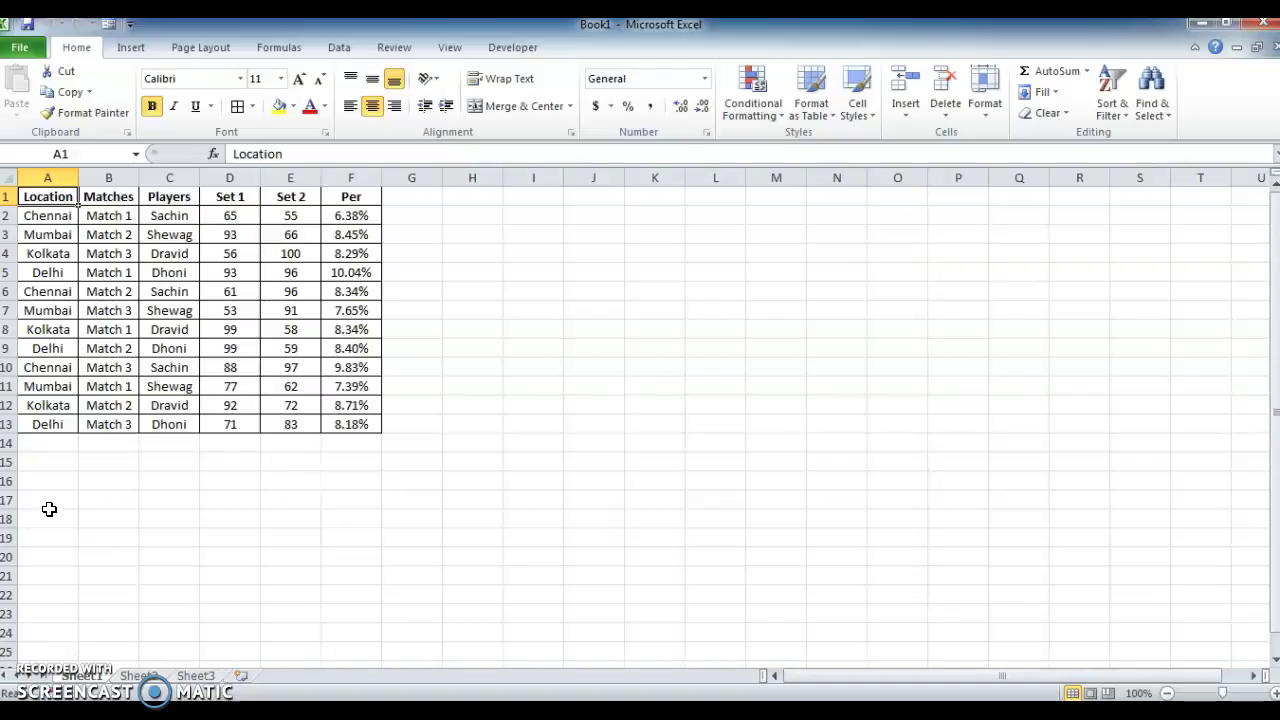
- Examine the source table's Location, Matches, Players, Set 1, Set 2 and Per columns
{"action": "key", "text": "Down"}
{"action": "key", "text": "Up"}
{"action": "key", "text": "Down"}
{"action": "key", "text": "Down"}
{"action": "key", "text": "Down"}
{"action": "key", "text": "Down"}
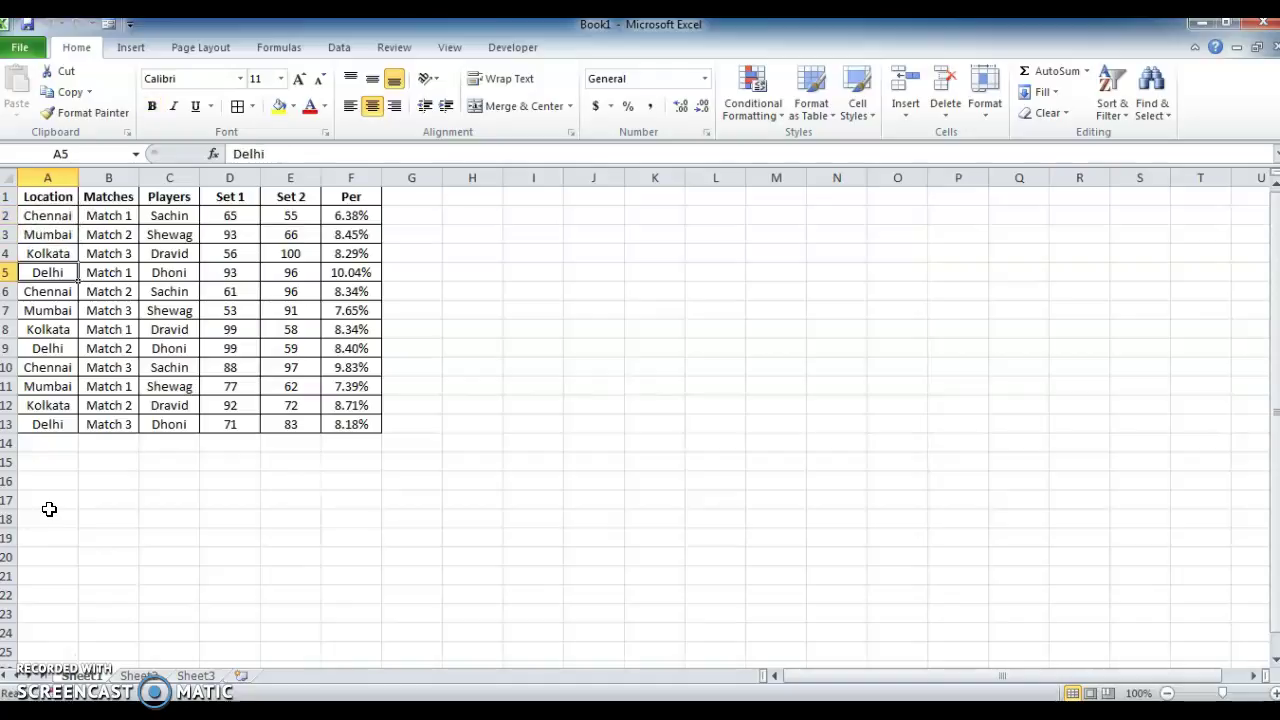
{"action": "key", "text": "ctrl+Home"}
{"action": "key", "text": "Right"}
{"action": "key", "text": "Down"}
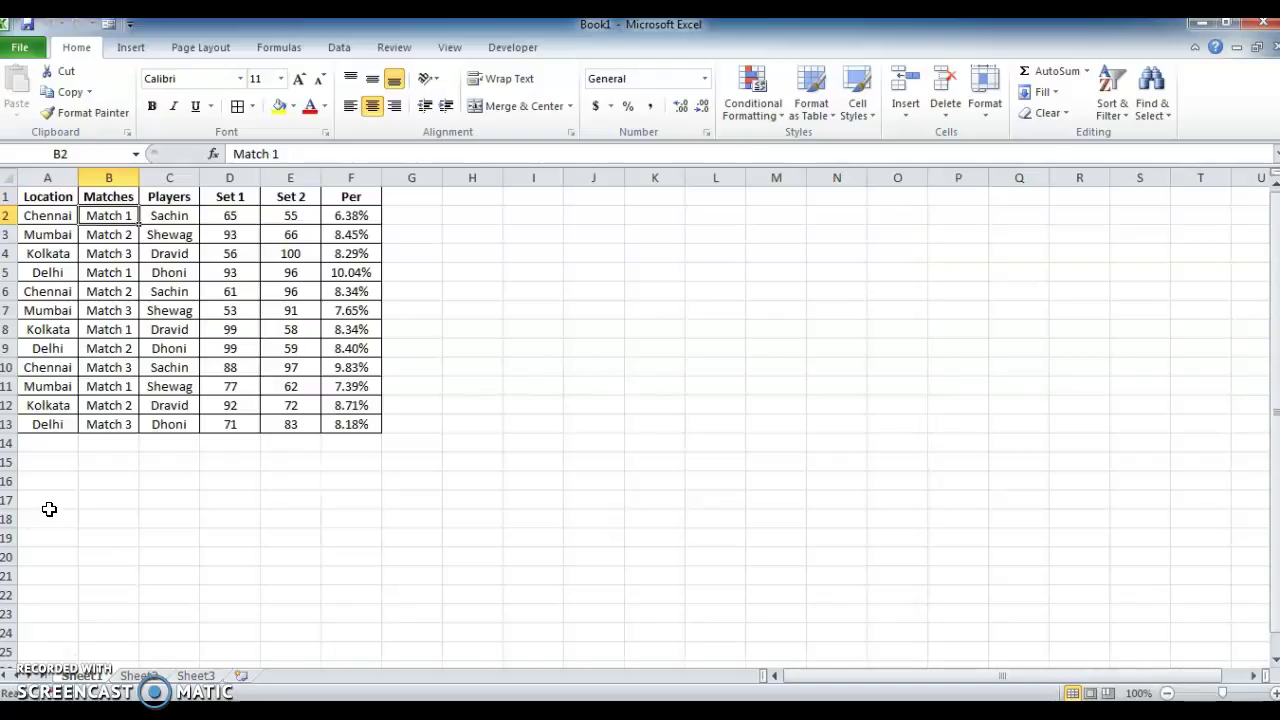
{"action": "key", "text": "Down"}
{"action": "key", "text": "Down"}
{"action": "key", "text": "ctrl+Up"}
{"action": "key", "text": "Right"}
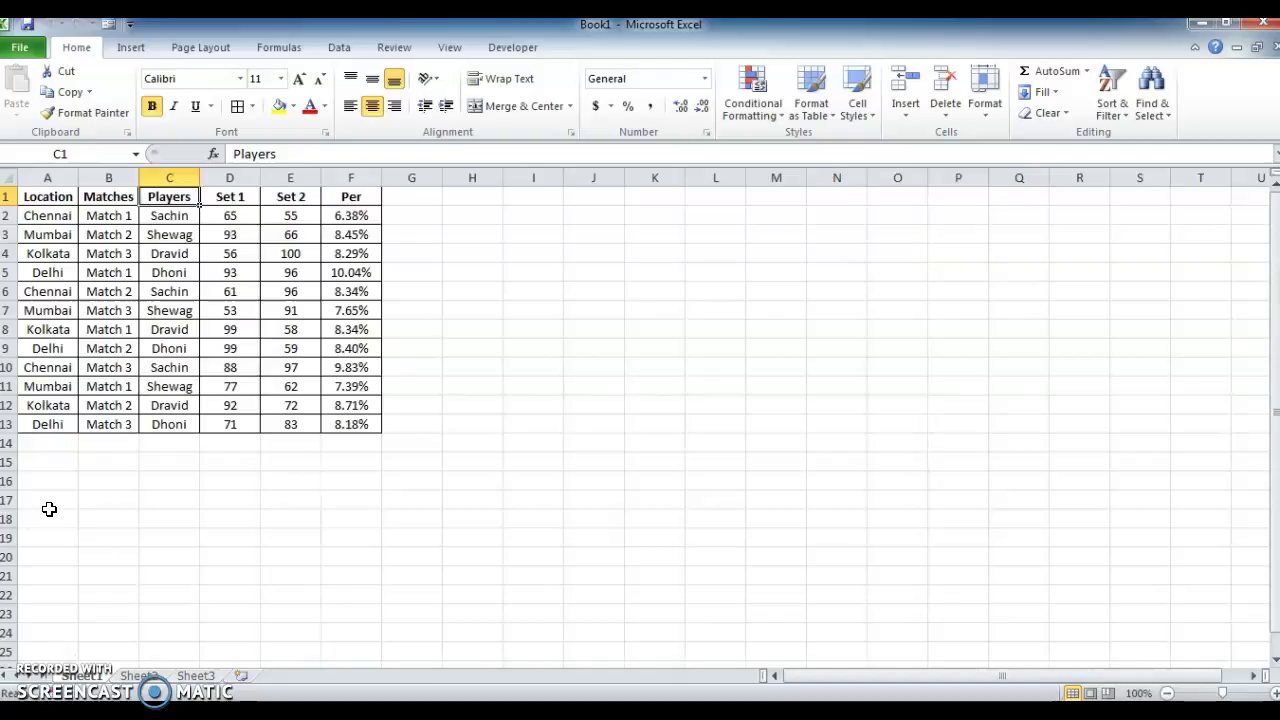
{"action": "key", "text": "Down"}
{"action": "key", "text": "Down"}
{"action": "key", "text": "Down"}
{"action": "key", "text": "Down"}
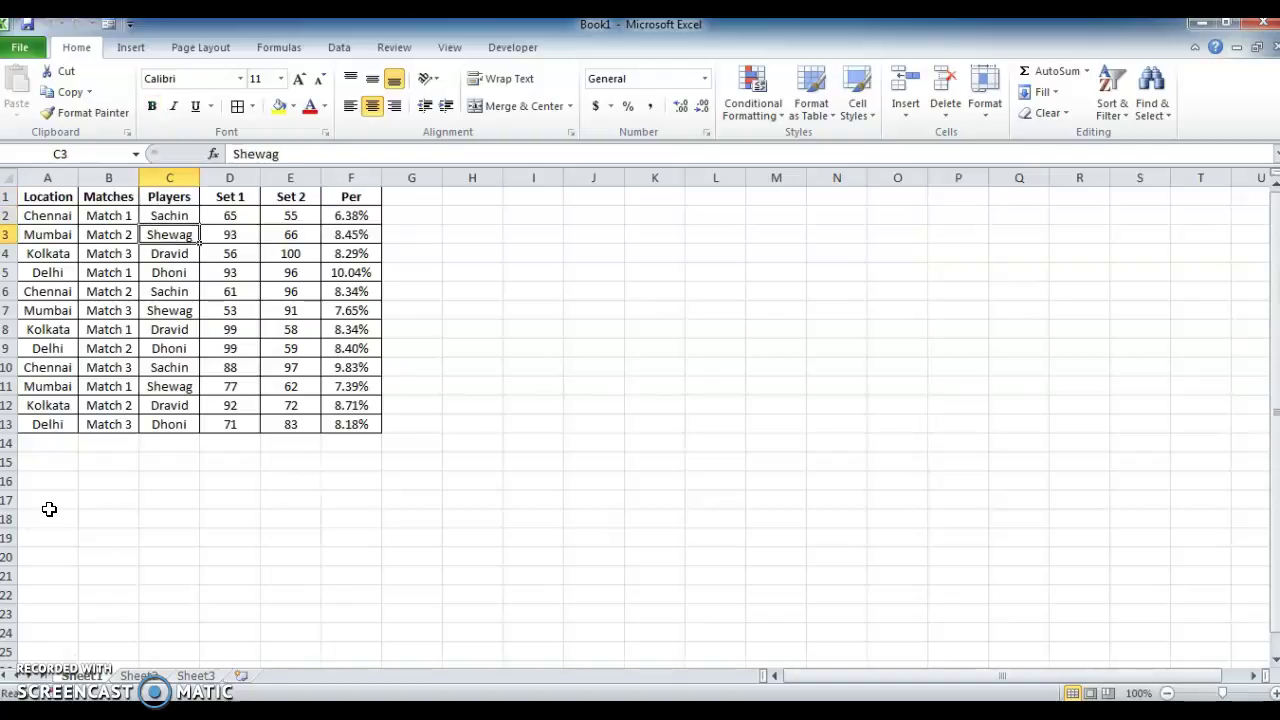
{"action": "key", "text": "ctrl+Up"}
{"action": "key", "text": "Right"}
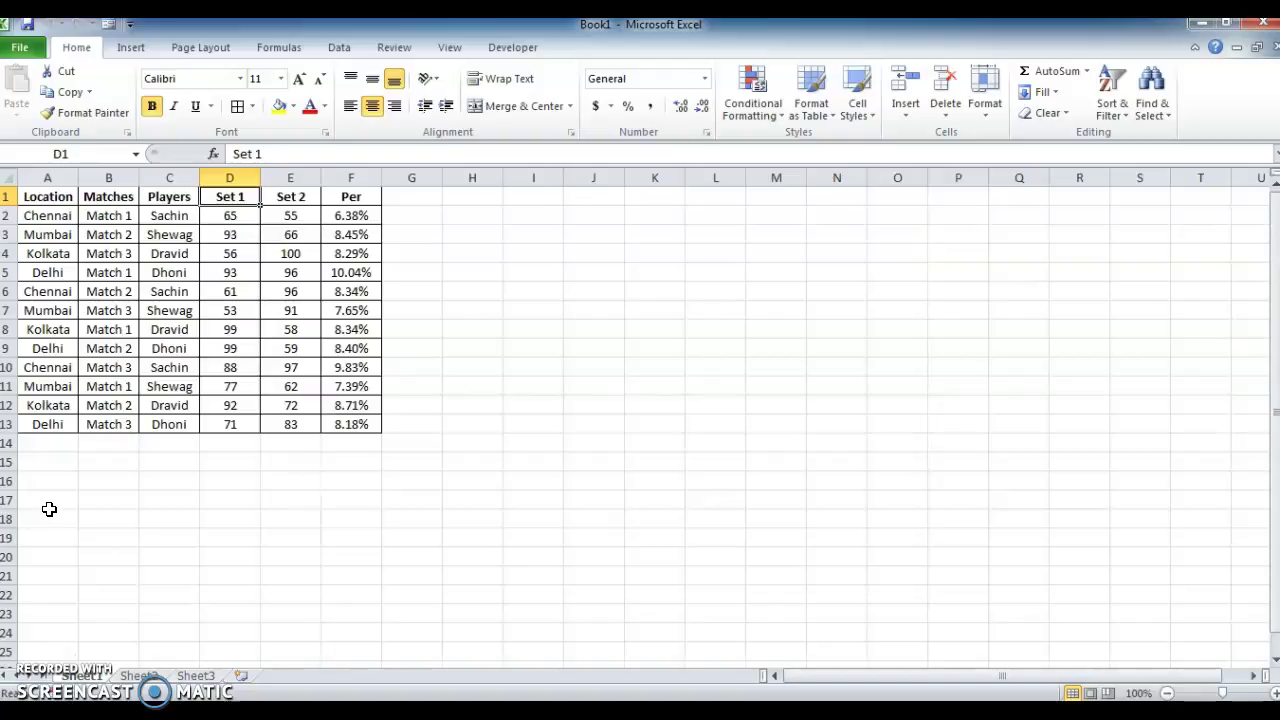
{"action": "key", "text": "Right"}
{"action": "key", "text": "Right"}
{"action": "key", "text": "Down"}
{"action": "key", "text": "Up"}
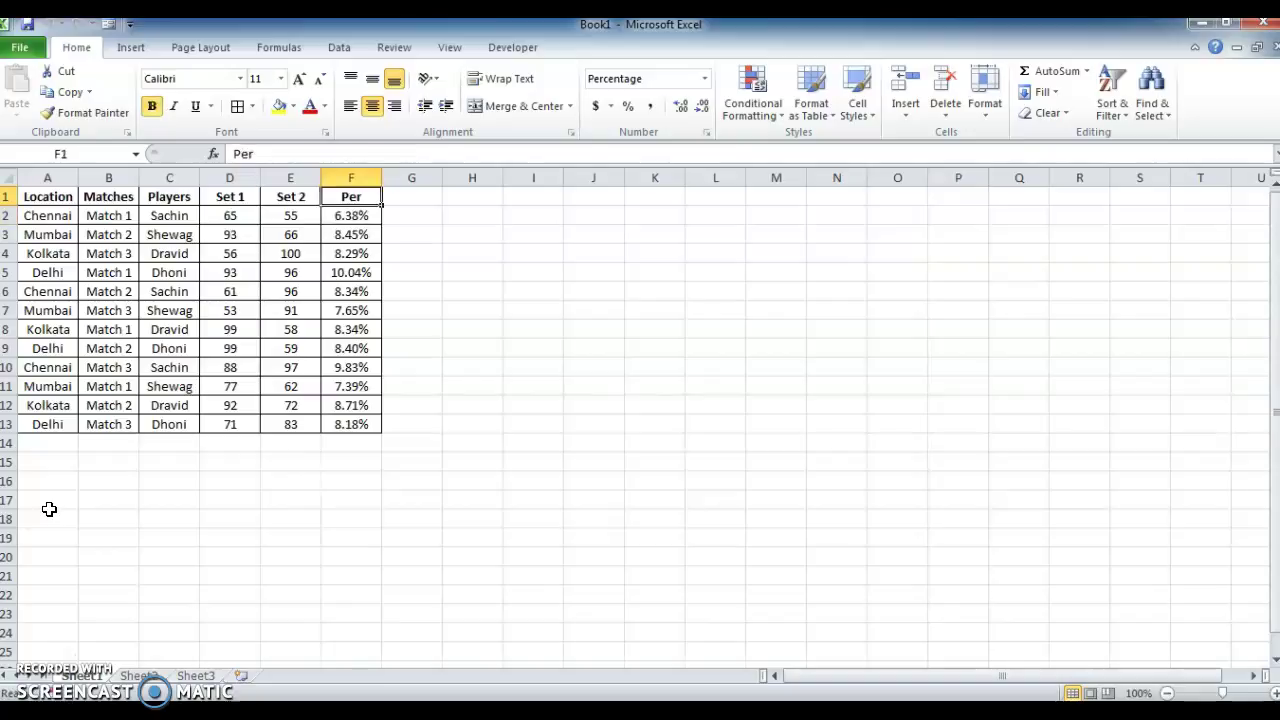
- Create a PivotTable from the range A1:F13 on a new worksheet with the PivotTable and PivotChart Wizard
{"action": "key", "text": "Home"}
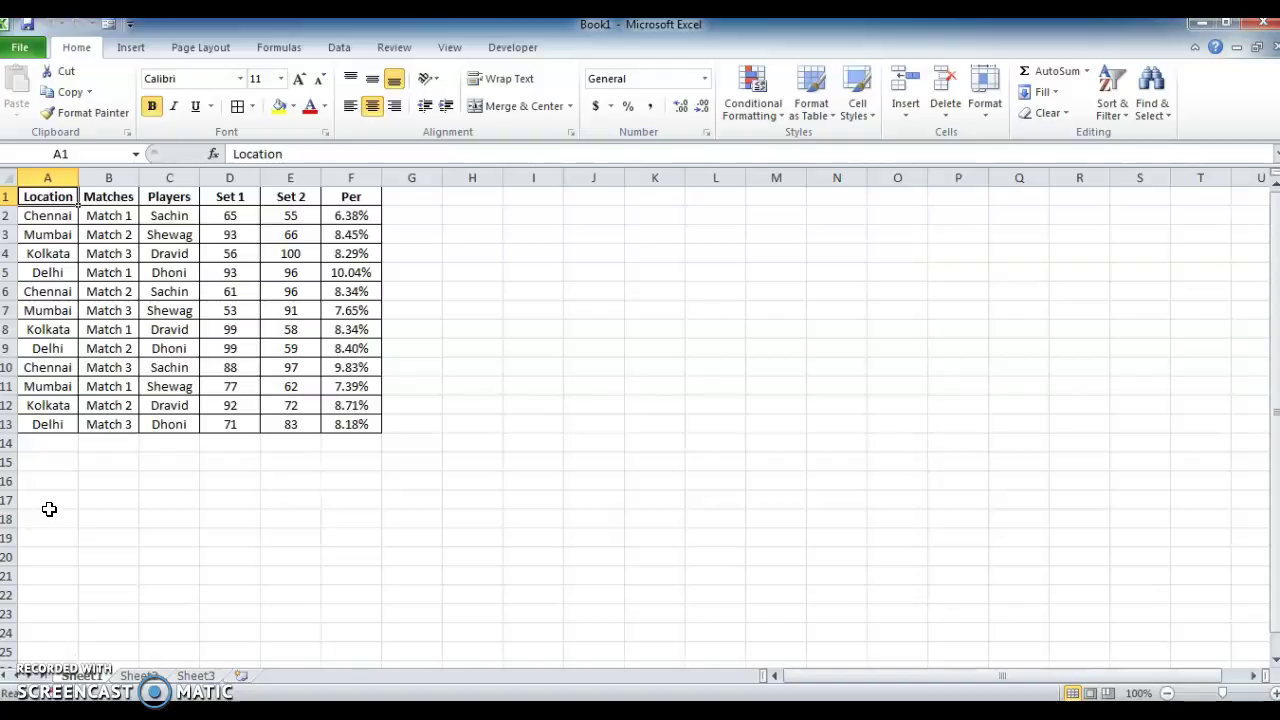
{"action": "key", "text": "alt+d"}
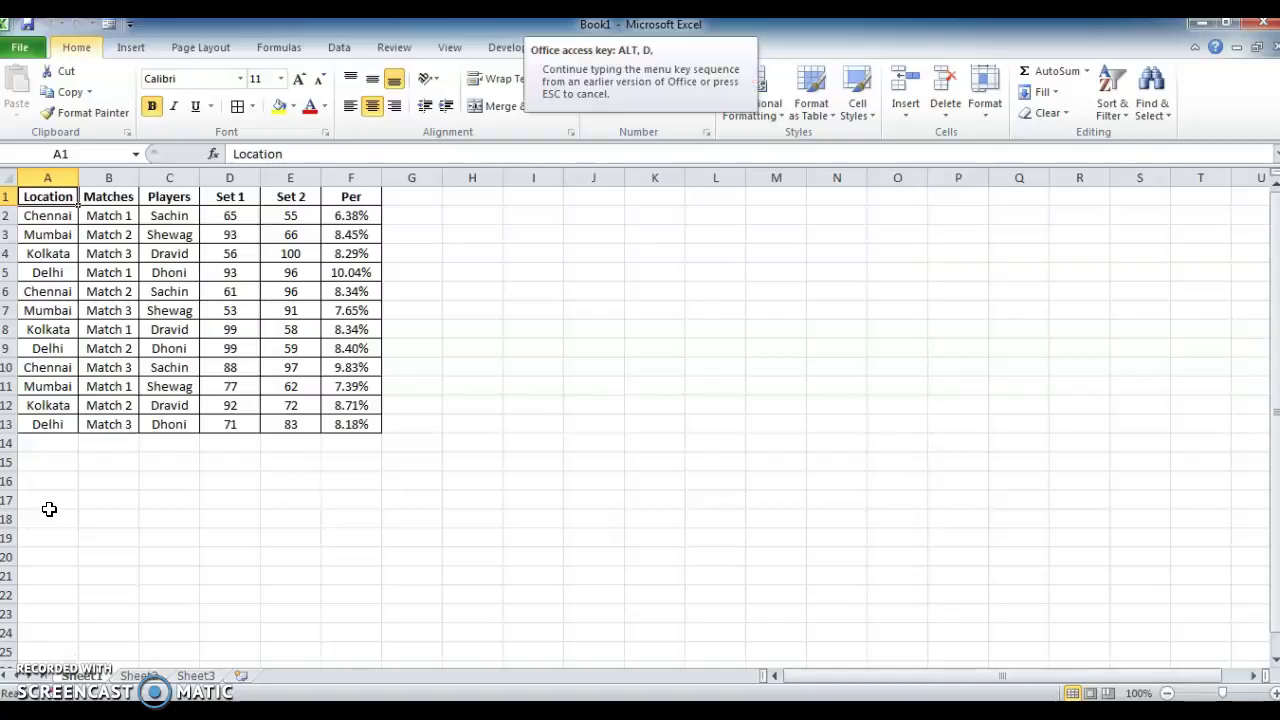
{"action": "key", "text": "p"}
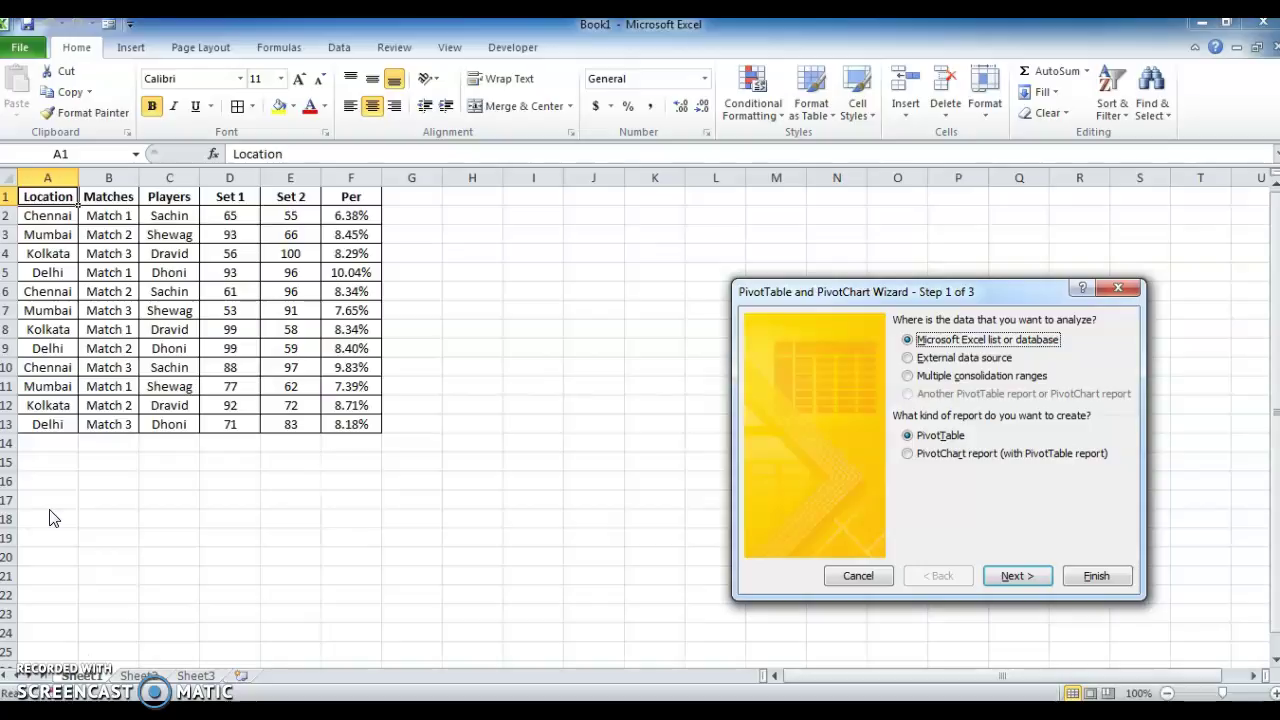
{"action": "left_click", "coordinate": [1000, 577]}
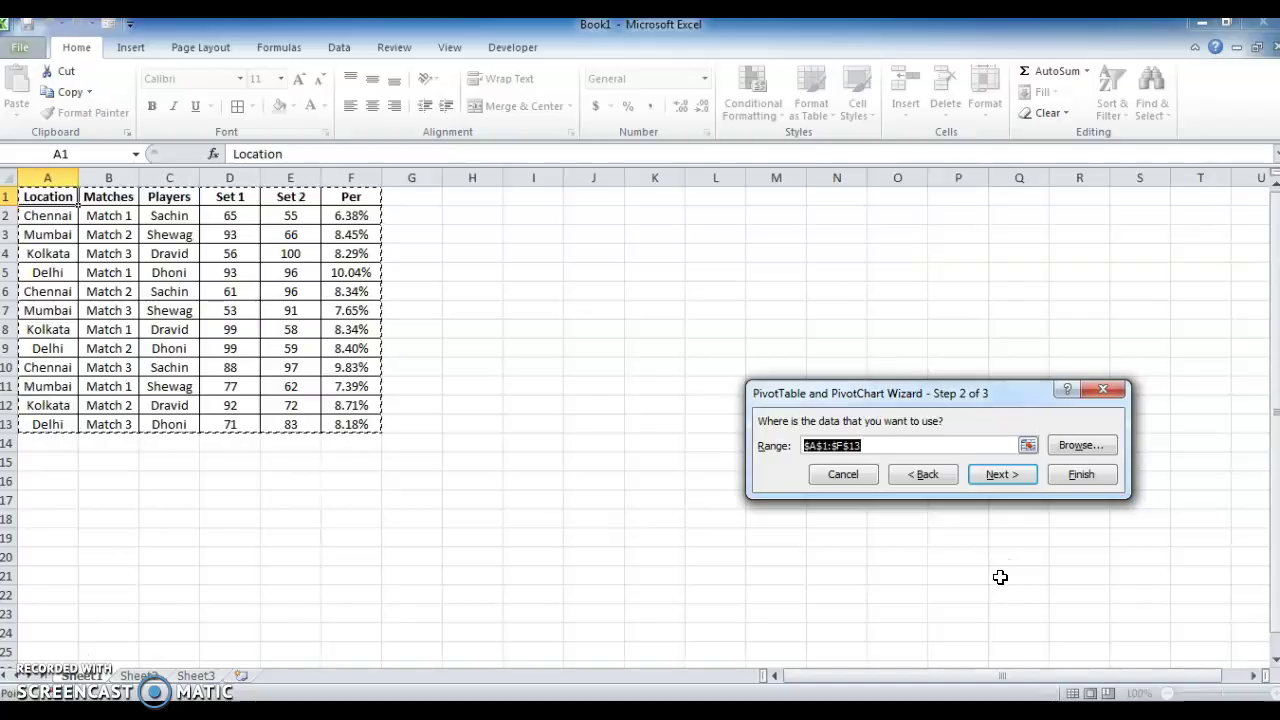
{"action": "left_click", "coordinate": [991, 477]}
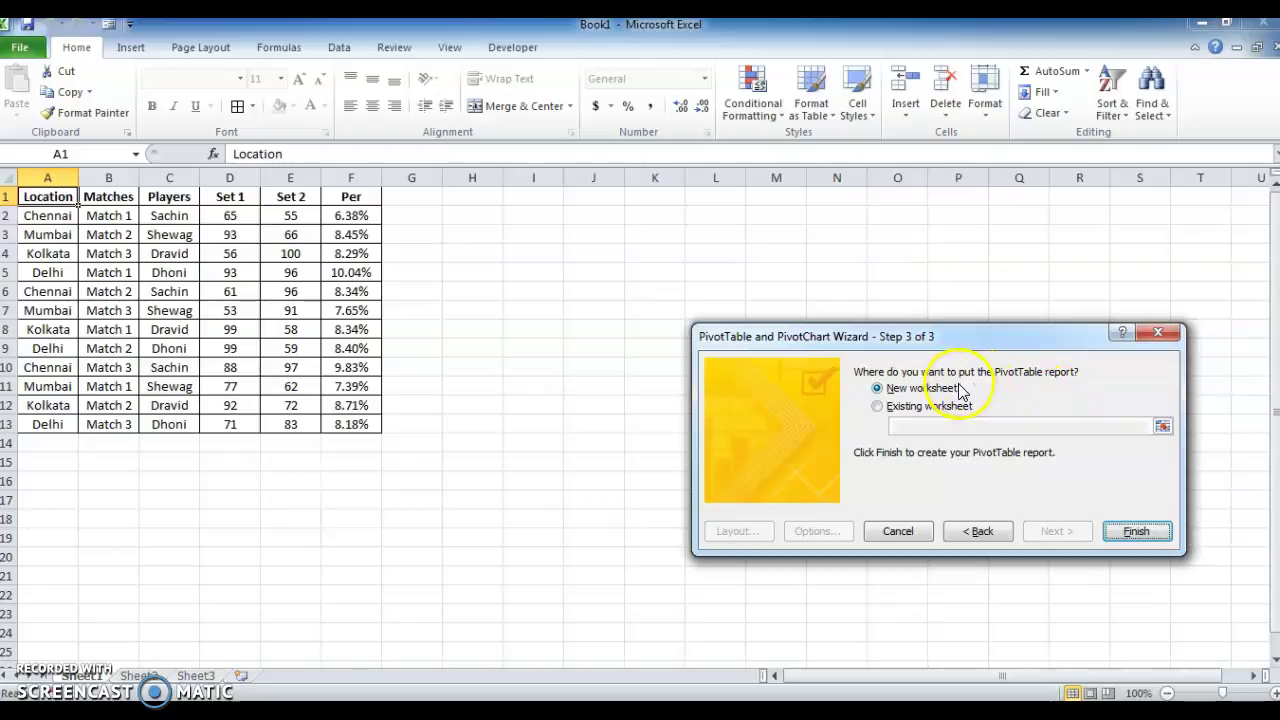
{"action": "left_click", "coordinate": [1133, 530]}
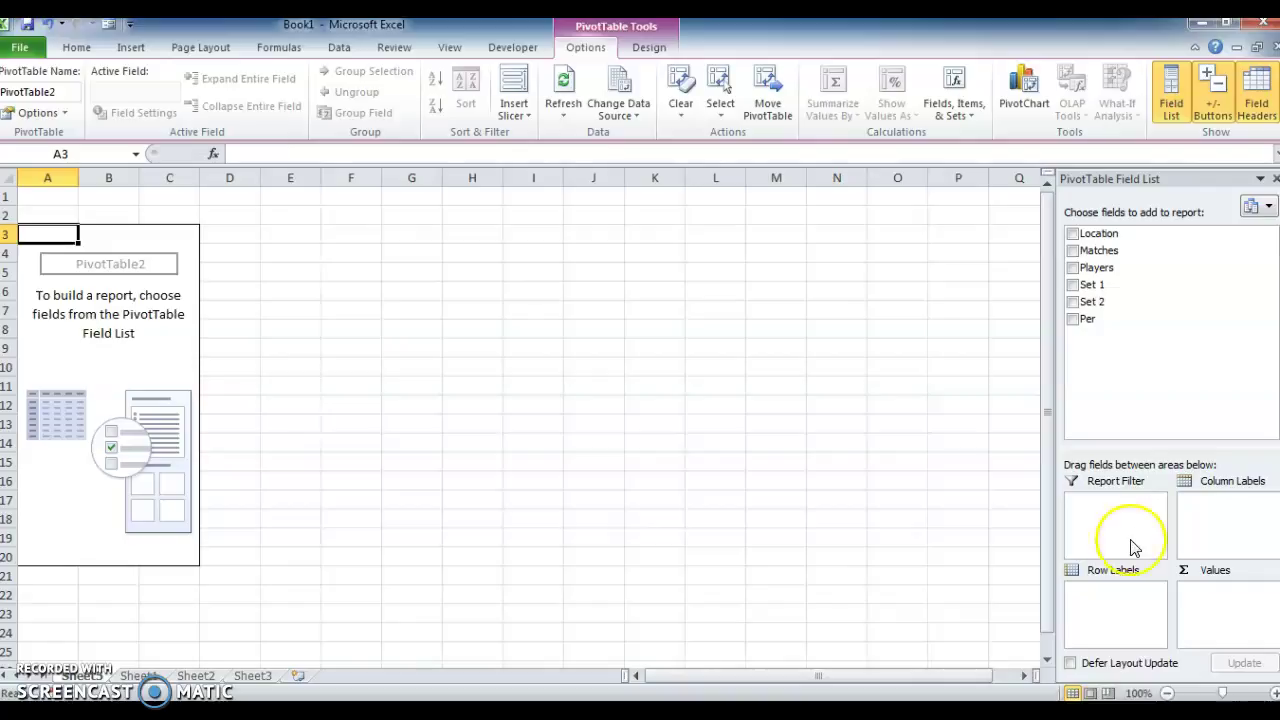
- Add Players as the PivotTable's row labels, and Set 1 and Set 2 as its summed values
{"action": "left_click", "coordinate": [1171, 324]}
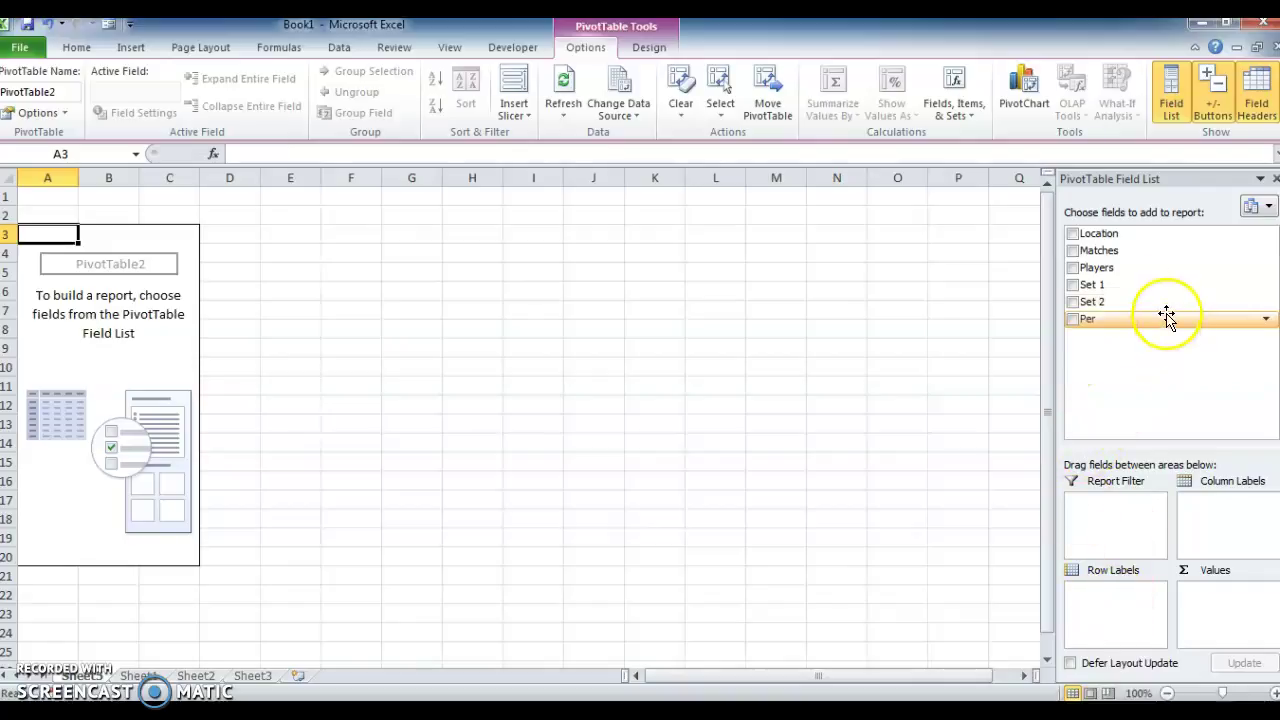
{"action": "left_click", "coordinate": [1073, 269]}
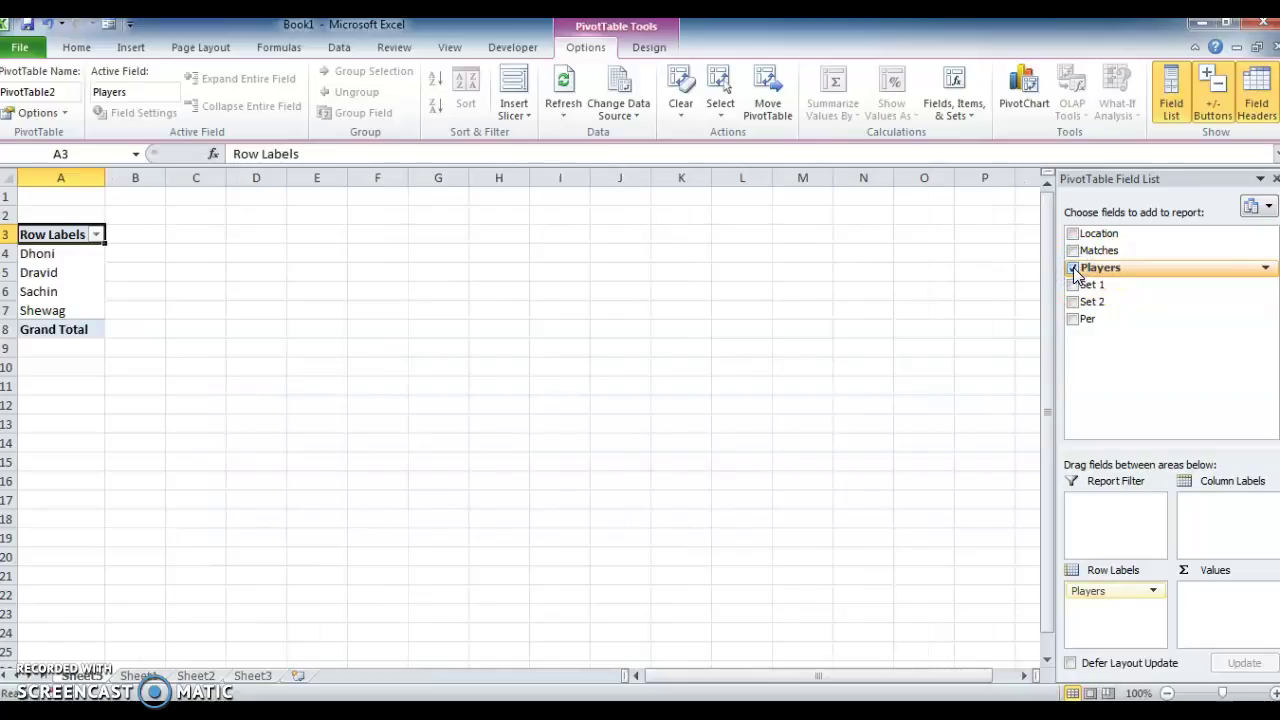
{"action": "left_click", "coordinate": [1082, 287]}
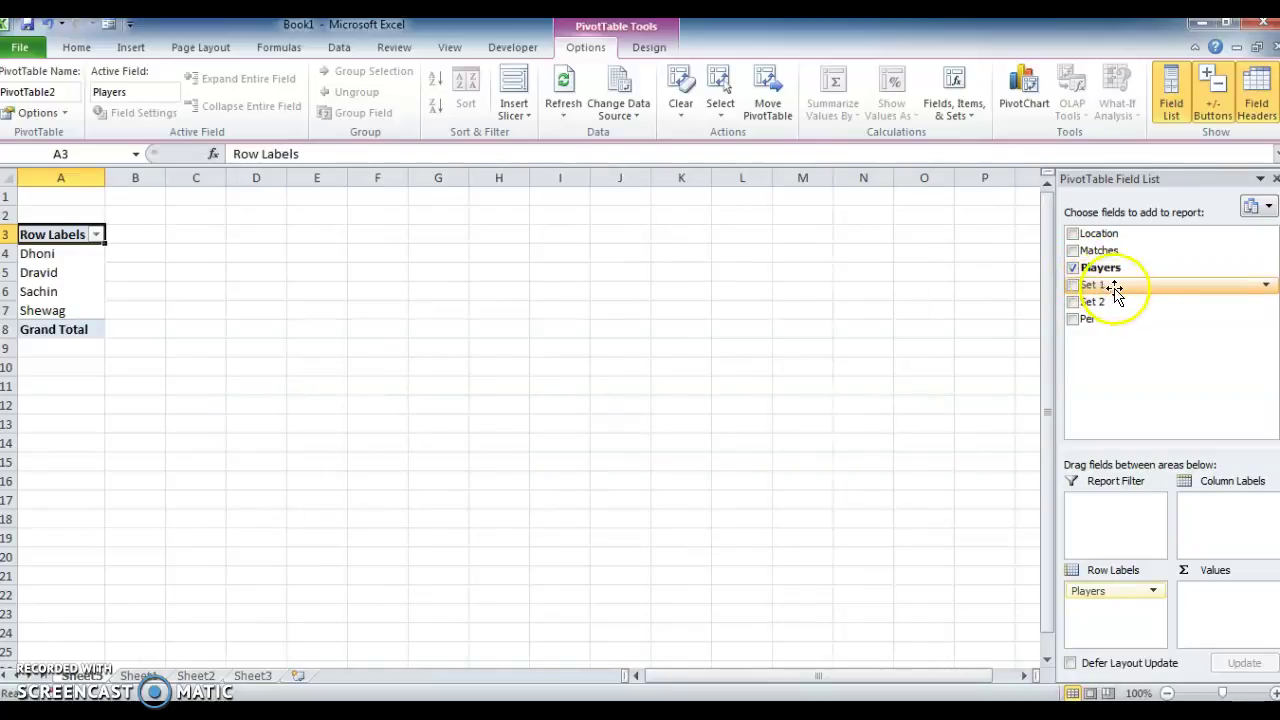
{"action": "left_click", "coordinate": [1073, 286]}
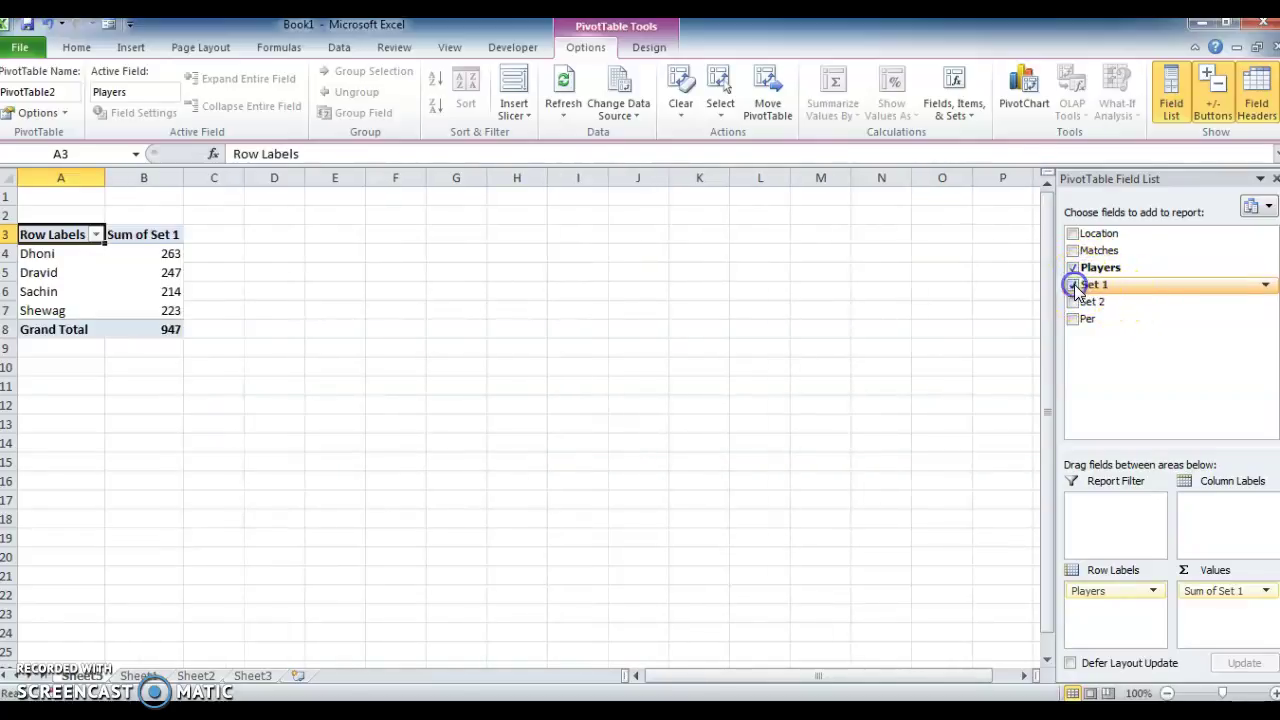
{"action": "left_click", "coordinate": [1073, 303]}
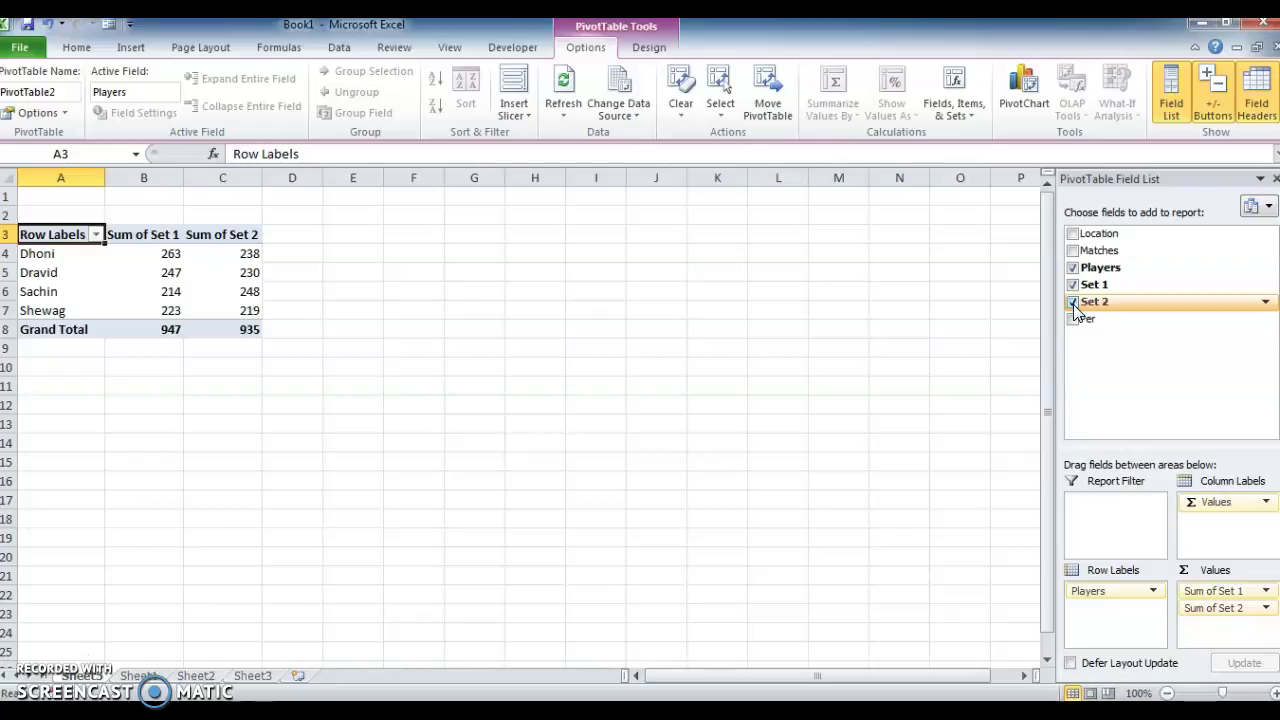
- Rename the "Sum of Set 1" header in B3 to "Set 1", keeping a leading space
{"action": "left_click", "coordinate": [139, 237]}
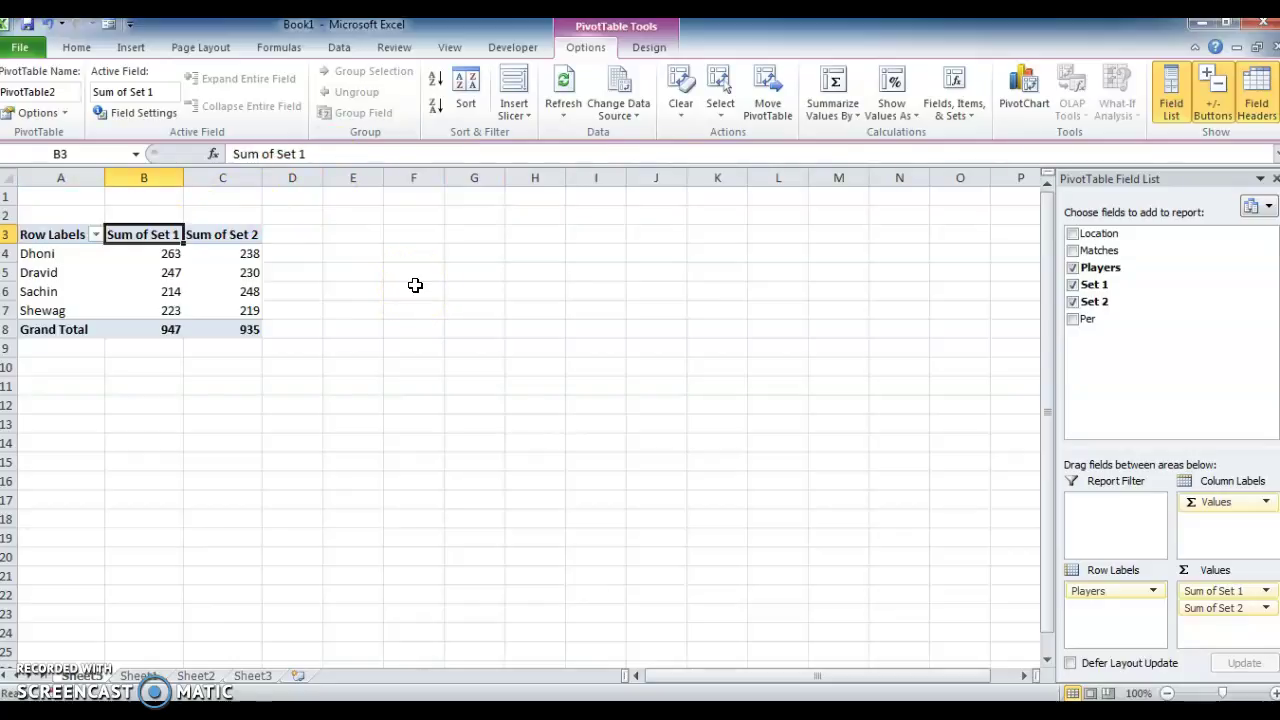
{"action": "key", "text": "F2"}
{"action": "key", "text": "shift+Home"}
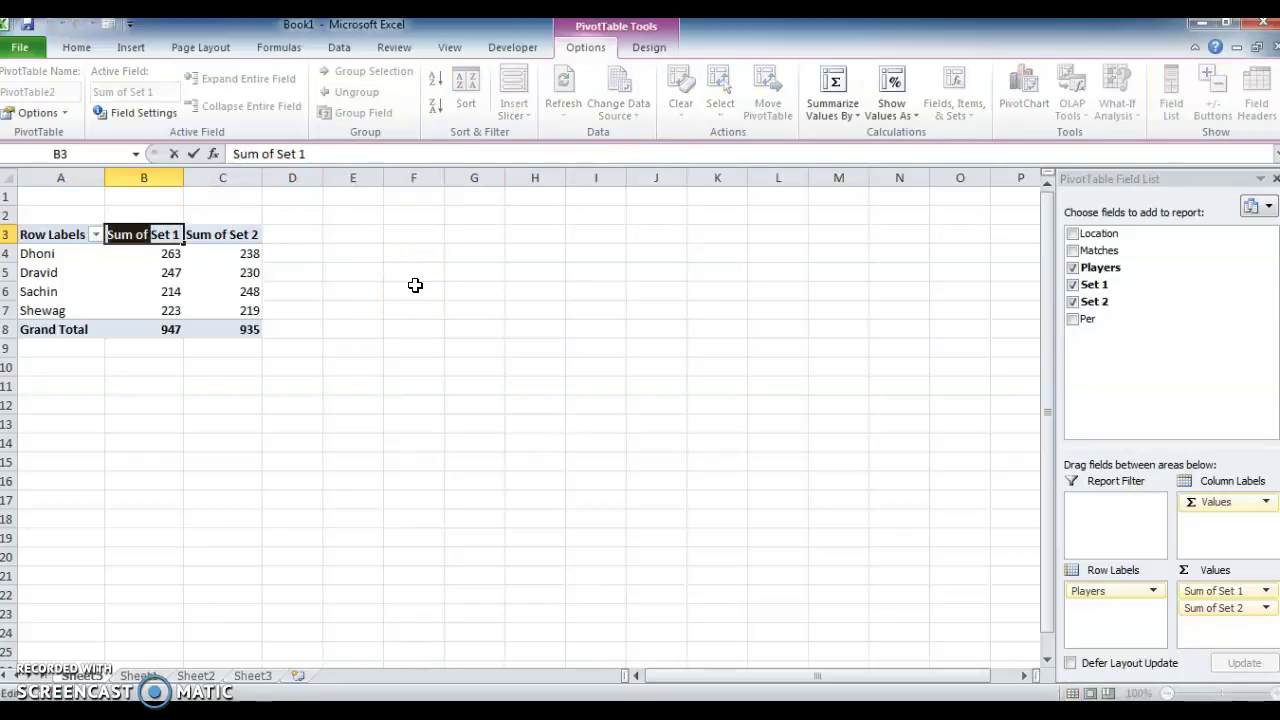
{"action": "key", "text": "BackSpace"}
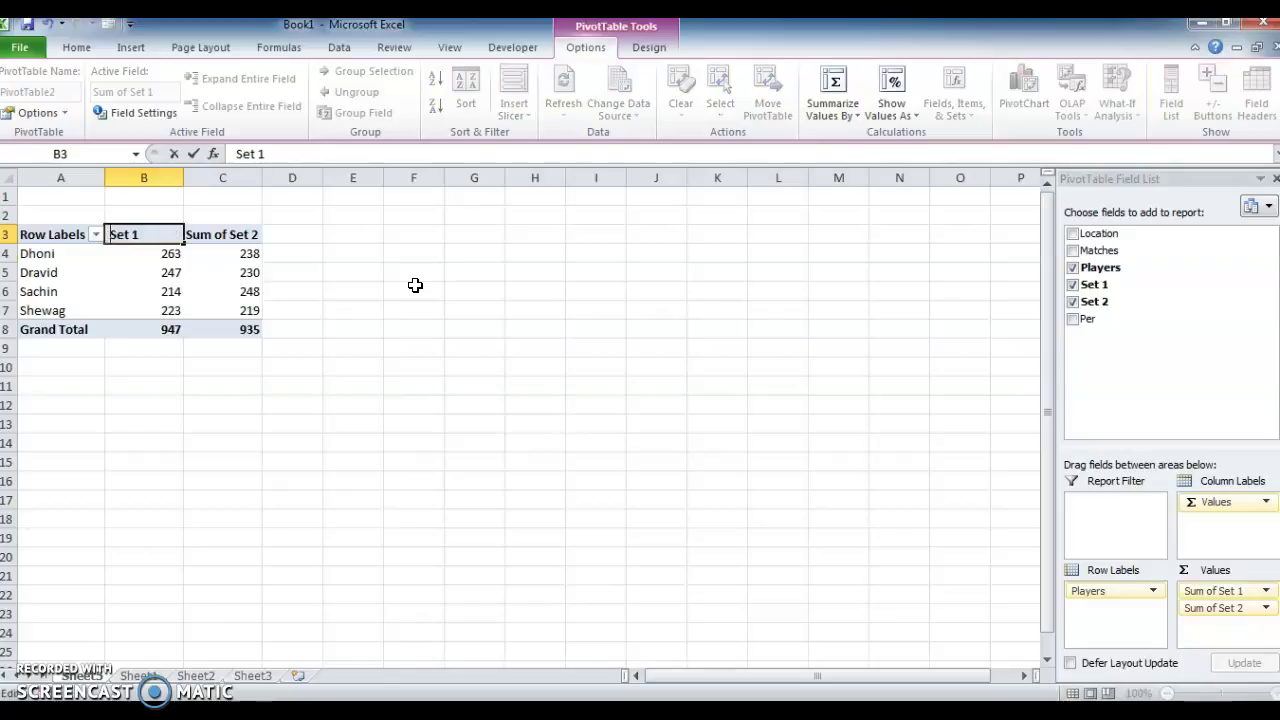
{"action": "key", "text": "Return"}
- Rename the "Sum of Set 2" header in C3 to "Set 2", keeping a leading space
{"action": "key", "text": "Up"}
{"action": "key", "text": "Right"}
{"action": "key", "text": "F2"}
{"action": "key", "text": "ctrl+Left"}
{"action": "key", "text": "ctrl+Left"}
{"action": "key", "text": "ctrl+shift+Left"}
{"action": "key", "text": "ctrl+shift+Left"}
{"action": "key", "text": "BackSpace"}
{"action": "key", "text": "Return"}
- Rename the "Row Labels" header in A3 to "Players"
{"action": "key", "text": "Up"}
{"action": "key", "text": "Left"}
{"action": "key", "text": "Left"}
{"action": "key", "text": "F2"}
{"action": "key", "text": "ctrl+shift+Left"}
{"action": "key", "text": "ctrl+shift+Left"}
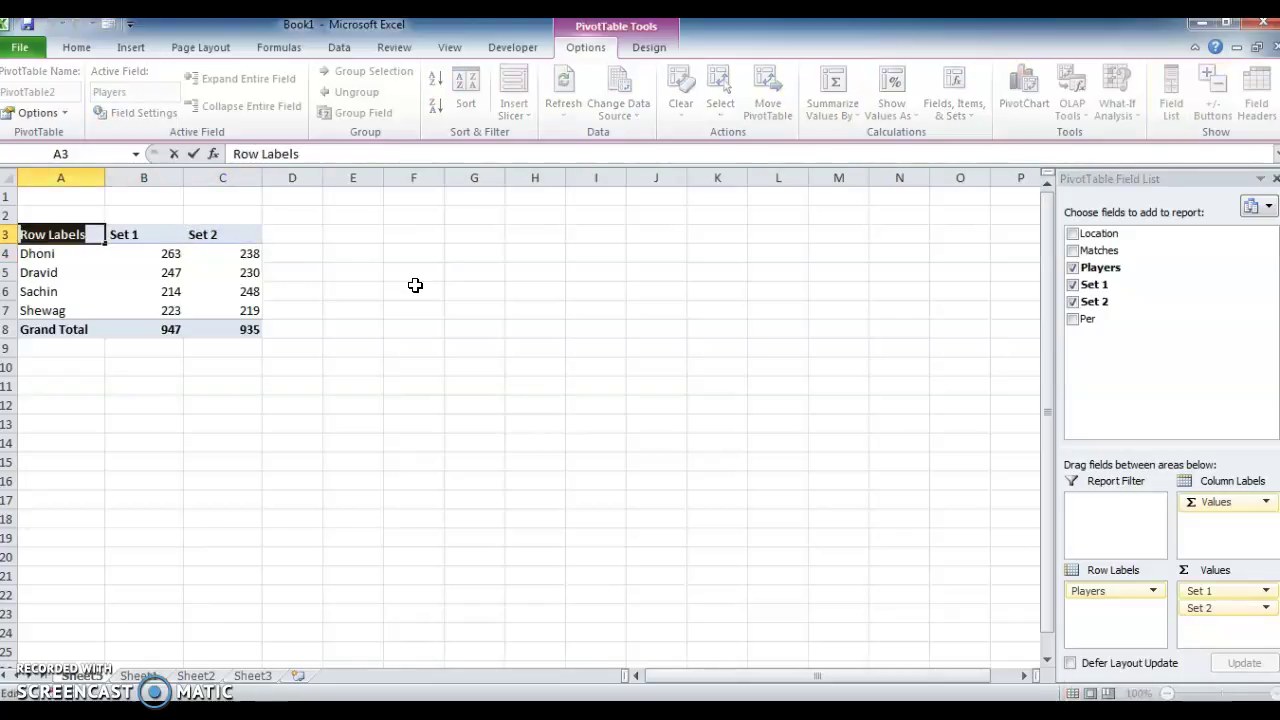
{"action": "type", "text": "Players"}
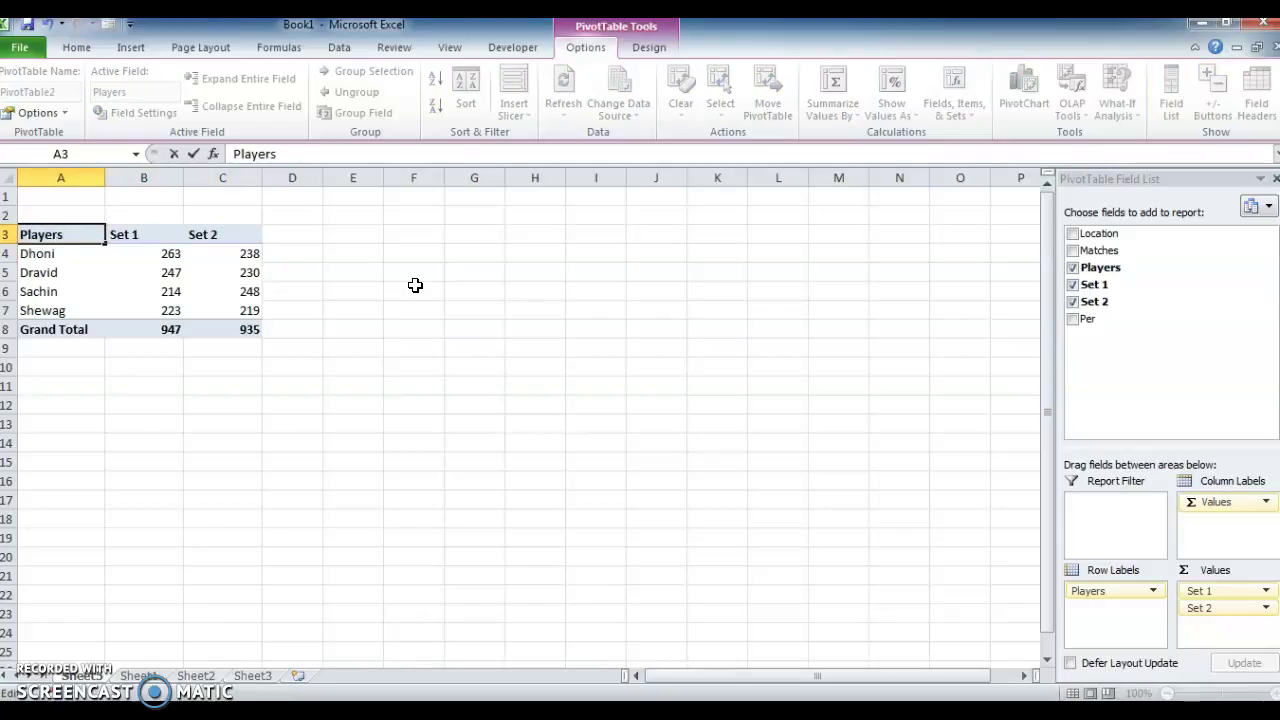
{"action": "key", "text": "Return"}
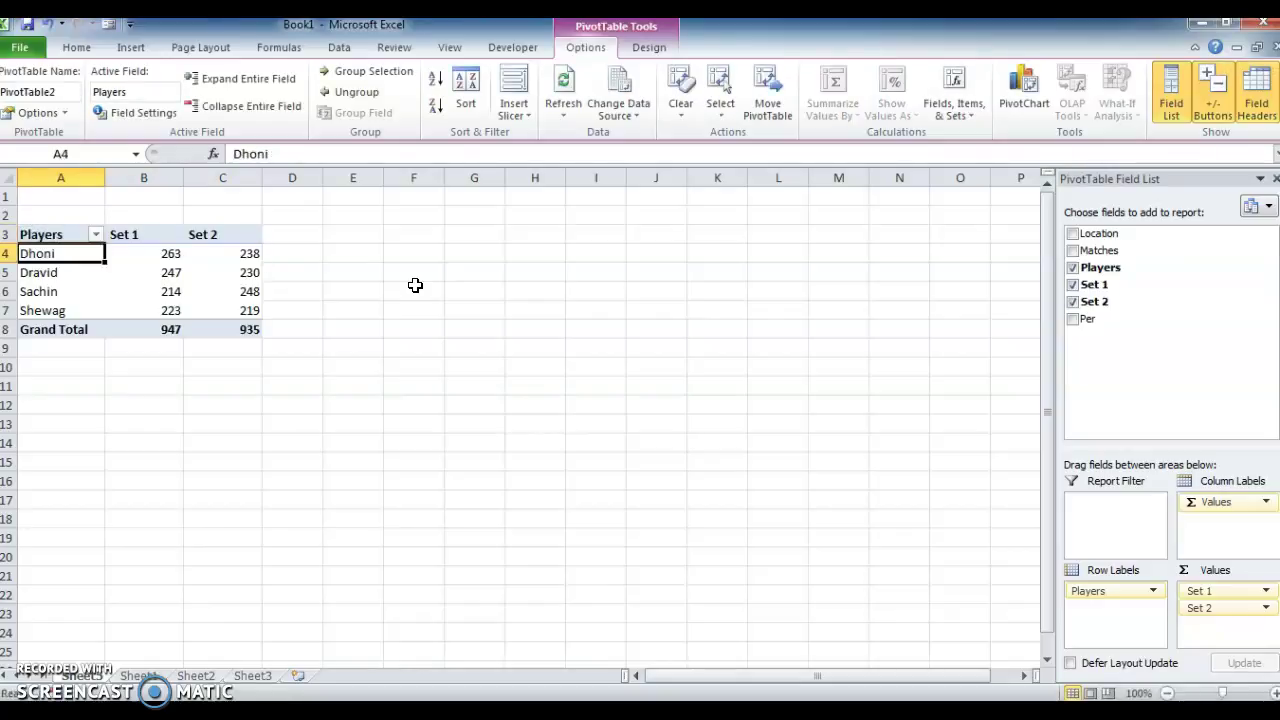
- Insert slicers for the PivotTable's Location and Matches fields
{"action": "key", "text": "Up"}
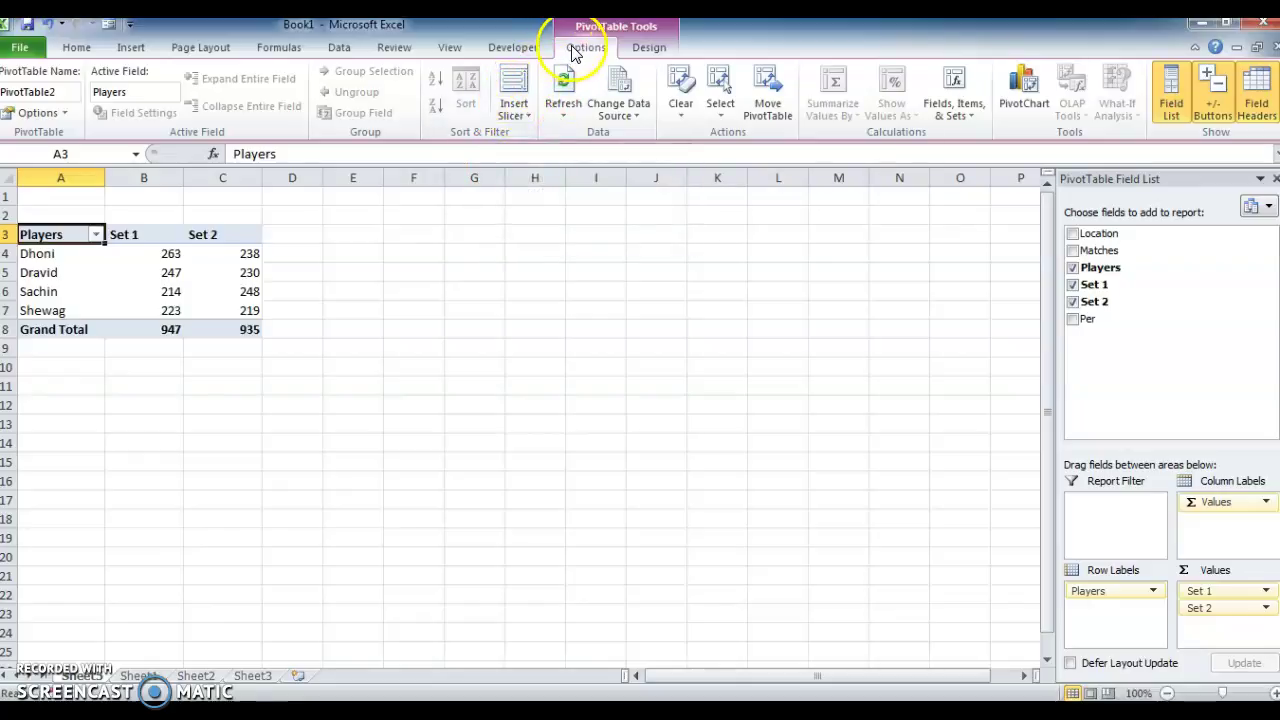
{"action": "left_click", "coordinate": [516, 110]}
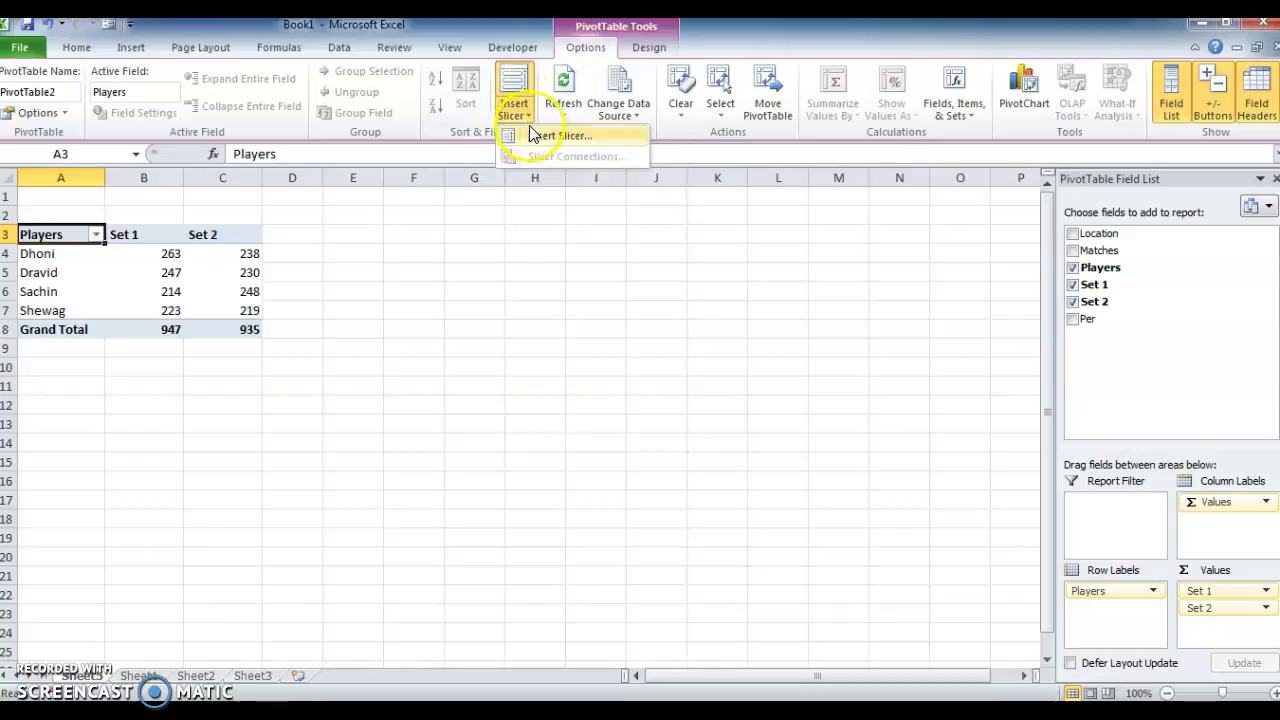
{"action": "left_click", "coordinate": [540, 140]}
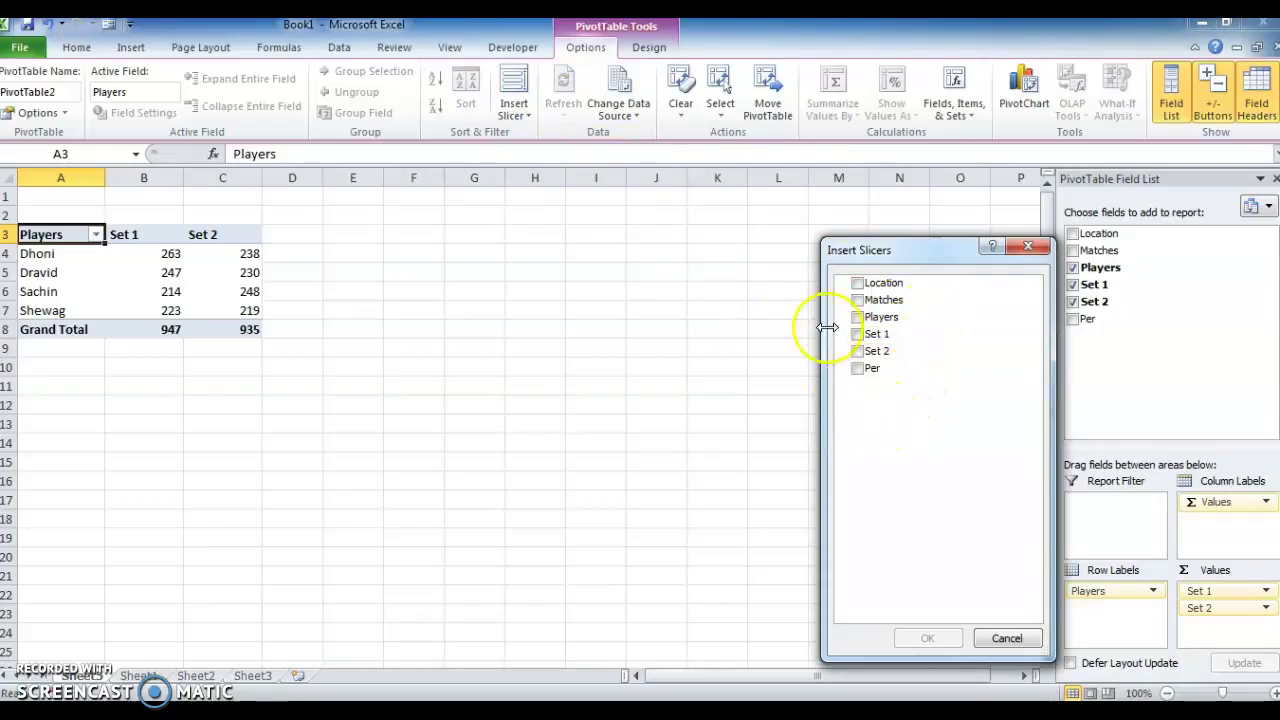
{"action": "left_click", "coordinate": [859, 285]}
{"action": "left_click", "coordinate": [858, 302]}
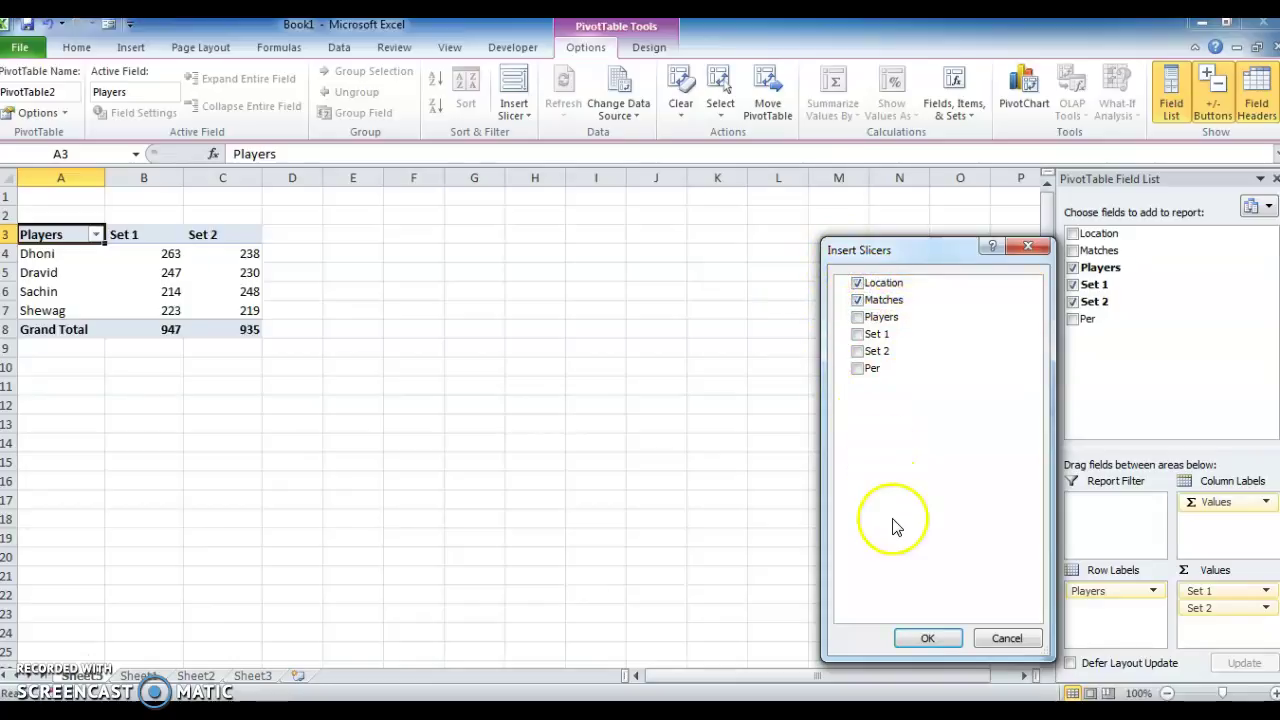
{"action": "left_click", "coordinate": [925, 639]}
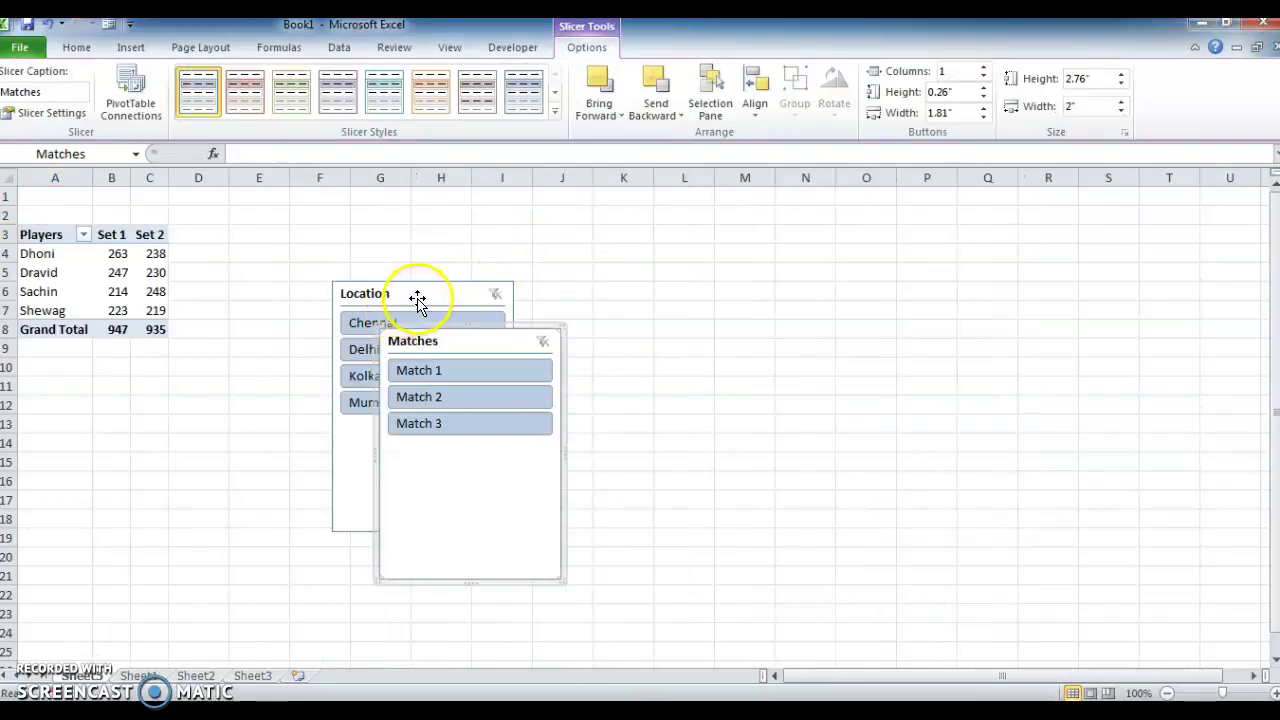
- Place the Location slicer just below the PivotTable from row 10 and shorten it to about 2.04" high
{"action": "left_click_drag", "start_coordinate": [419, 297], "coordinate": [112, 362]}
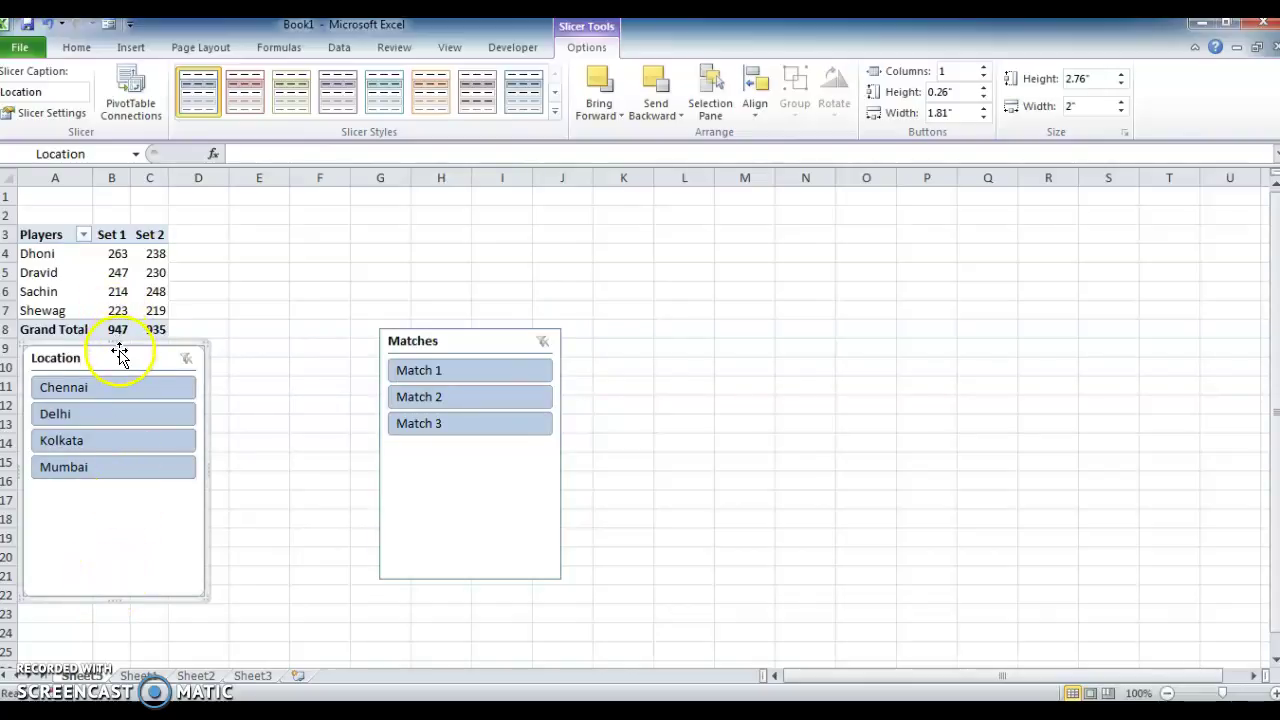
{"action": "left_click_drag", "start_coordinate": [120, 358], "coordinate": [118, 373]}
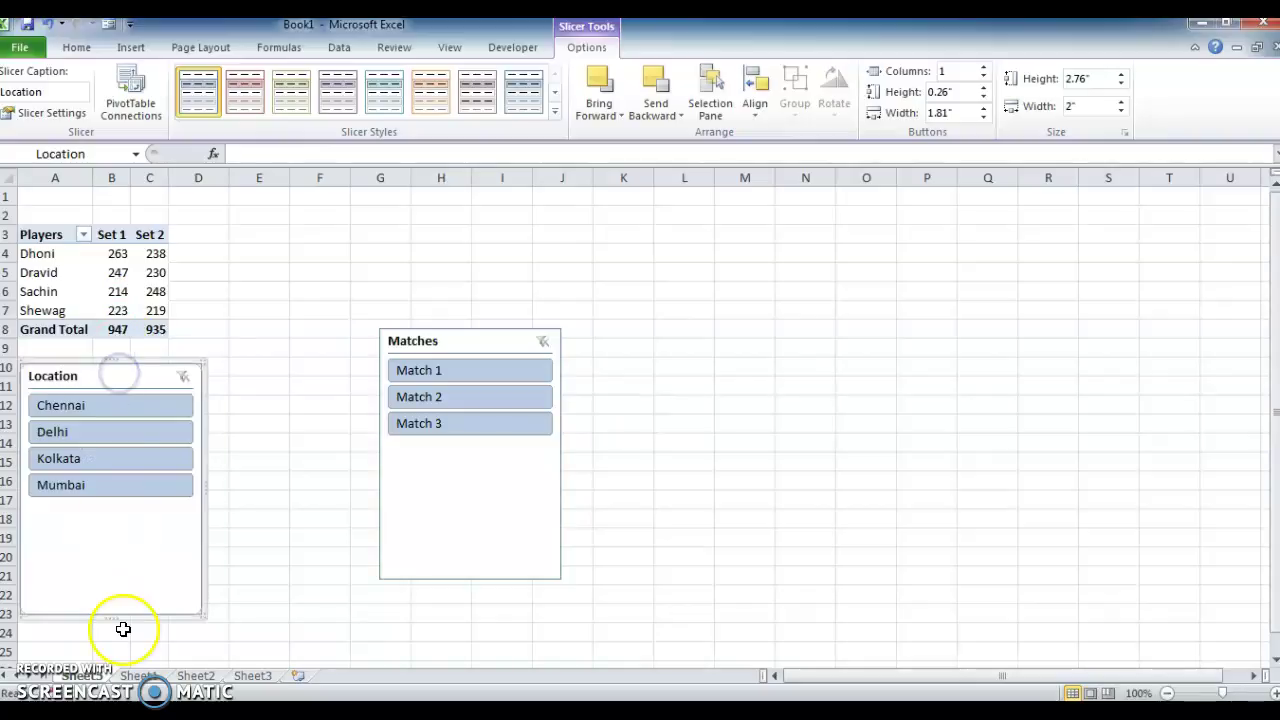
{"action": "left_click", "coordinate": [86, 540]}
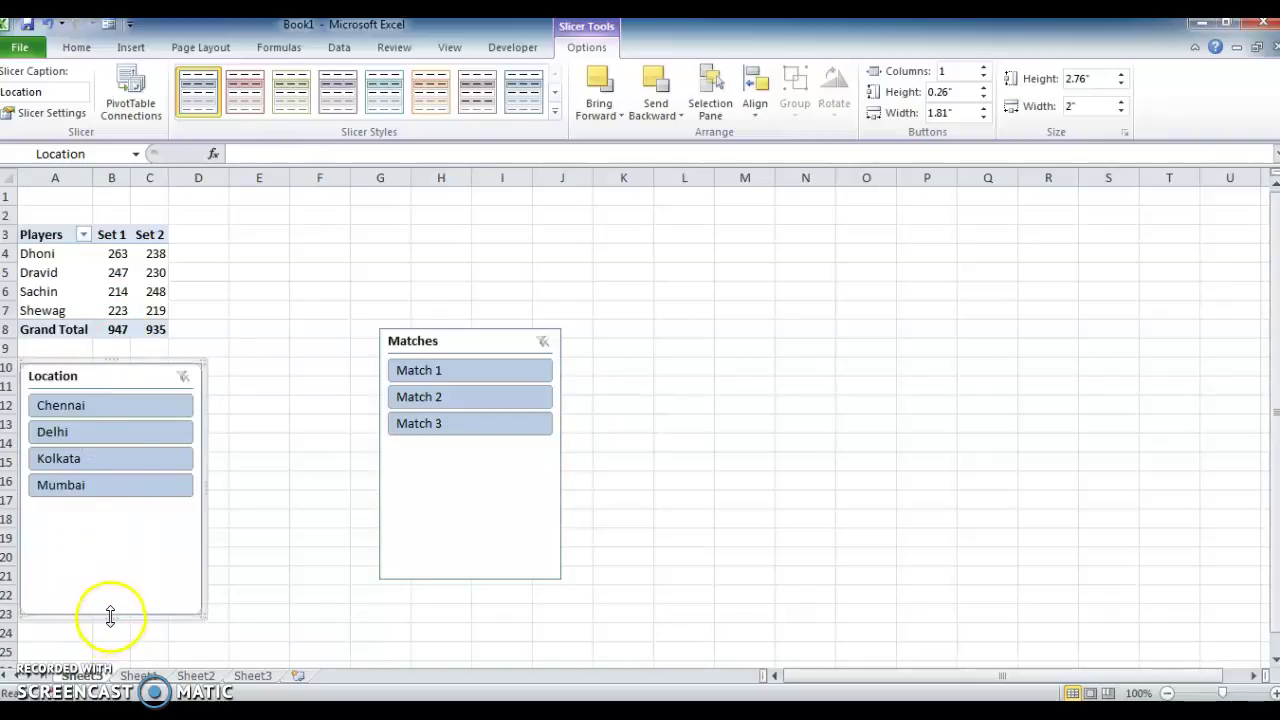
{"action": "left_click_drag", "start_coordinate": [110, 599], "coordinate": [112, 550]}
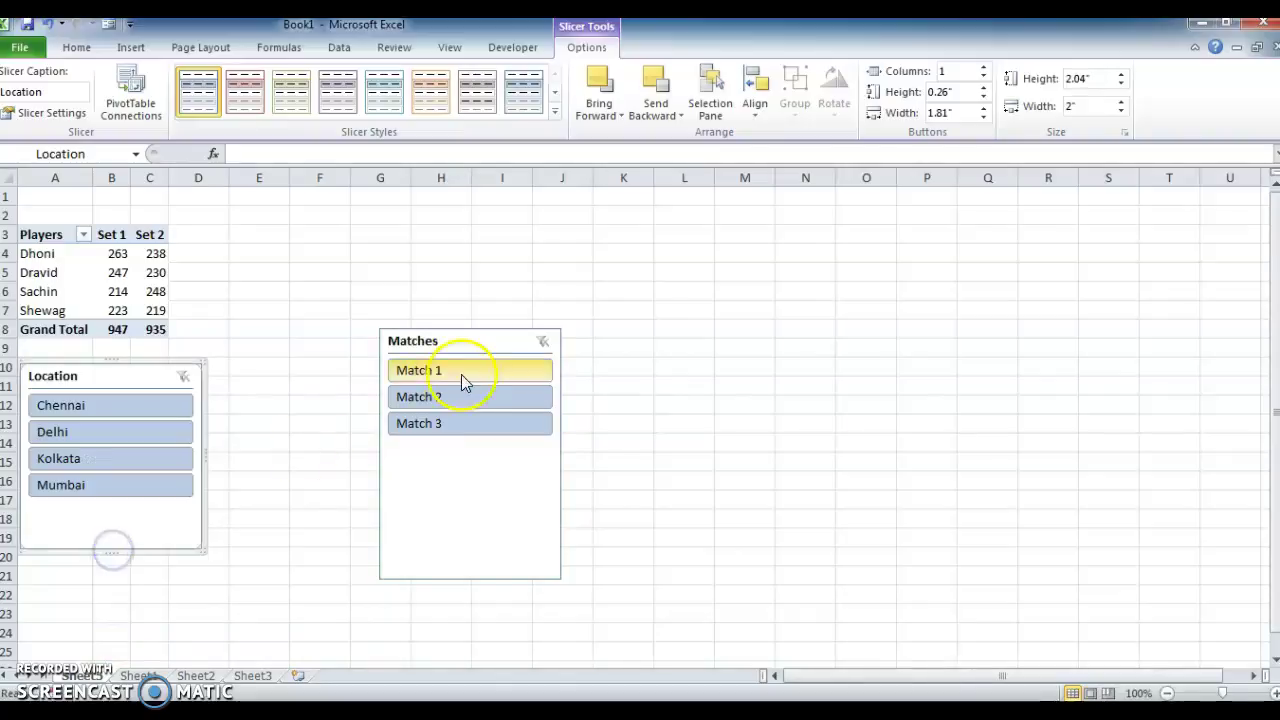
- Place the Matches slicer directly beside the Location slicer, shorten it to about 2.12" high, and reselect PivotTable cell A3
{"action": "left_click_drag", "start_coordinate": [485, 341], "coordinate": [320, 371]}
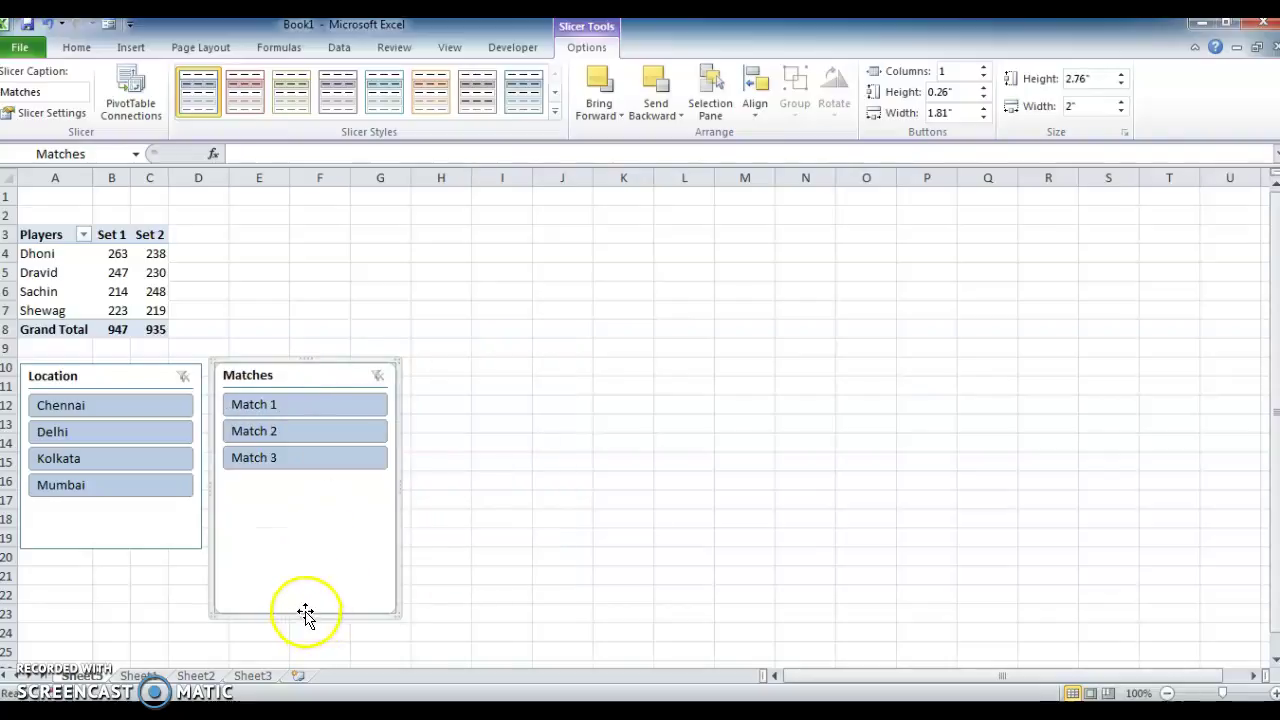
{"action": "left_click_drag", "start_coordinate": [306, 614], "coordinate": [306, 552]}
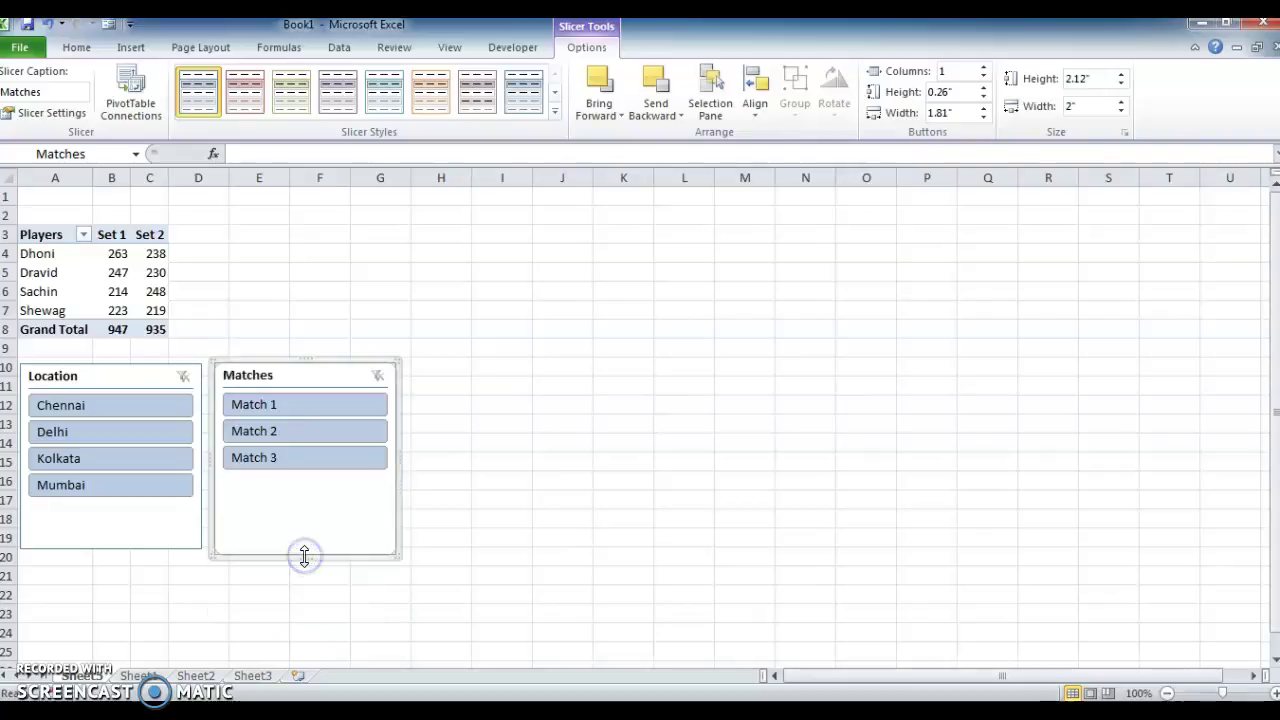
{"action": "left_click", "coordinate": [47, 234]}
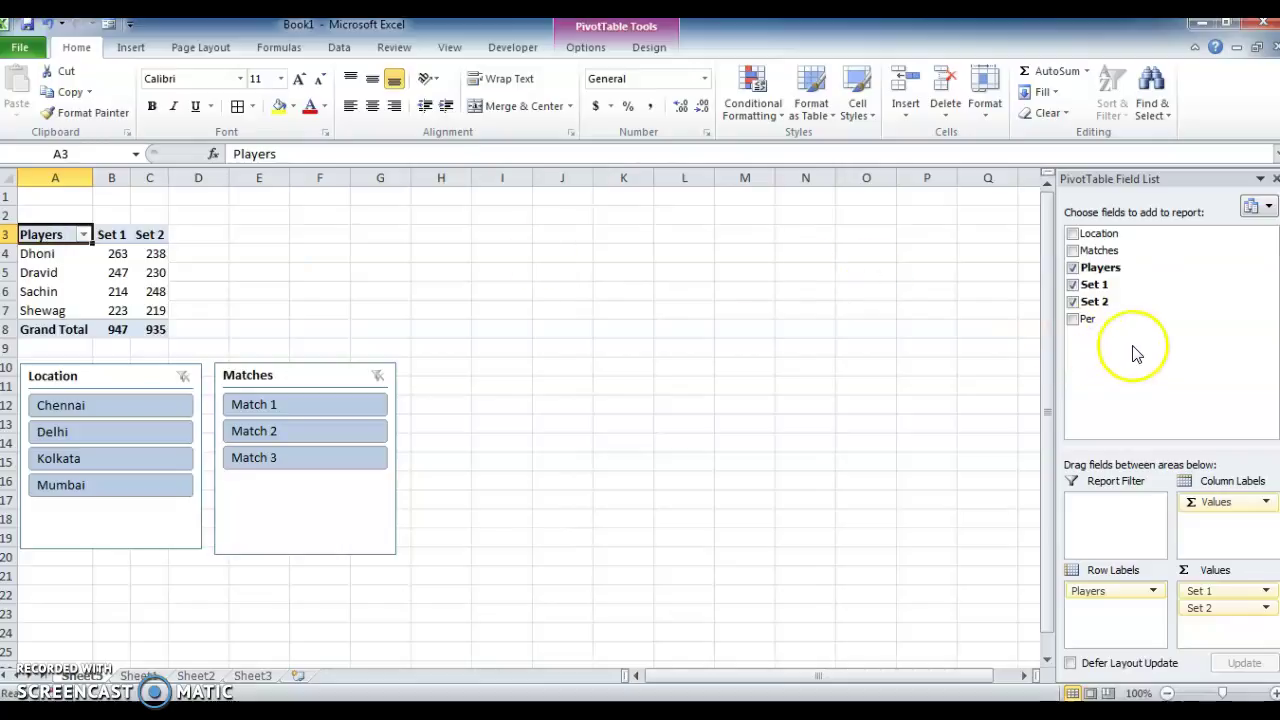
- Add the Per field to the PivotTable values and rename its header in D3 to "Per" with a leading space
{"action": "left_click", "coordinate": [1073, 320]}
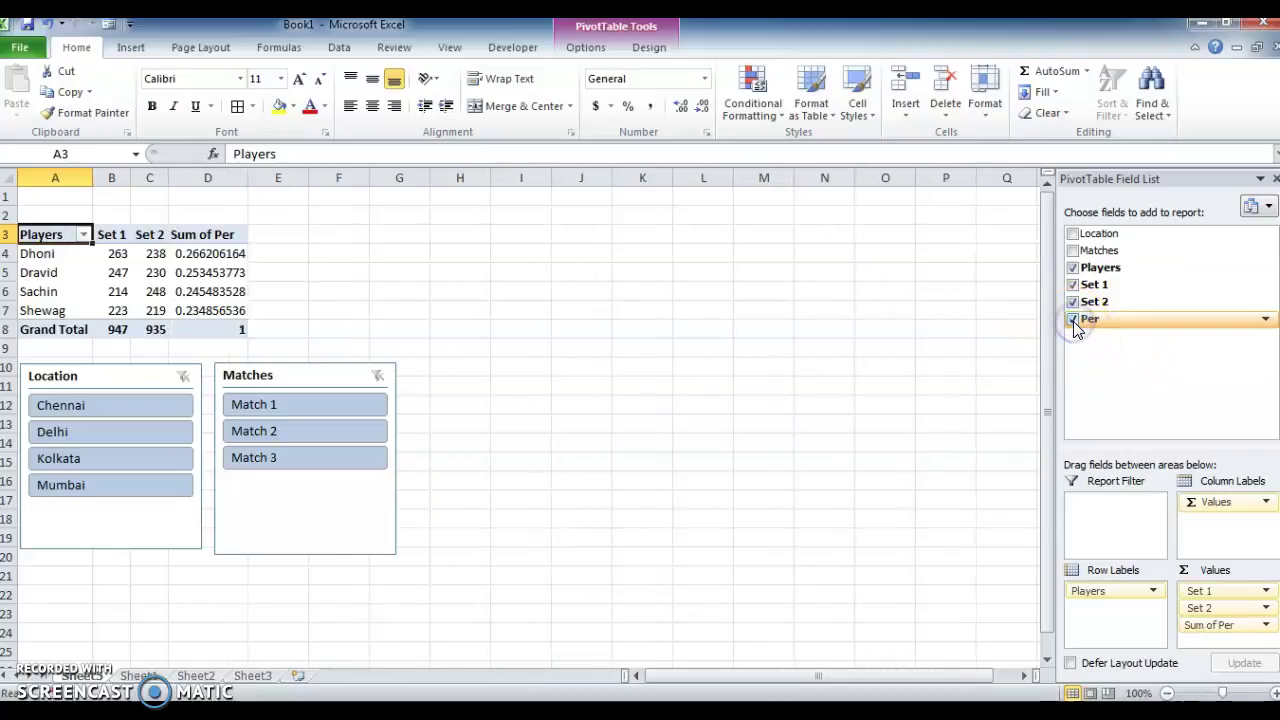
{"action": "left_click", "coordinate": [214, 234]}
{"action": "key", "text": "F2"}
{"action": "key", "text": "shift+Home"}
{"action": "key", "text": "BackSpace"}
{"action": "key", "text": "Return"}
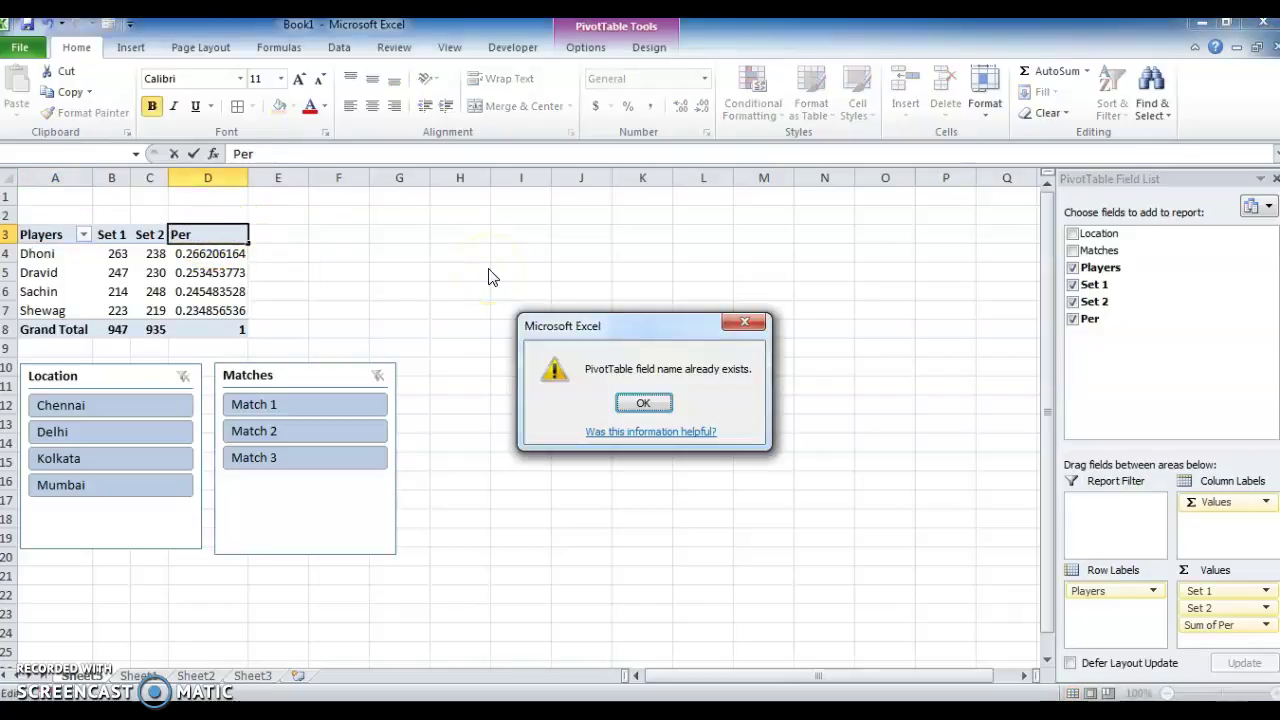
{"action": "key", "text": "Return"}
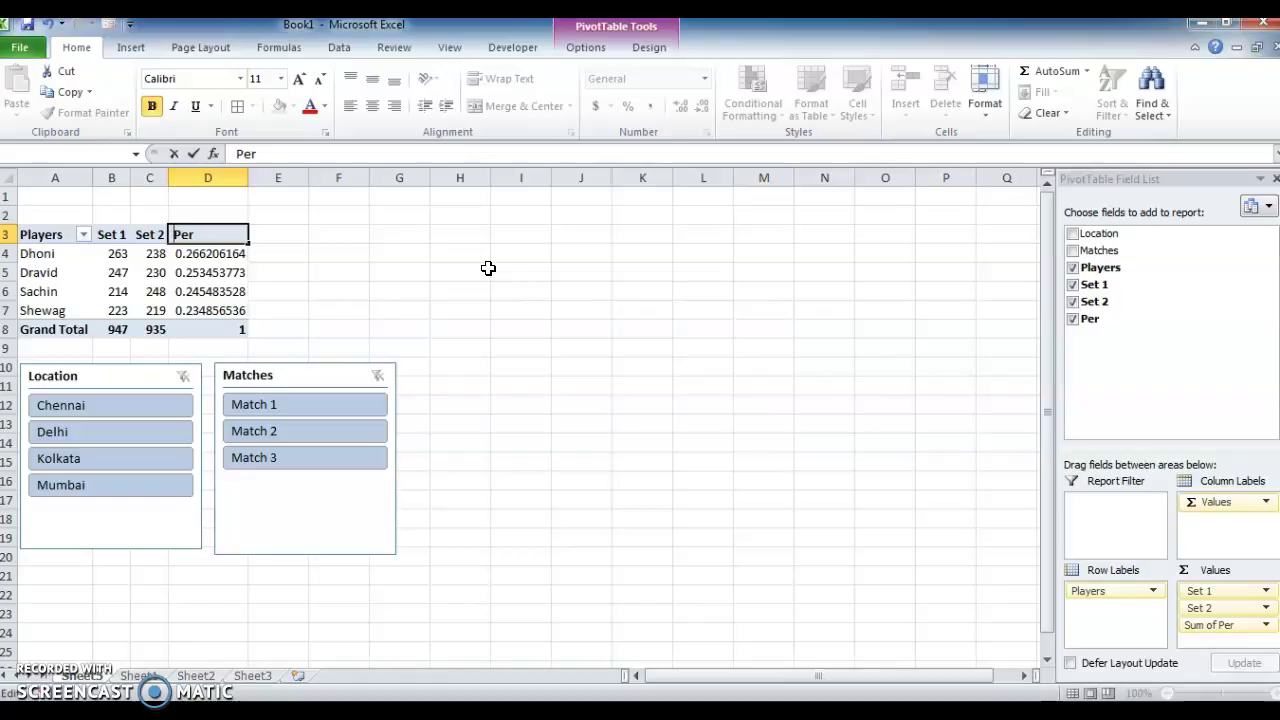
{"action": "key", "text": "Return"}
- Format the Per values in D4:D8 as Percentage with 2 decimal places
{"action": "key", "text": "ctrl+shift+Down"}
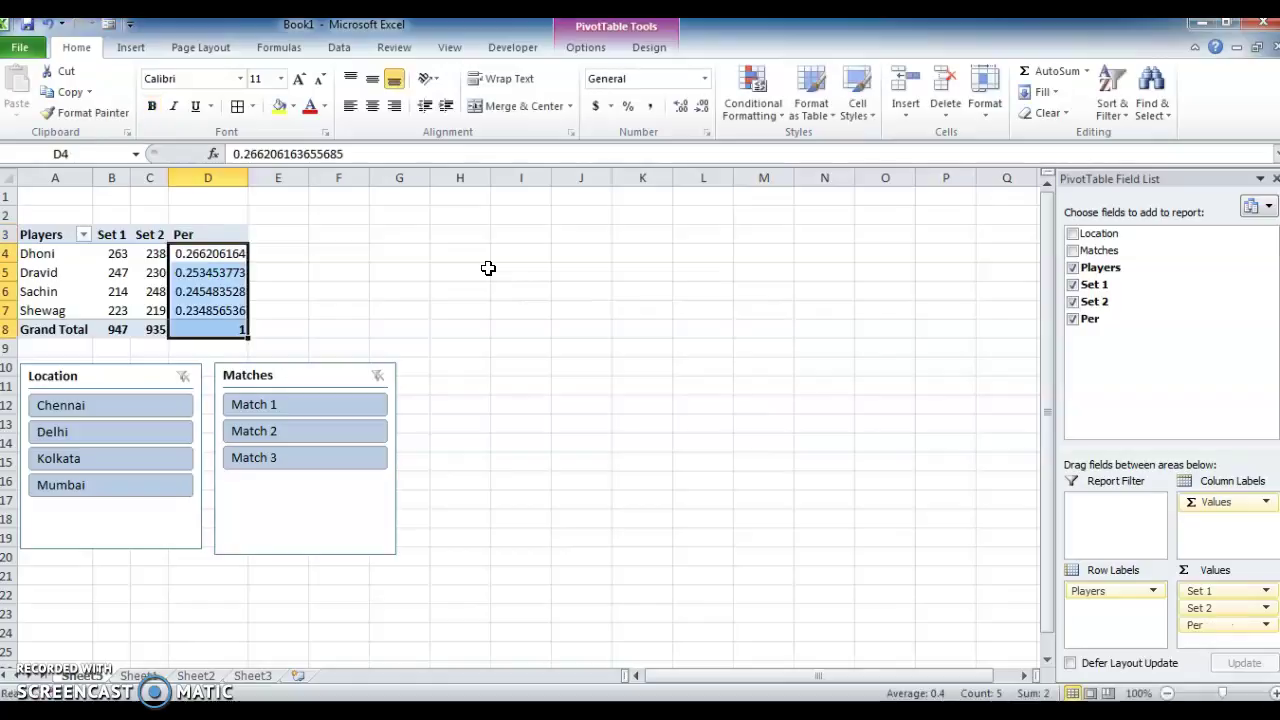
{"action": "key", "text": "ctrl+1"}
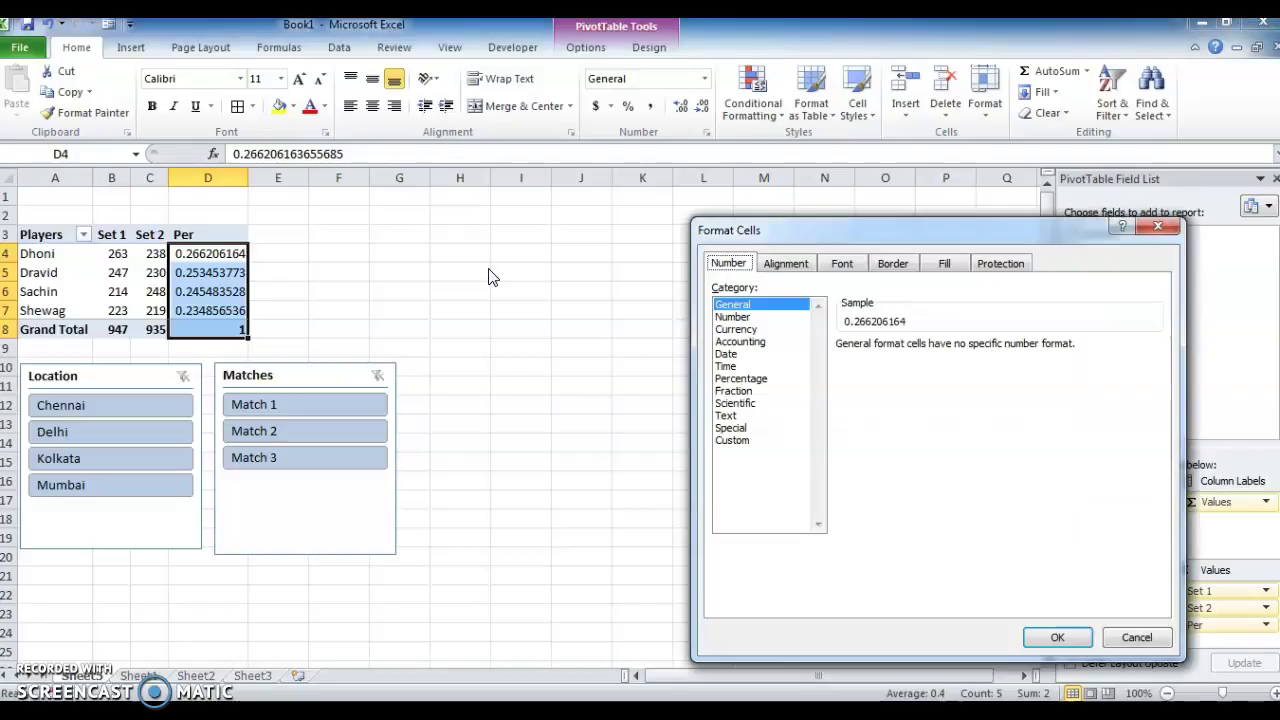
{"action": "left_click", "coordinate": [728, 380]}
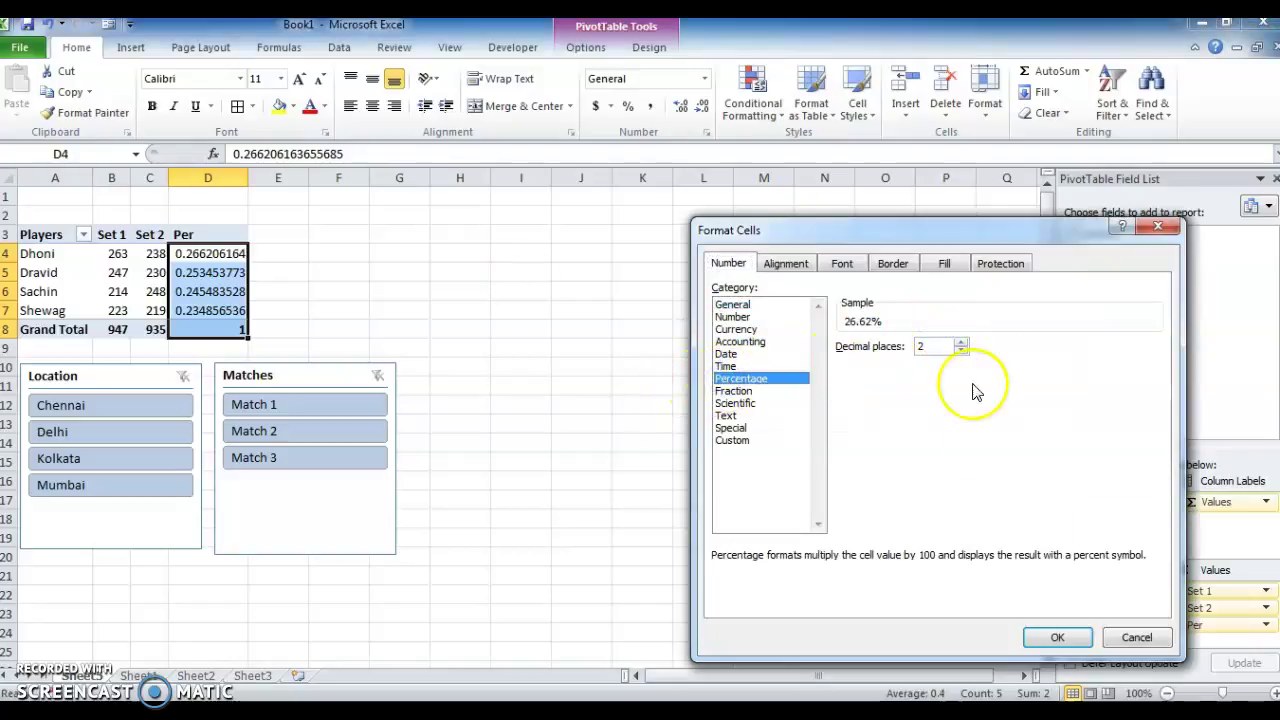
{"action": "left_click", "coordinate": [1055, 637]}
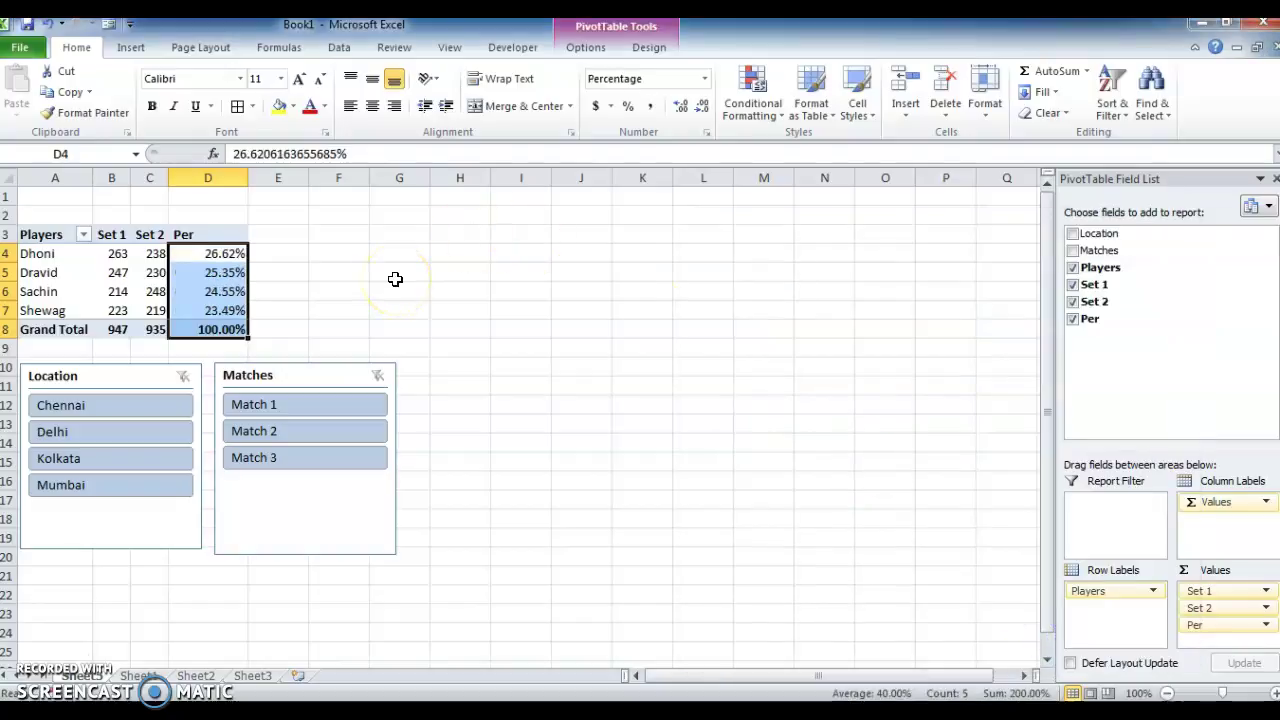
{"action": "key", "text": "Up"}
{"action": "key", "text": "Up"}
{"action": "key", "text": "Down"}
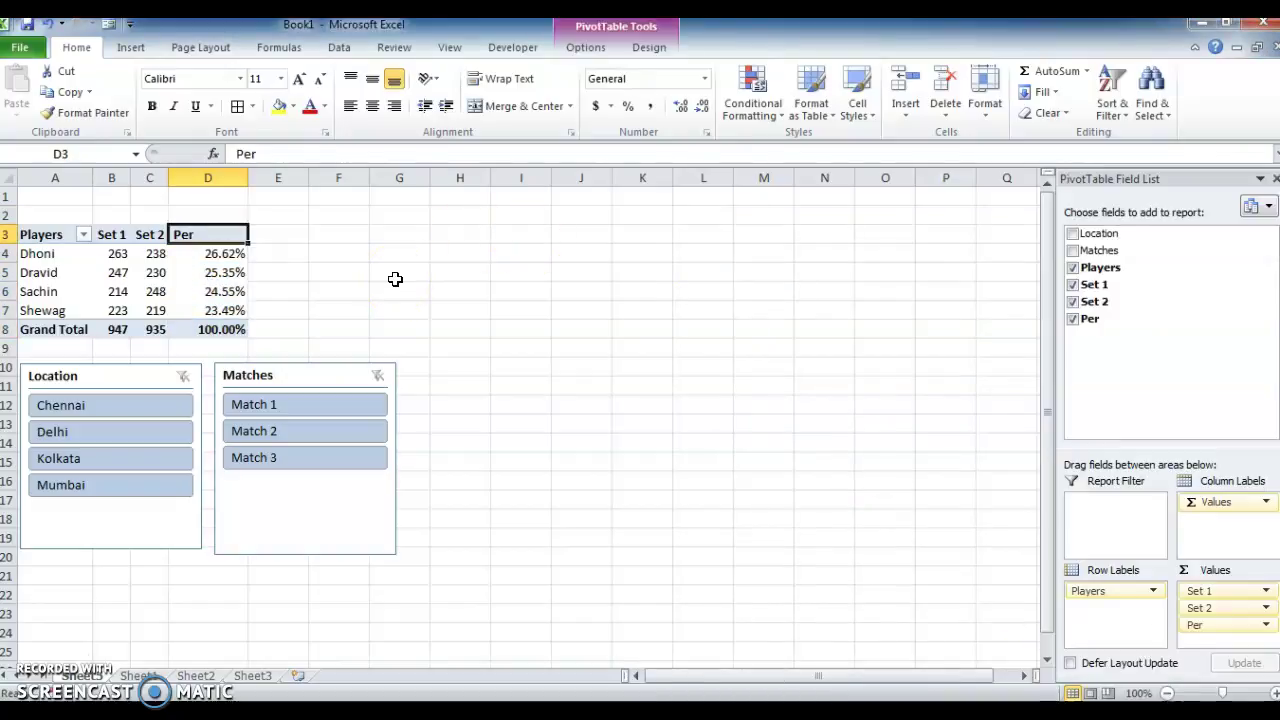
- Try two and three button columns in the Location slicer, and return it to one column
{"action": "left_click", "coordinate": [105, 376]}
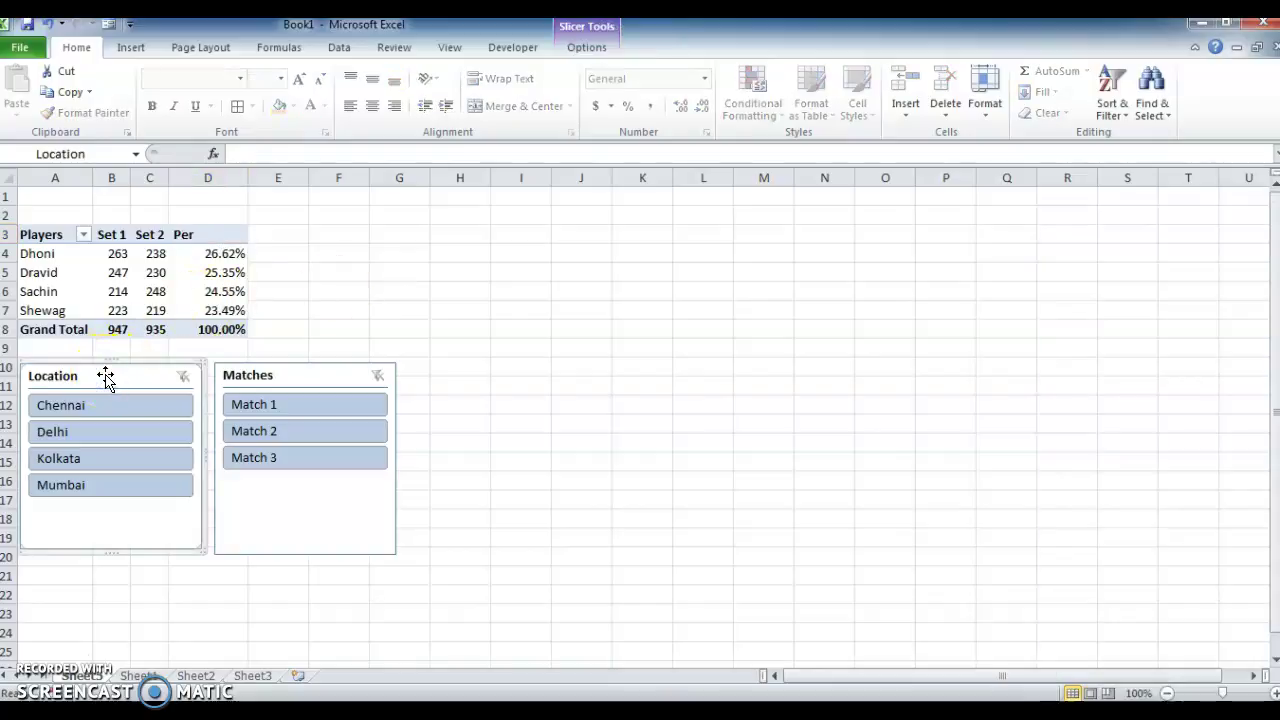
{"action": "left_click", "coordinate": [572, 57]}
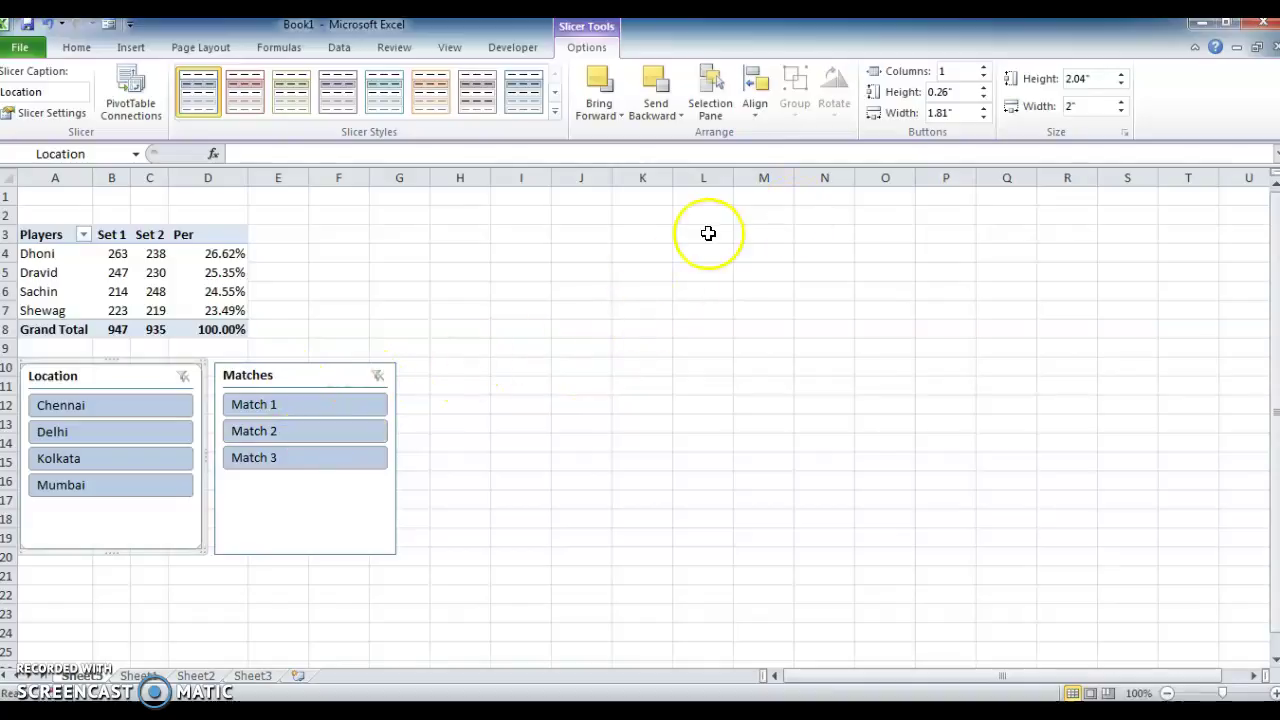
{"action": "left_click", "coordinate": [984, 72]}
{"action": "left_click", "coordinate": [984, 72]}
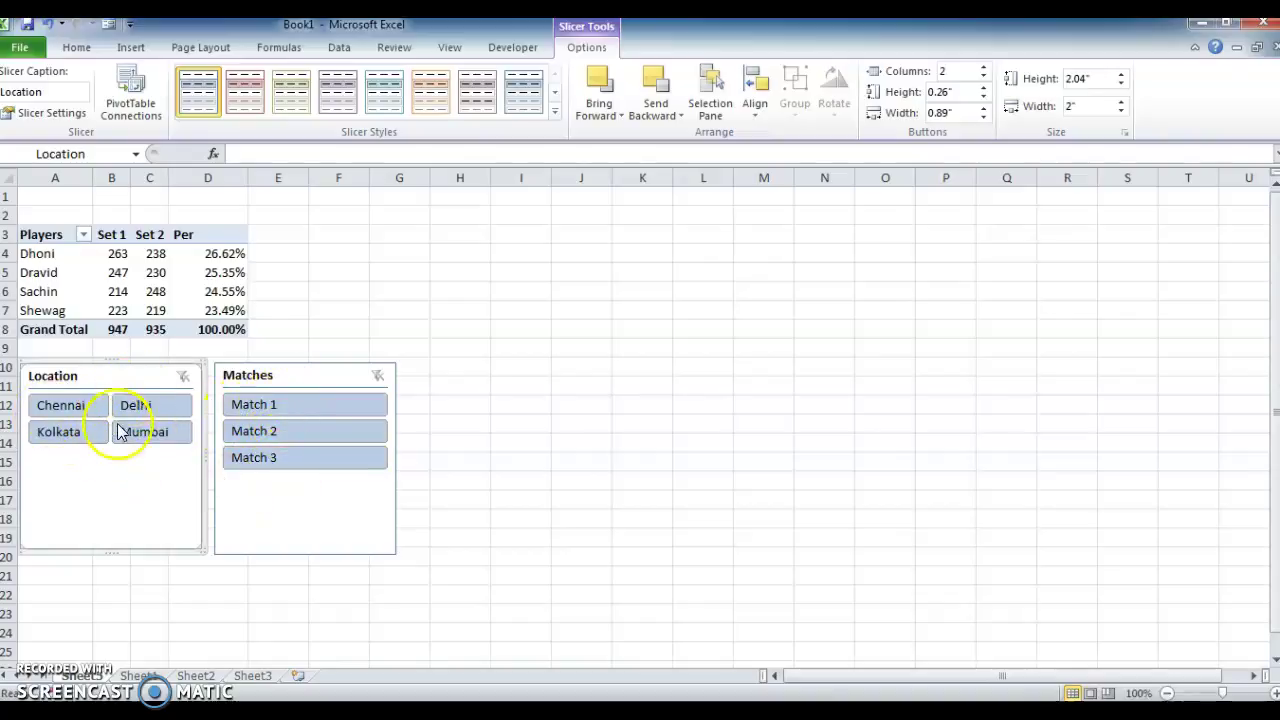
{"action": "left_click", "coordinate": [984, 70]}
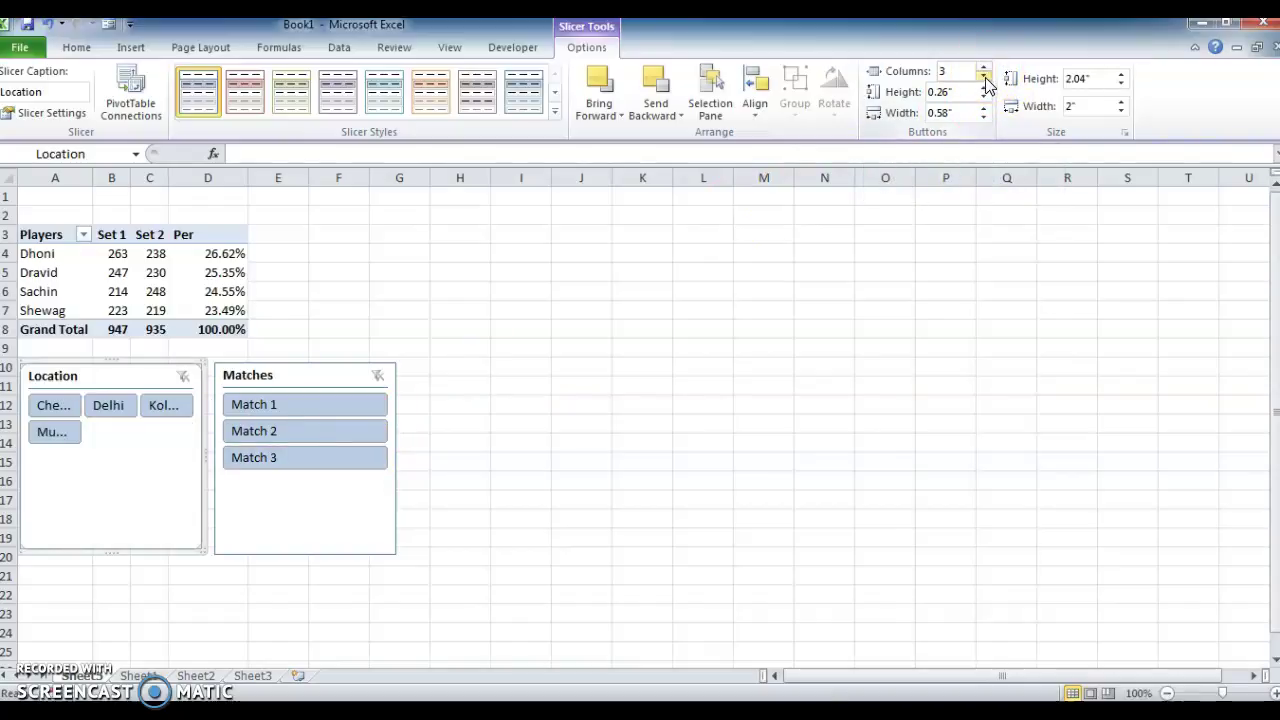
{"action": "left_click", "coordinate": [984, 78]}
{"action": "left_click", "coordinate": [984, 78]}
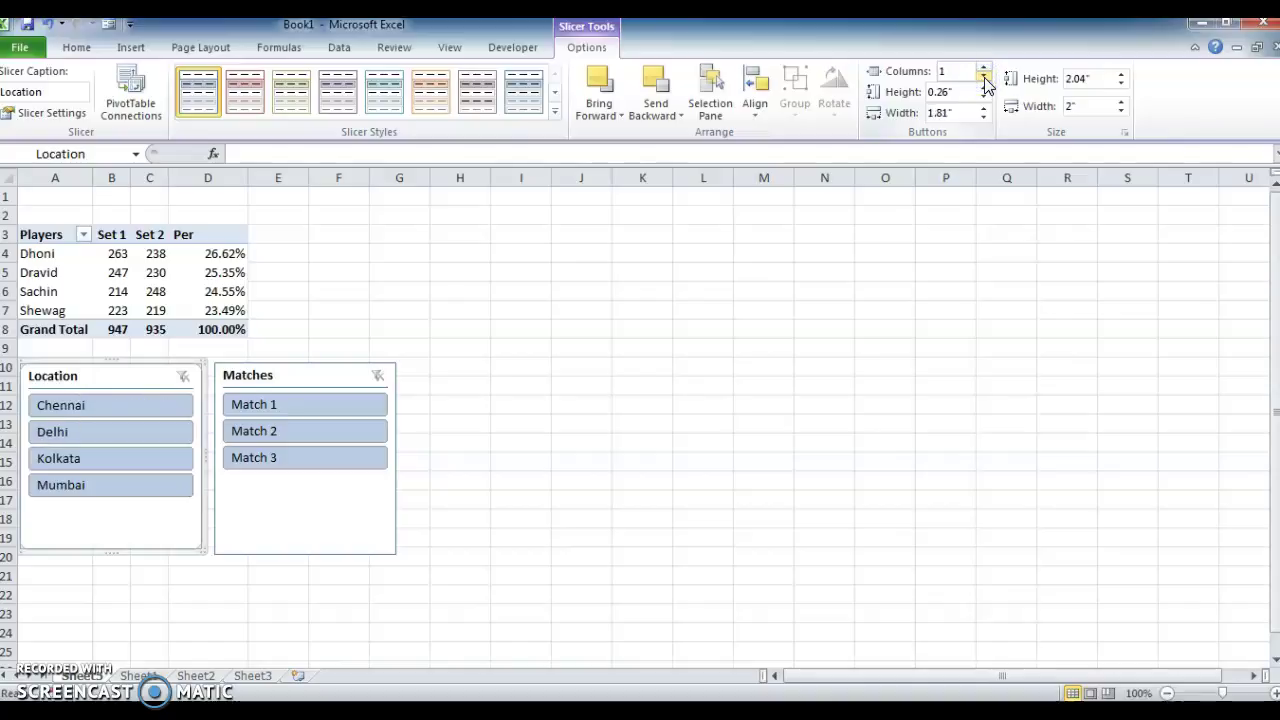
- Try a taller Location slicer at 2.5", and settle its overall height at 2.1"
{"action": "left_click", "coordinate": [1122, 75]}
{"action": "left_click", "coordinate": [1122, 75]}
{"action": "left_click", "coordinate": [1122, 75]}
{"action": "left_click", "coordinate": [1122, 75]}
{"action": "left_click", "coordinate": [1122, 76]}
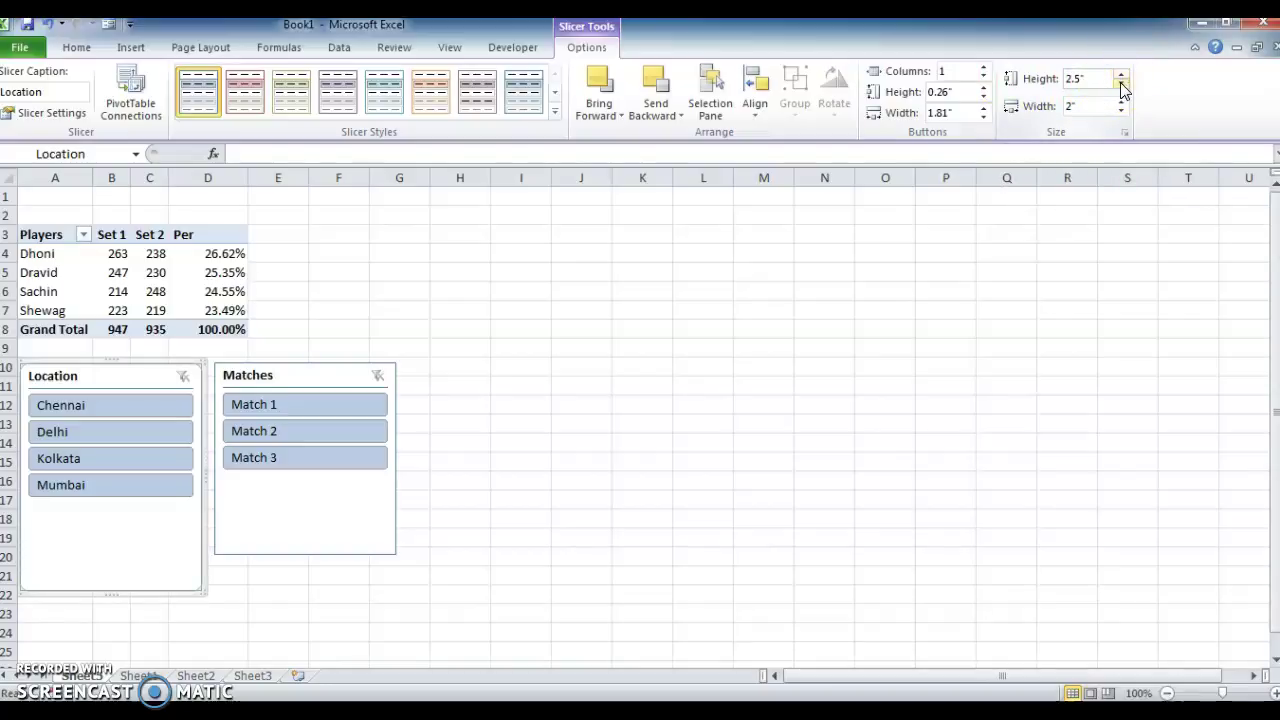
{"action": "left_click", "coordinate": [1122, 86]}
{"action": "left_click", "coordinate": [1122, 86]}
{"action": "left_click", "coordinate": [1122, 86]}
{"action": "left_click", "coordinate": [1122, 86]}
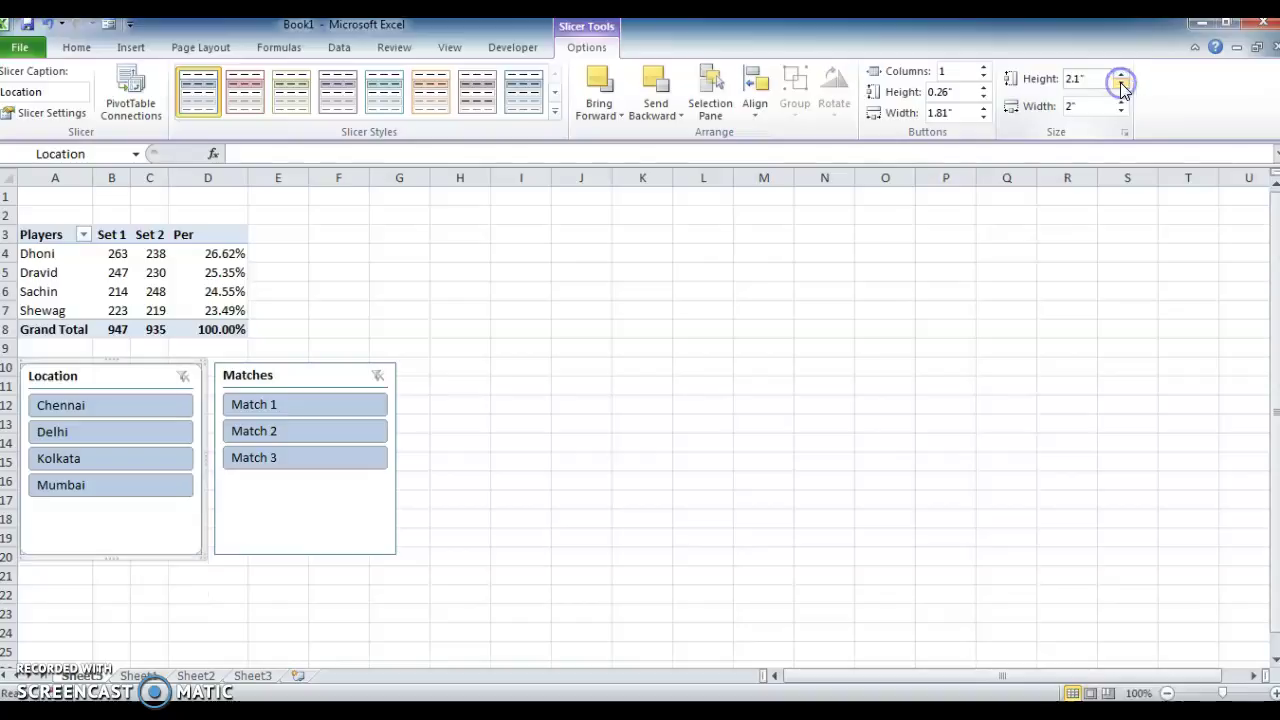
- Try widening the Location slicer to 2.3", and restore its overall width to 2"
{"action": "left_click", "coordinate": [1121, 101]}
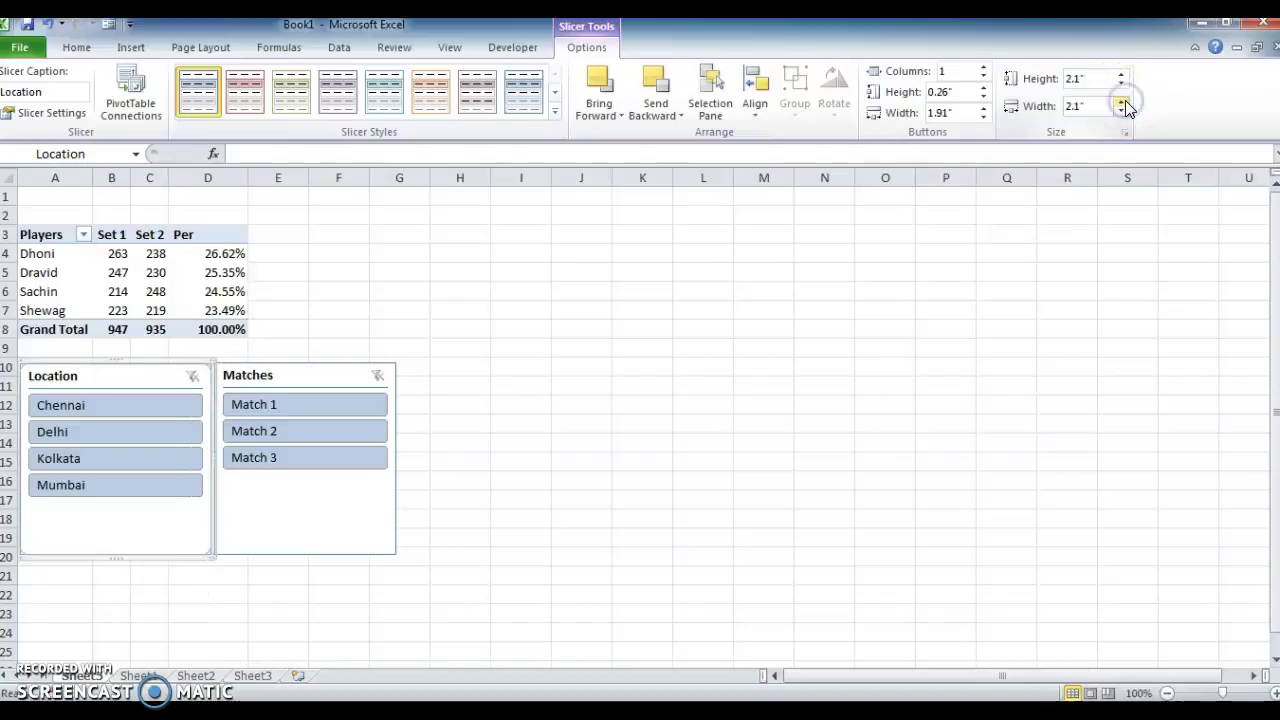
{"action": "left_click", "coordinate": [1122, 101]}
{"action": "left_click", "coordinate": [1122, 101]}
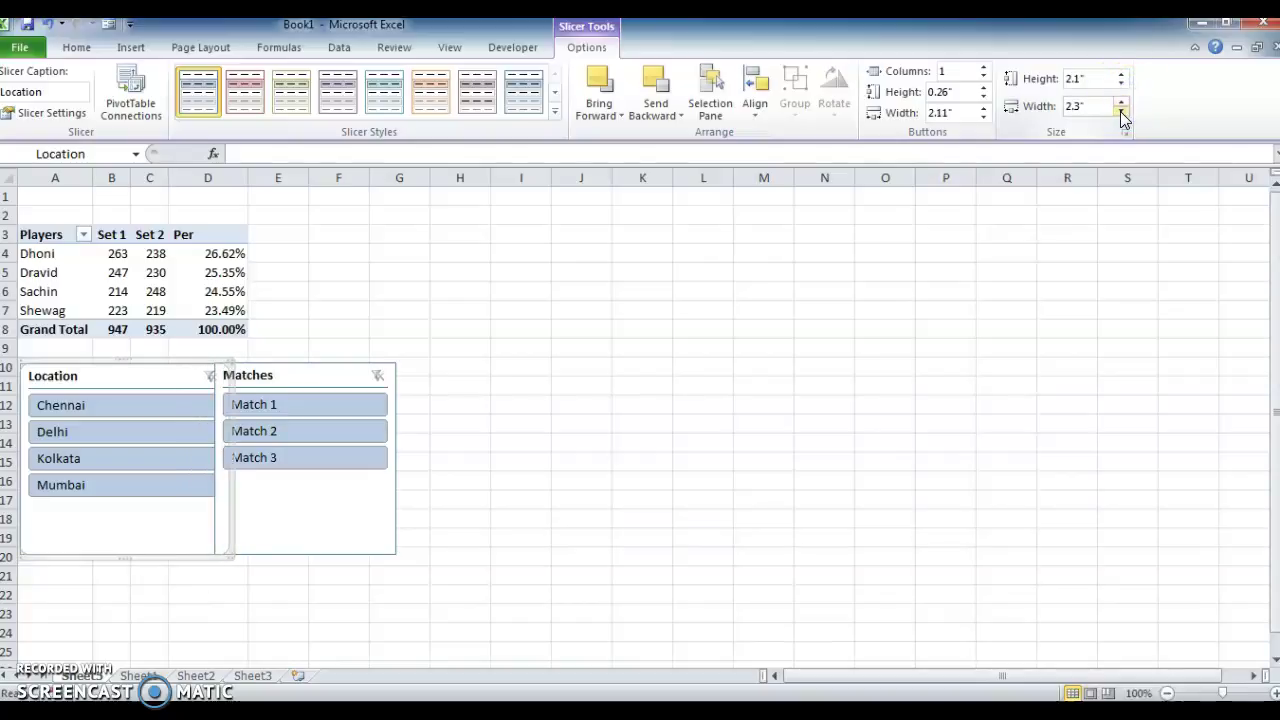
{"action": "left_click", "coordinate": [1121, 111]}
{"action": "left_click", "coordinate": [1121, 111]}
{"action": "left_click", "coordinate": [1122, 112]}
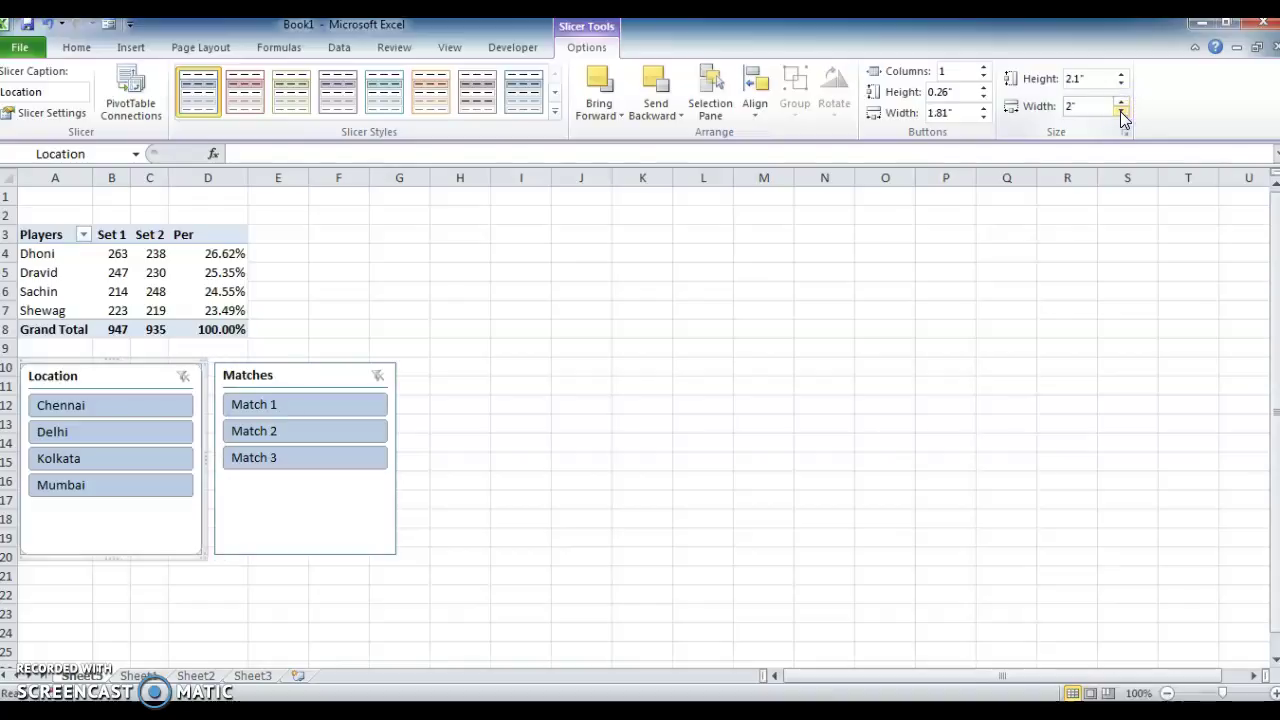
- Try taller buttons up to 0.4" in the Location slicer, and settle the button height at 0.2"
{"action": "left_click", "coordinate": [984, 86]}
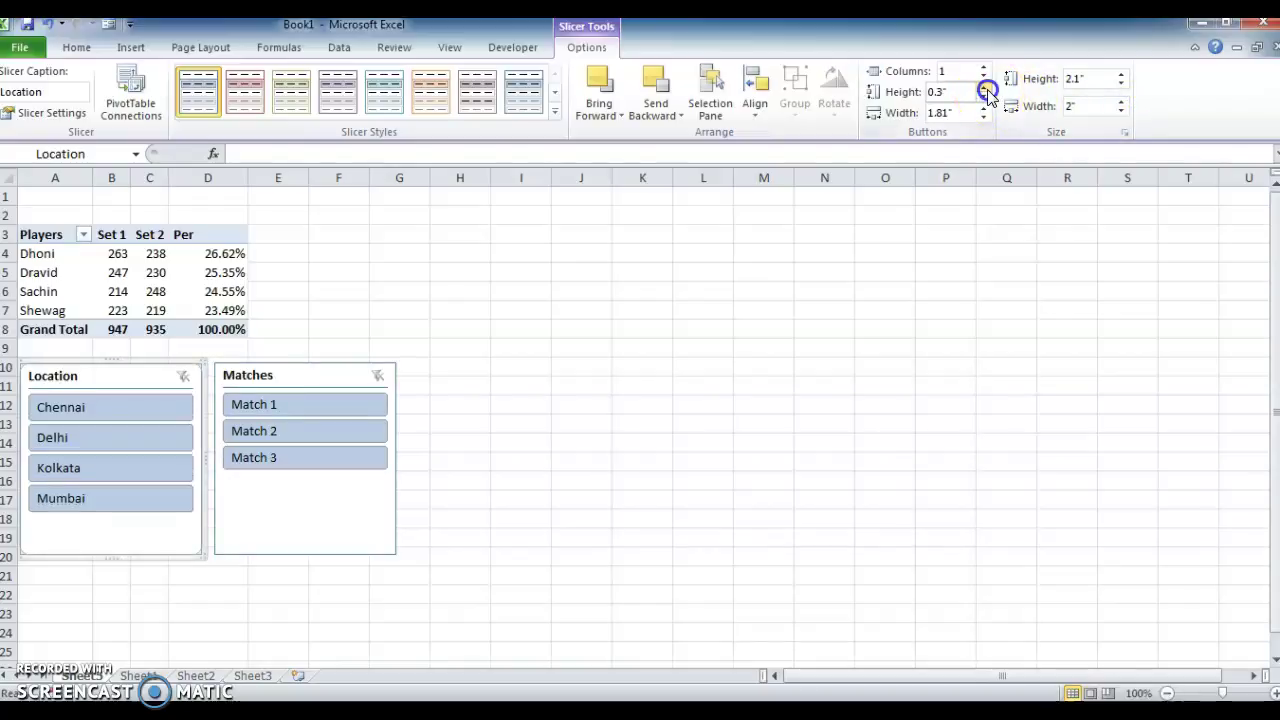
{"action": "left_click", "coordinate": [984, 89]}
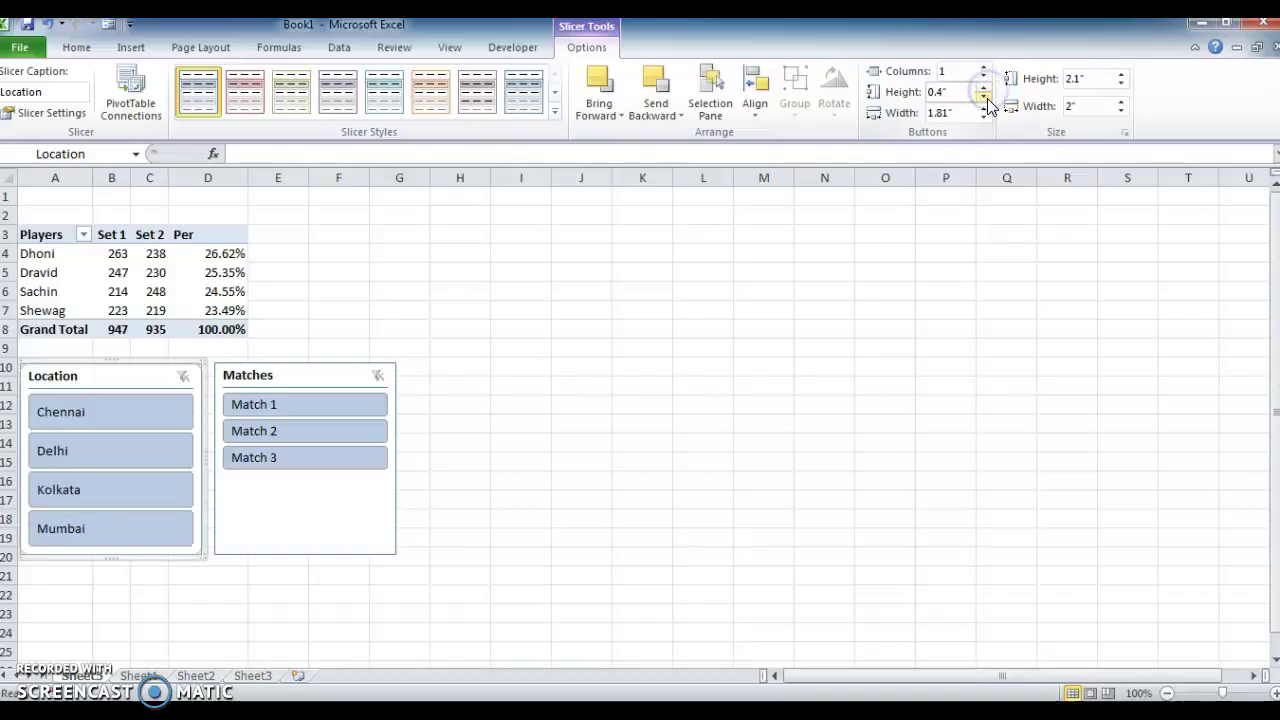
{"action": "left_click", "coordinate": [986, 99]}
{"action": "left_click", "coordinate": [985, 98]}
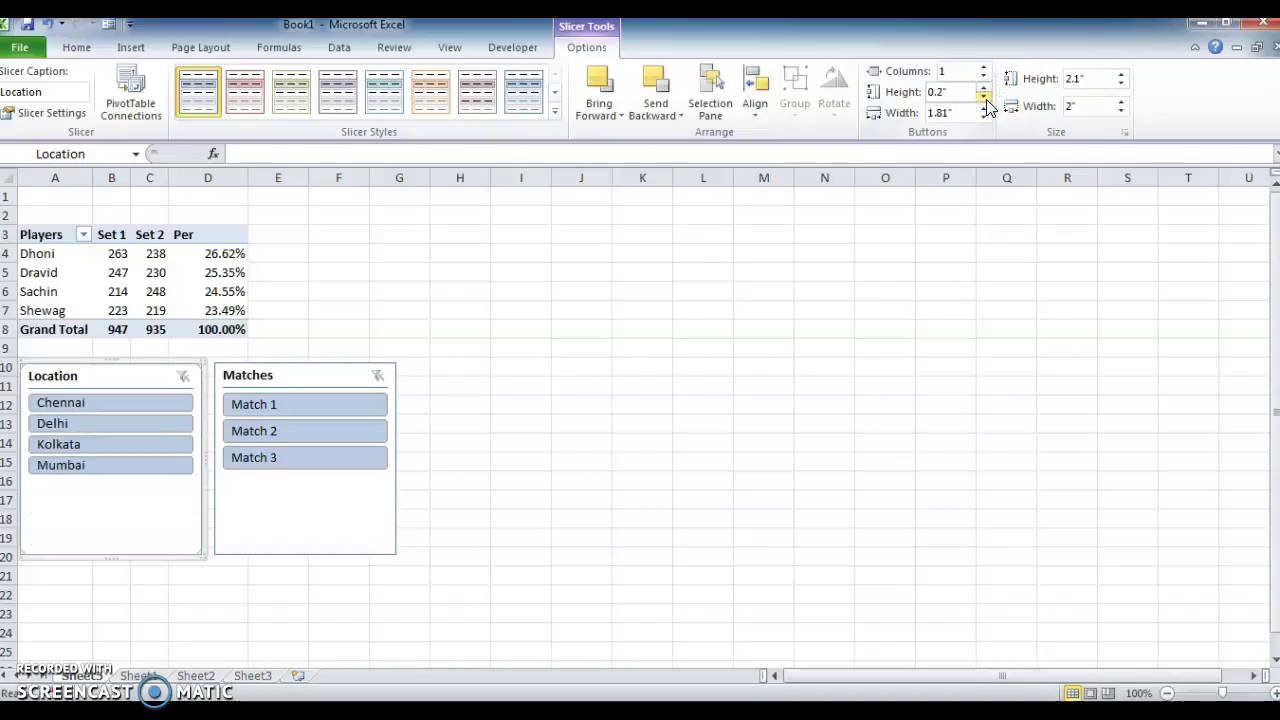
- Set the Location slicer's button width to 1.7"
{"action": "left_click", "coordinate": [983, 117]}
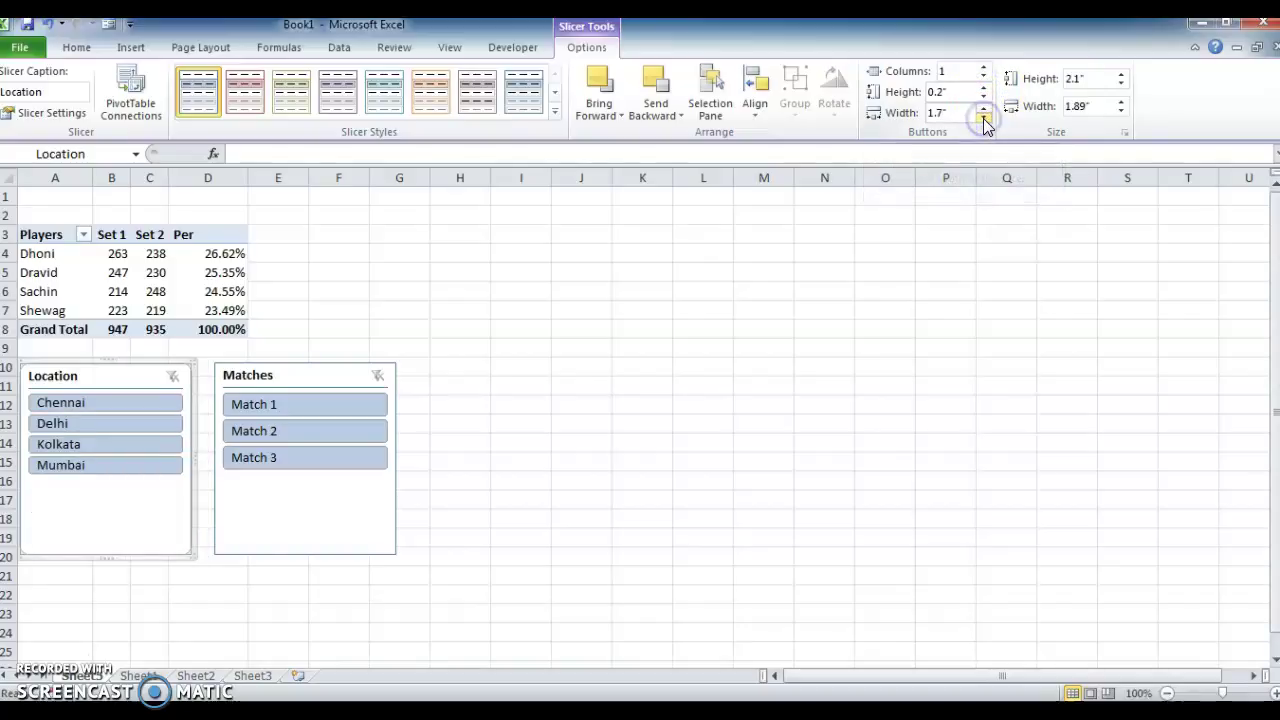
{"action": "left_click", "coordinate": [983, 117]}
{"action": "left_click", "coordinate": [982, 109]}
{"action": "left_click", "coordinate": [982, 109]}
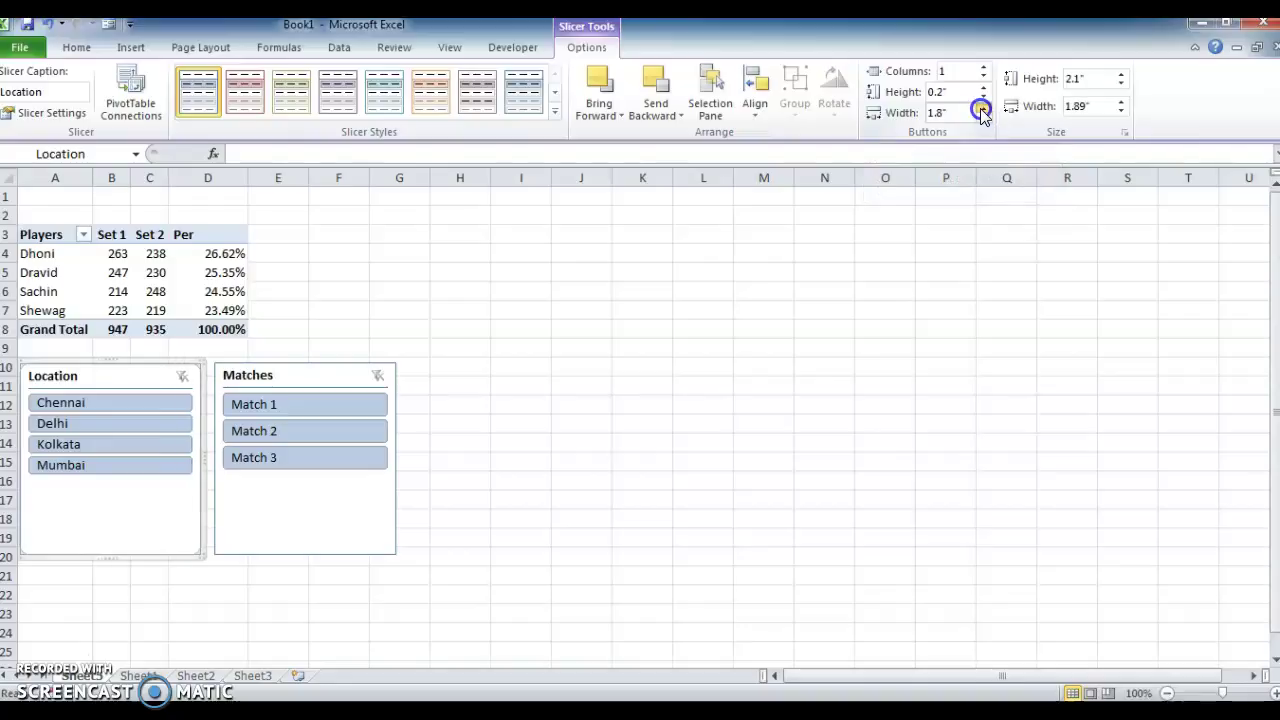
{"action": "left_click", "coordinate": [982, 118]}
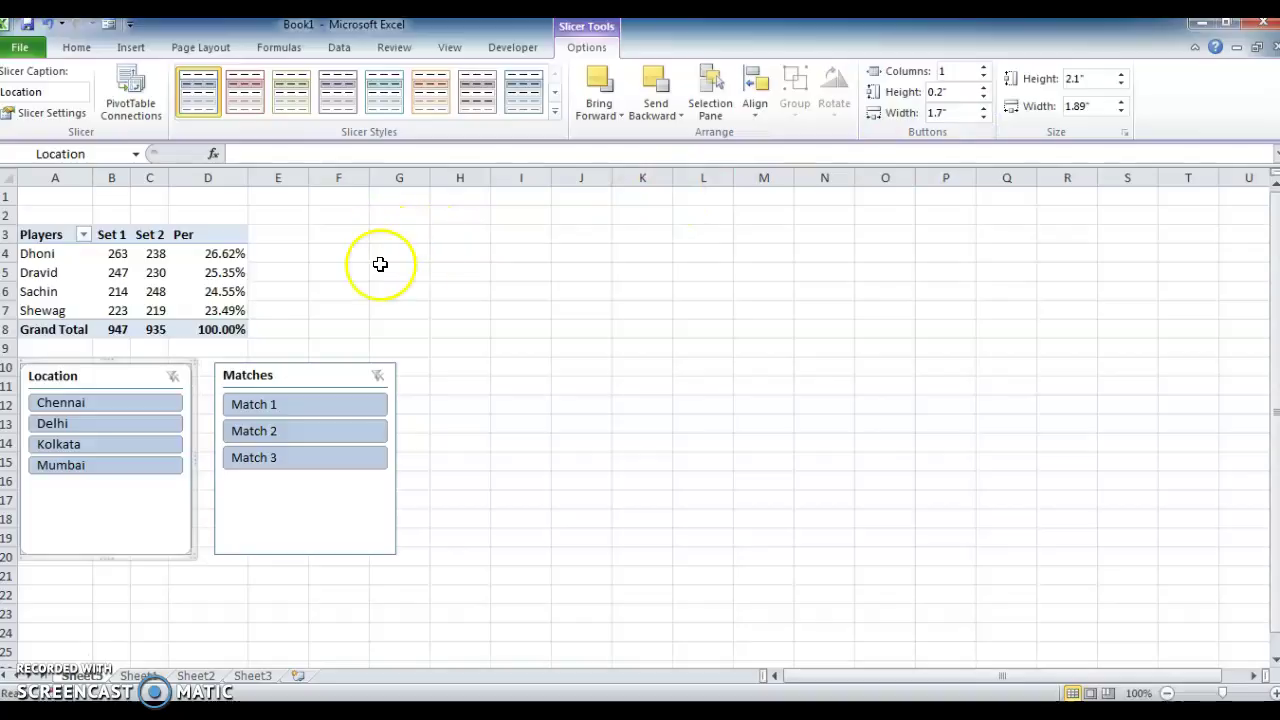
- Move the Matches slicer closer to the Location slicer, closing the gap between them, and deselect it
{"action": "left_click", "coordinate": [311, 374]}
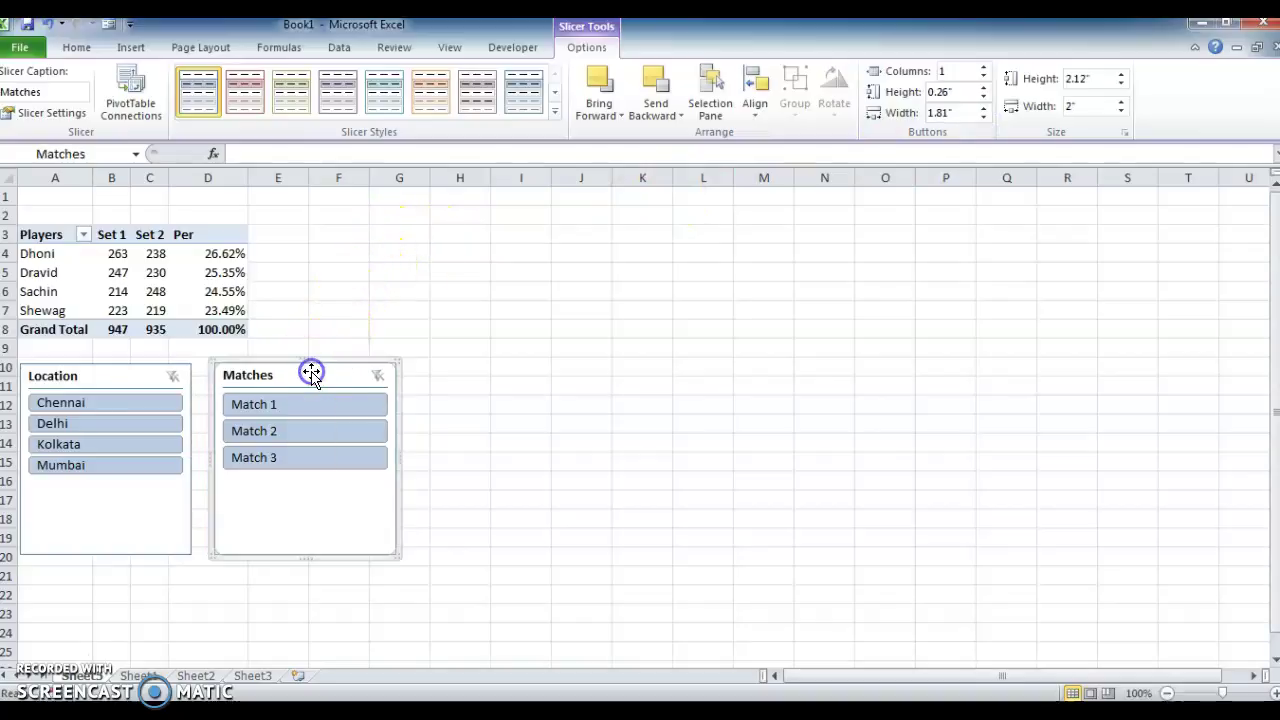
{"action": "left_click", "coordinate": [316, 378]}
{"action": "left_click_drag", "start_coordinate": [314, 374], "coordinate": [301, 372]}
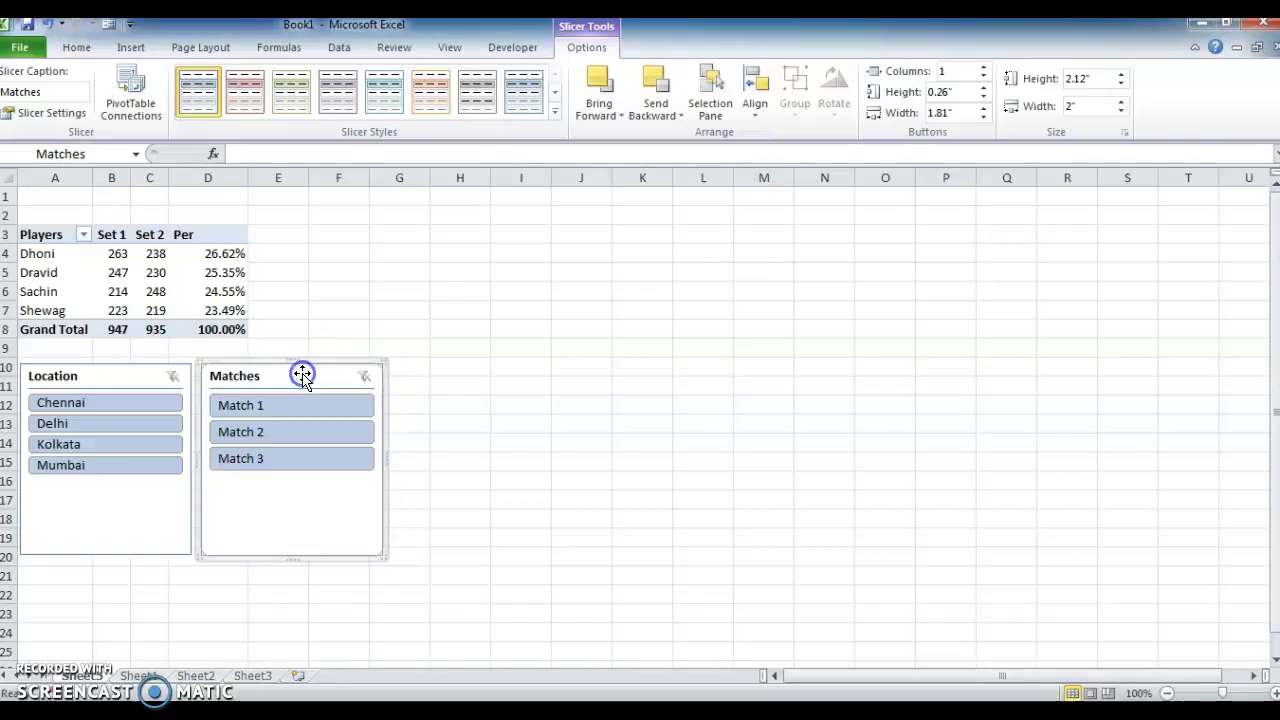
{"action": "left_click", "coordinate": [553, 273]}
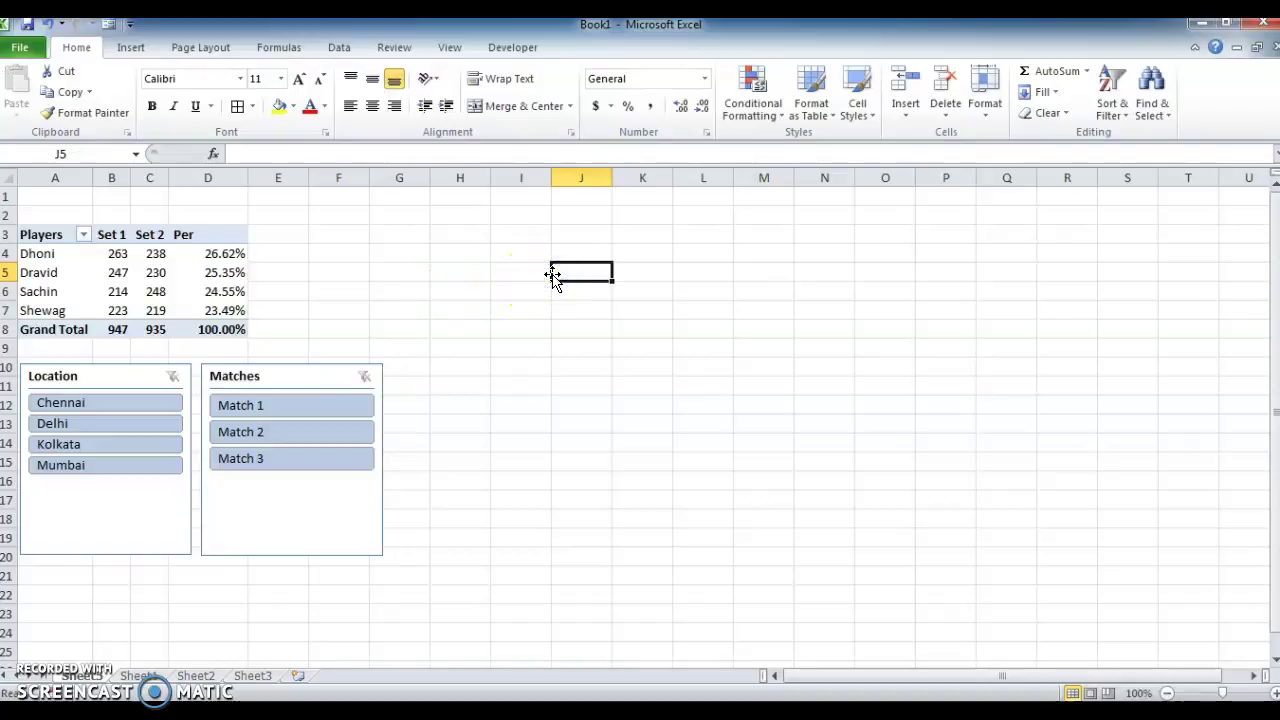
- Create a second PivotTable from the Sheet1 data on a new worksheet with the PivotTable wizard, basing it on the existing PivotTable2 report
{"action": "left_click", "coordinate": [140, 676]}
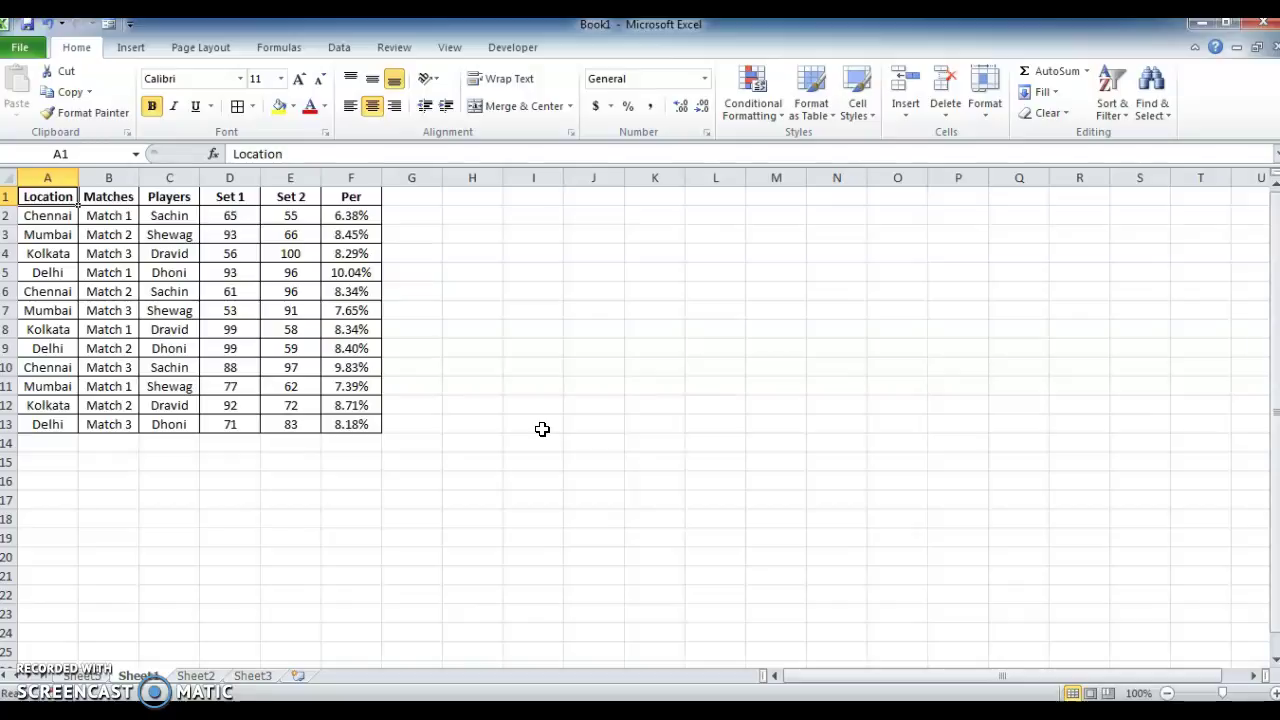
{"action": "key", "text": "alt+d"}
{"action": "key", "text": "p"}
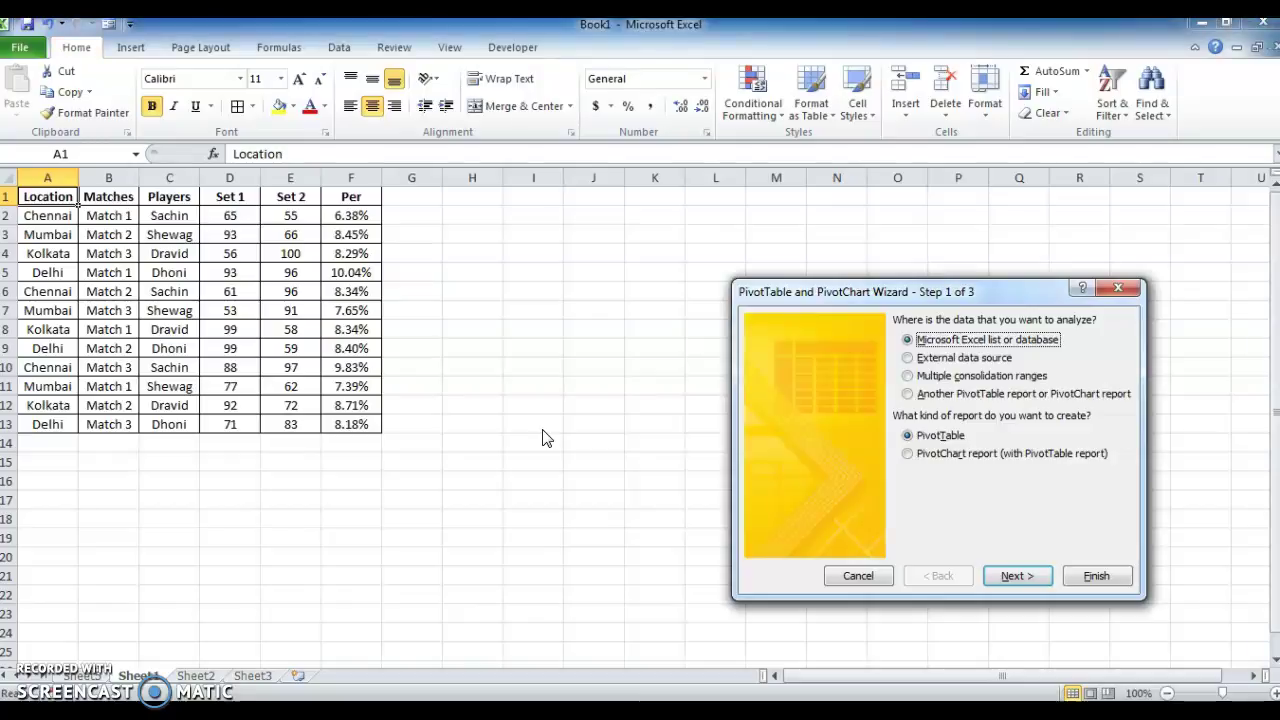
{"action": "key", "text": "Return"}
{"action": "key", "text": "Return"}
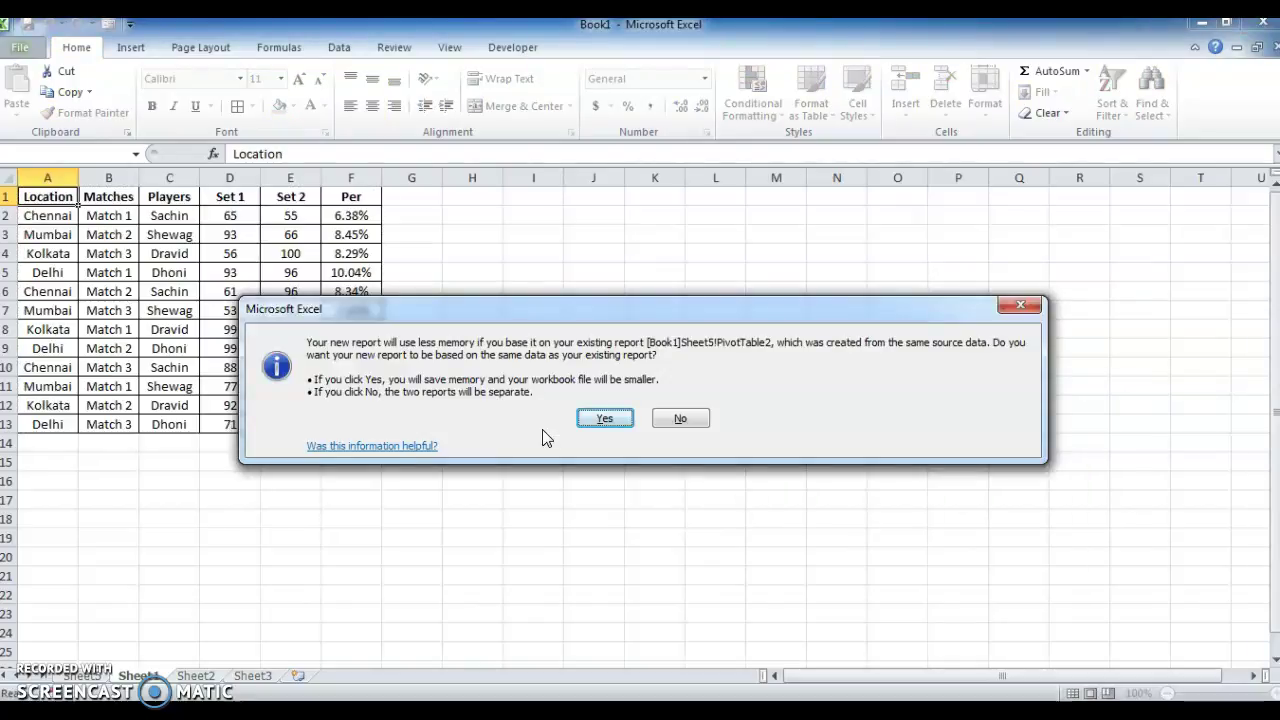
{"action": "key", "text": "Return"}
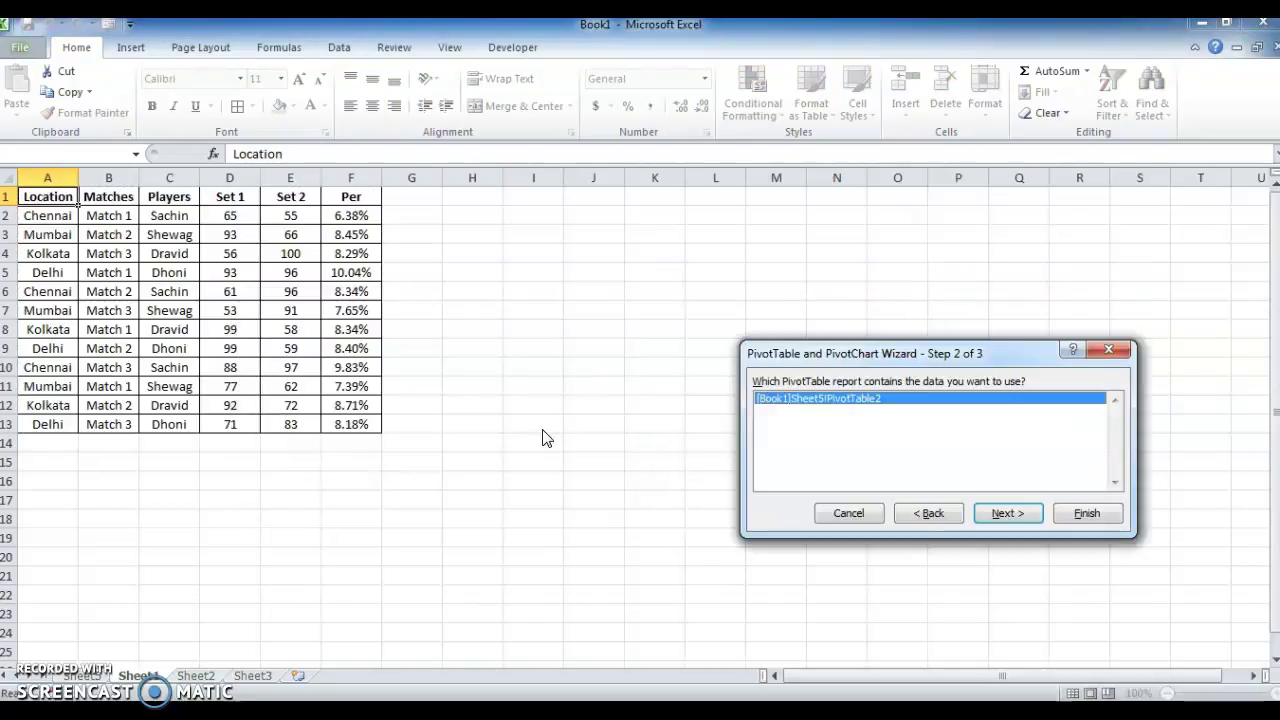
{"action": "key", "text": "Return"}
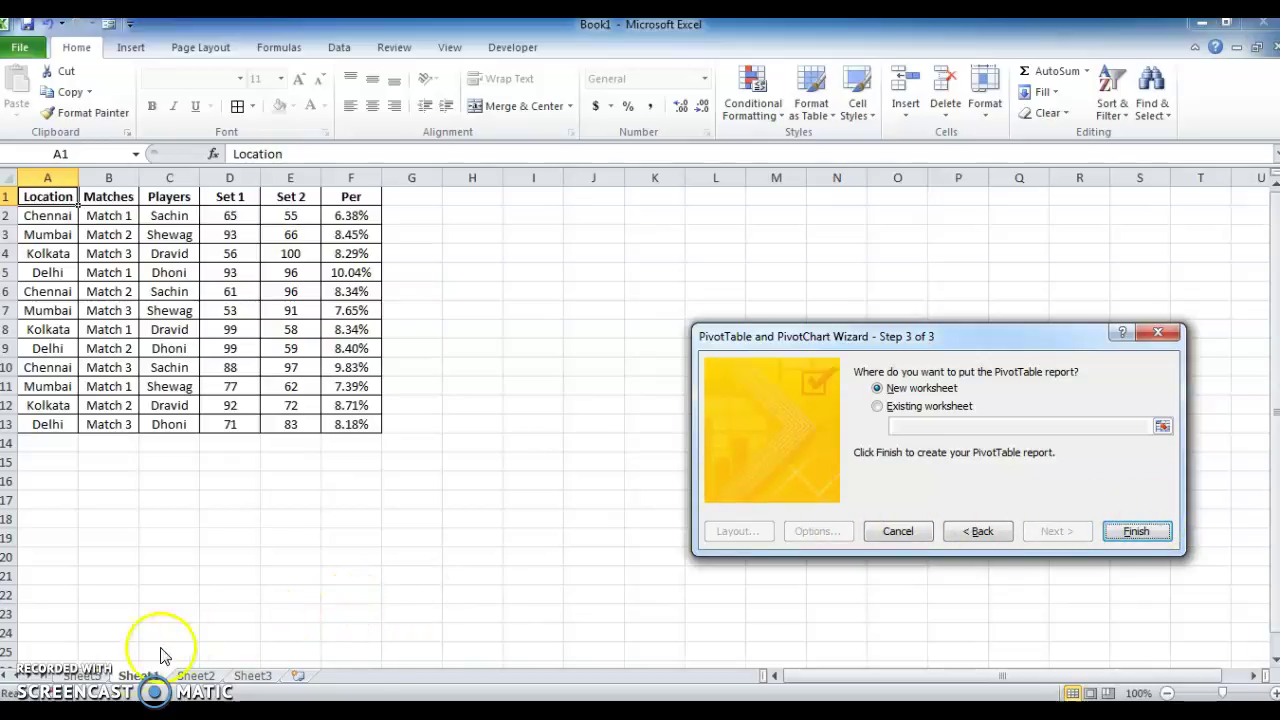
{"action": "left_click", "coordinate": [1160, 528]}
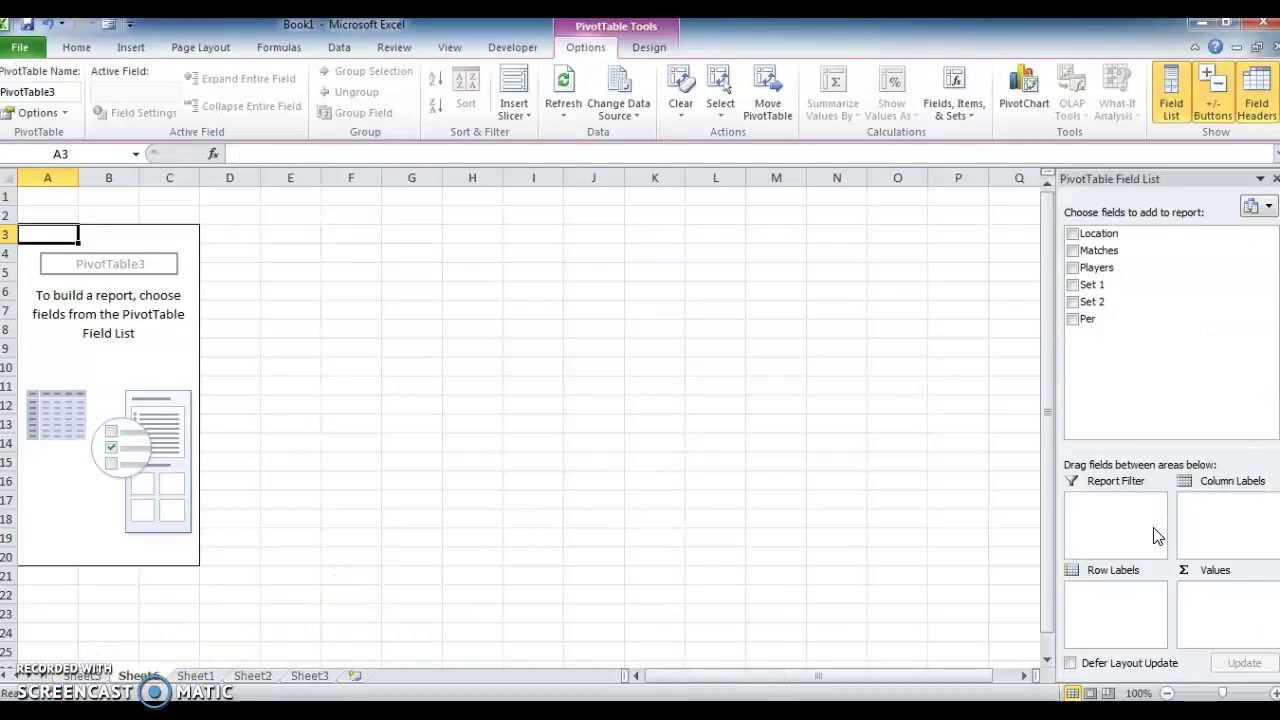
- Add Players as row labels and the sum of Set 1 as values to the new PivotTable, and close its field list
{"action": "left_click", "coordinate": [1072, 267]}
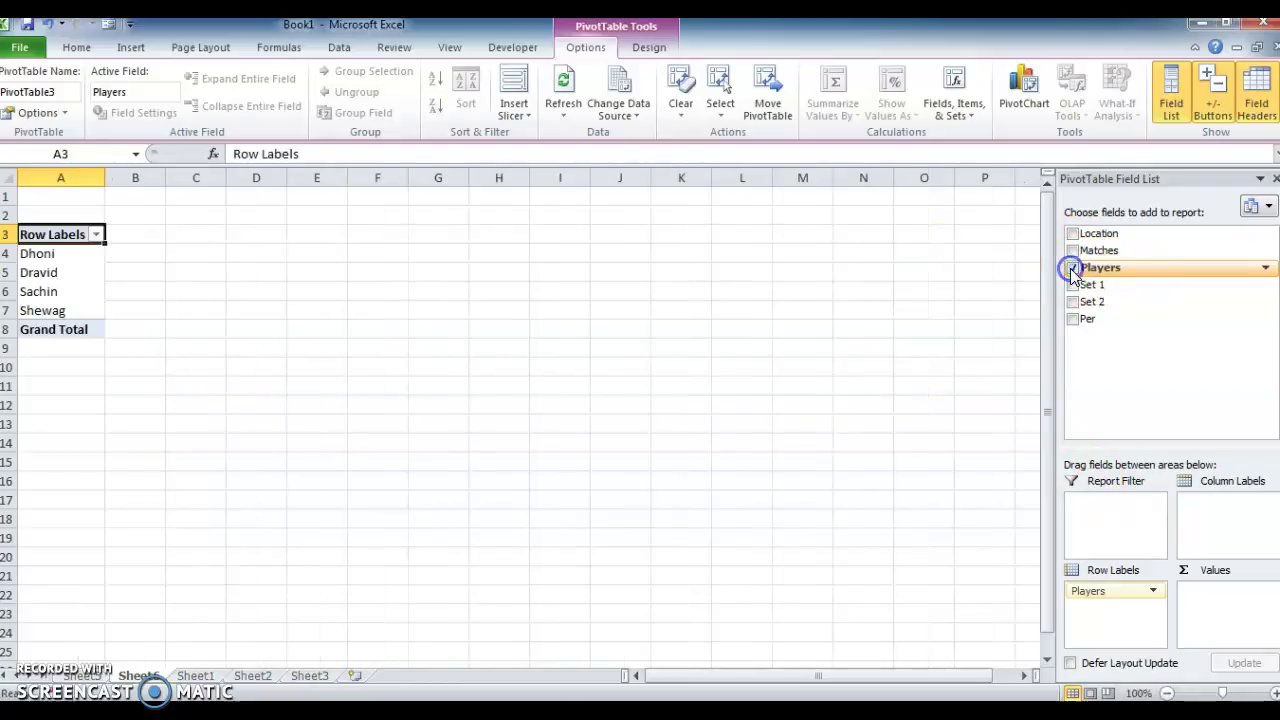
{"action": "left_click", "coordinate": [1072, 285]}
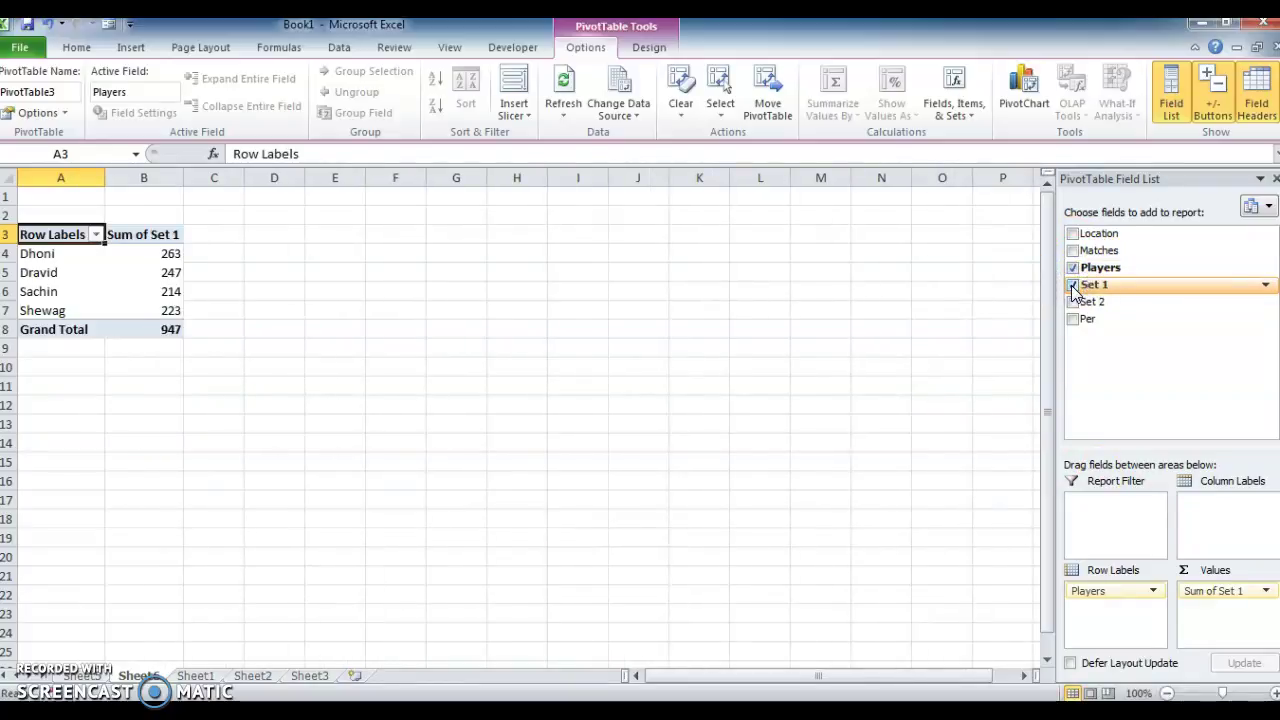
{"action": "left_click", "coordinate": [1270, 183]}
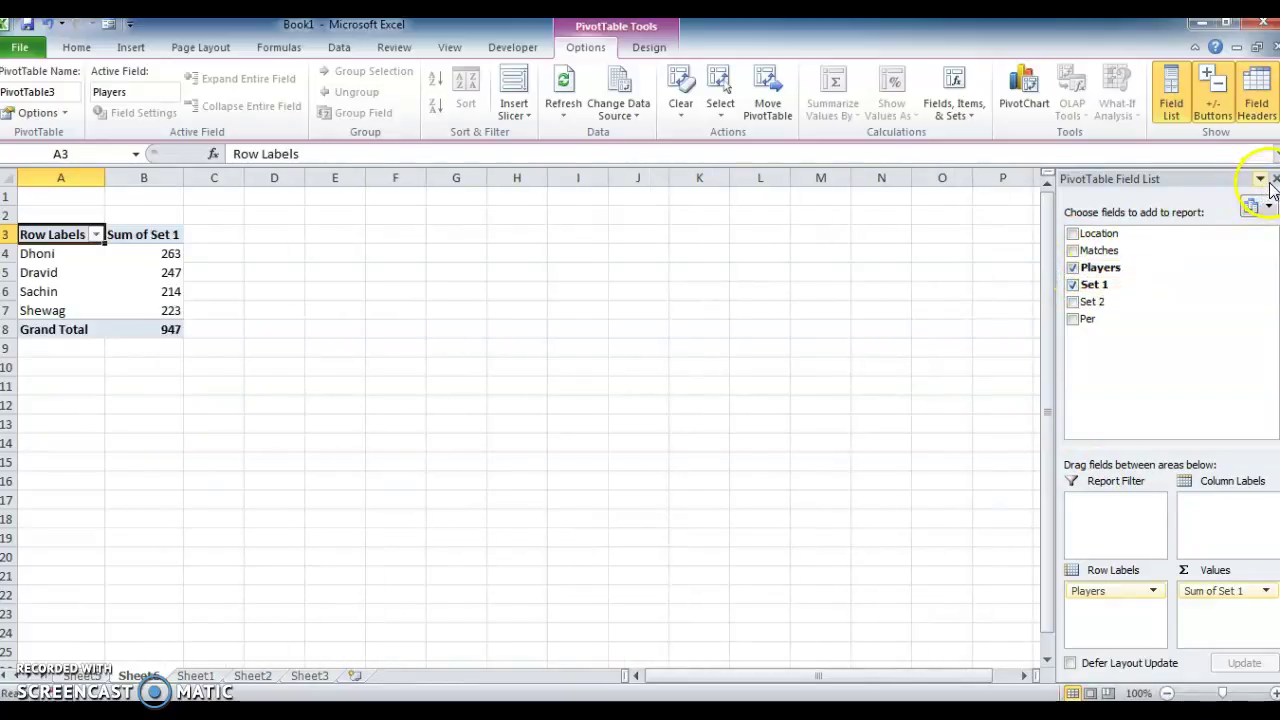
{"action": "left_click", "coordinate": [1275, 180]}
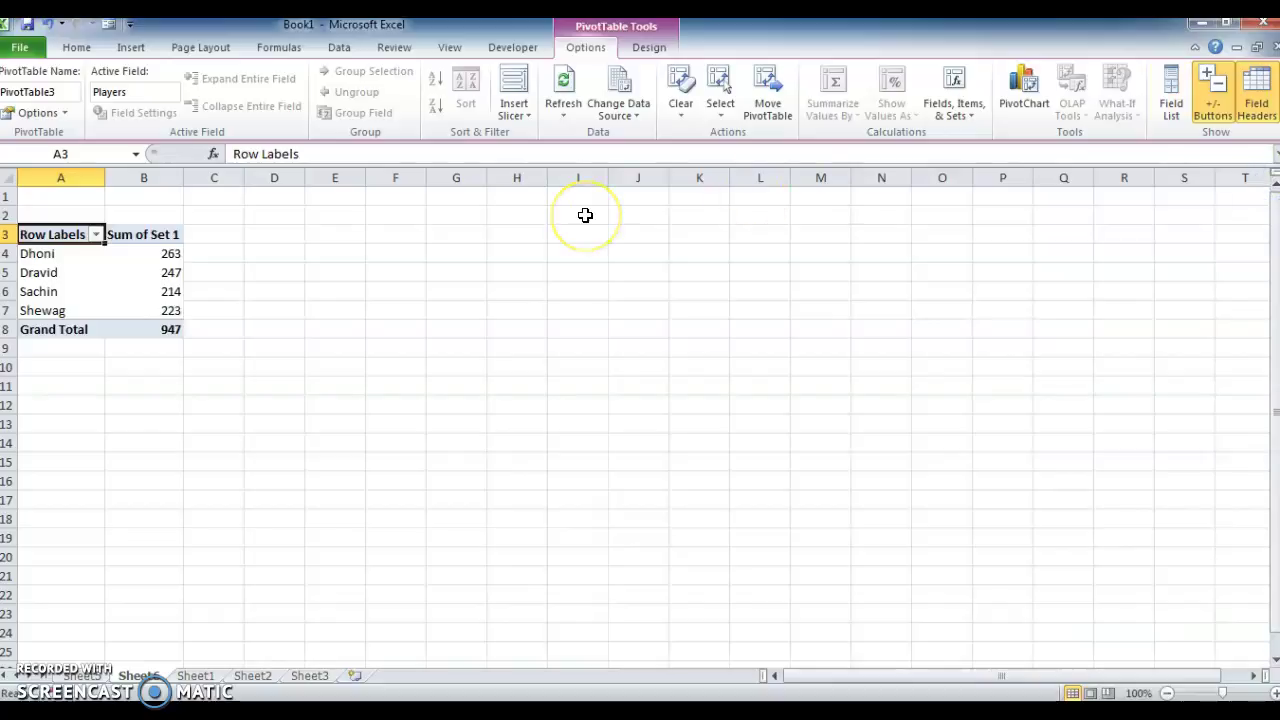
- Insert a Clustered Column PivotChart from the PivotTable of Set 1 by player
{"action": "left_click", "coordinate": [1027, 98]}
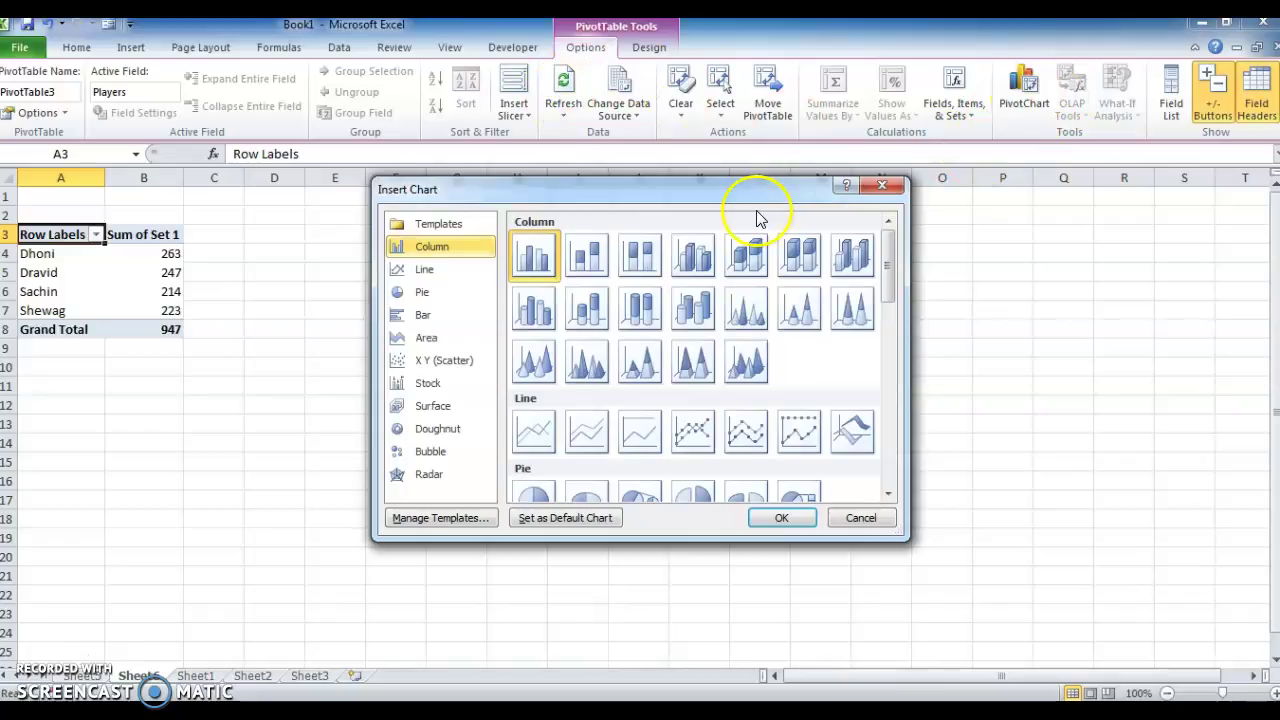
{"action": "left_click", "coordinate": [532, 252]}
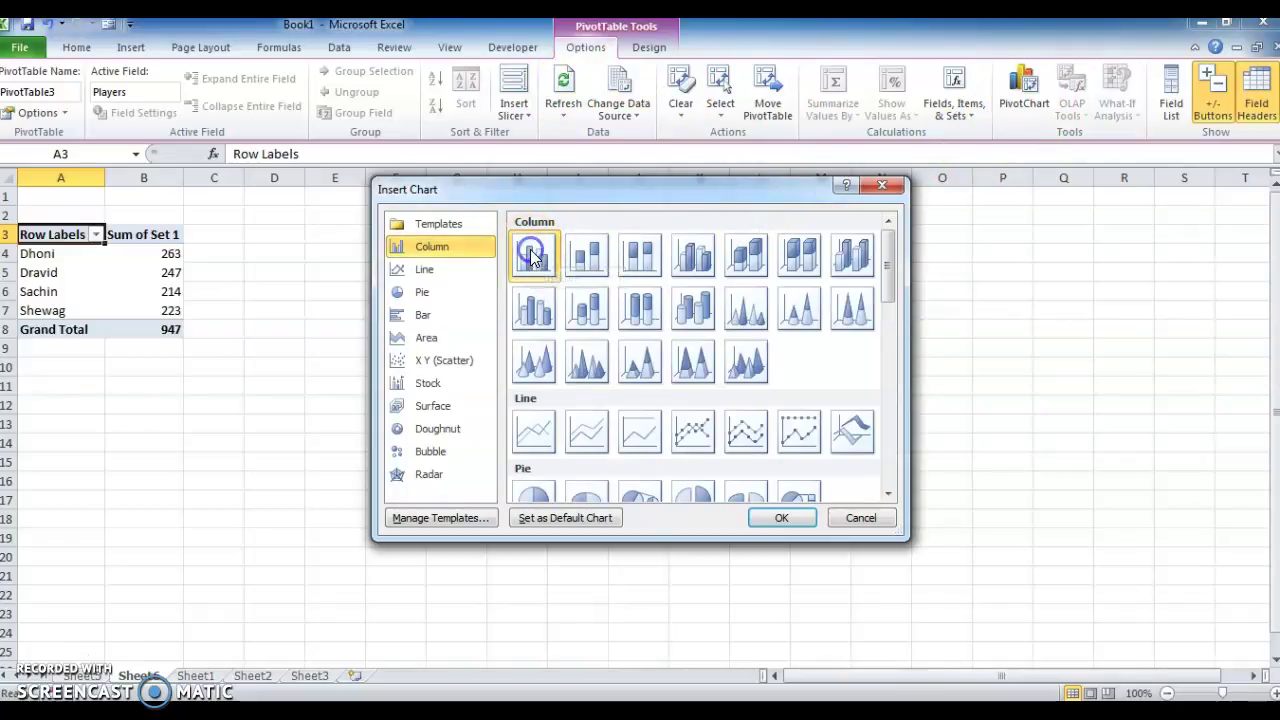
{"action": "left_click", "coordinate": [778, 519]}
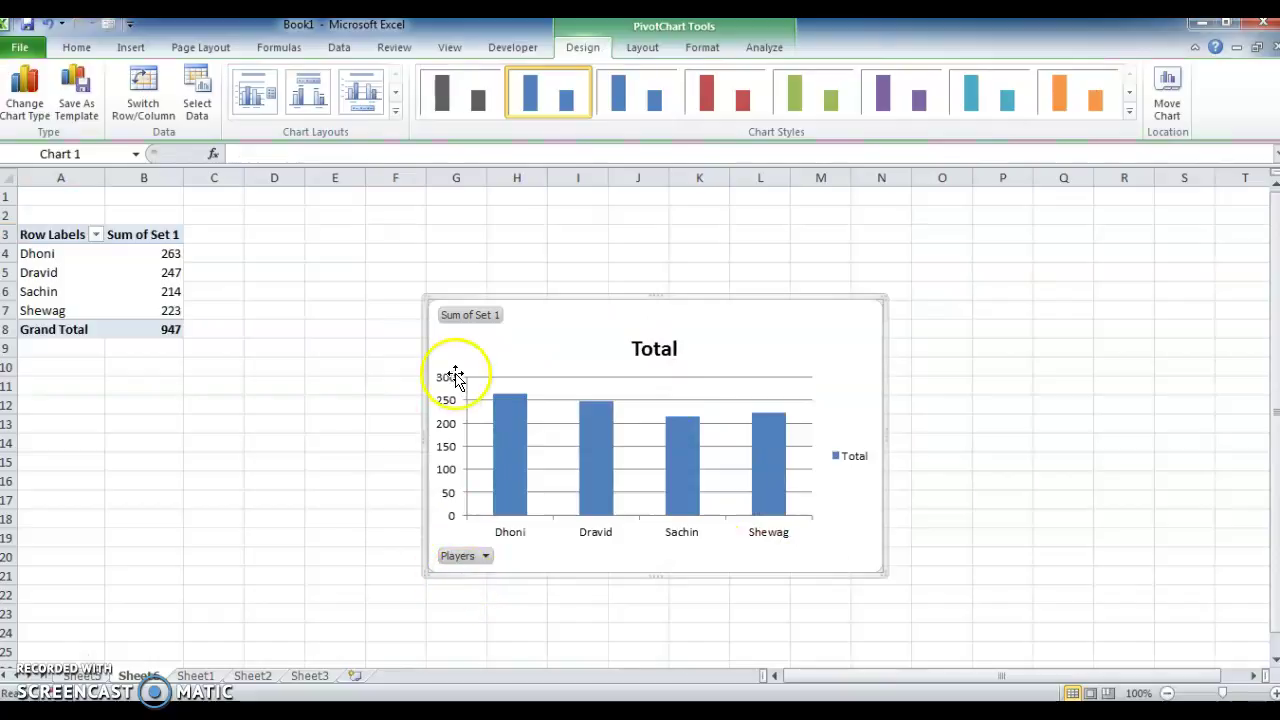
- Hide all field buttons on the Set 1 PivotChart
{"action": "left_click", "coordinate": [485, 557]}
{"action": "left_click", "coordinate": [485, 557]}
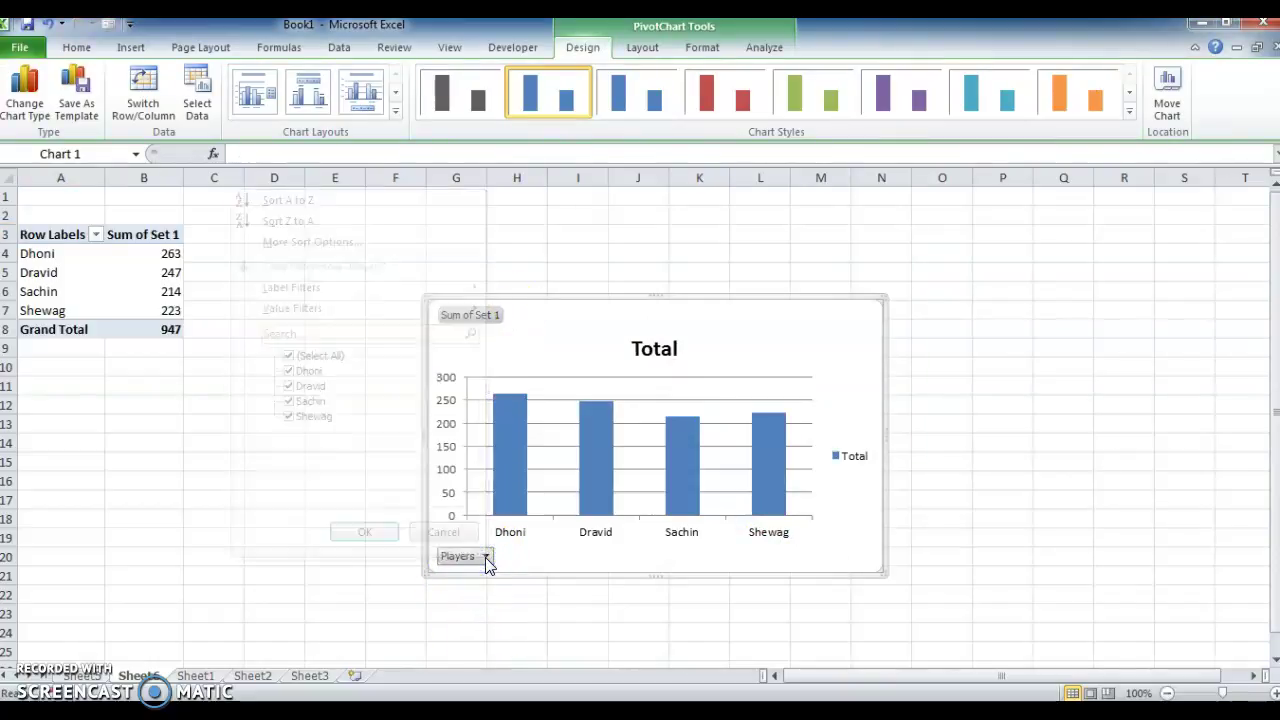
{"action": "right_click", "coordinate": [485, 557]}
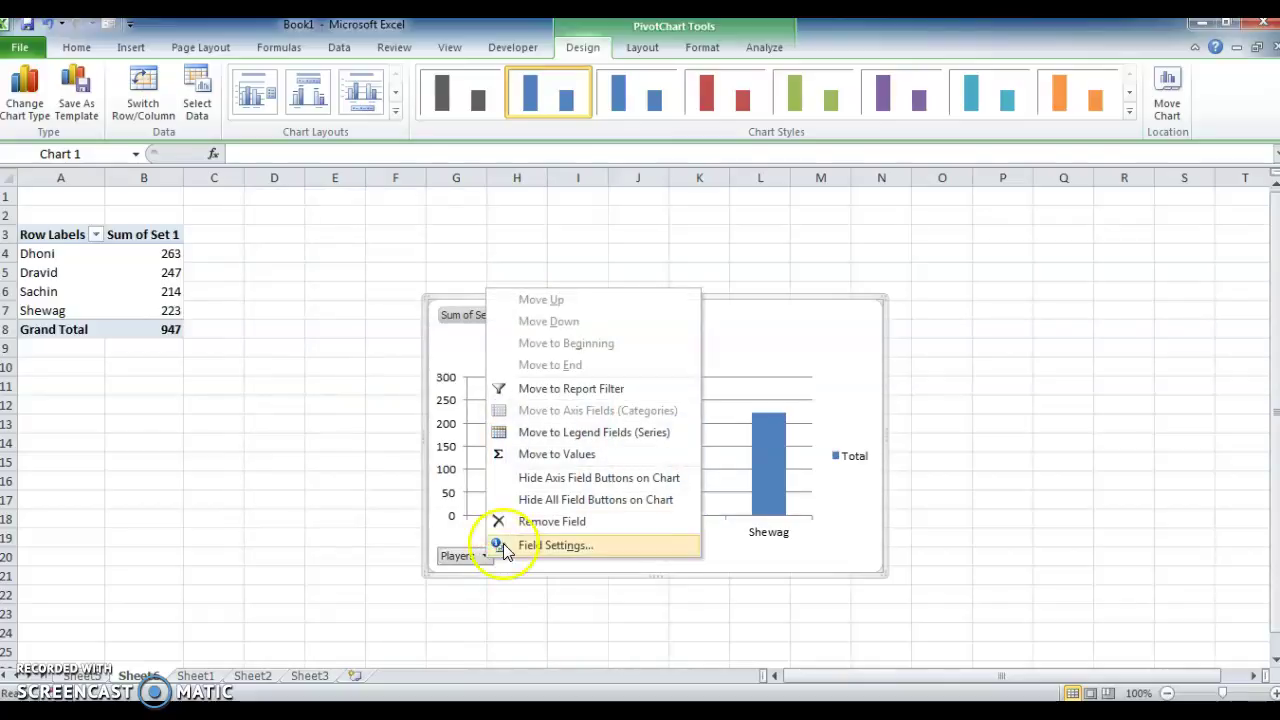
{"action": "left_click", "coordinate": [576, 500]}
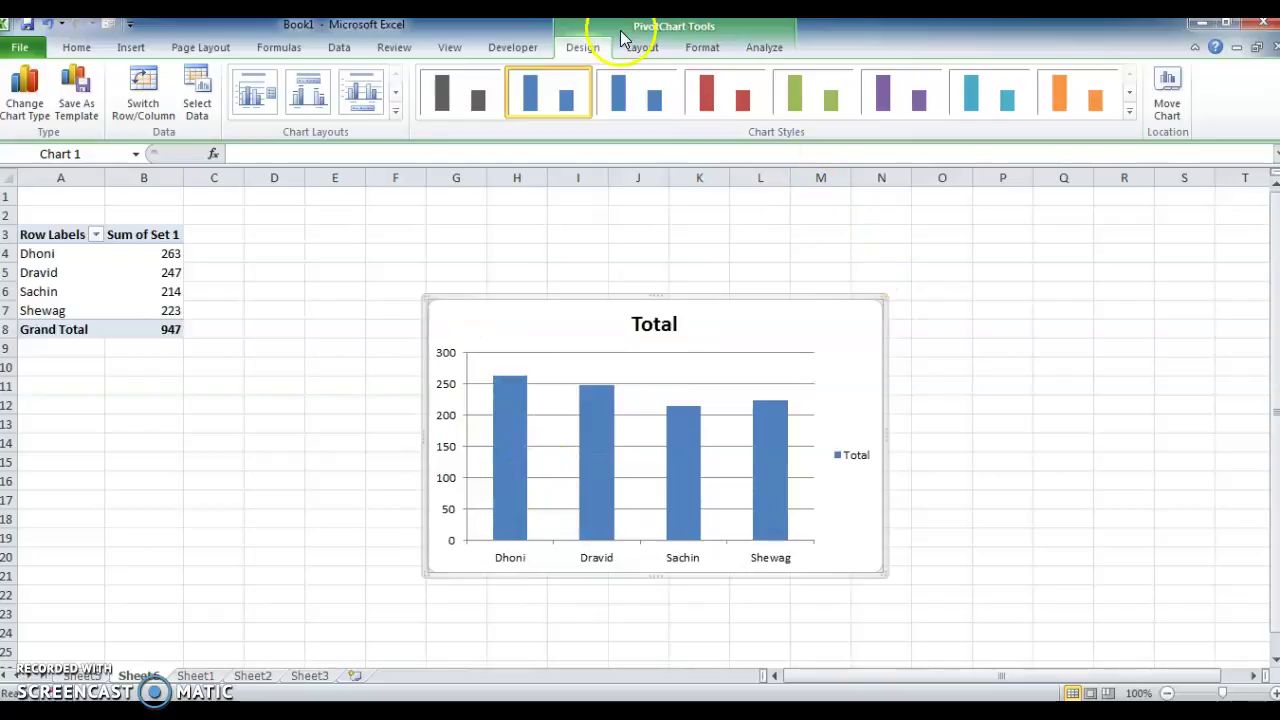
- Apply the blue chart style with a black background and beveled columns to the Set 1 PivotChart
{"action": "left_click", "coordinate": [1129, 116]}
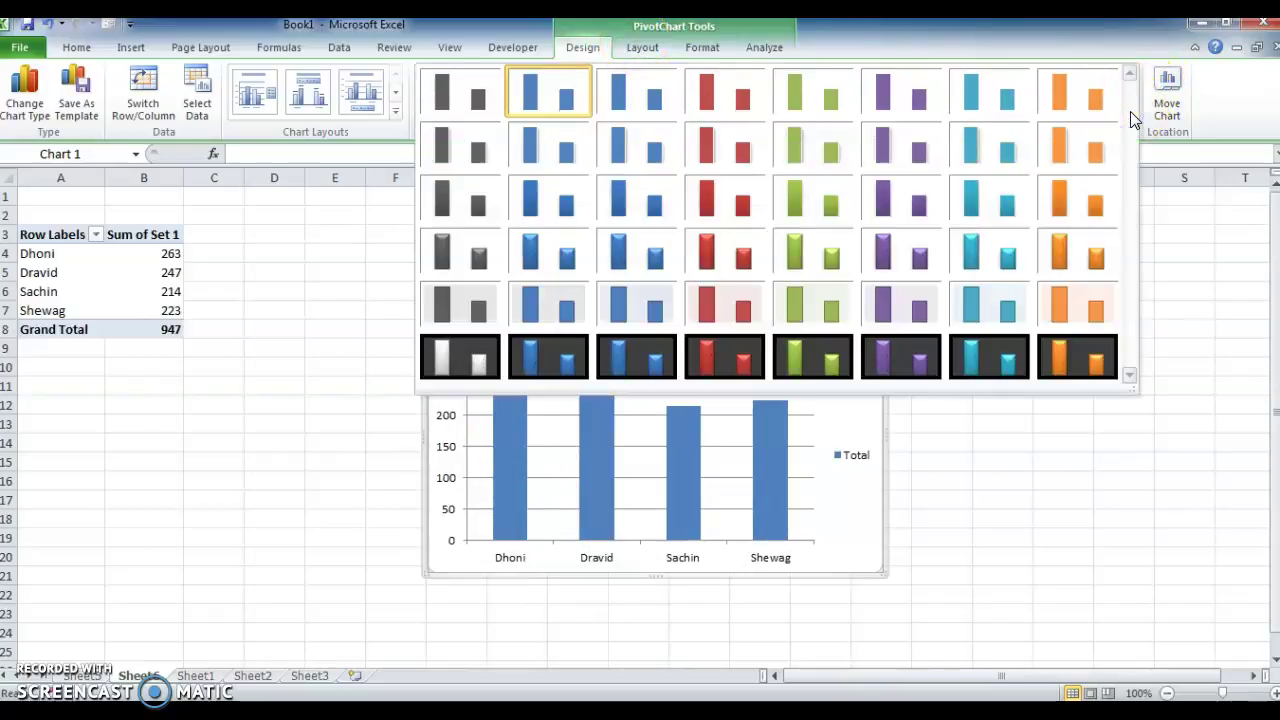
{"action": "left_click", "coordinate": [1120, 127]}
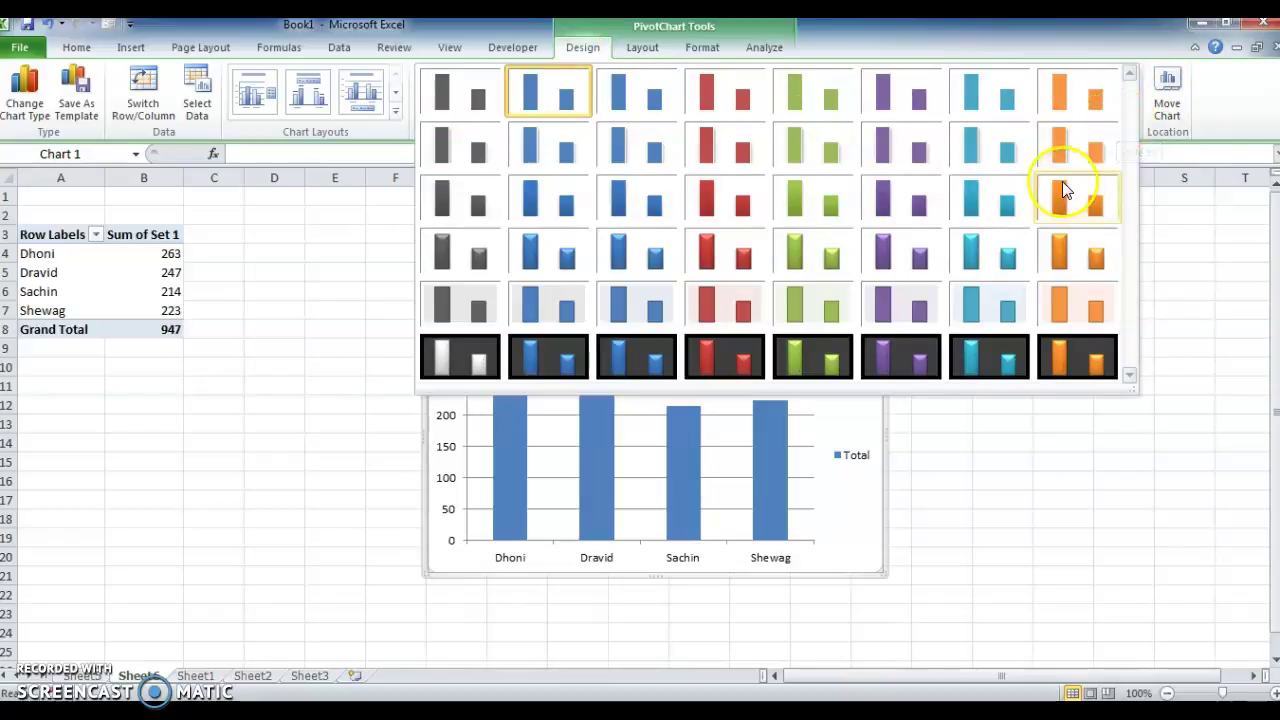
{"action": "left_click", "coordinate": [564, 352]}
{"action": "left_click", "coordinate": [667, 317]}
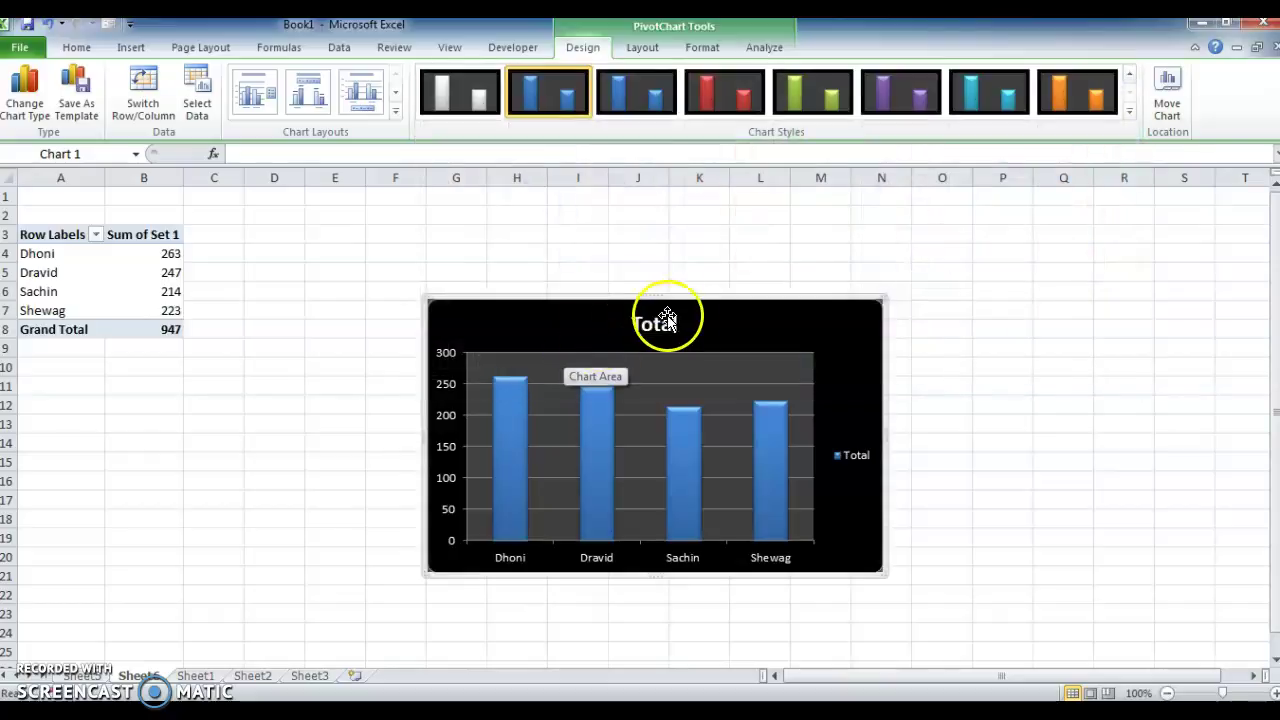
- Copy the Set 1 column chart to the sheet with the slicers, pasting it at cell H11
{"action": "left_click", "coordinate": [736, 318]}
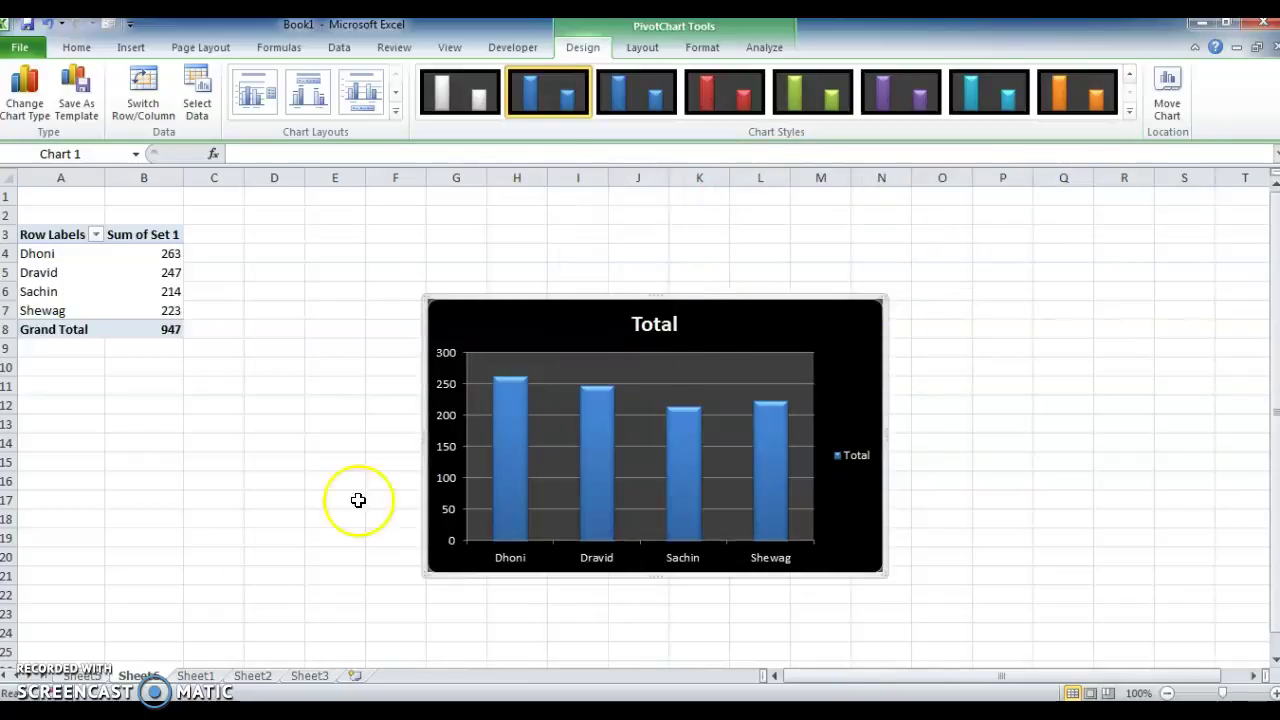
{"action": "left_click", "coordinate": [84, 677]}
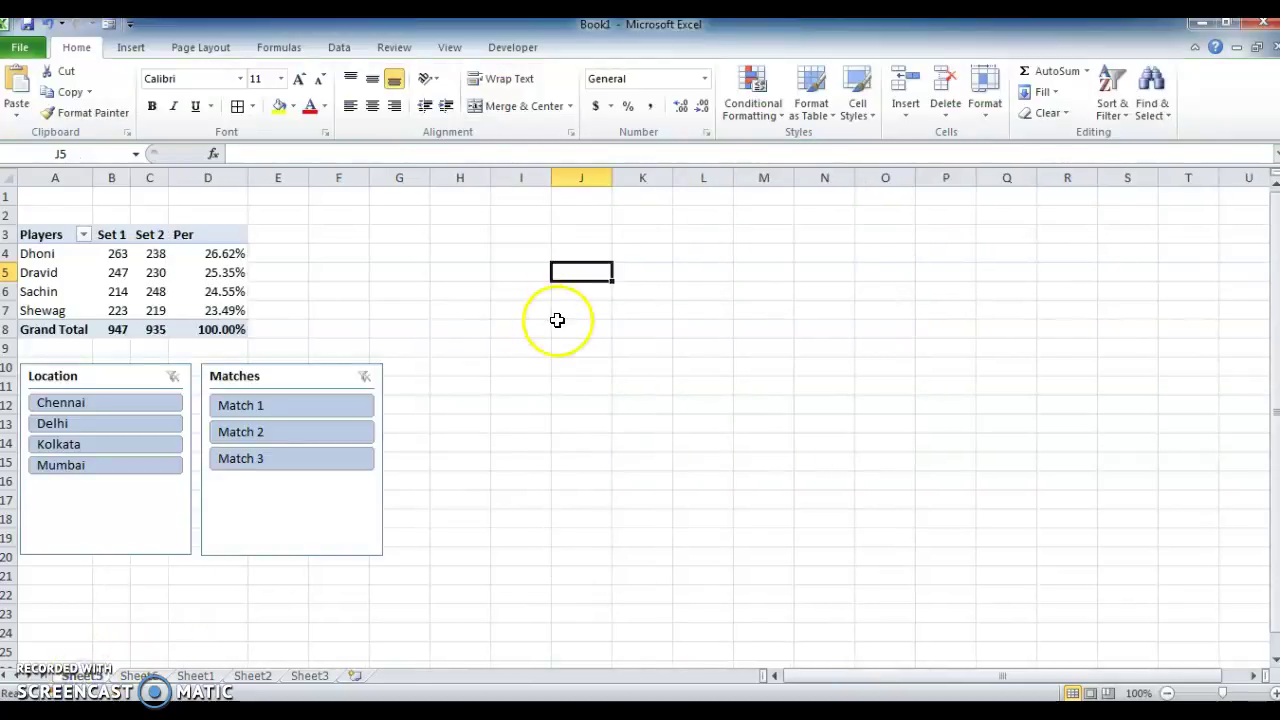
{"action": "left_click", "coordinate": [456, 386]}
{"action": "key", "text": "ctrl+v"}
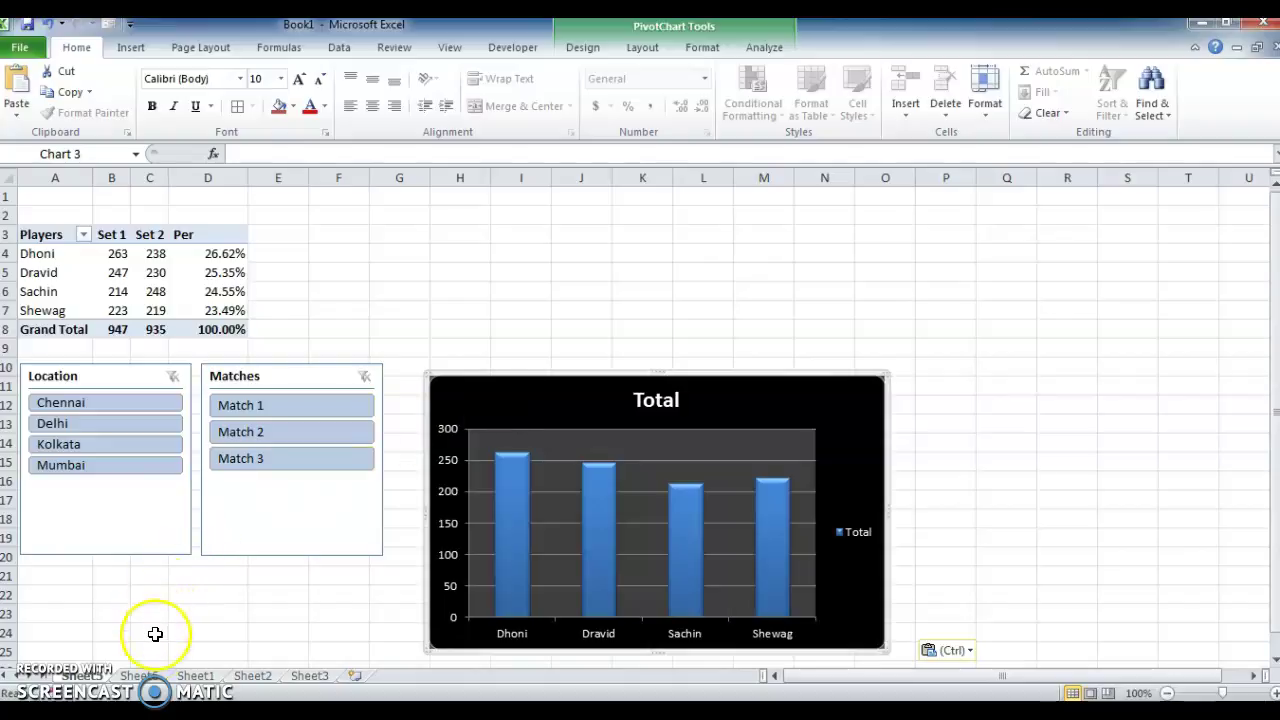
- Change the original Set 1 PivotChart on the second PivotTable's sheet to the first Line chart type, keeping its dark style
{"action": "left_click", "coordinate": [145, 677]}
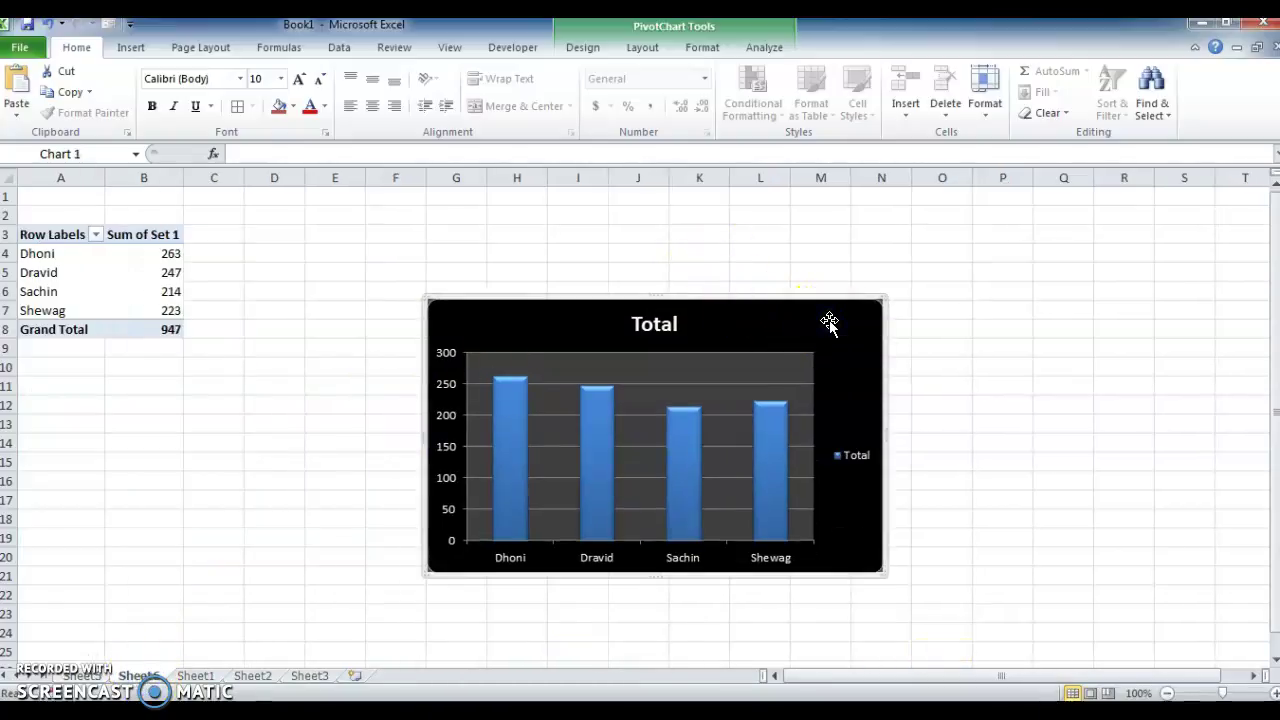
{"action": "left_click", "coordinate": [586, 49]}
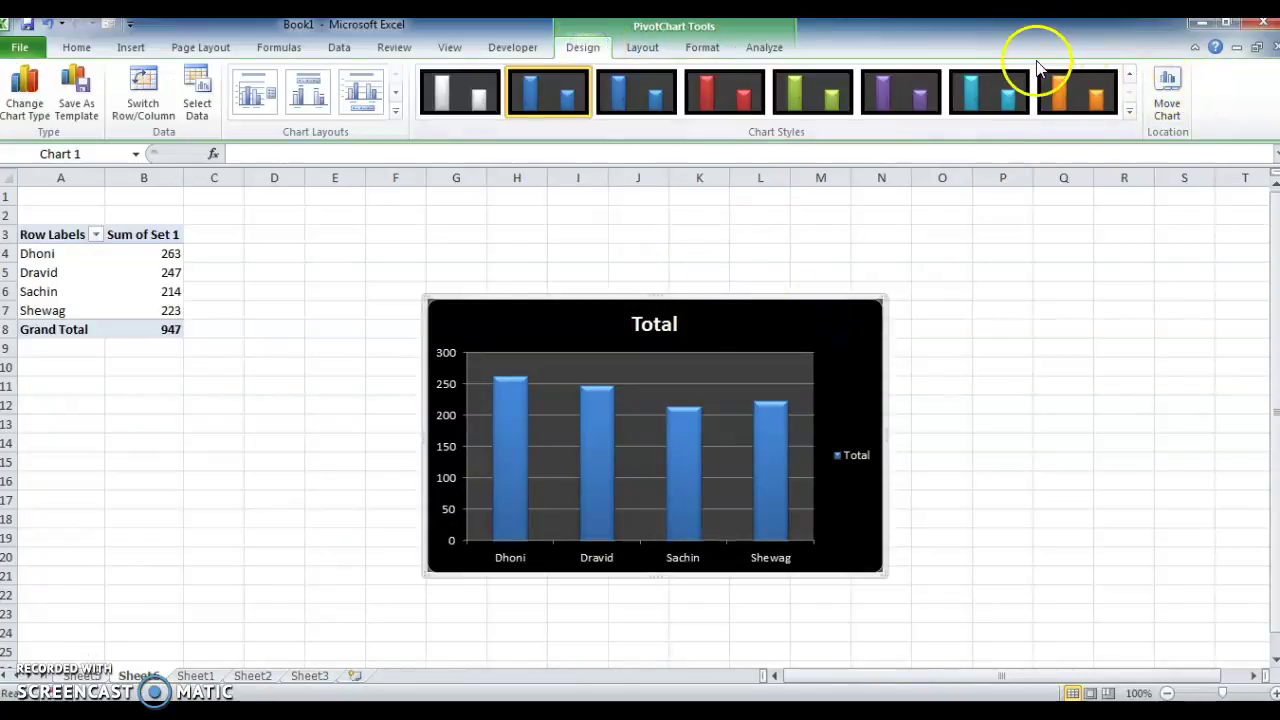
{"action": "left_click", "coordinate": [1131, 76]}
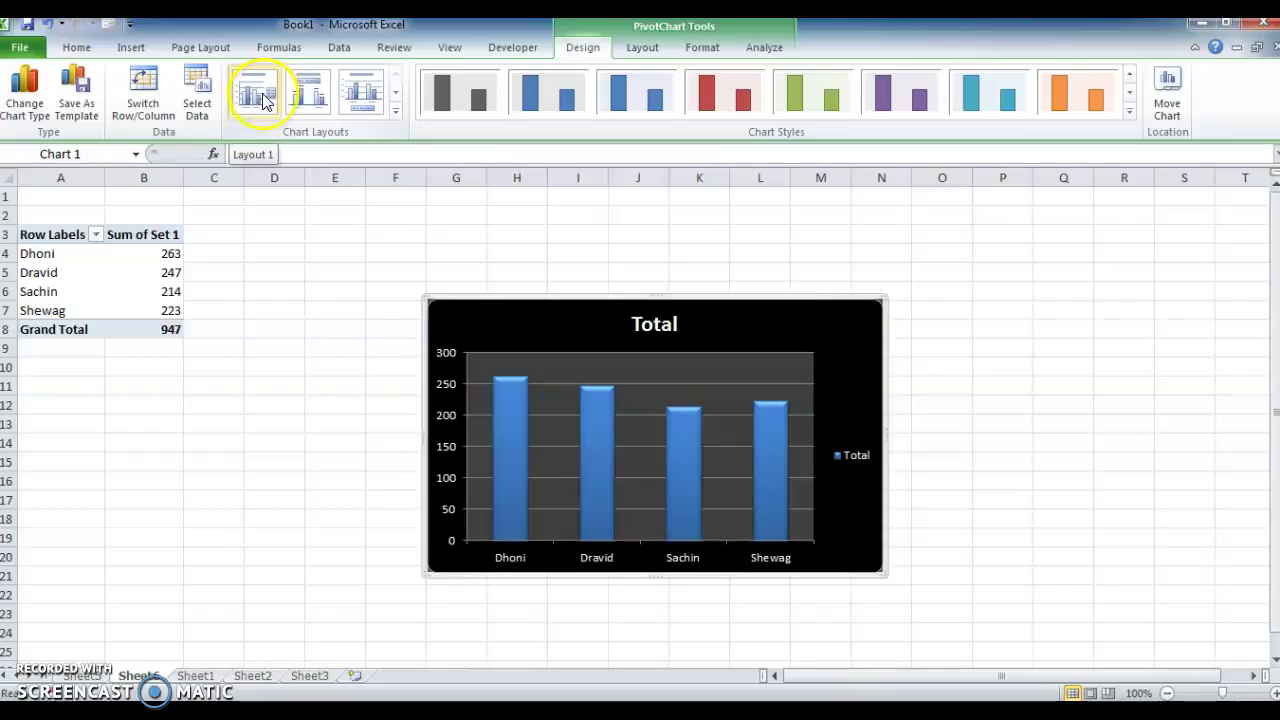
{"action": "left_click", "coordinate": [12, 100]}
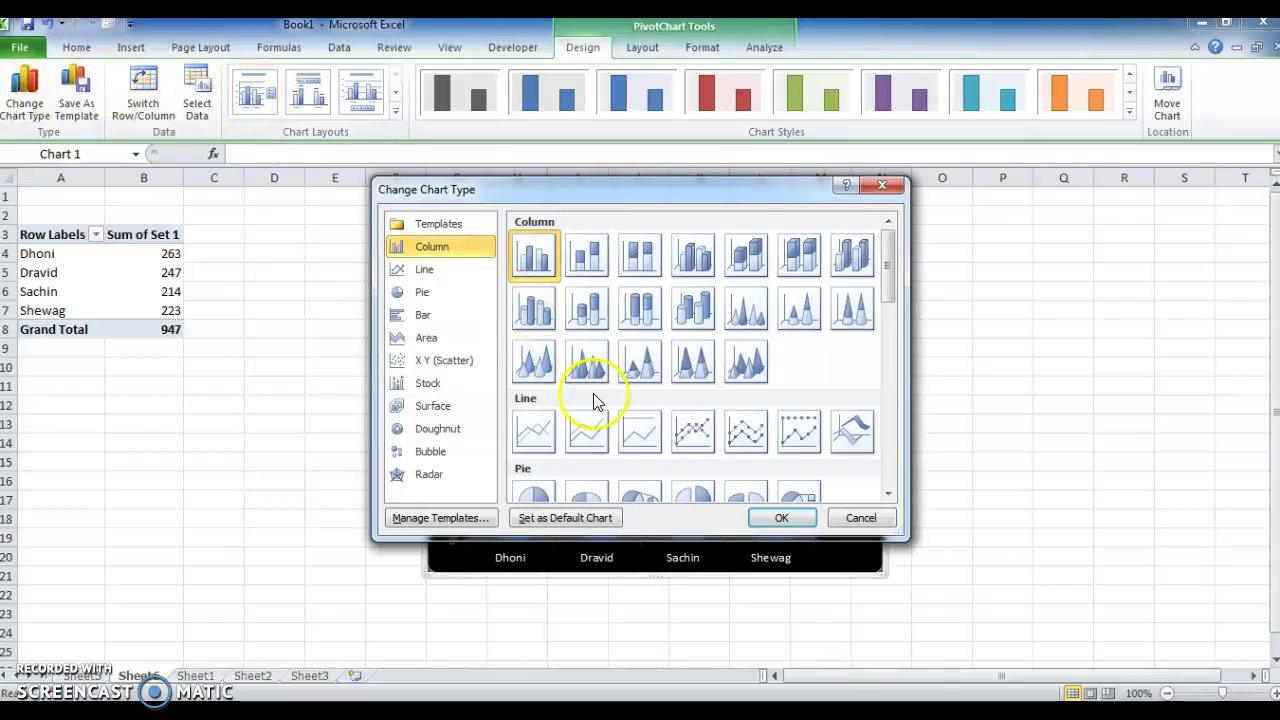
{"action": "left_click", "coordinate": [428, 270]}
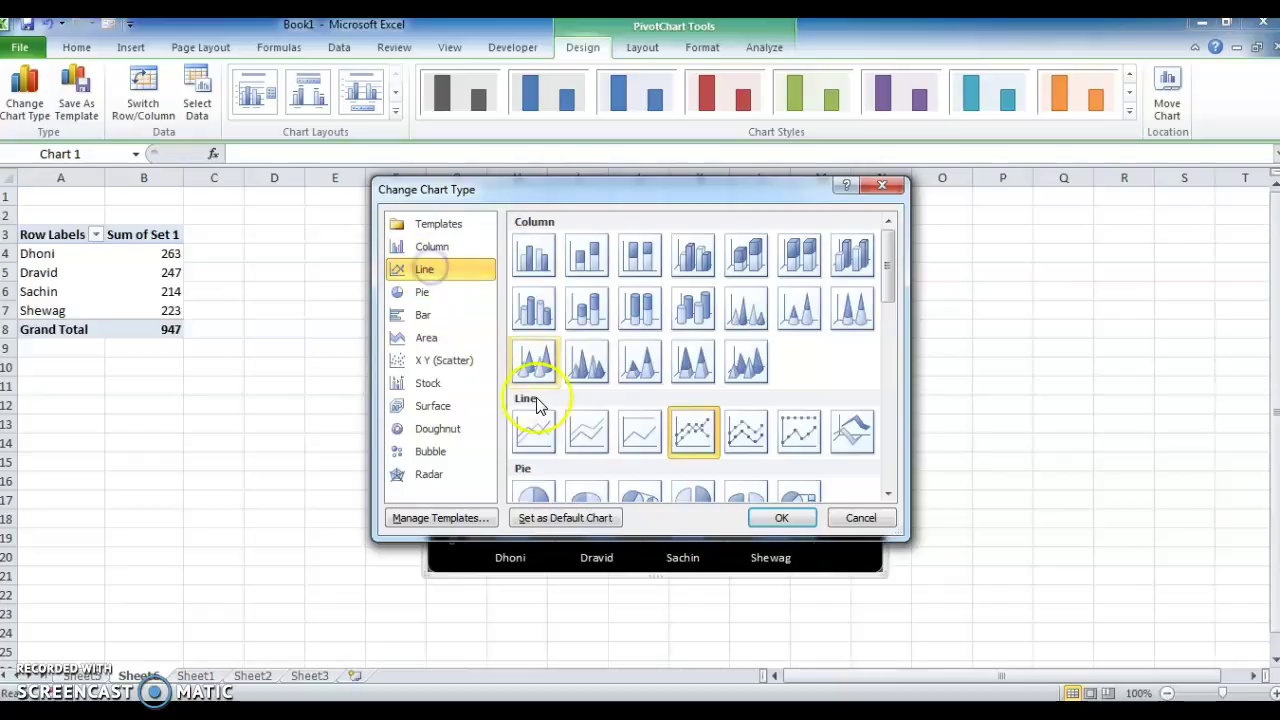
{"action": "left_click", "coordinate": [533, 432]}
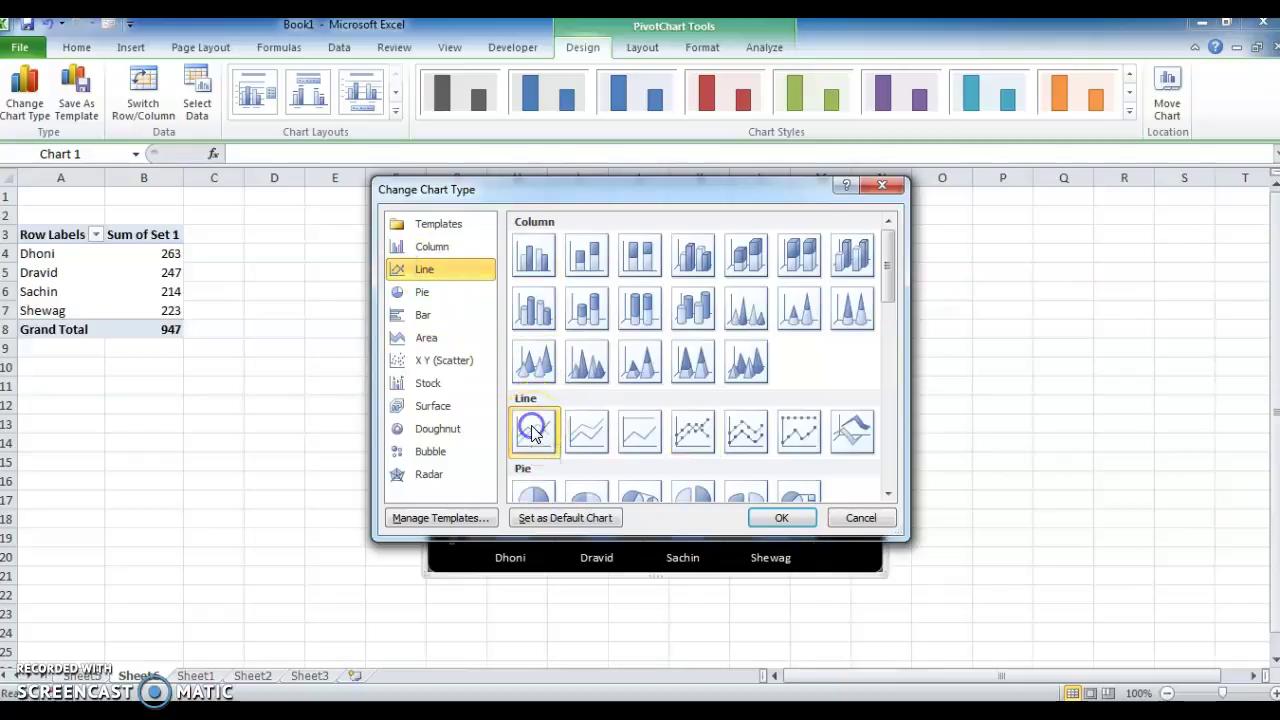
{"action": "left_click", "coordinate": [797, 518]}
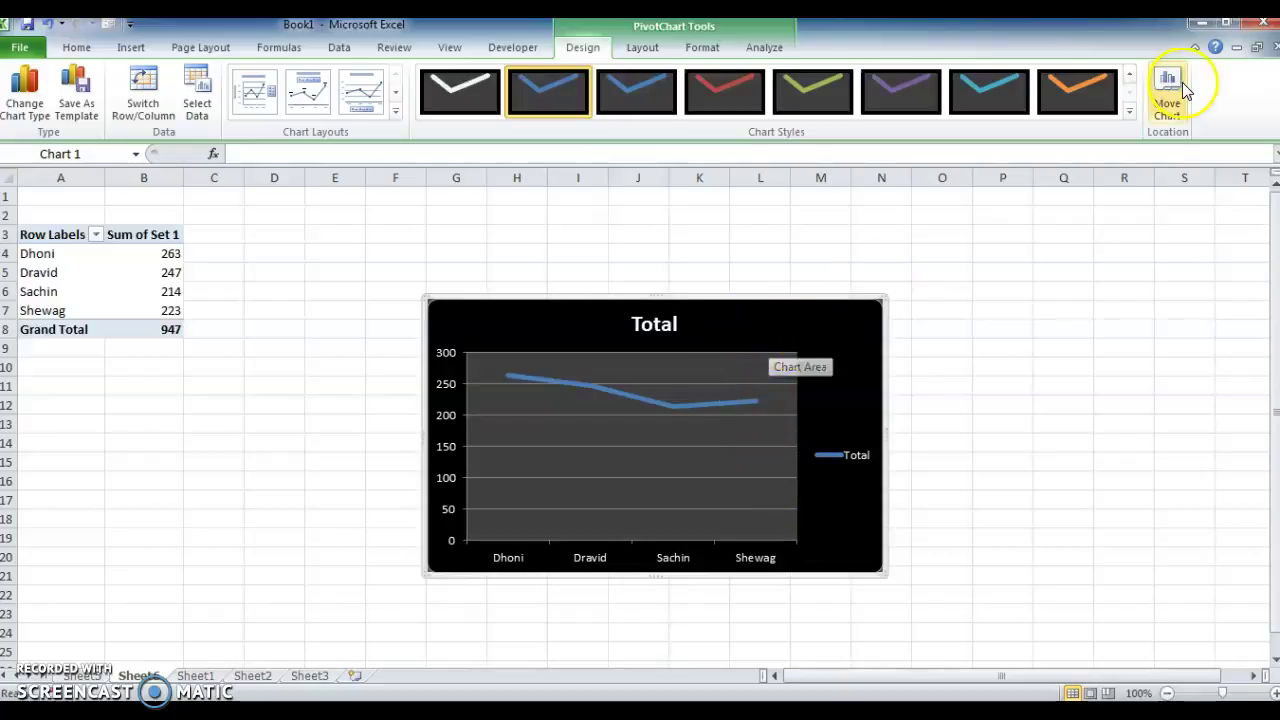
{"action": "left_click", "coordinate": [1129, 111]}
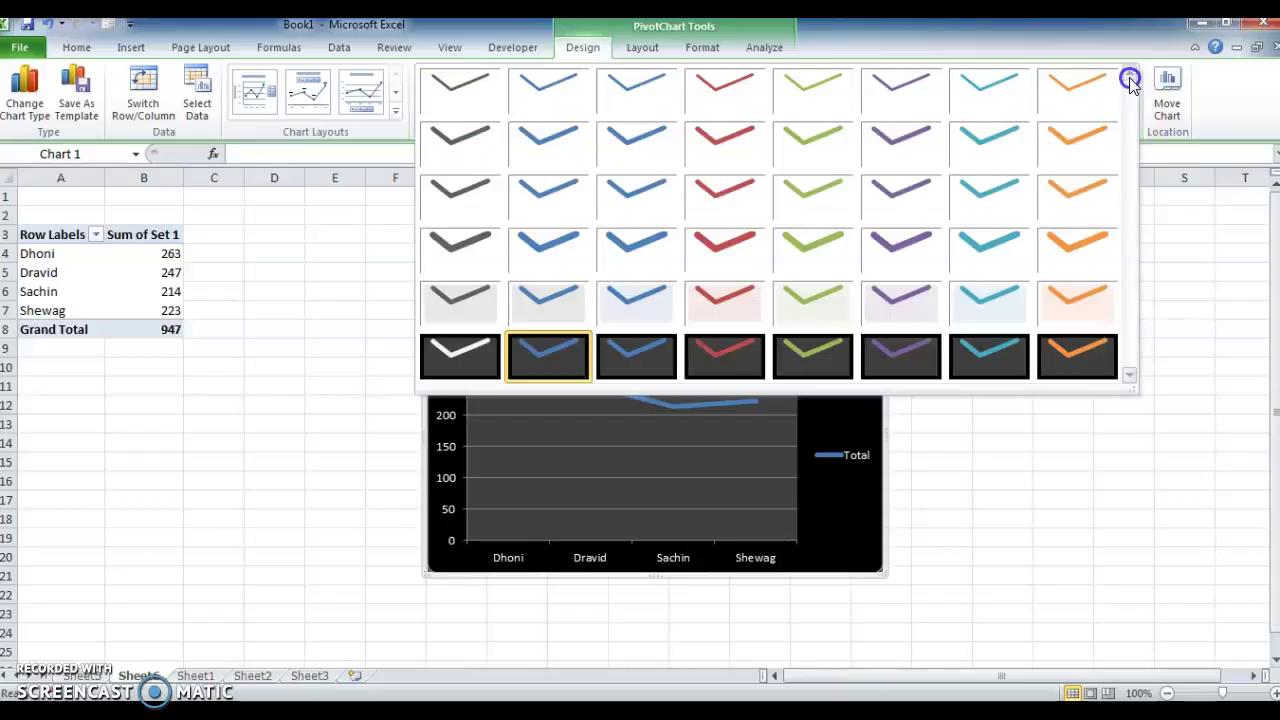
{"action": "left_click", "coordinate": [987, 514]}
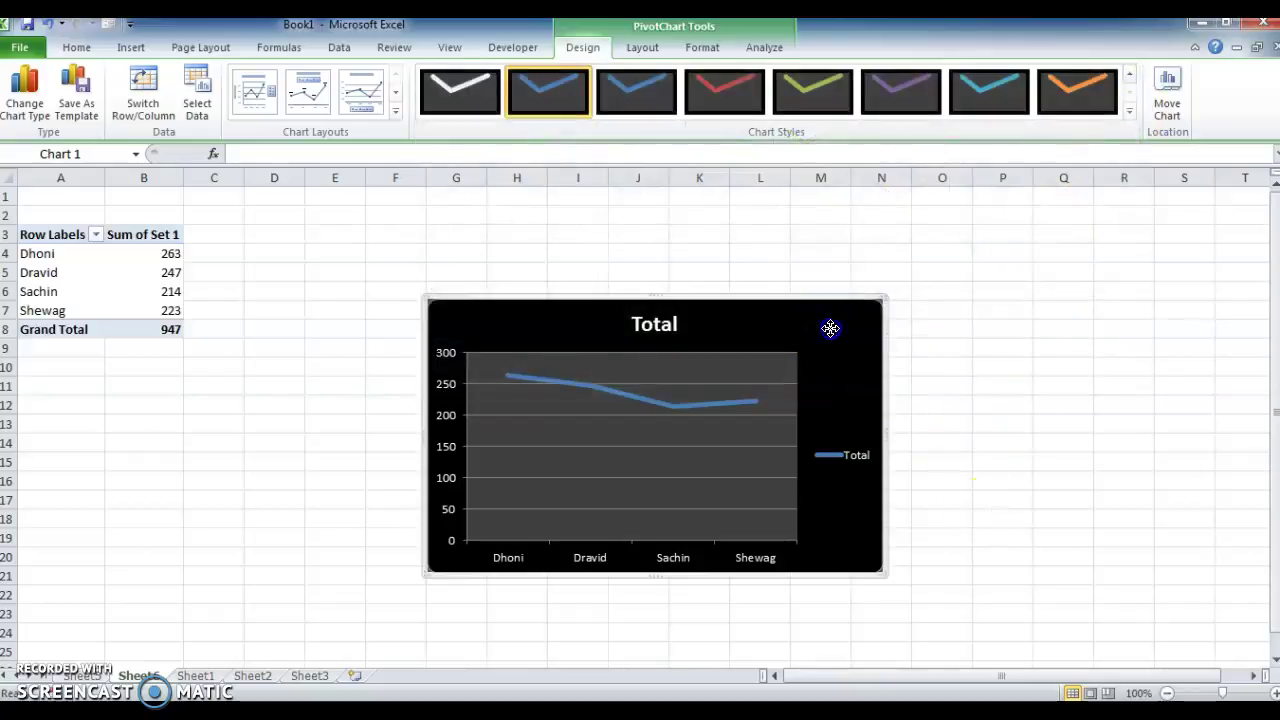
- Delete the pasted column chart from the sheet with the slicers and paste a copy of the Set 1 line chart there instead
{"action": "left_click", "coordinate": [84, 676]}
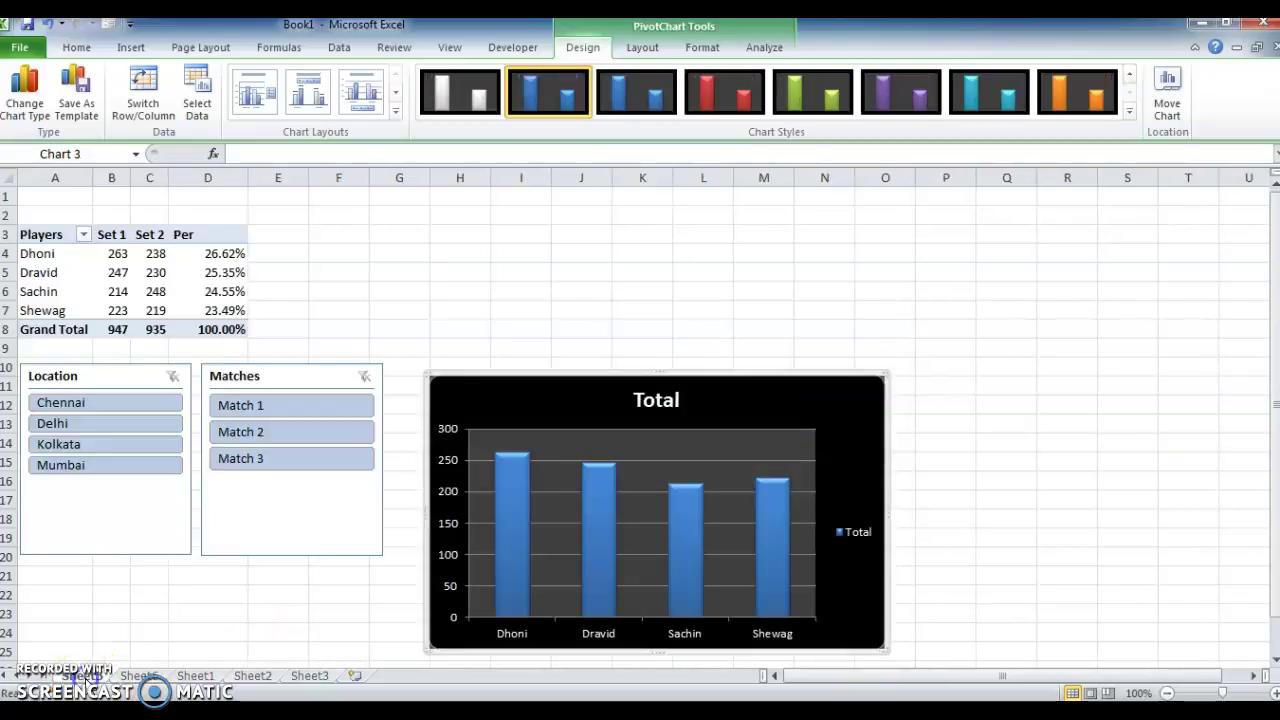
{"action": "key", "text": "Delete"}
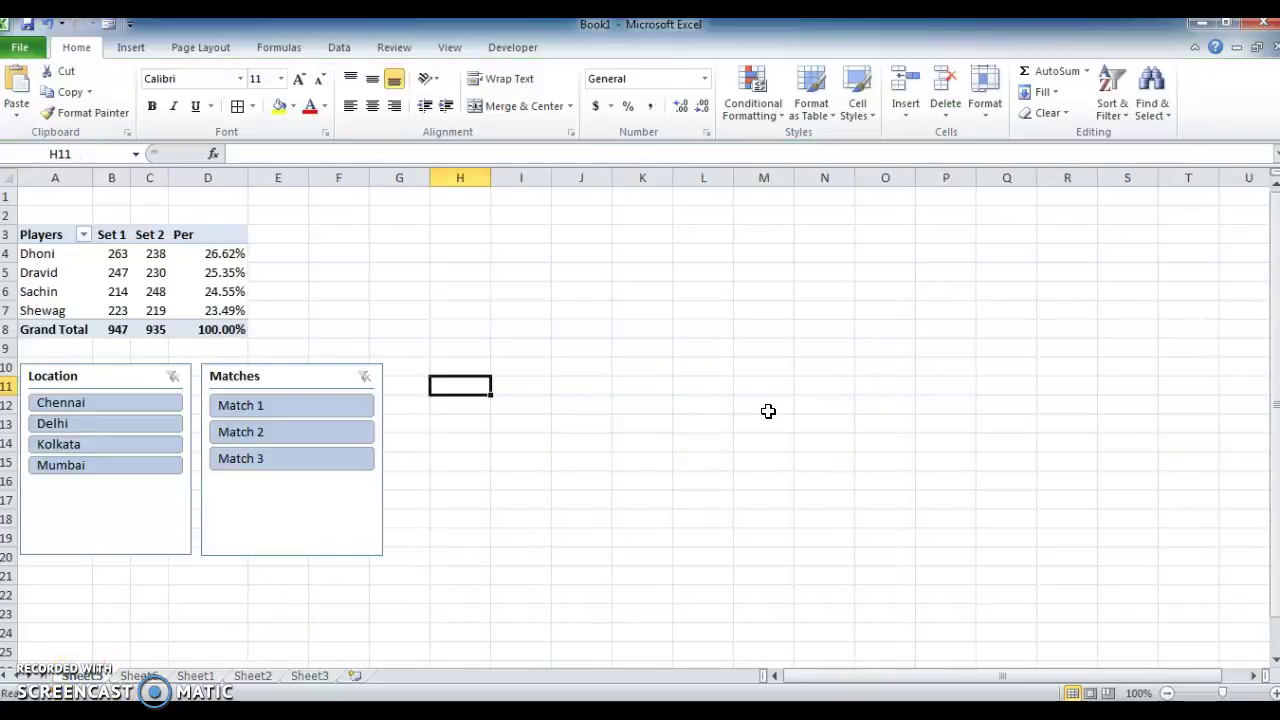
{"action": "left_click", "coordinate": [138, 676]}
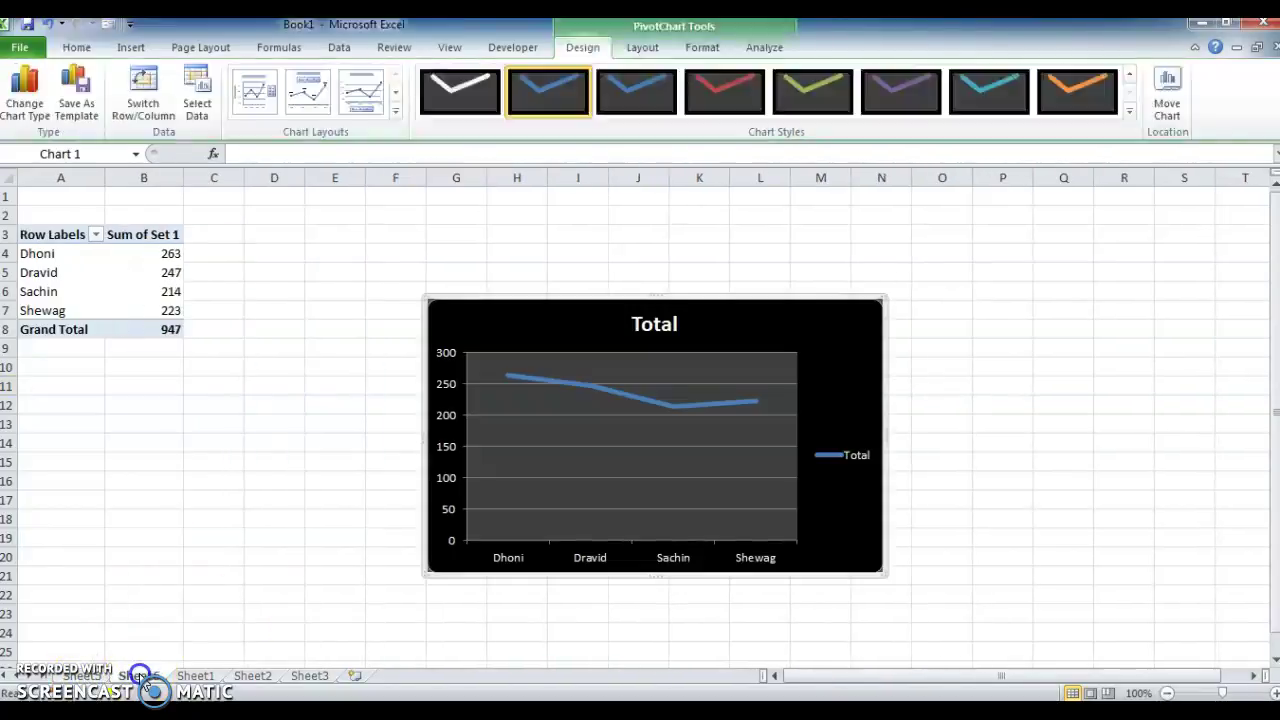
{"action": "left_click", "coordinate": [80, 676]}
{"action": "key", "text": "ctrl+v"}
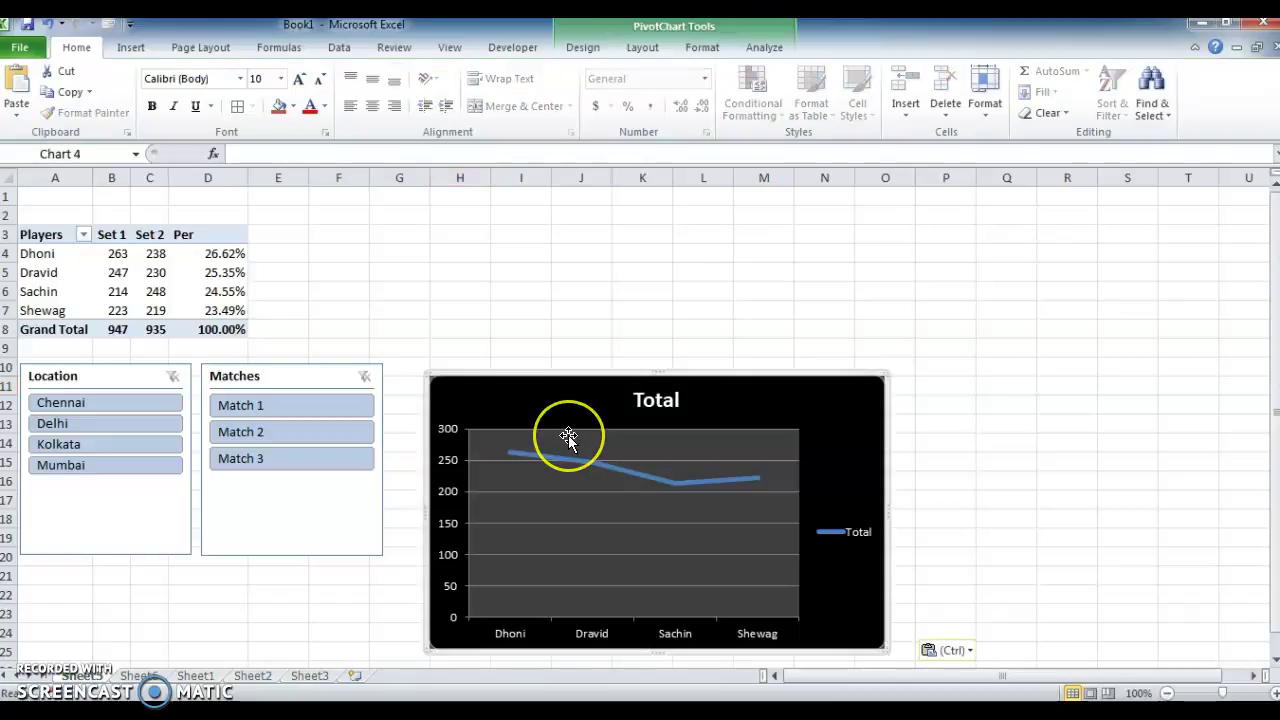
- Insert a Clustered Column PivotChart from the PivotTable with Set 1, Set 2 and Per, and move it up above the line chart
{"action": "left_click", "coordinate": [58, 234]}
{"action": "left_click", "coordinate": [58, 234]}
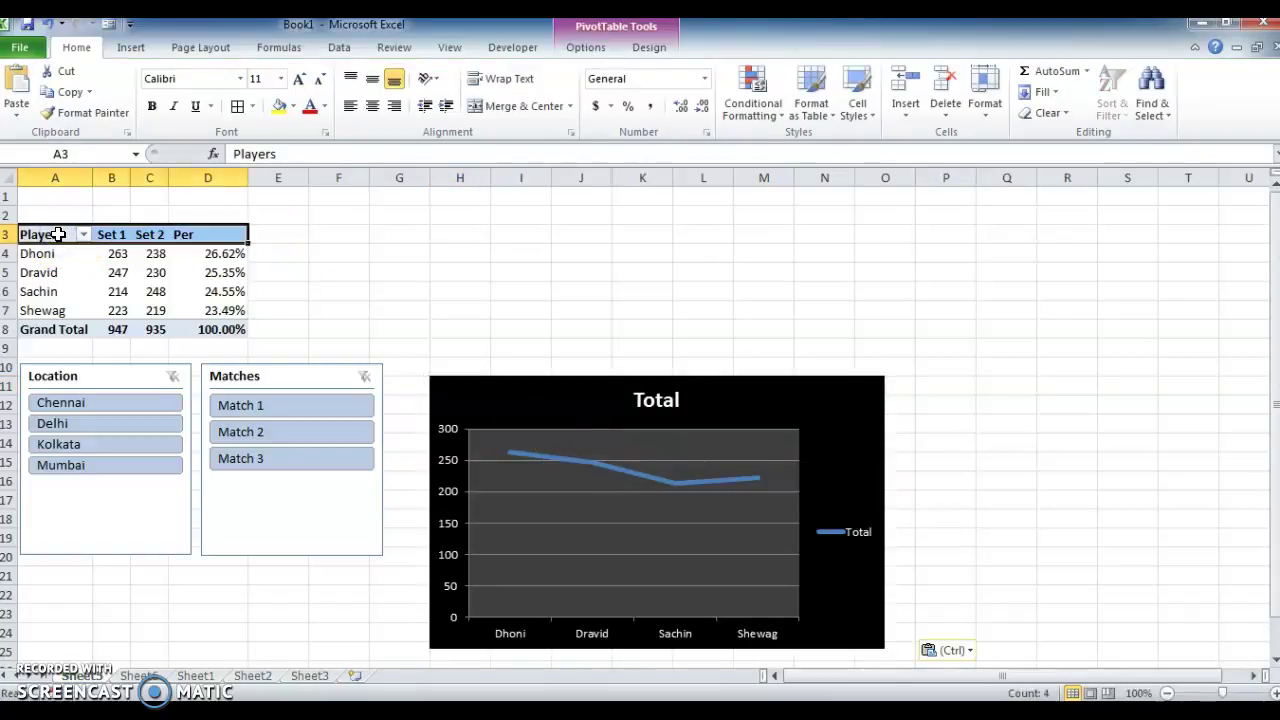
{"action": "key", "text": "Down"}
{"action": "key", "text": "Up"}
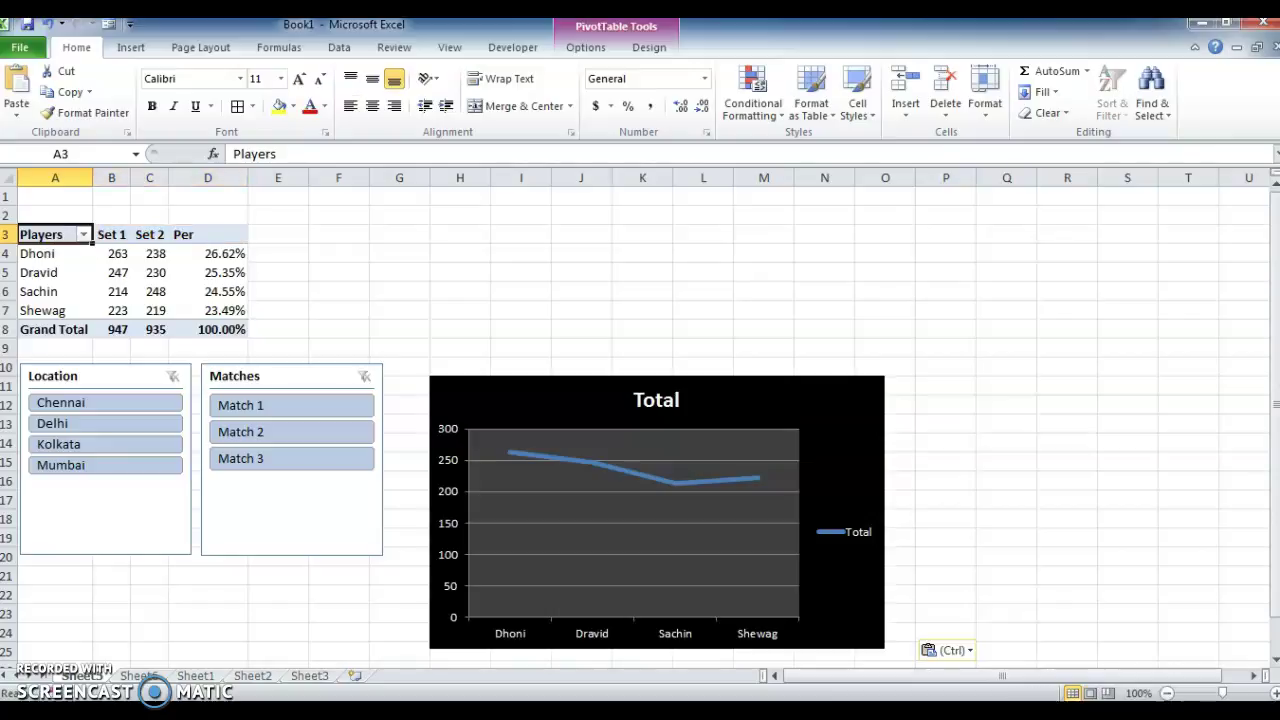
{"action": "left_click", "coordinate": [574, 49]}
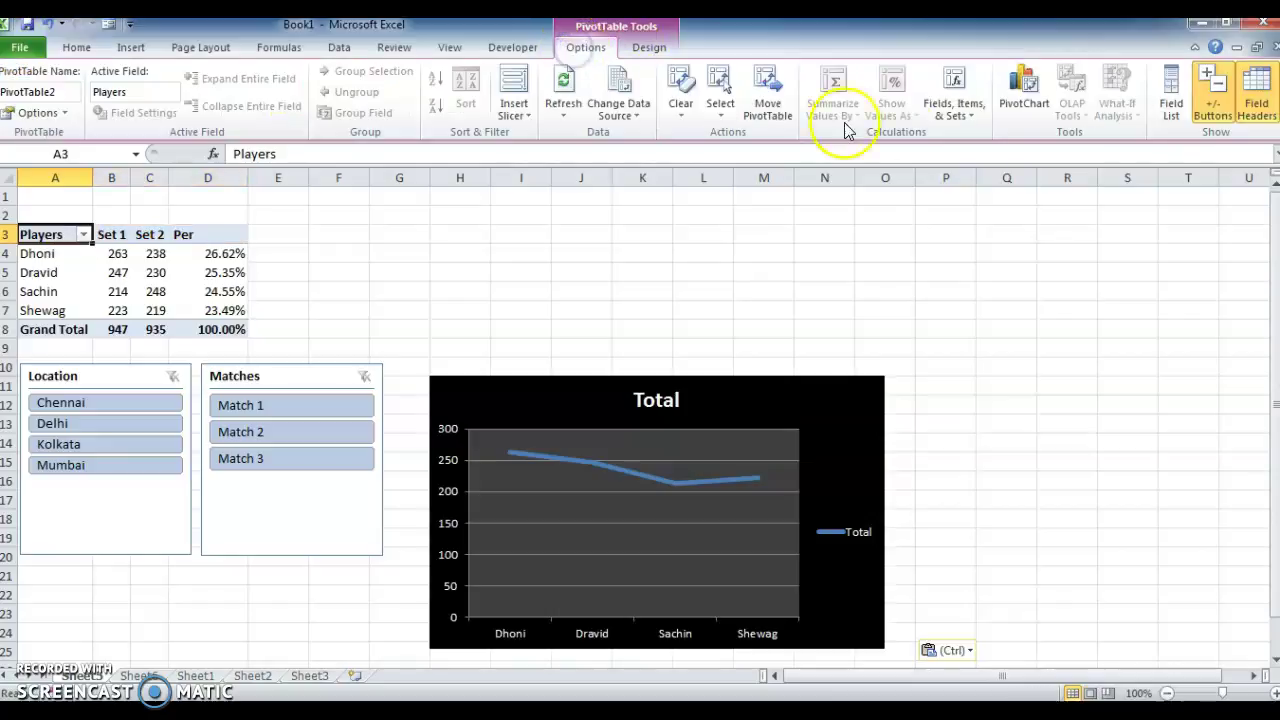
{"action": "left_click", "coordinate": [1013, 95]}
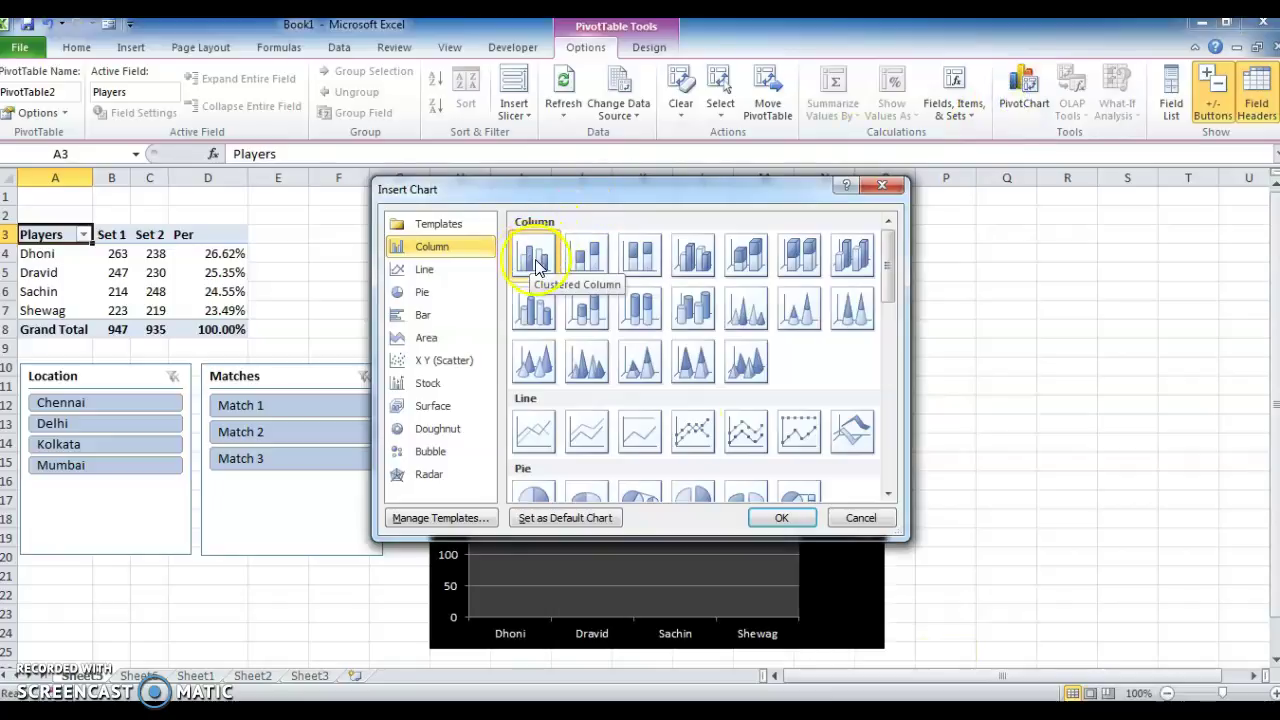
{"action": "left_click", "coordinate": [779, 518]}
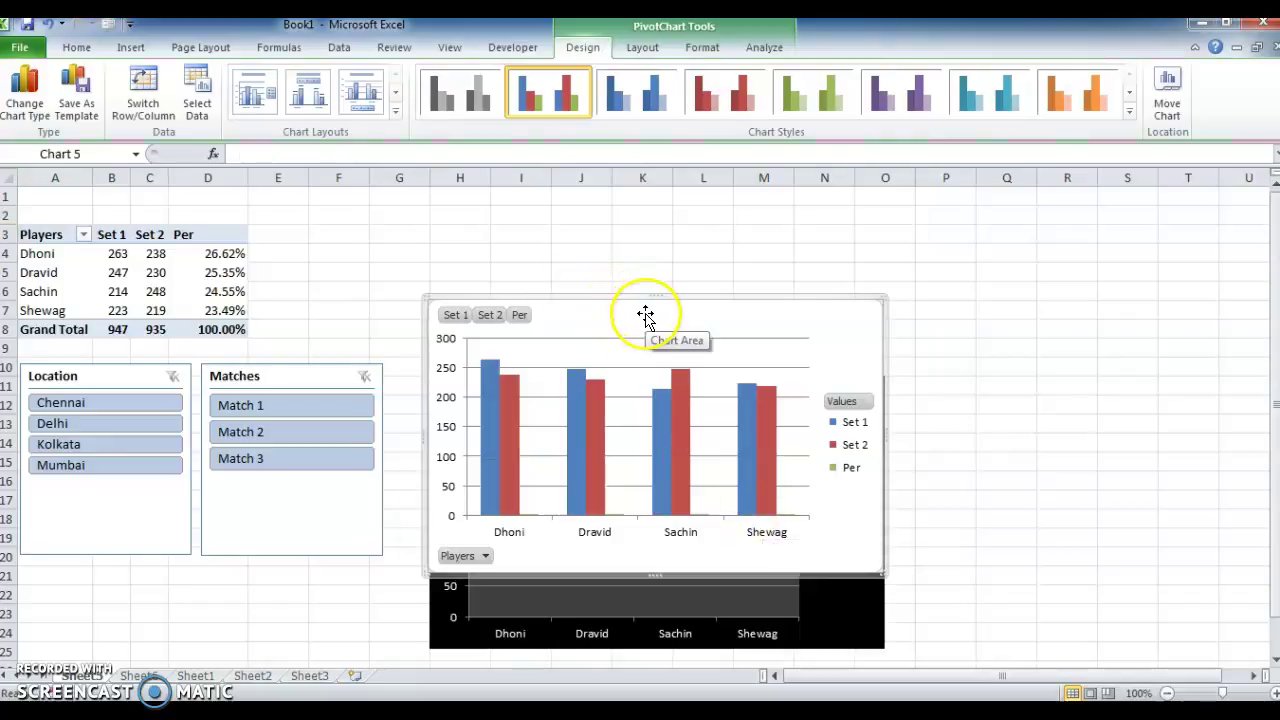
{"action": "left_click_drag", "start_coordinate": [645, 315], "coordinate": [629, 232]}
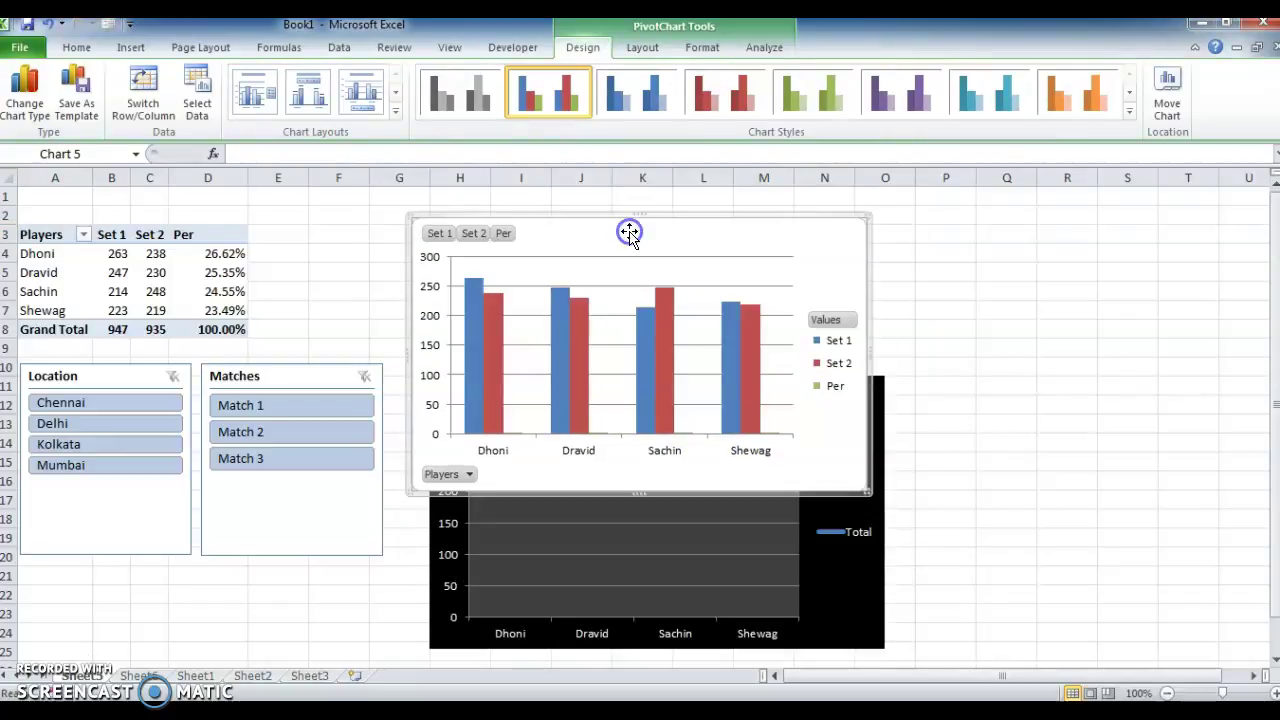
- Hide all field buttons on the new Set 1, Set 2 and Per column PivotChart
{"action": "right_click", "coordinate": [470, 483]}
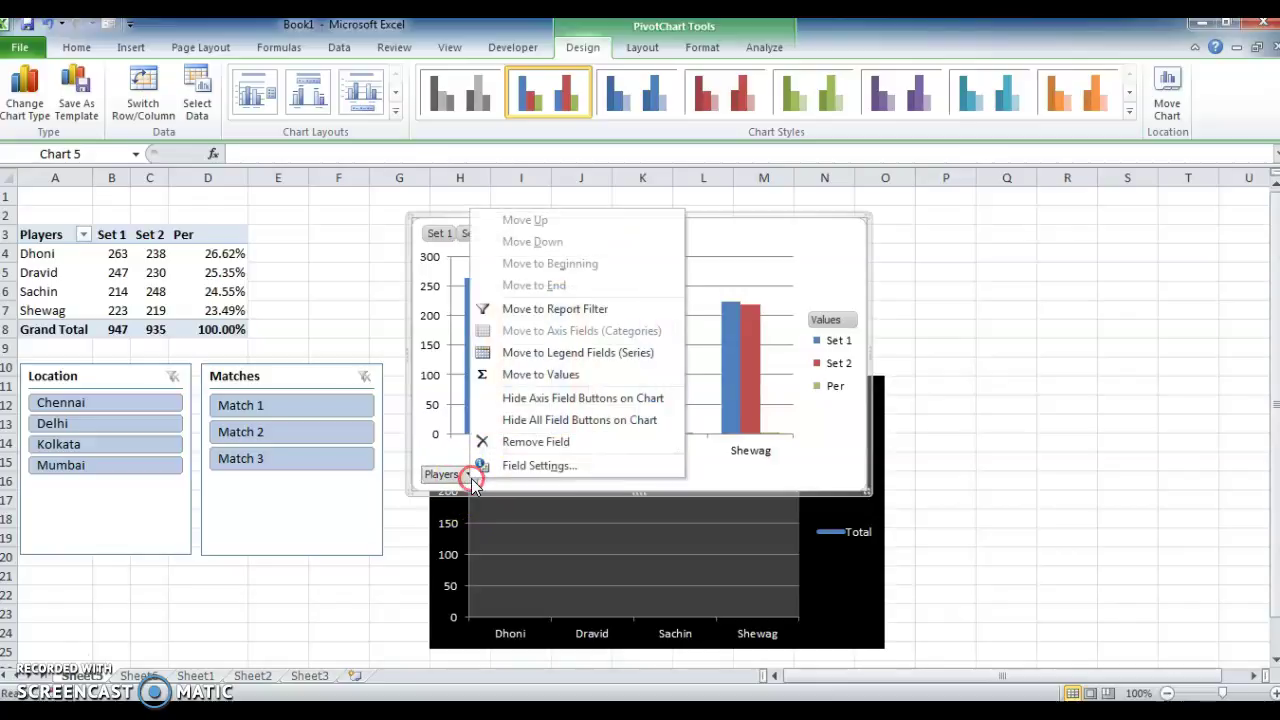
{"action": "left_click", "coordinate": [573, 422]}
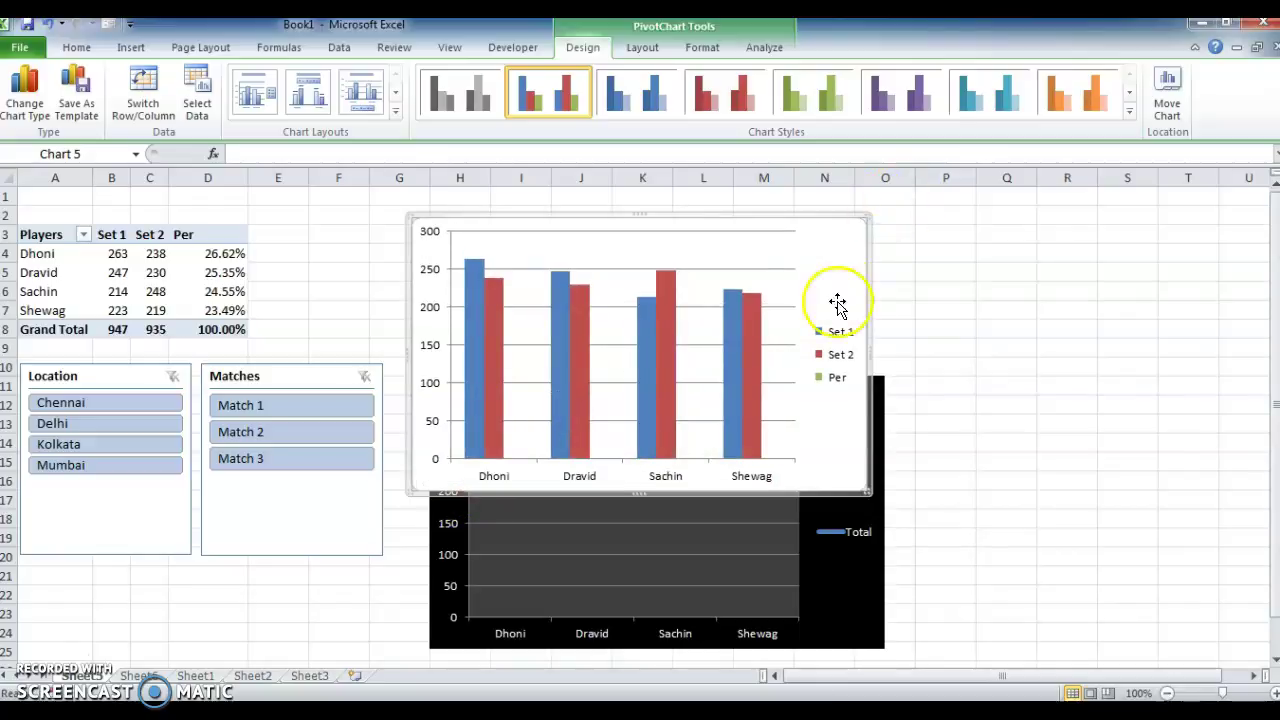
- Try the dark purple chart style on the column PivotChart, followed by the dark grayscale Style 41
{"action": "left_click", "coordinate": [1129, 112]}
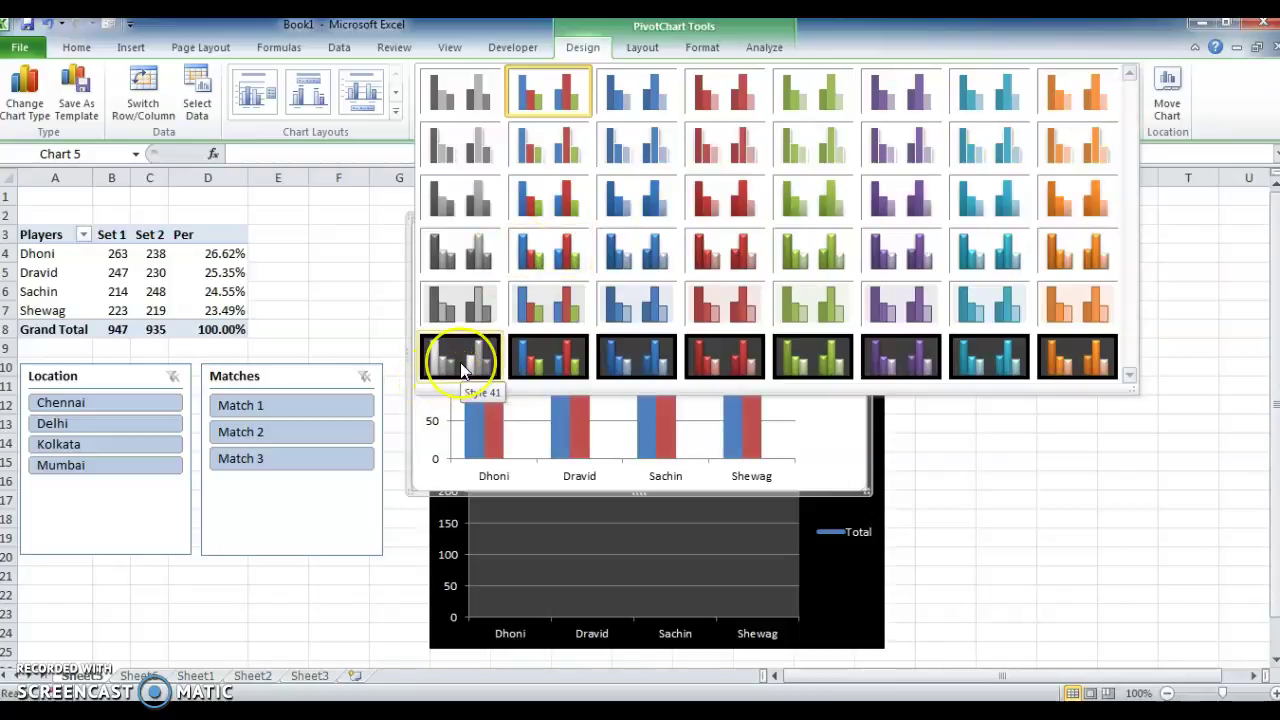
{"action": "left_click", "coordinate": [903, 355]}
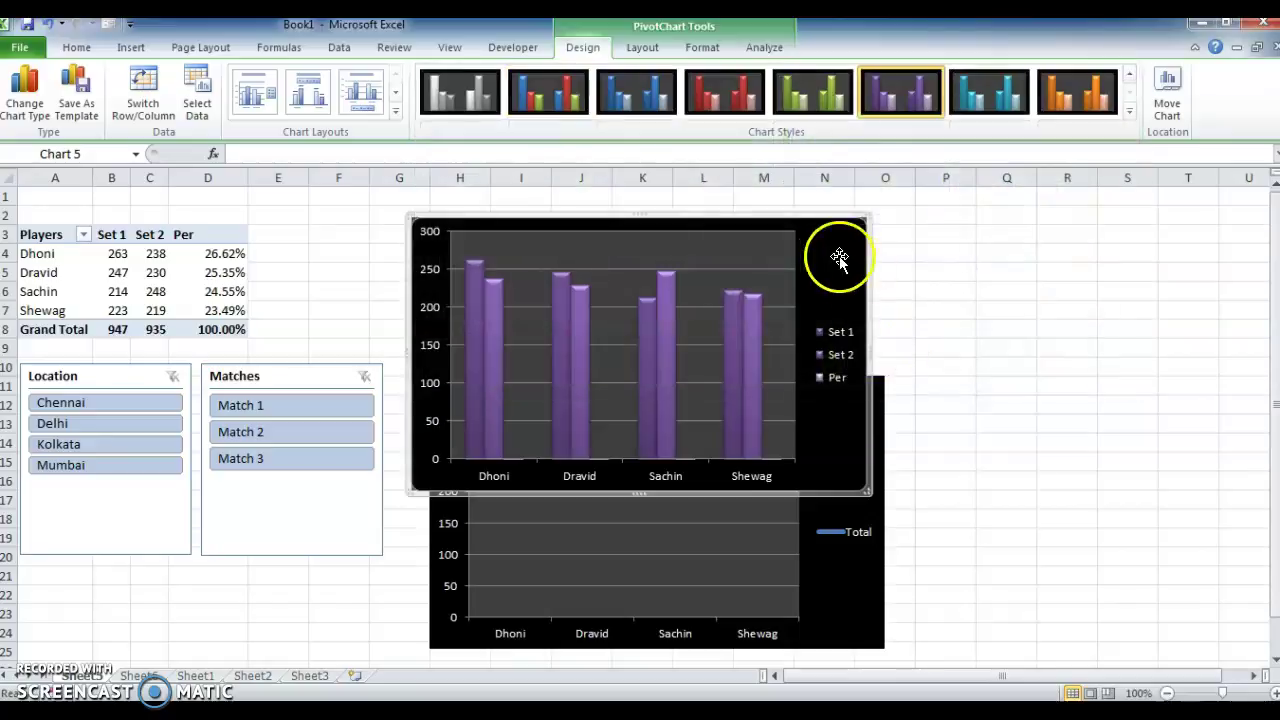
{"action": "left_click", "coordinate": [1130, 112]}
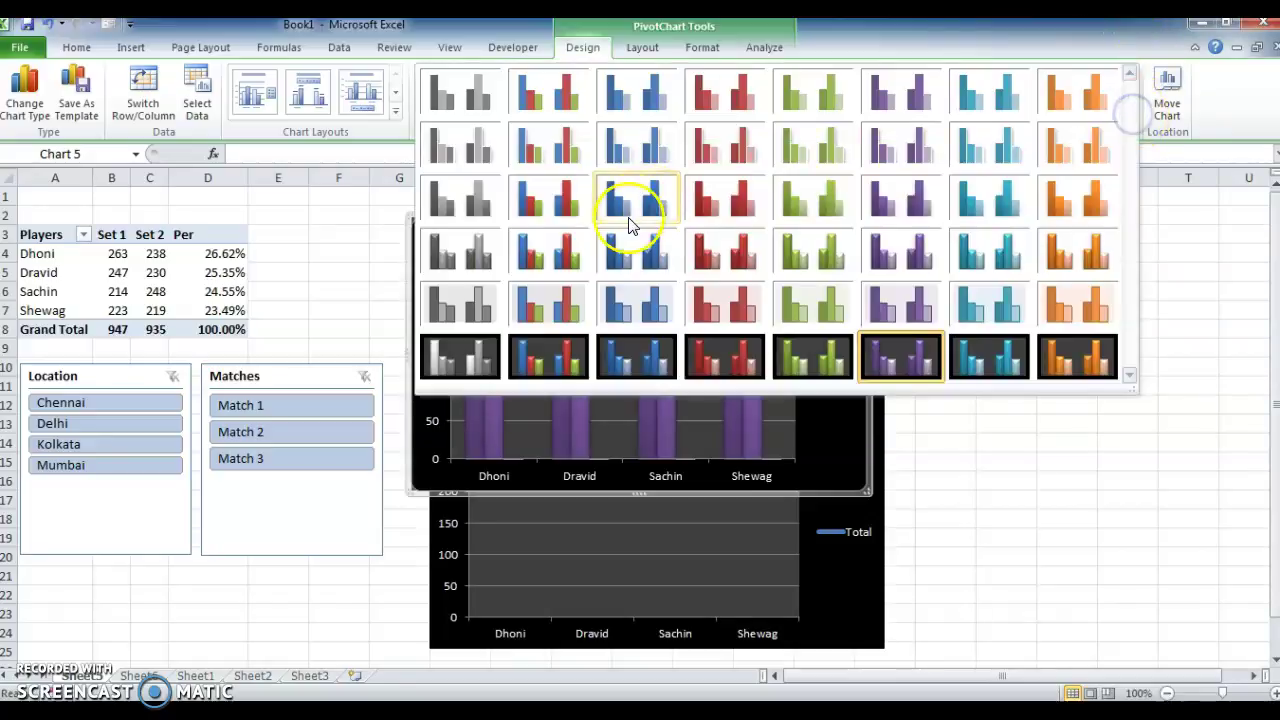
{"action": "left_click", "coordinate": [446, 352]}
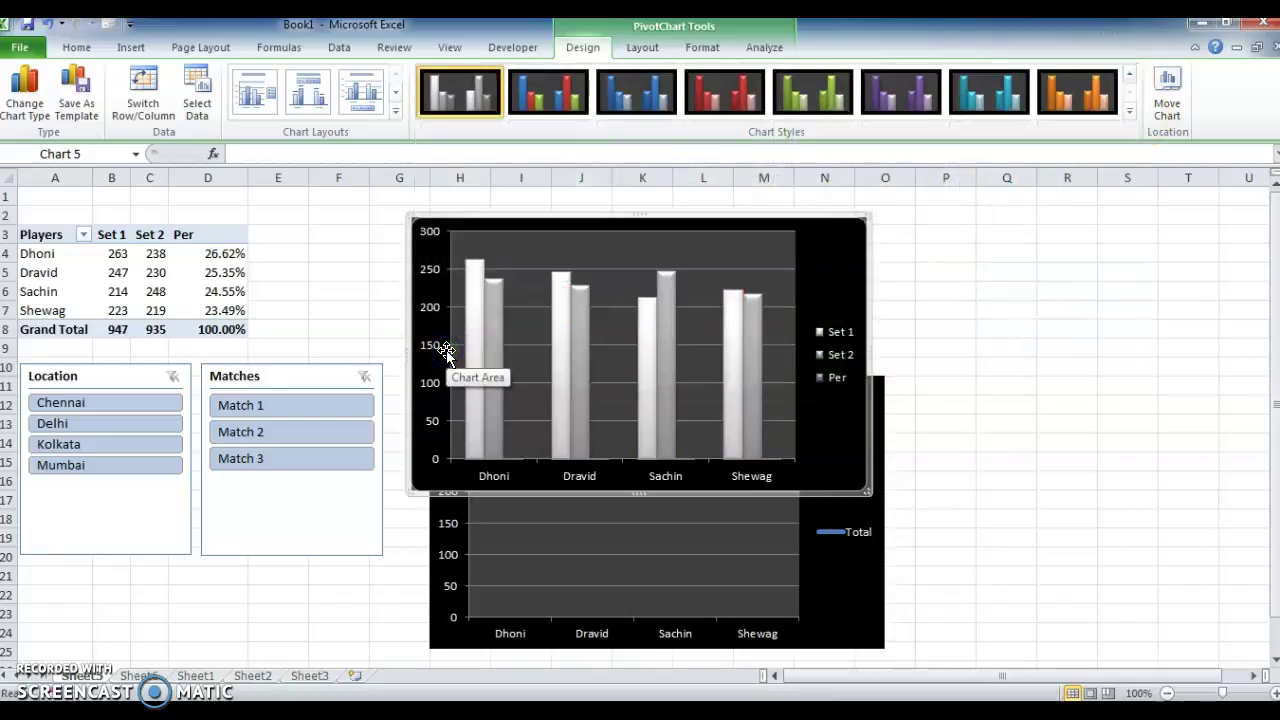
- Move the column PivotChart up slightly and give it the bevelled blue, red and green style on a white background
{"action": "left_click", "coordinate": [837, 584]}
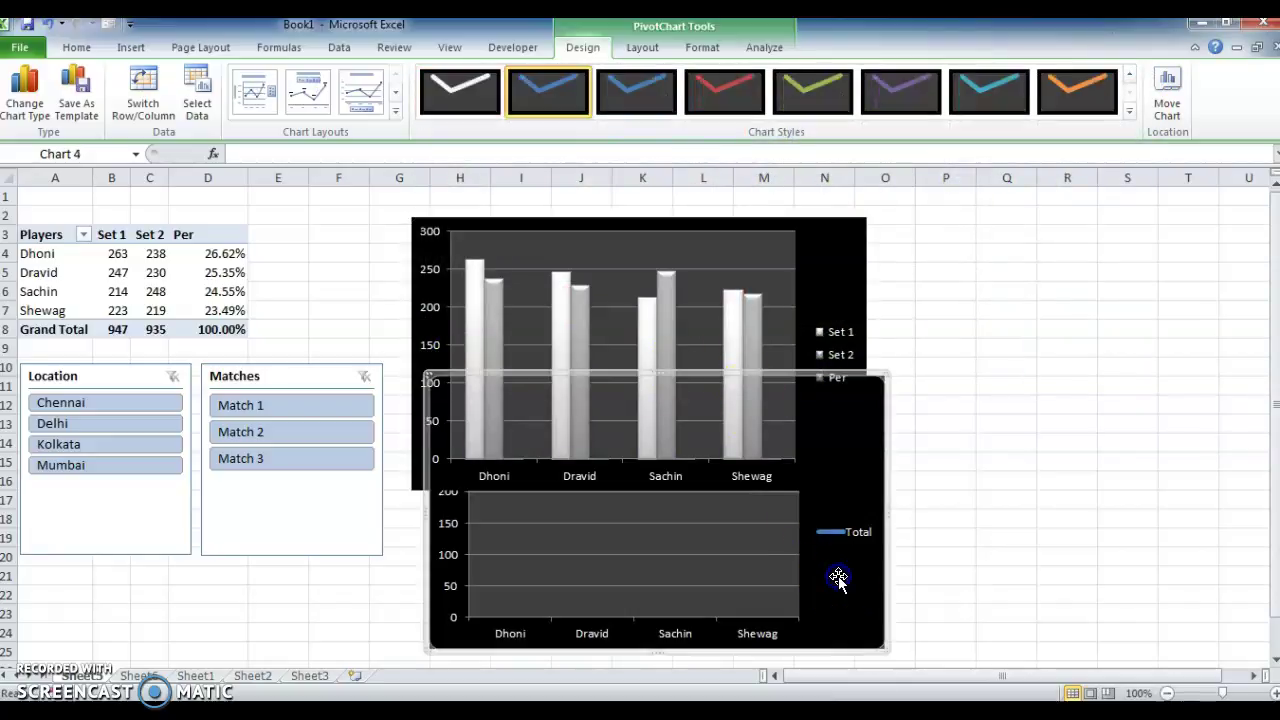
{"action": "left_click_drag", "start_coordinate": [865, 400], "coordinate": [862, 374]}
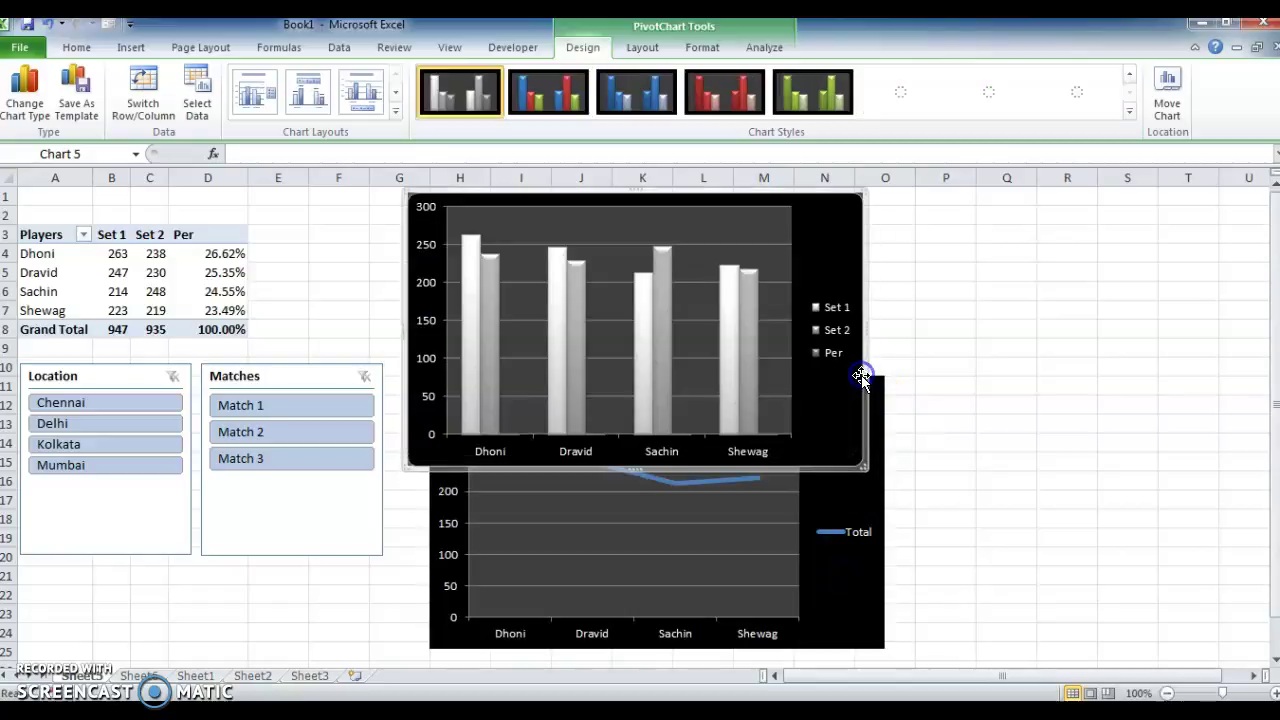
{"action": "left_click", "coordinate": [1129, 112]}
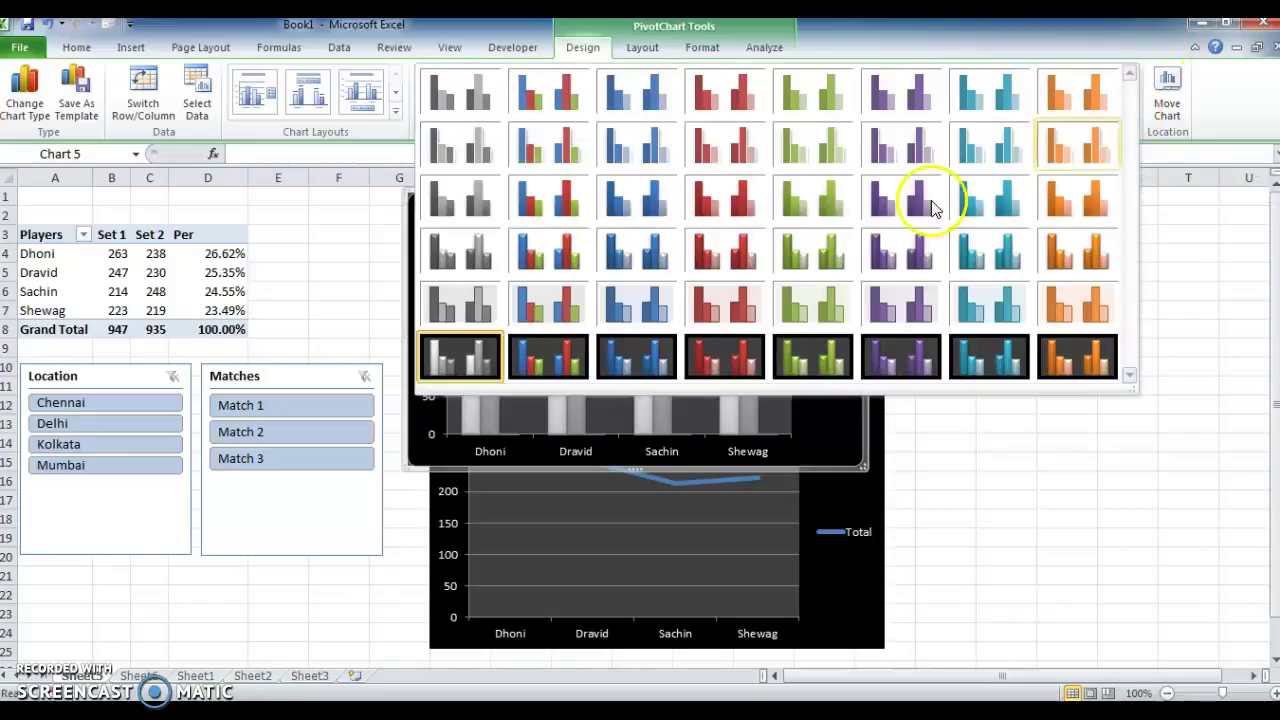
{"action": "left_click", "coordinate": [543, 251]}
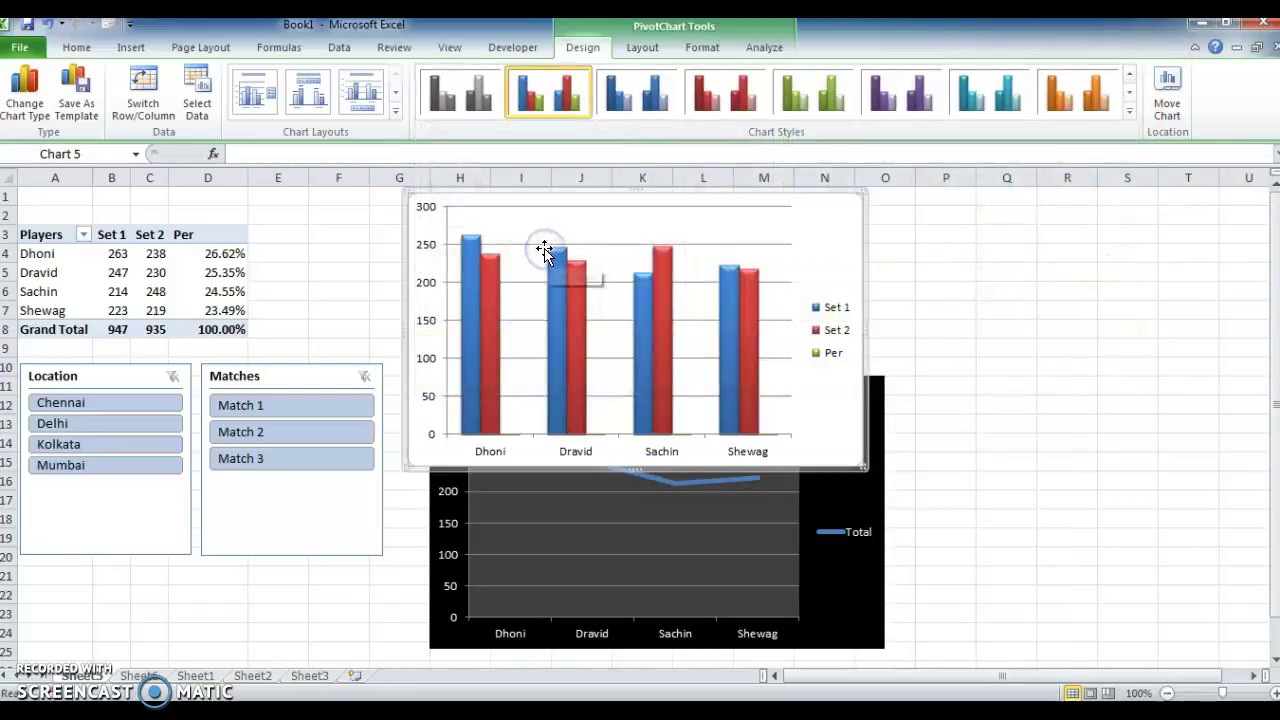
- Move the line chart down slightly and shorten the column chart from its bottom edge to about row 11, uncovering the line chart
{"action": "left_click", "coordinate": [830, 570]}
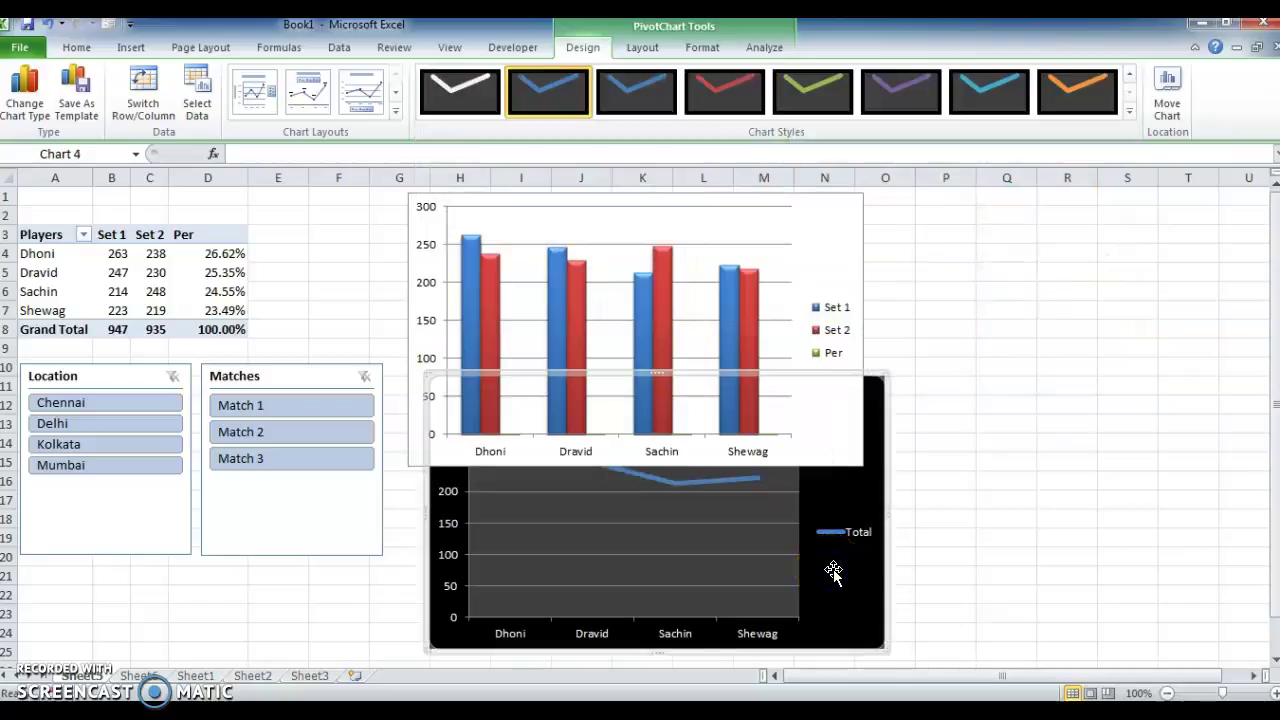
{"action": "left_click_drag", "start_coordinate": [833, 572], "coordinate": [837, 584]}
{"action": "left_click", "coordinate": [827, 263]}
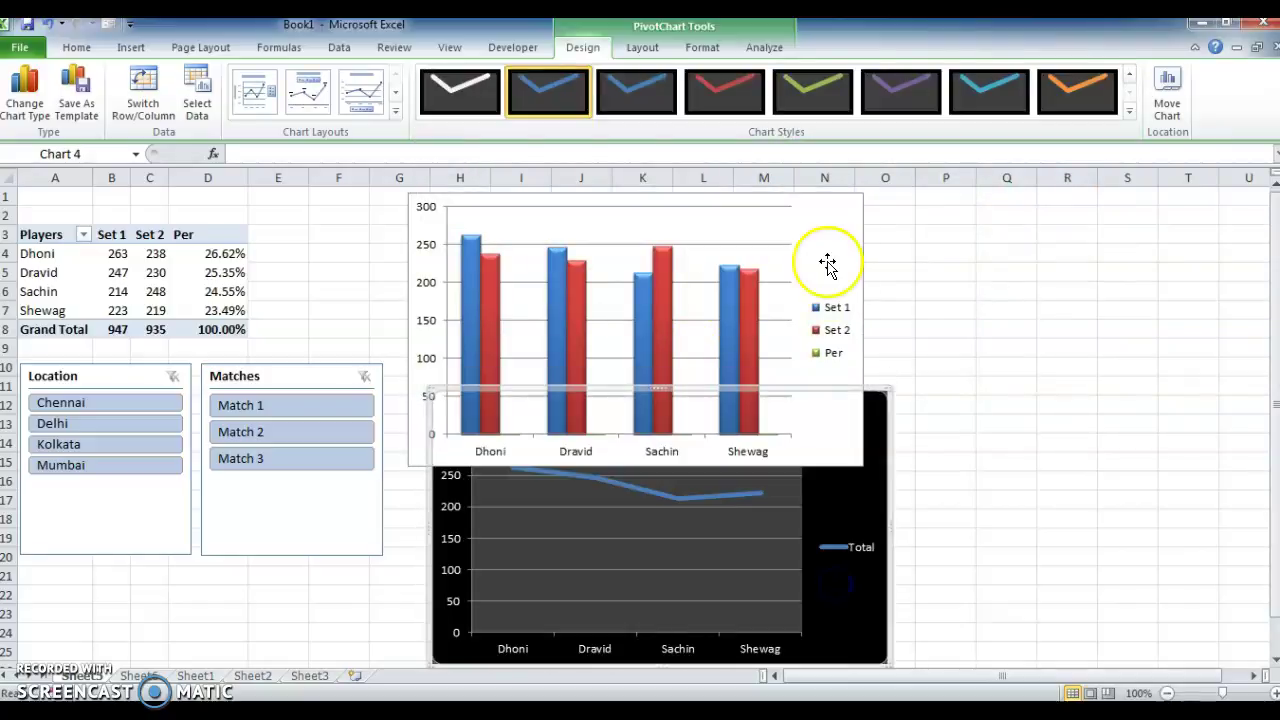
{"action": "left_click", "coordinate": [825, 237]}
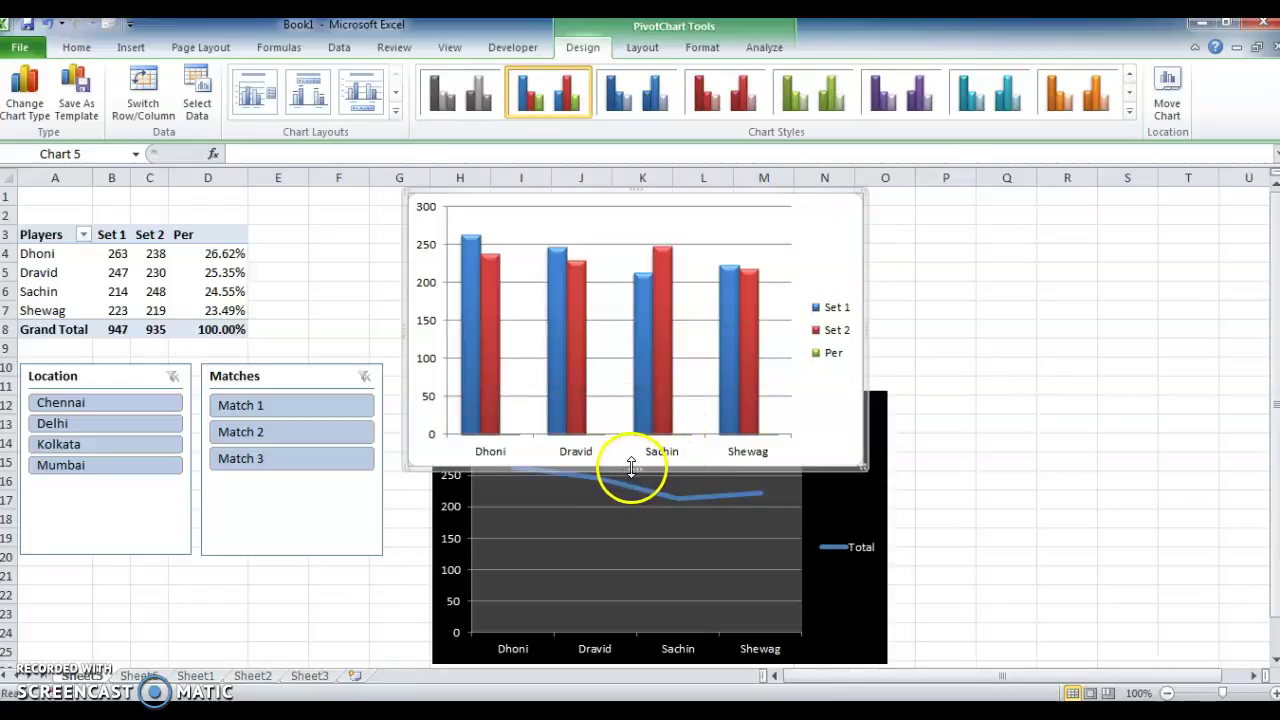
{"action": "left_click_drag", "start_coordinate": [631, 468], "coordinate": [631, 400]}
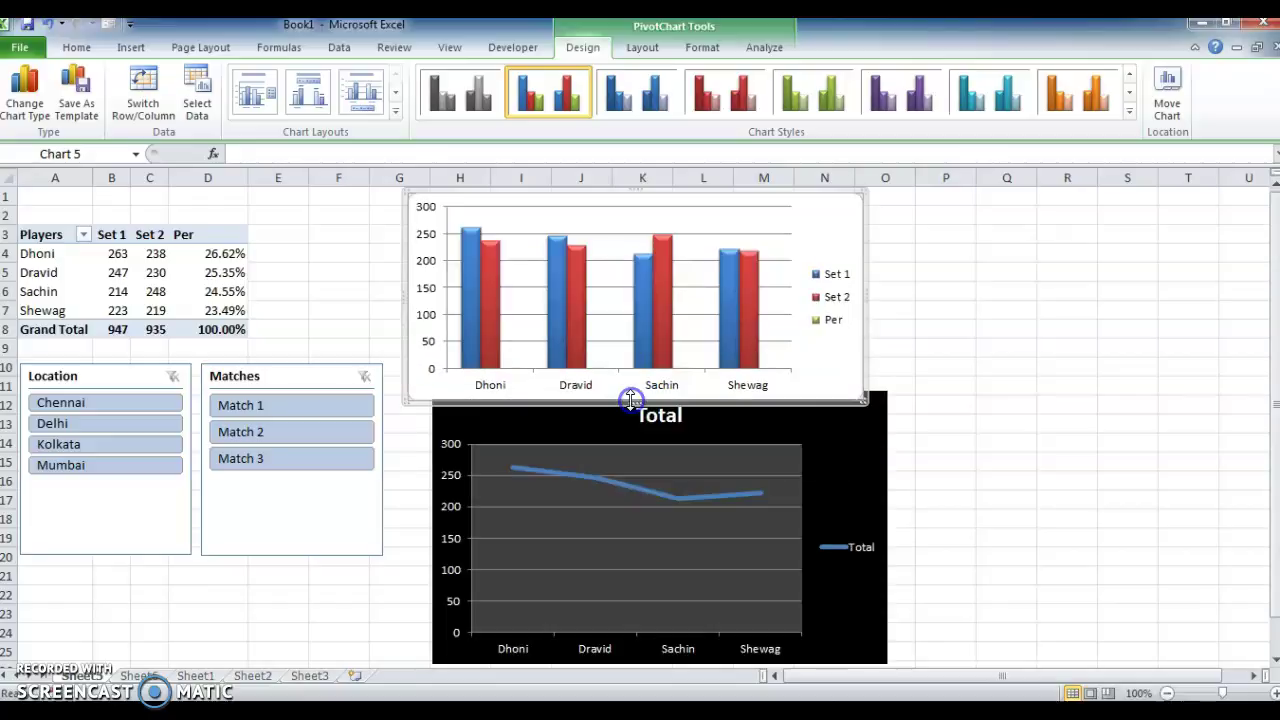
- Lower the line chart's top edge to clear the column chart and align the line chart directly beneath it
{"action": "left_click", "coordinate": [796, 433]}
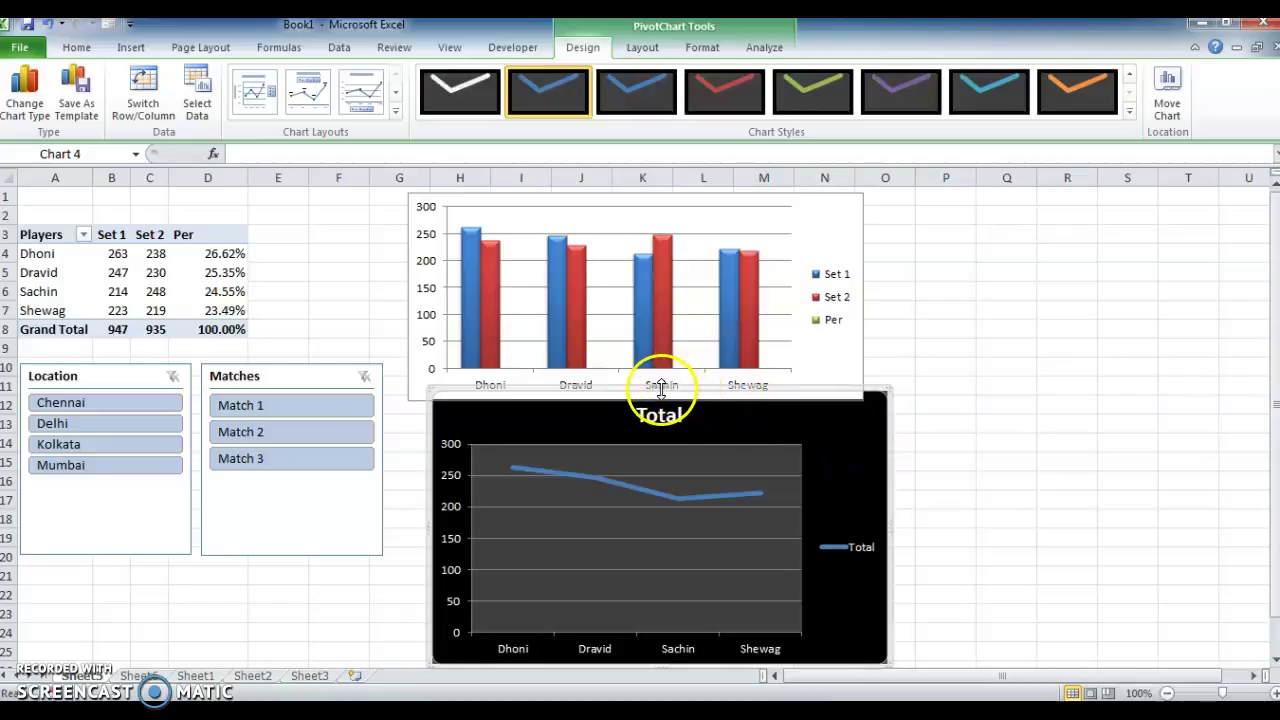
{"action": "left_click_drag", "start_coordinate": [660, 388], "coordinate": [660, 406]}
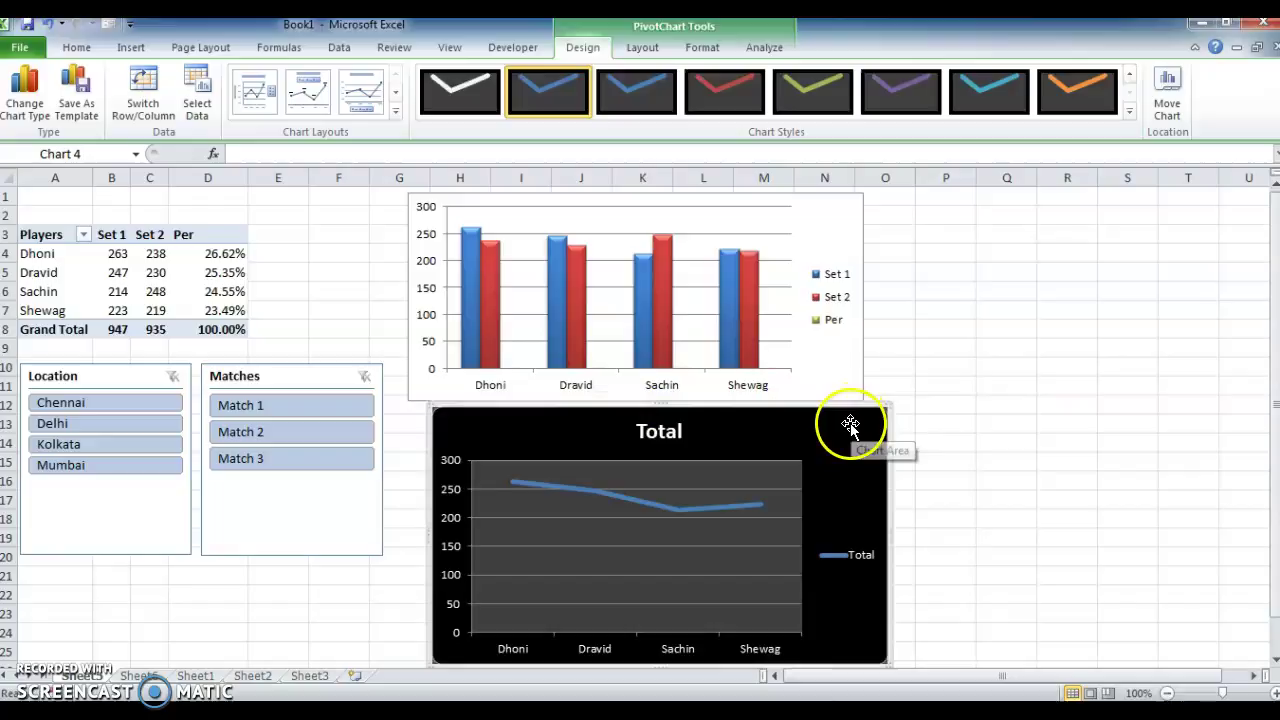
{"action": "left_click_drag", "start_coordinate": [847, 424], "coordinate": [828, 427]}
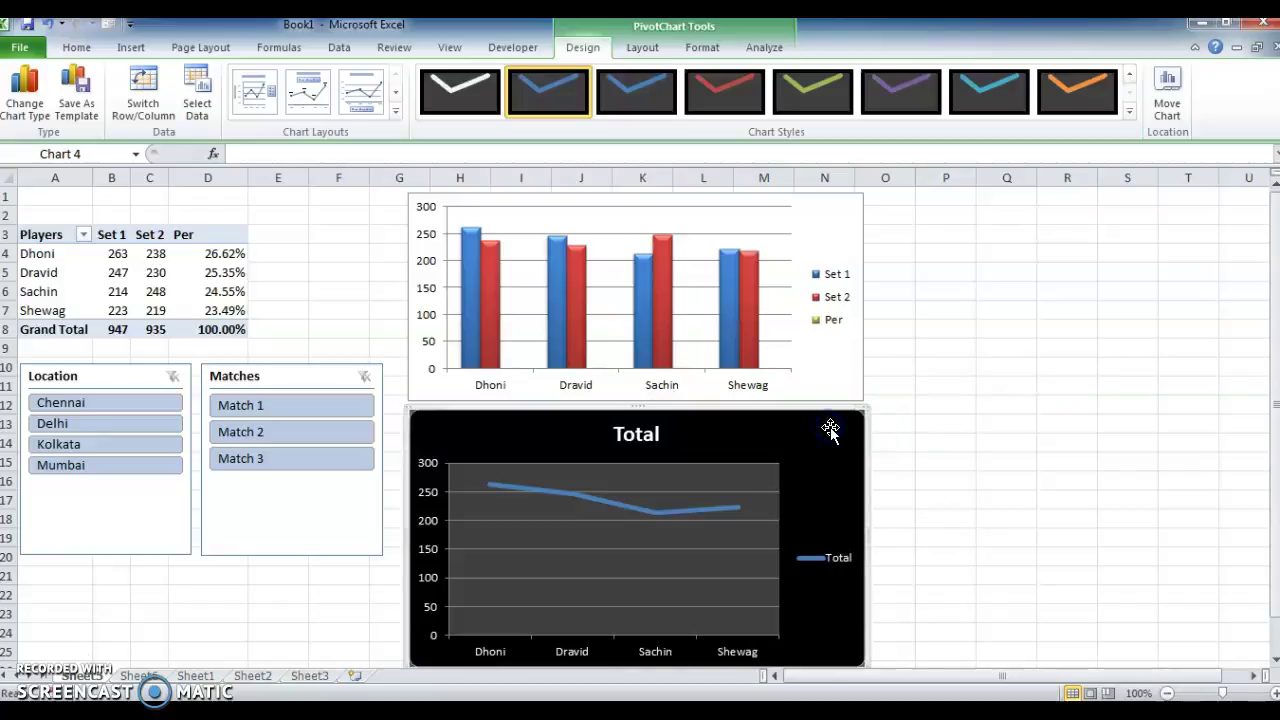
- Change the line chart's title to "Set 1"
{"action": "left_click", "coordinate": [842, 210]}
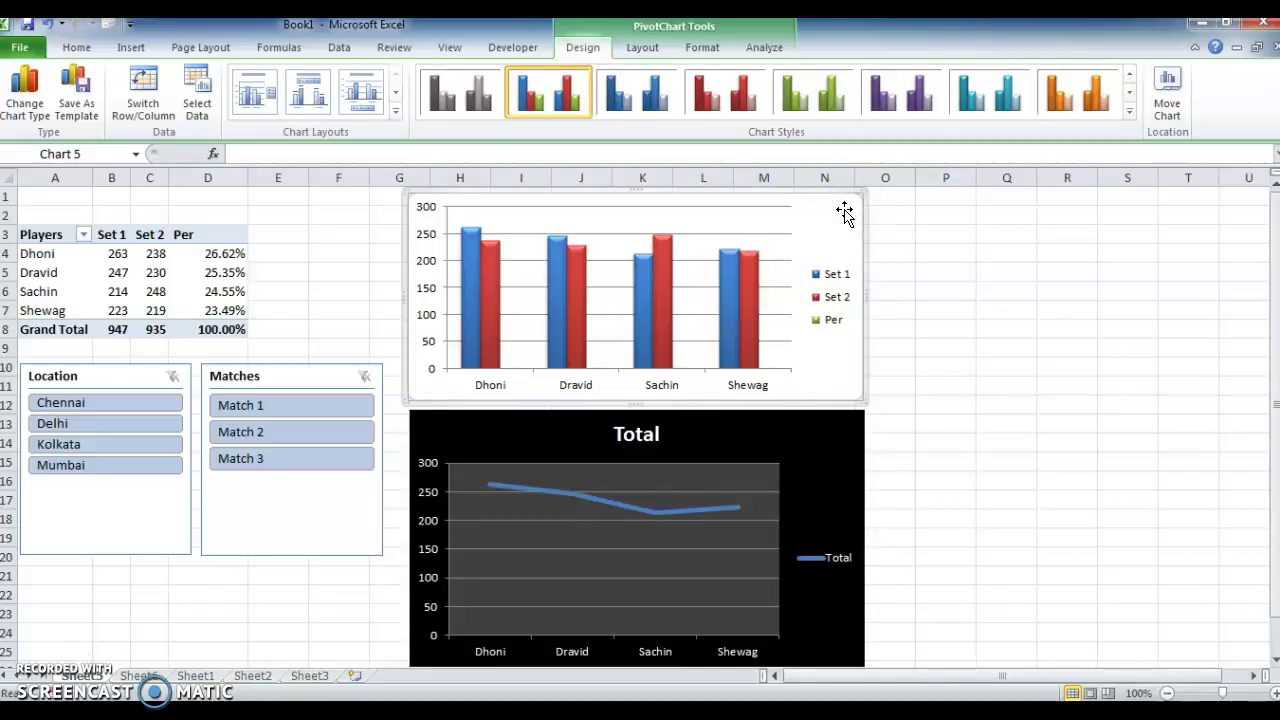
{"action": "left_click", "coordinate": [643, 432]}
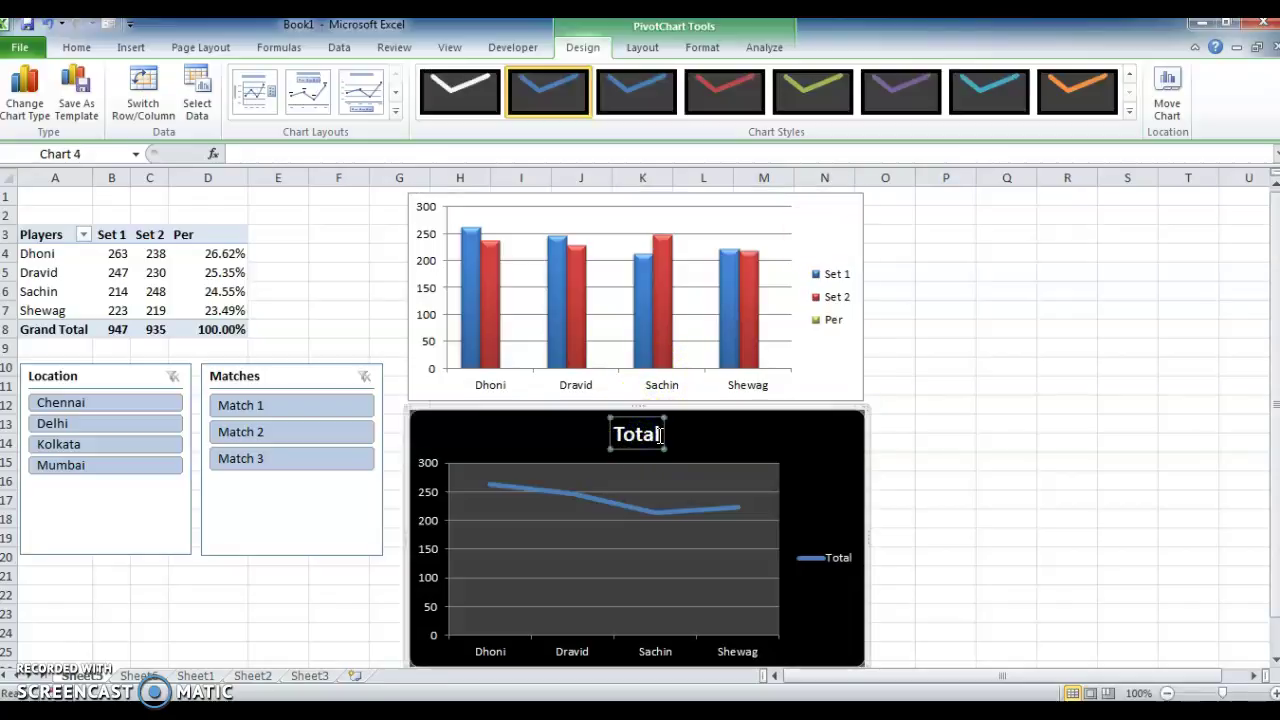
{"action": "double_click", "coordinate": [661, 434]}
{"action": "type", "text": "Set 1"}
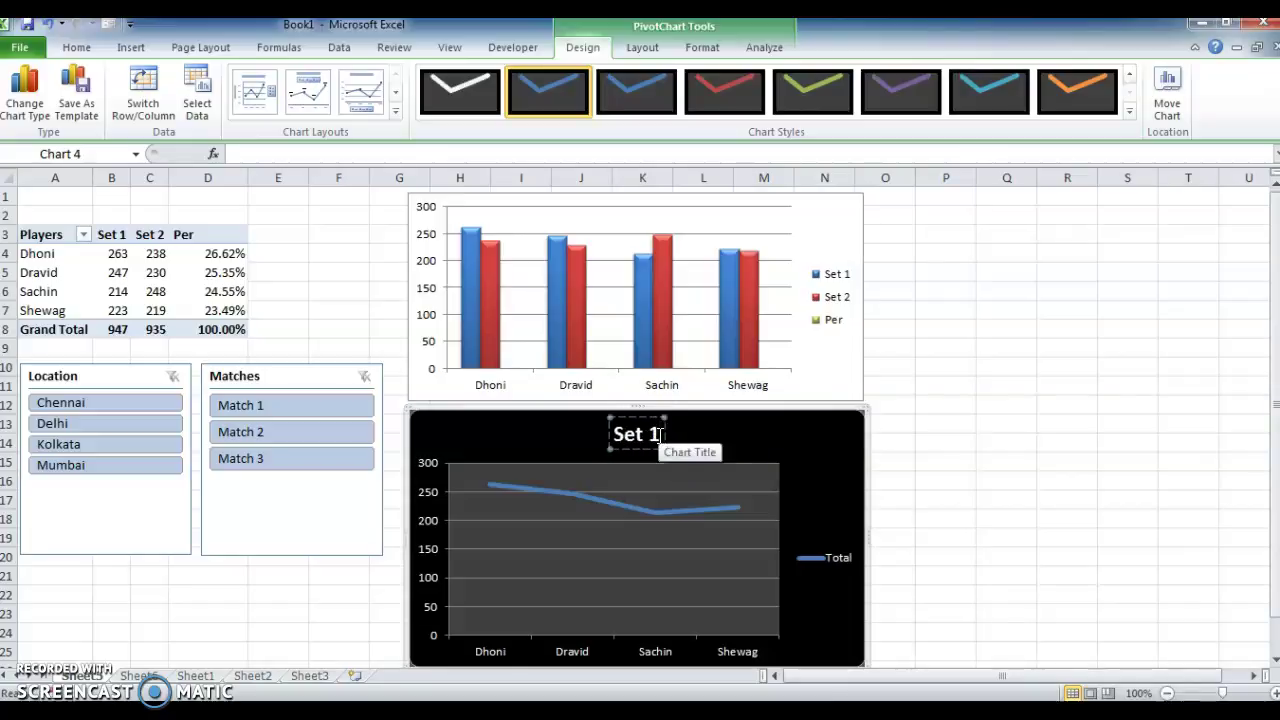
{"action": "left_click", "coordinate": [1051, 303]}
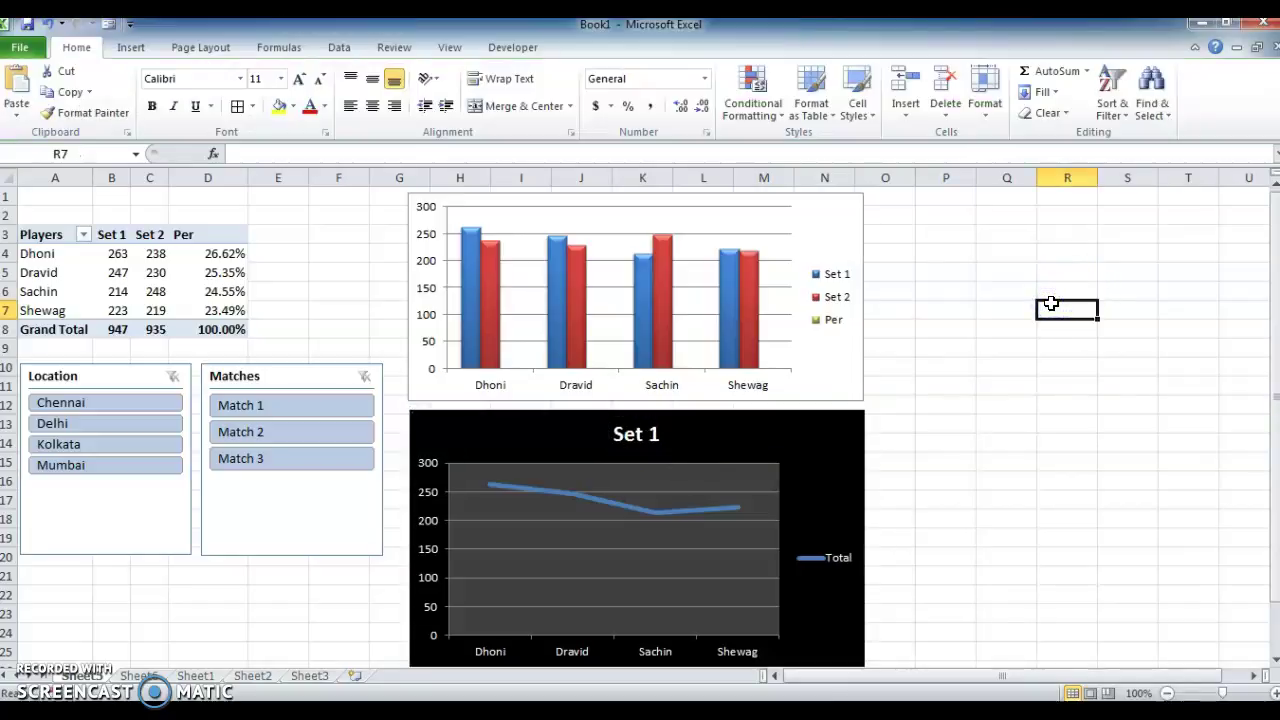
- Delete the original line PivotChart from Sheet6
{"action": "left_click", "coordinate": [150, 676]}
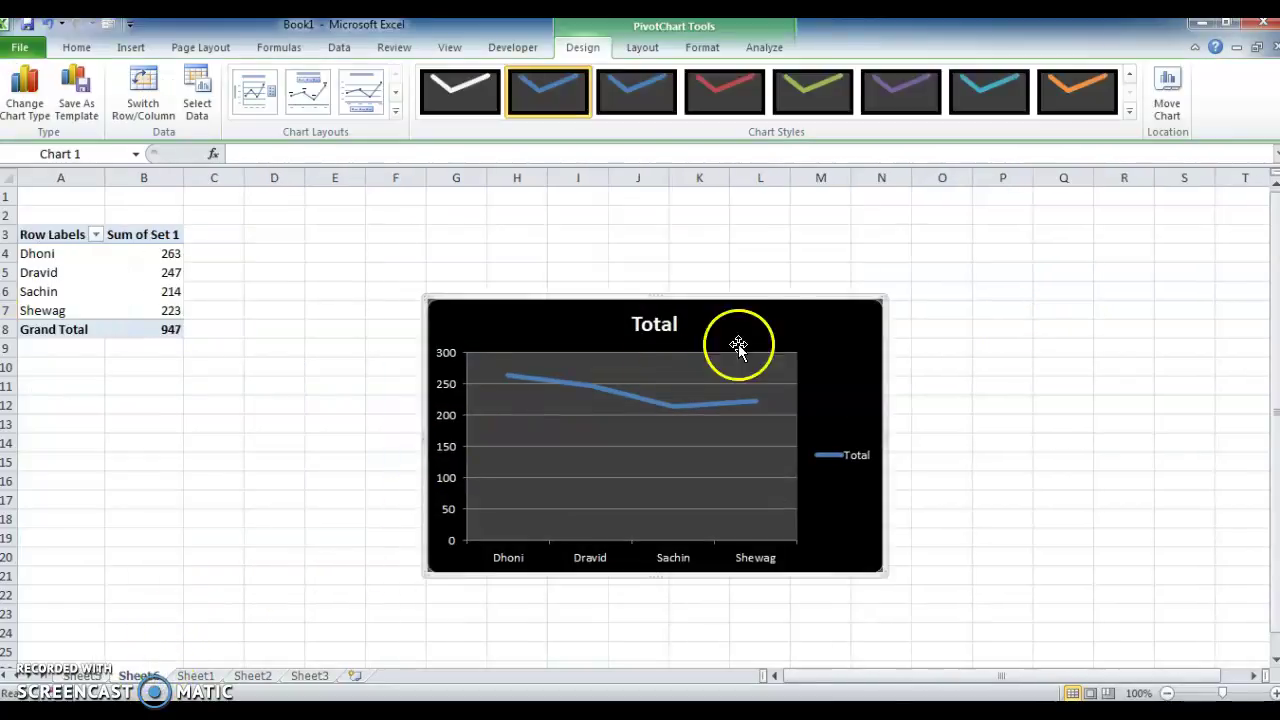
{"action": "key", "text": "Delete"}
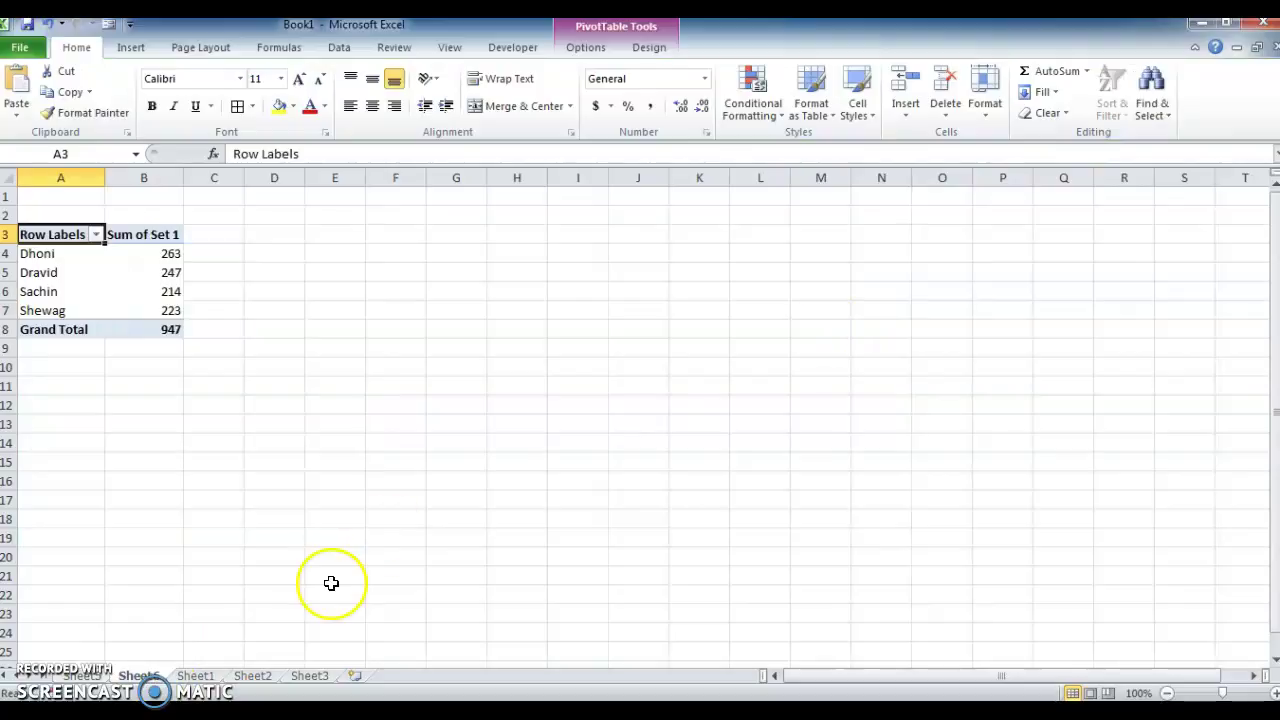
- Run the PivotTable and PivotChart Wizard from the Sheet1 data, reusing PivotTable3 on Sheet6 as source and choosing an existing worksheet as destination
{"action": "left_click", "coordinate": [196, 676]}
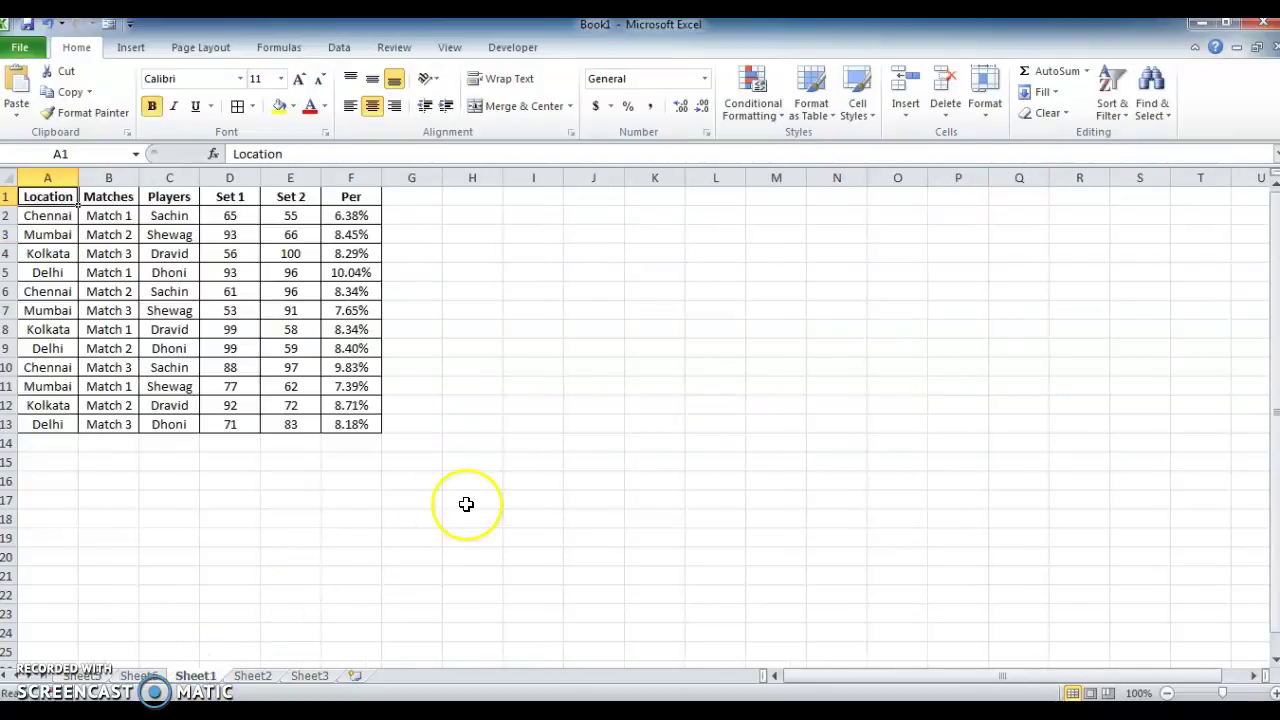
{"action": "key", "text": "alt+d"}
{"action": "key", "text": "p"}
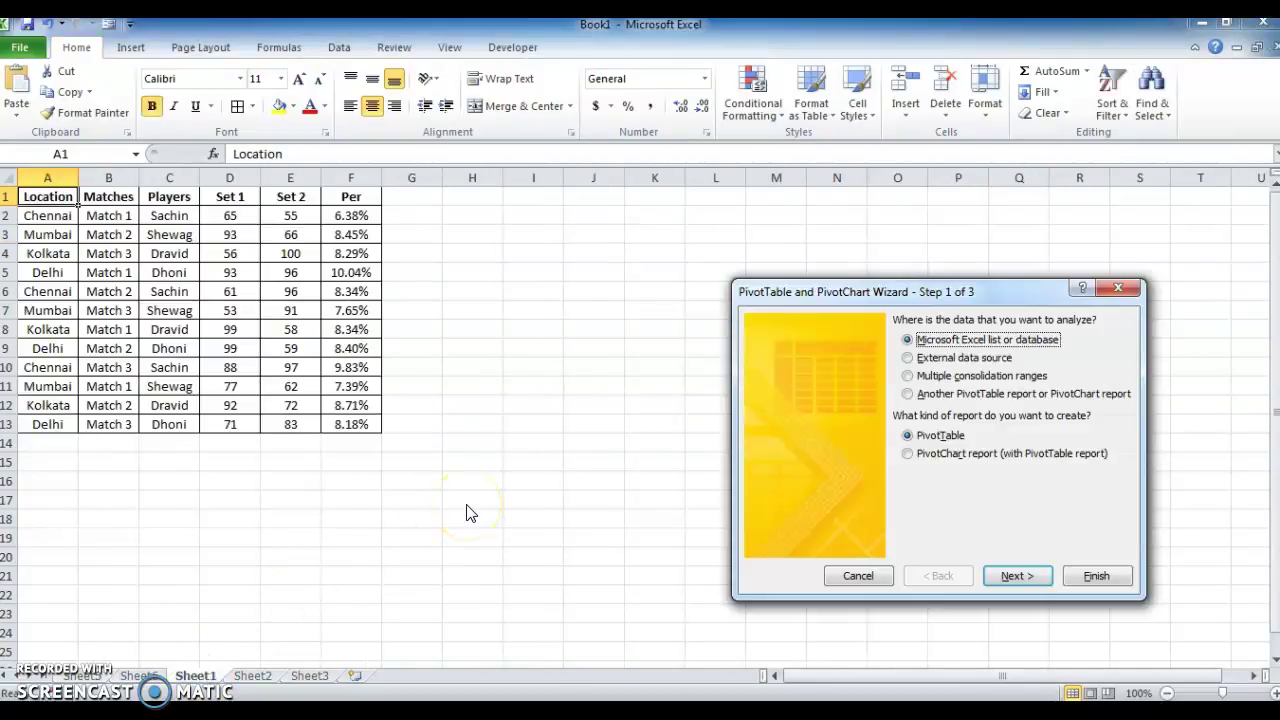
{"action": "key", "text": "Return"}
{"action": "key", "text": "Return"}
{"action": "key", "text": "Return"}
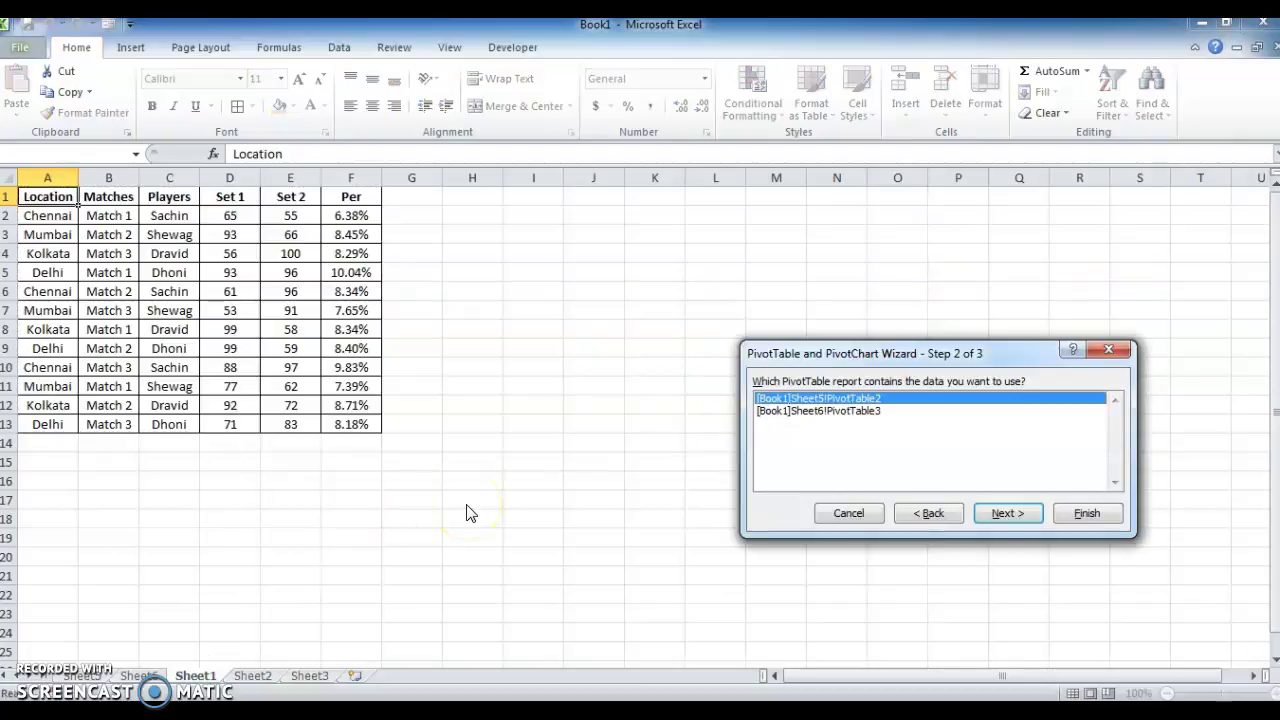
{"action": "left_click", "coordinate": [835, 412]}
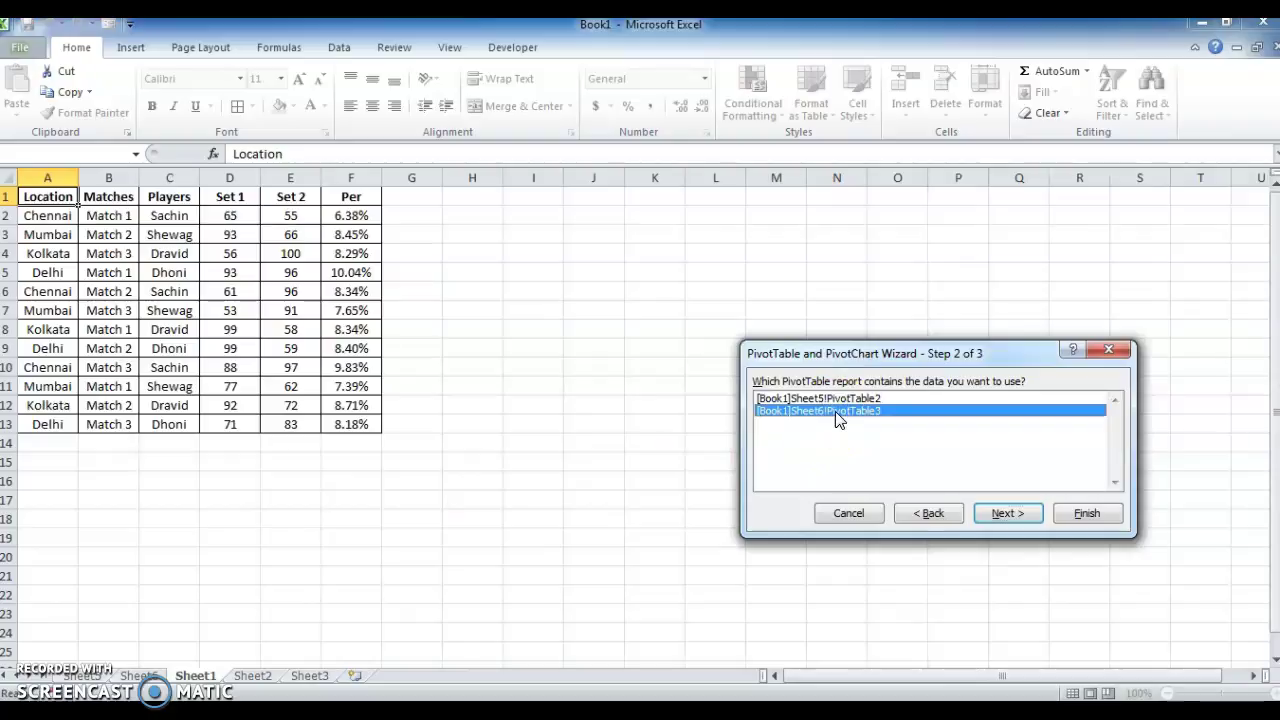
{"action": "key", "text": "Return"}
{"action": "left_click", "coordinate": [874, 410]}
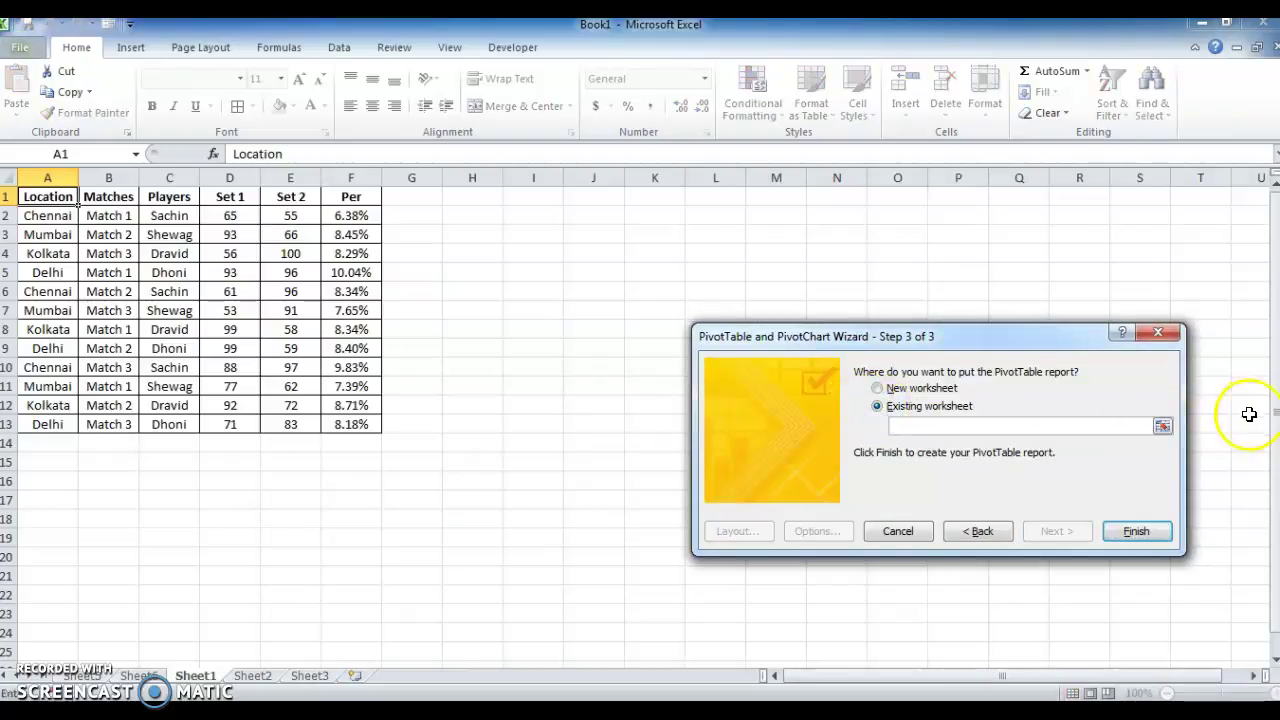
- Place the new PivotTable at cell D3 of Sheet6 and add the Players and Set 2 fields to it
{"action": "left_click", "coordinate": [1163, 427]}
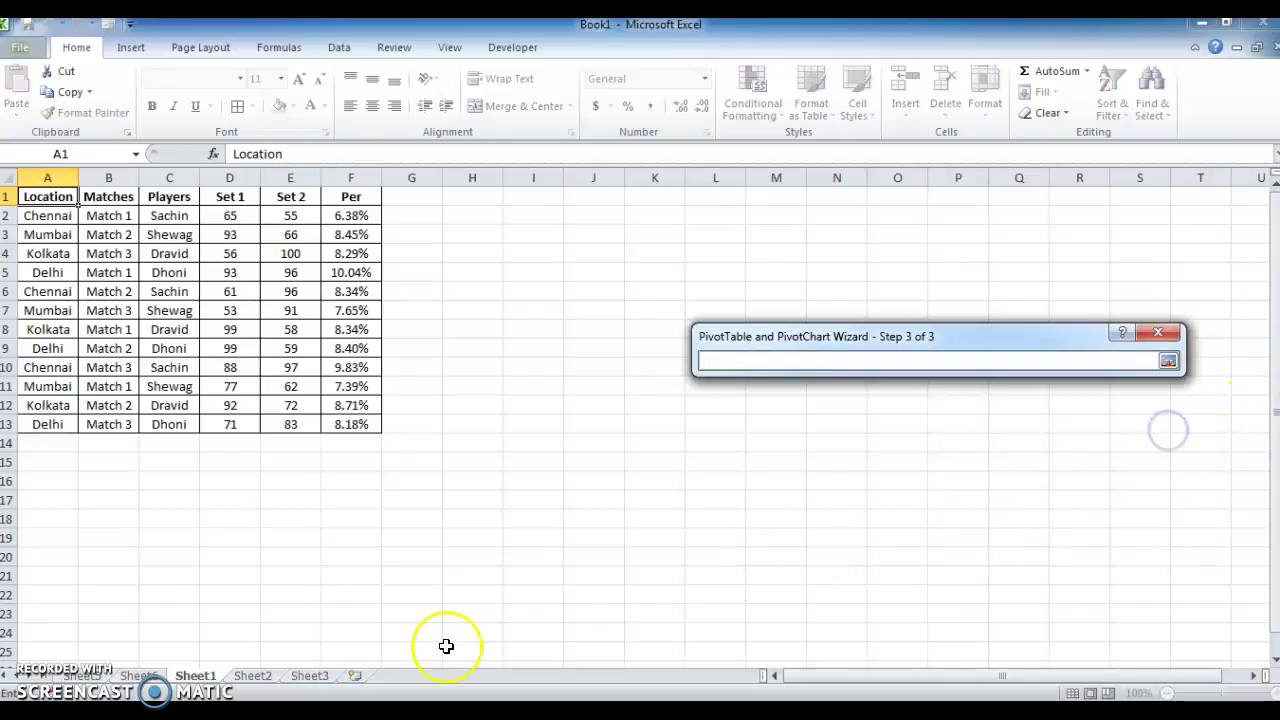
{"action": "left_click", "coordinate": [138, 676]}
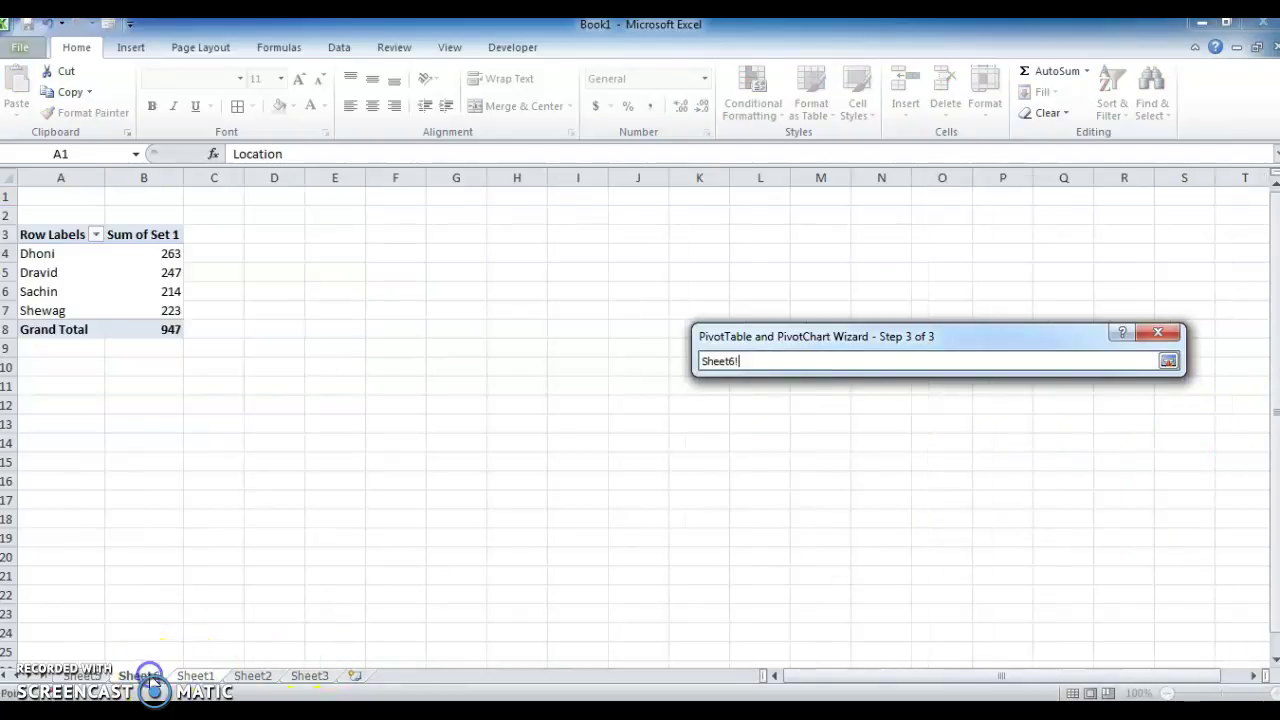
{"action": "left_click", "coordinate": [271, 236]}
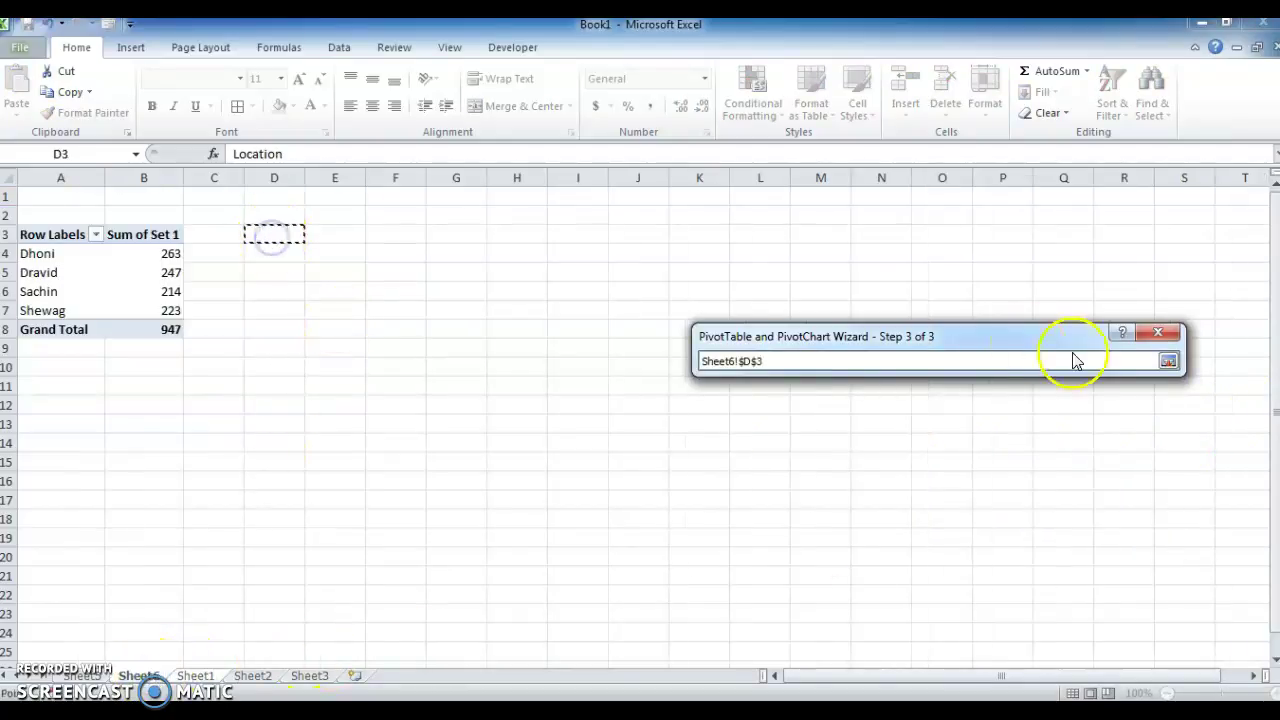
{"action": "left_click", "coordinate": [1166, 362]}
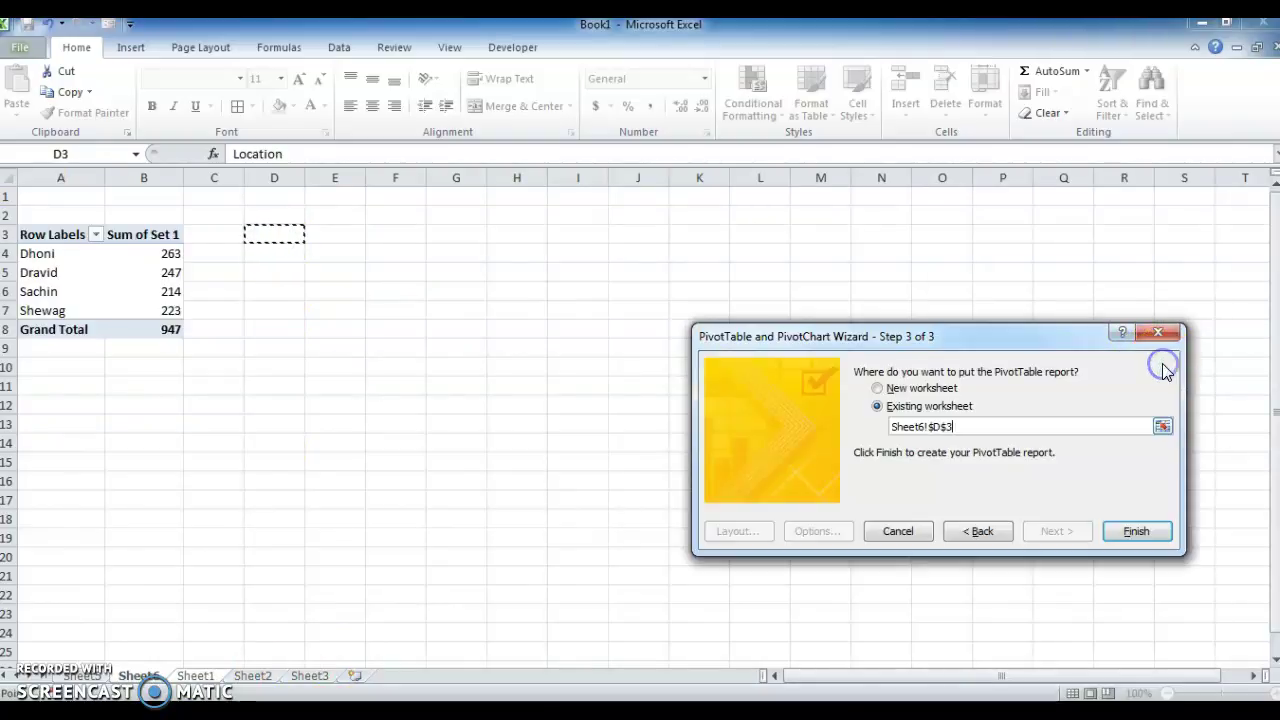
{"action": "left_click", "coordinate": [1128, 533]}
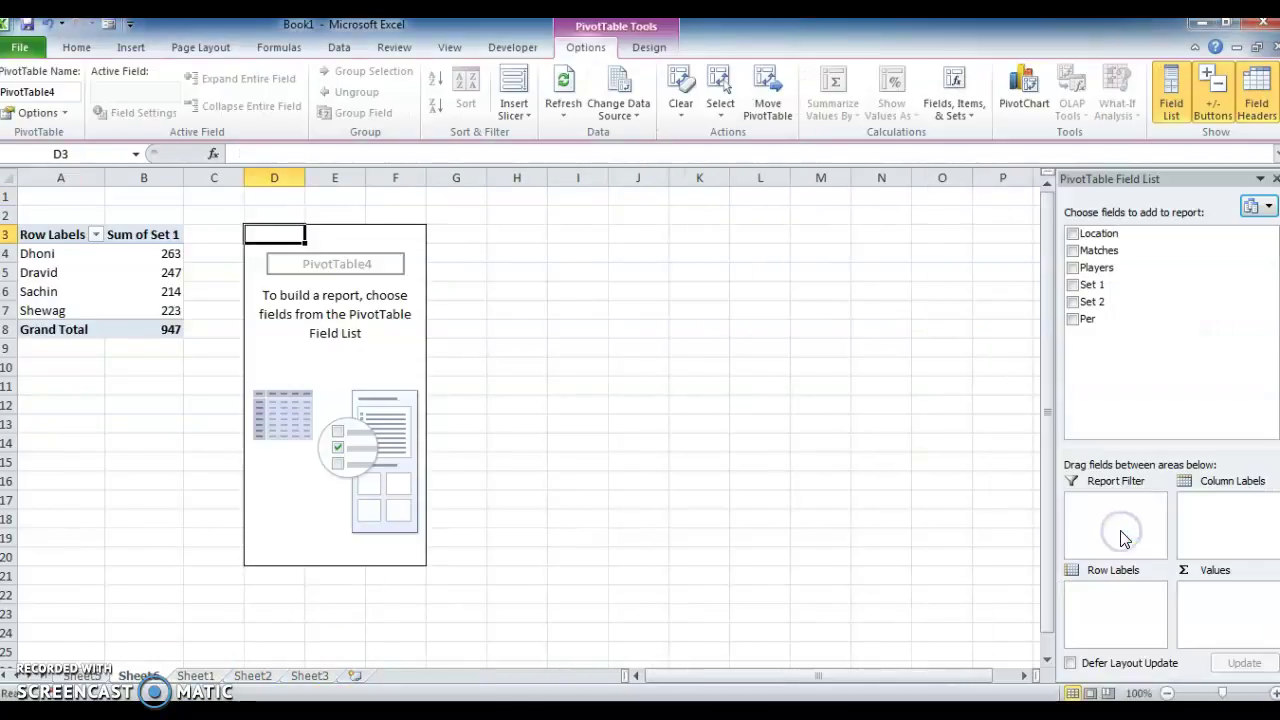
{"action": "left_click", "coordinate": [1080, 272]}
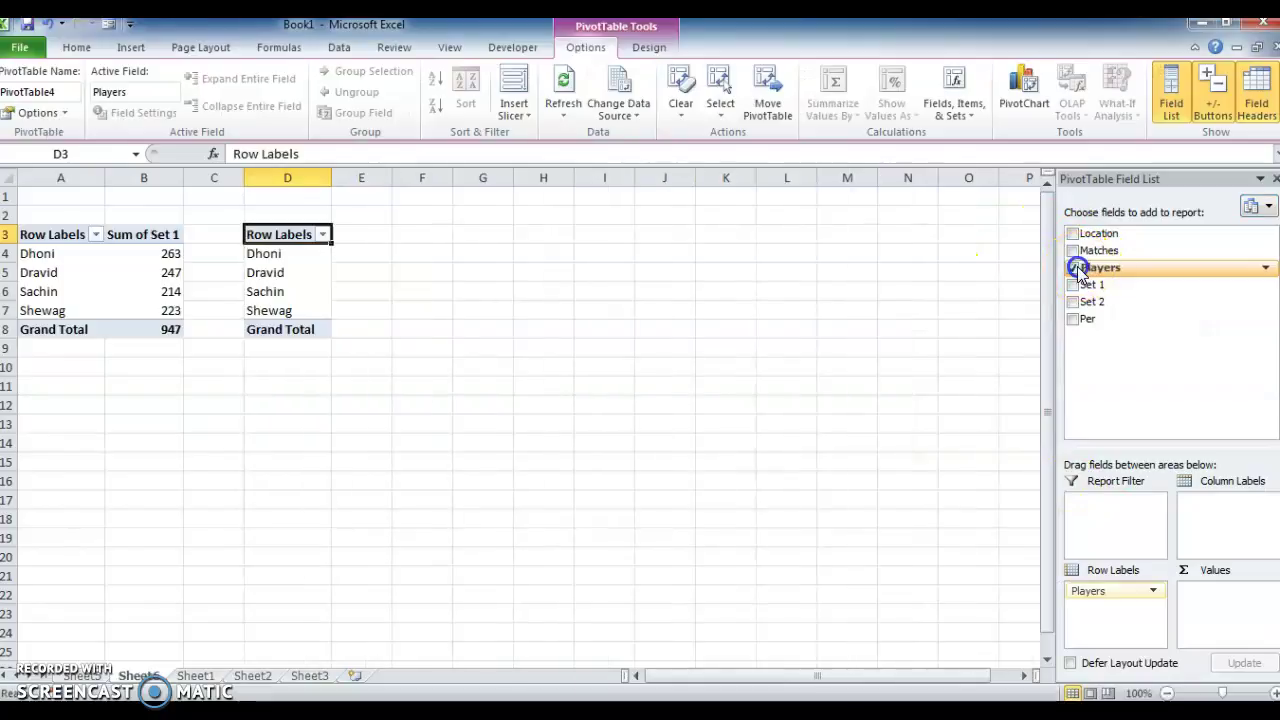
{"action": "left_click", "coordinate": [1072, 301]}
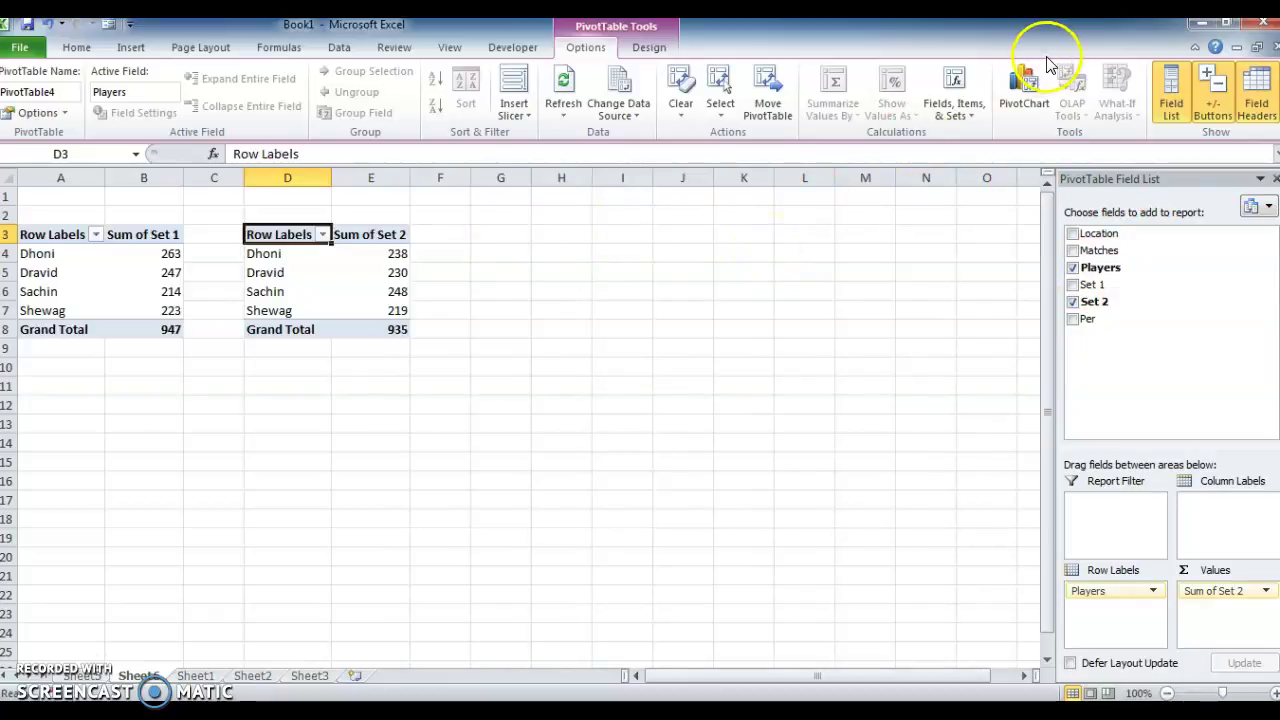
- Insert a clustered bar PivotChart from the Set 2 PivotTable and hide all its field buttons
{"action": "left_click", "coordinate": [1028, 85]}
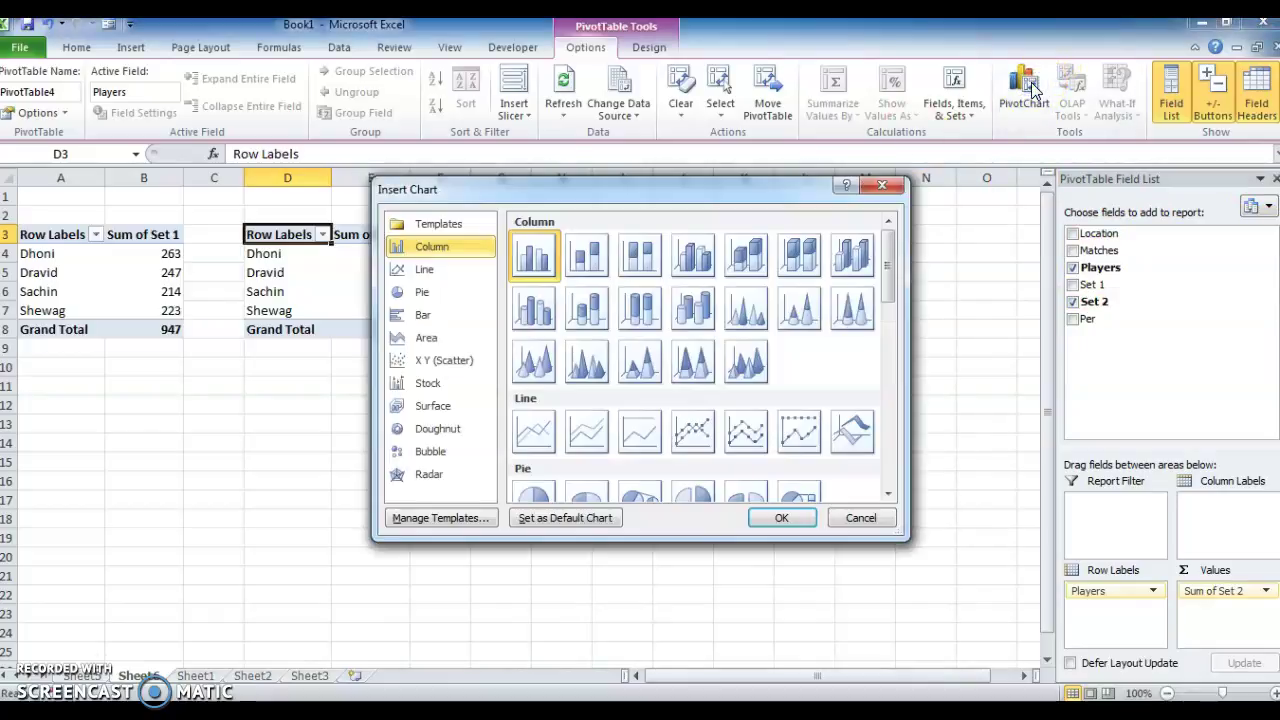
{"action": "left_click", "coordinate": [432, 312]}
{"action": "left_click", "coordinate": [533, 470]}
{"action": "left_click", "coordinate": [786, 520]}
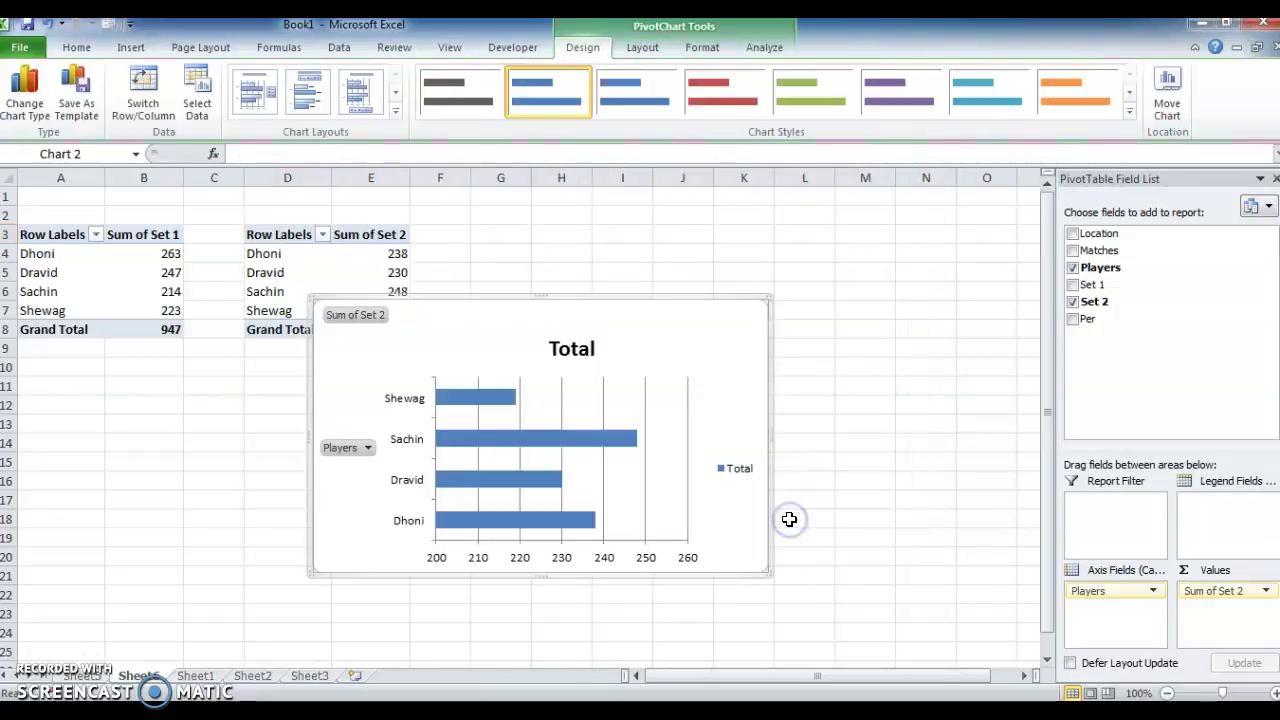
{"action": "right_click", "coordinate": [370, 455]}
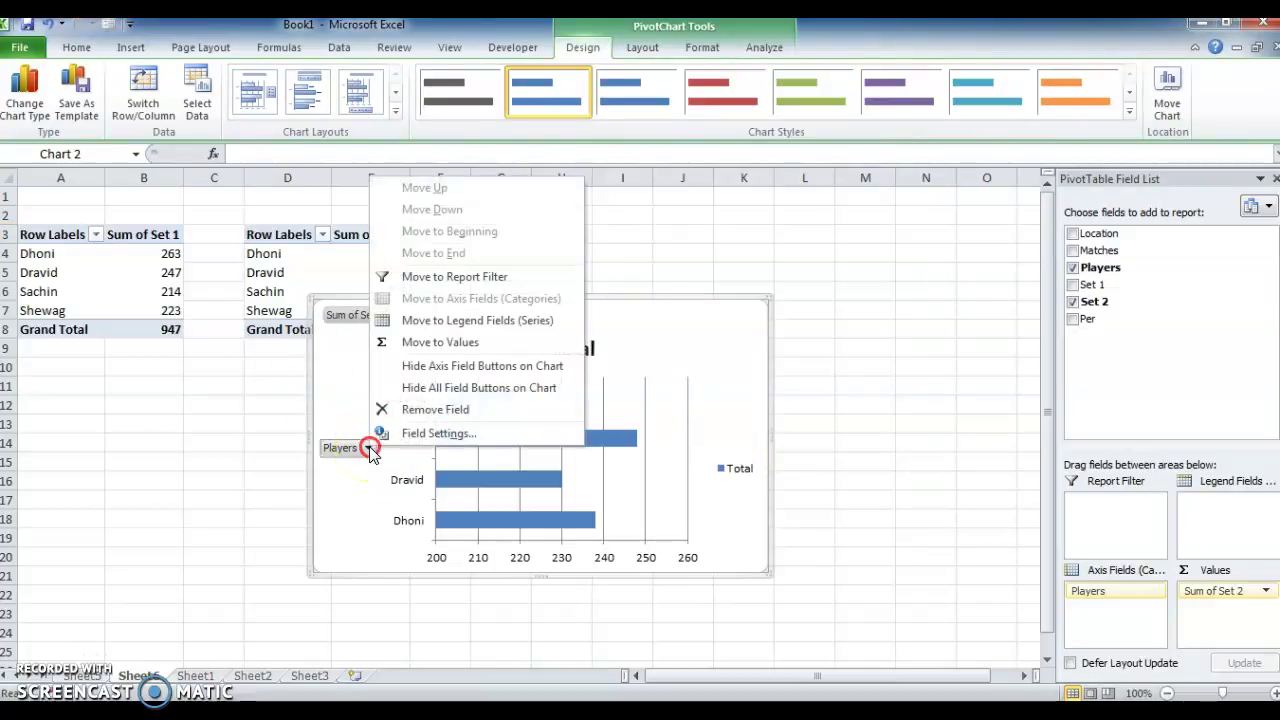
{"action": "left_click", "coordinate": [467, 389]}
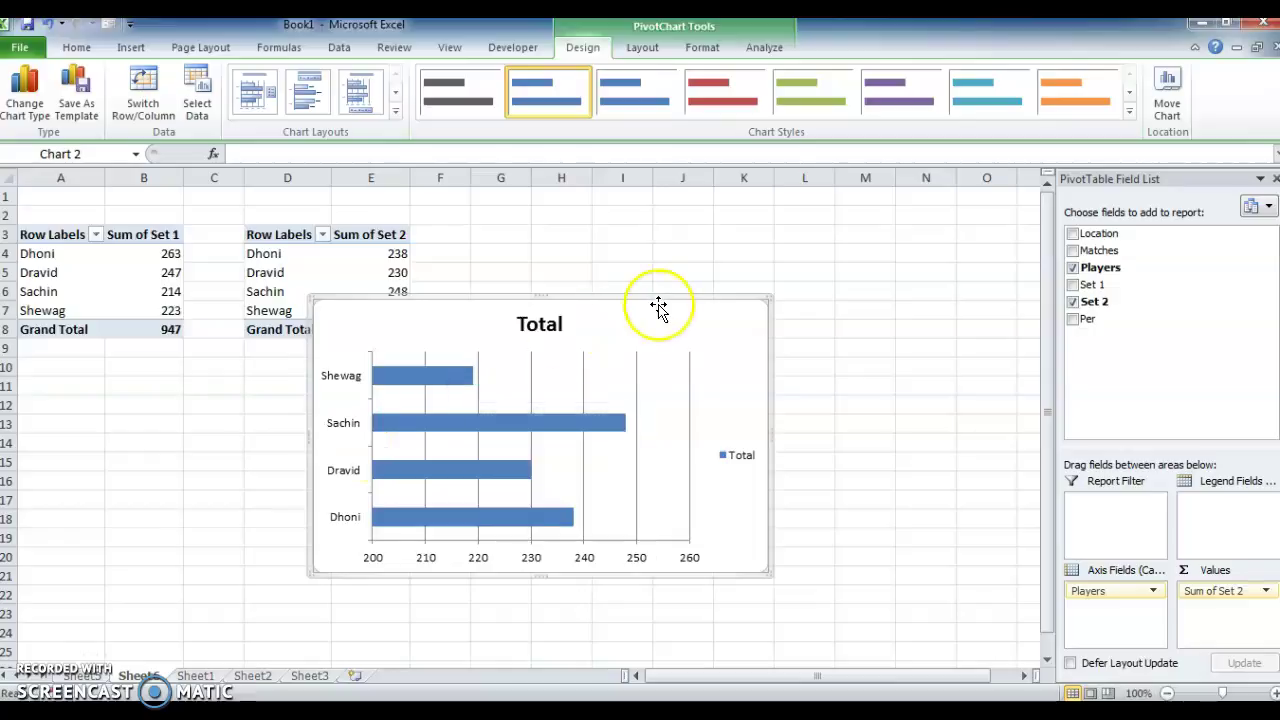
- Apply the red beveled chart style from the style gallery's fourth row to the bar chart
{"action": "left_click", "coordinate": [701, 312]}
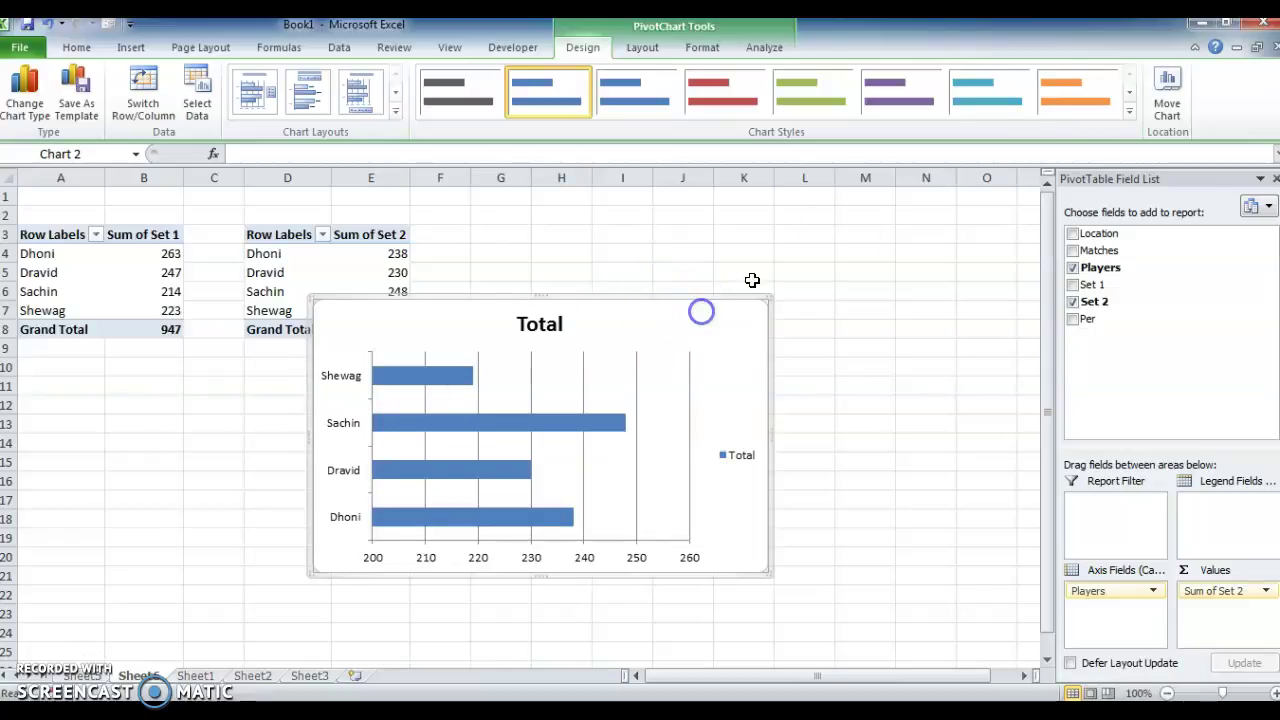
{"action": "left_click", "coordinate": [1128, 112]}
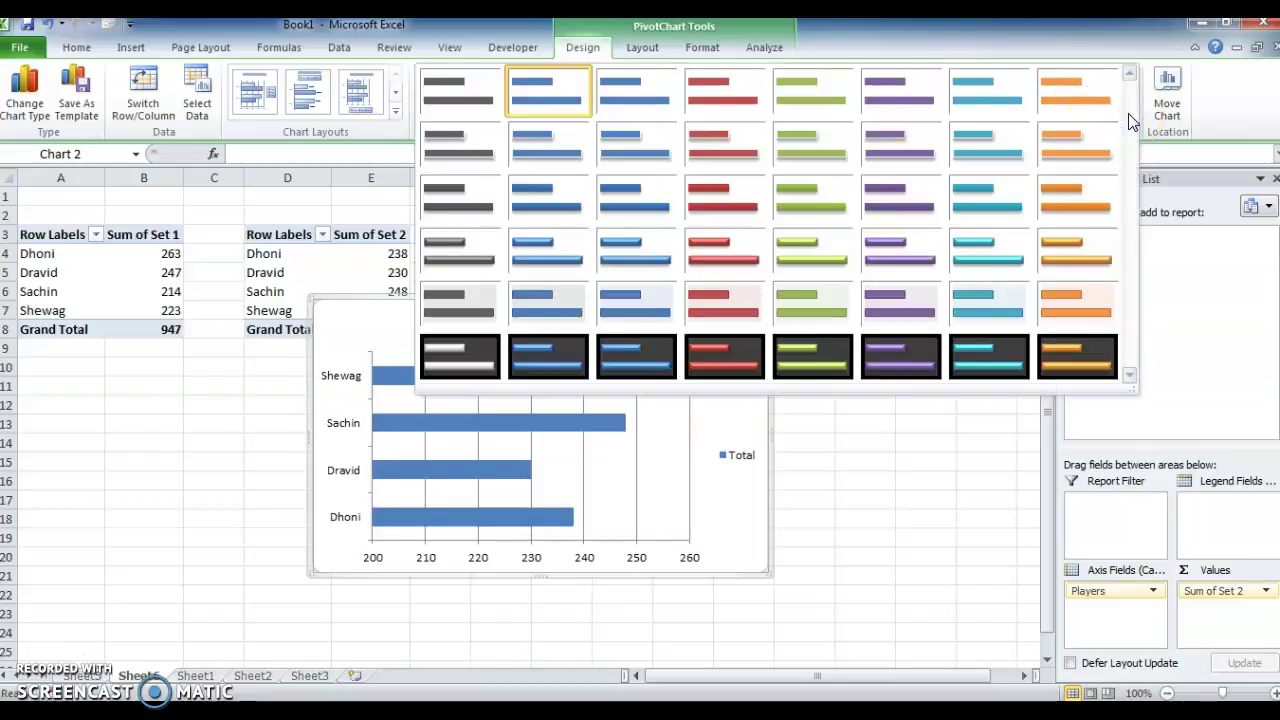
{"action": "left_click", "coordinate": [901, 247]}
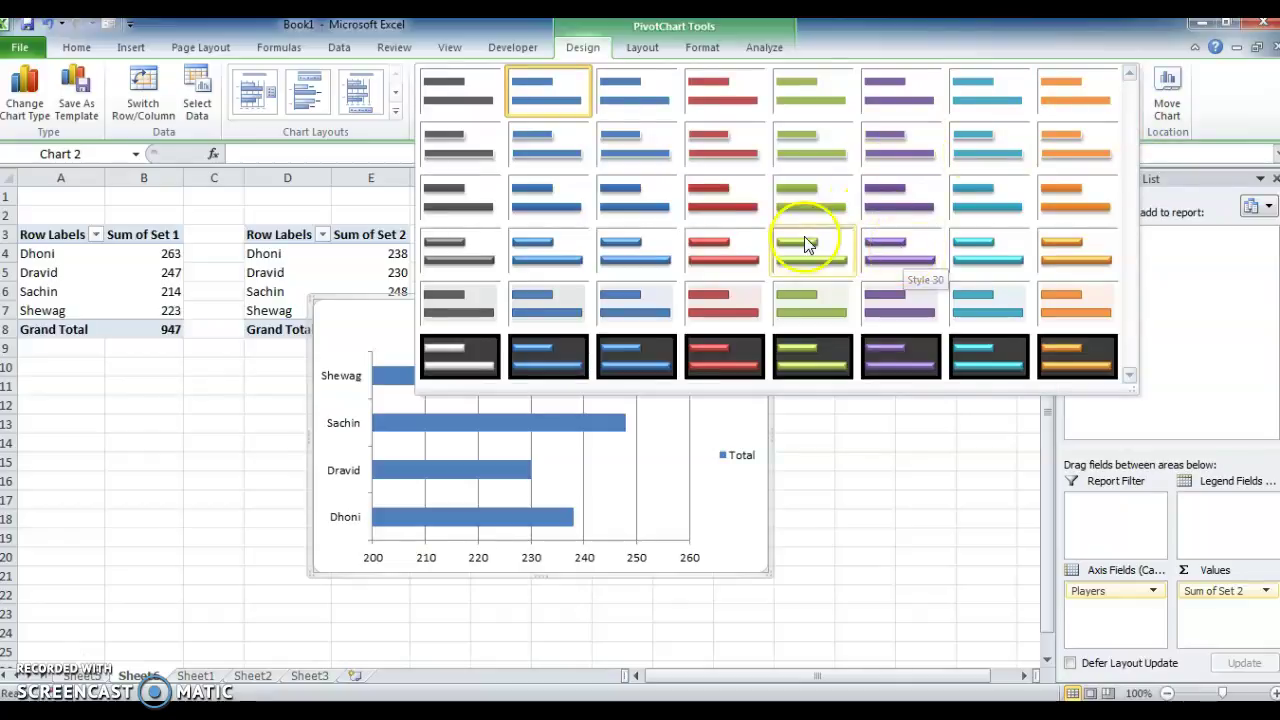
{"action": "left_click", "coordinate": [726, 251]}
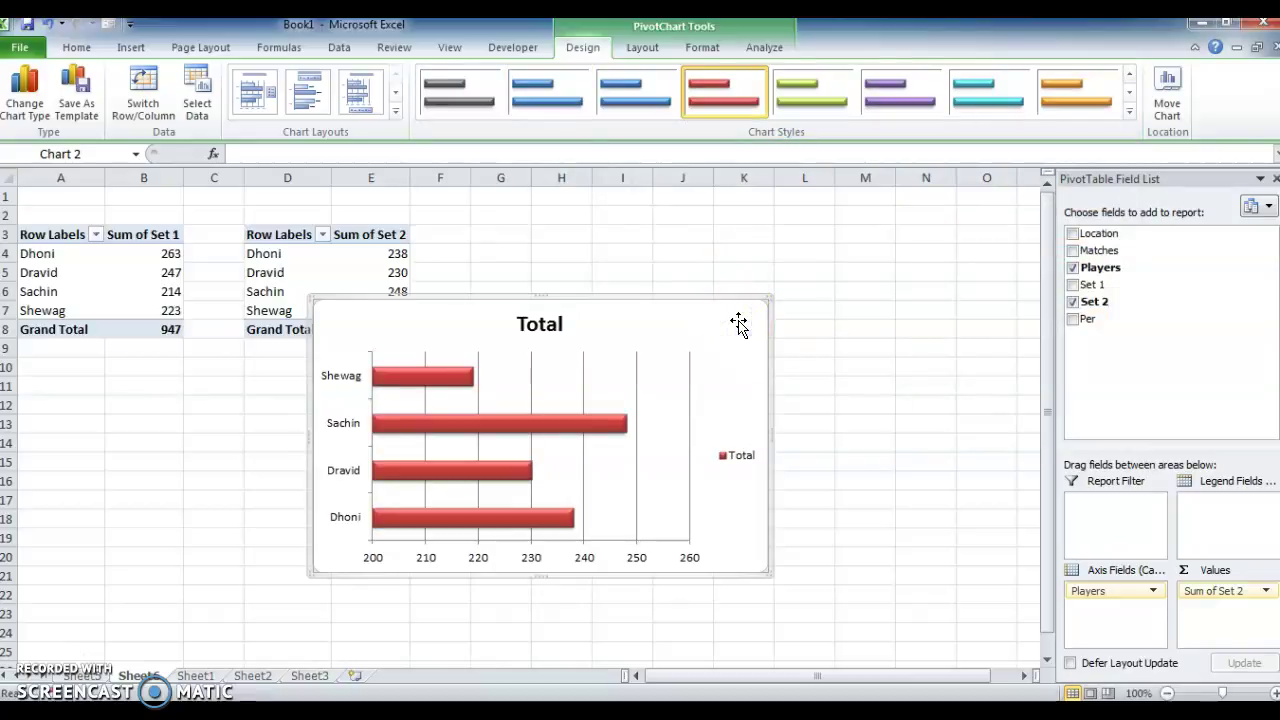
- Paste a copy of the bar chart onto Sheet5 beside the Set 1 line chart and close the PivotTable Field List
{"action": "left_click", "coordinate": [88, 677]}
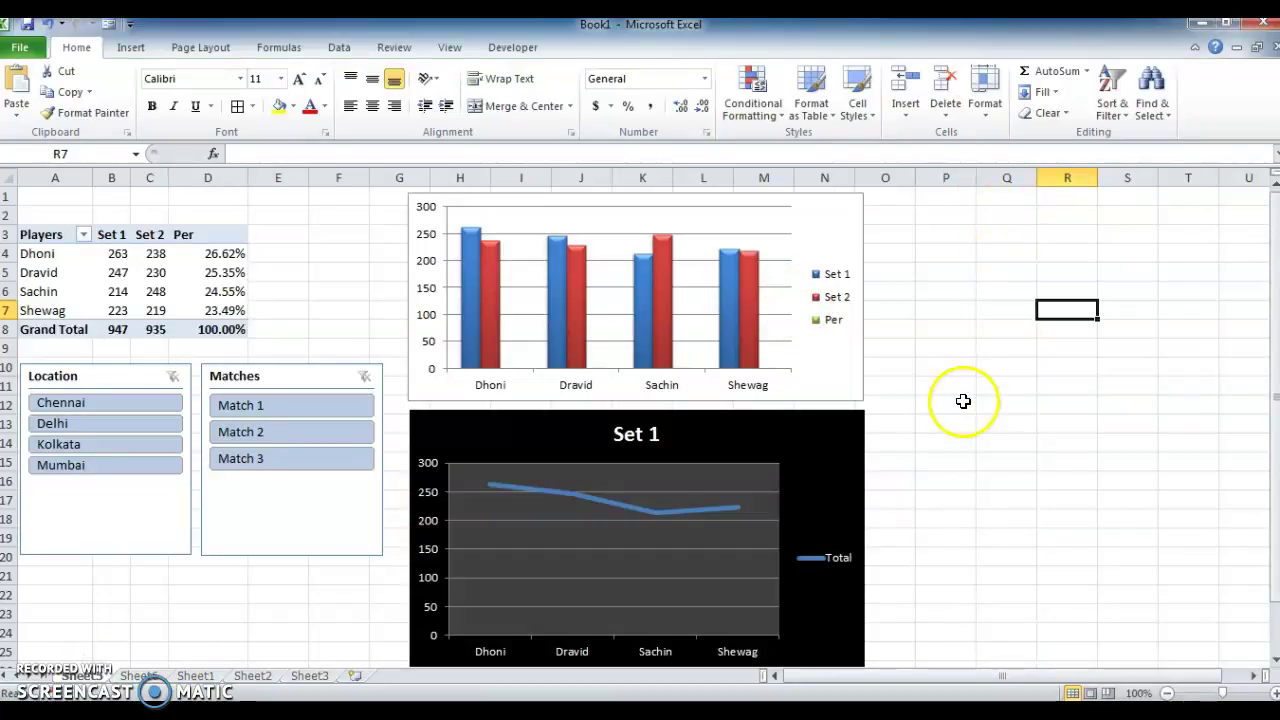
{"action": "left_click", "coordinate": [895, 420]}
{"action": "key", "text": "ctrl+v"}
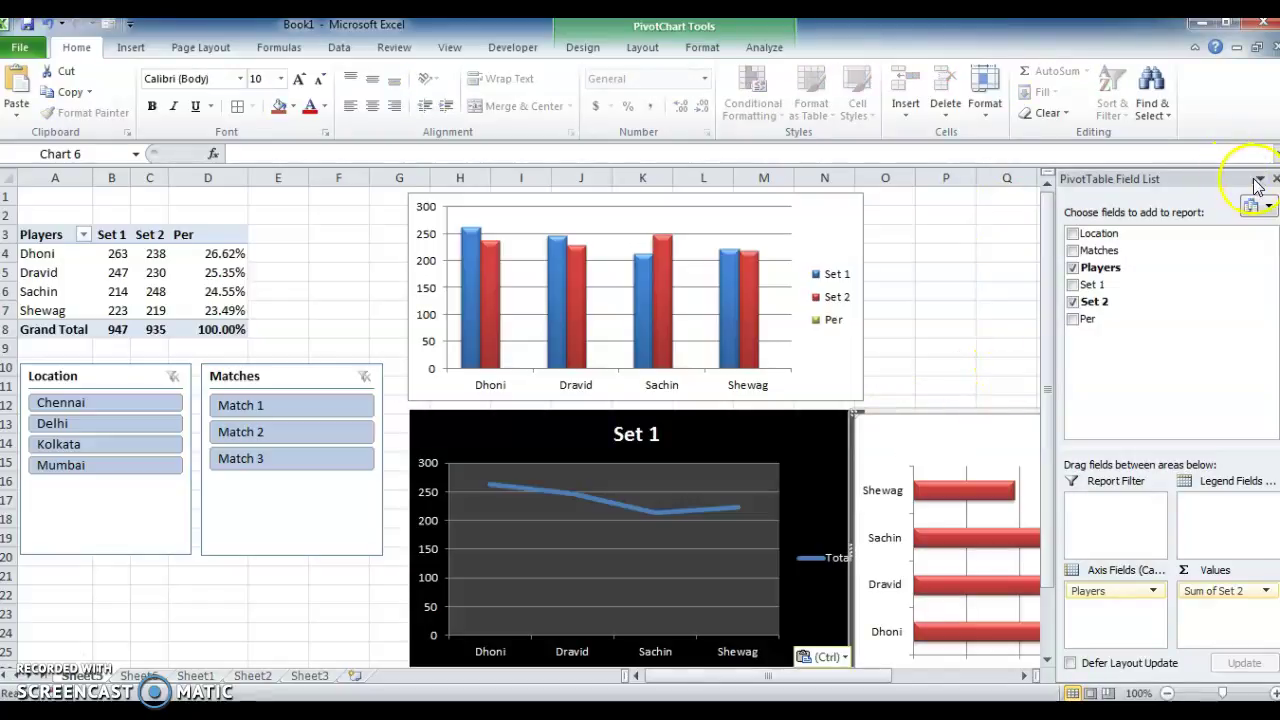
{"action": "left_click", "coordinate": [1274, 180]}
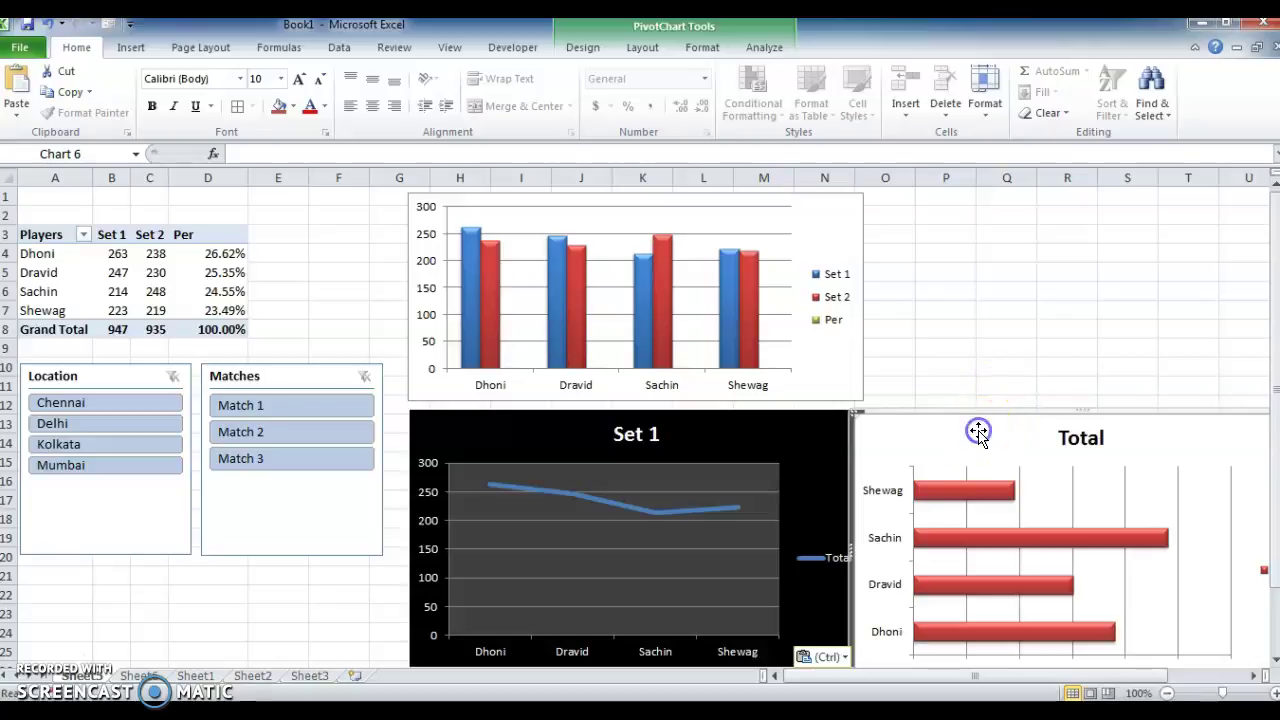
- Narrow the pasted bar chart from both sides so it fits beside the Set 1 line chart without overlapping it
{"action": "left_click_drag", "start_coordinate": [850, 553], "coordinate": [872, 550]}
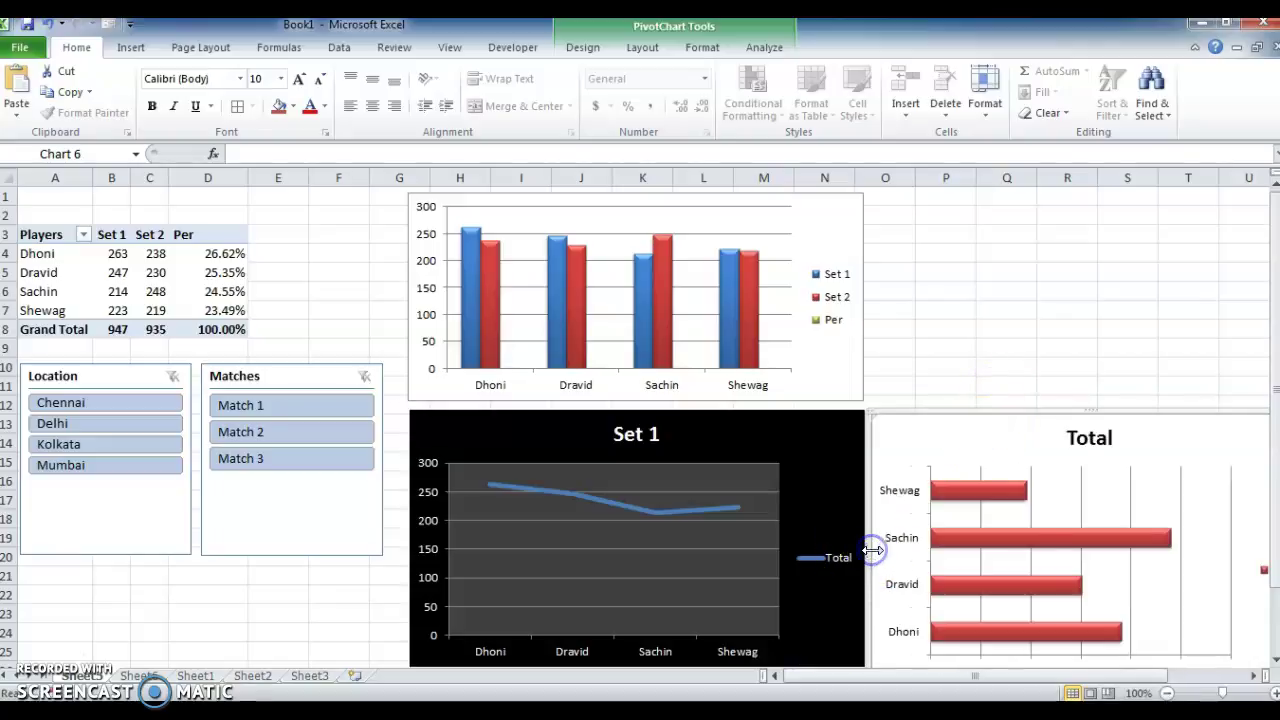
{"action": "left_click", "coordinate": [1255, 677]}
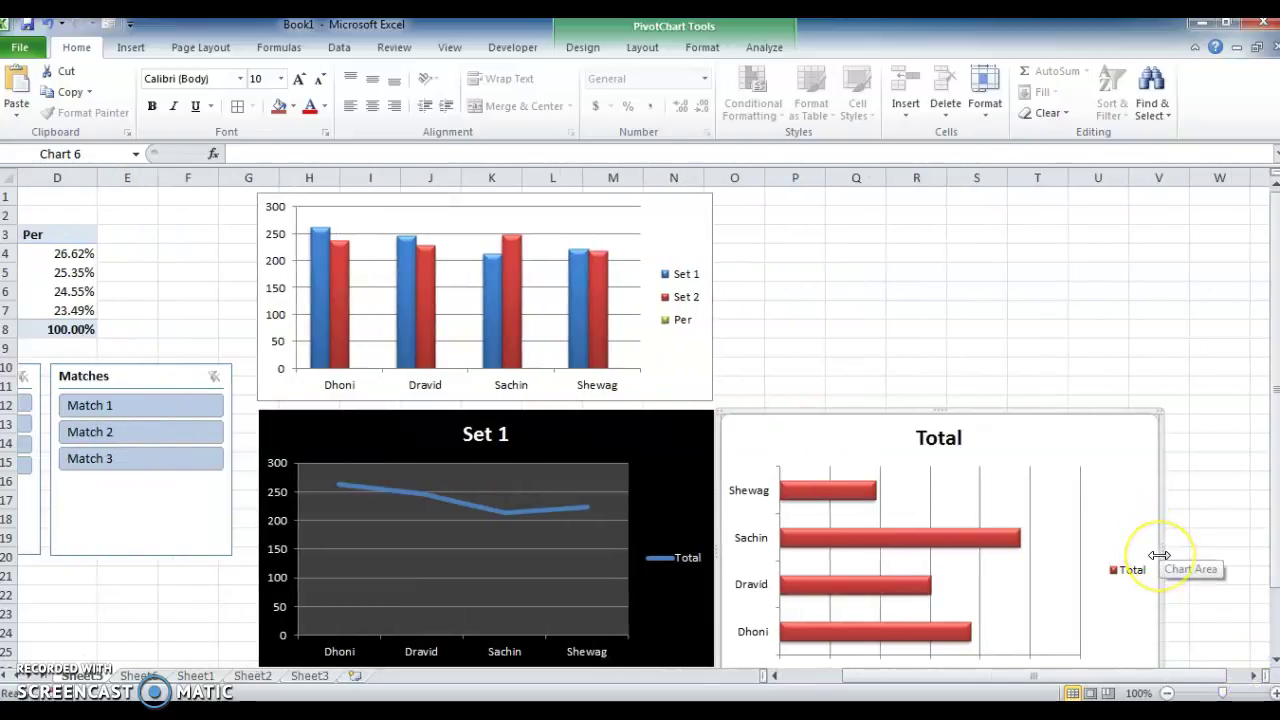
{"action": "left_click_drag", "start_coordinate": [1159, 555], "coordinate": [1120, 549]}
{"action": "left_click", "coordinate": [792, 678]}
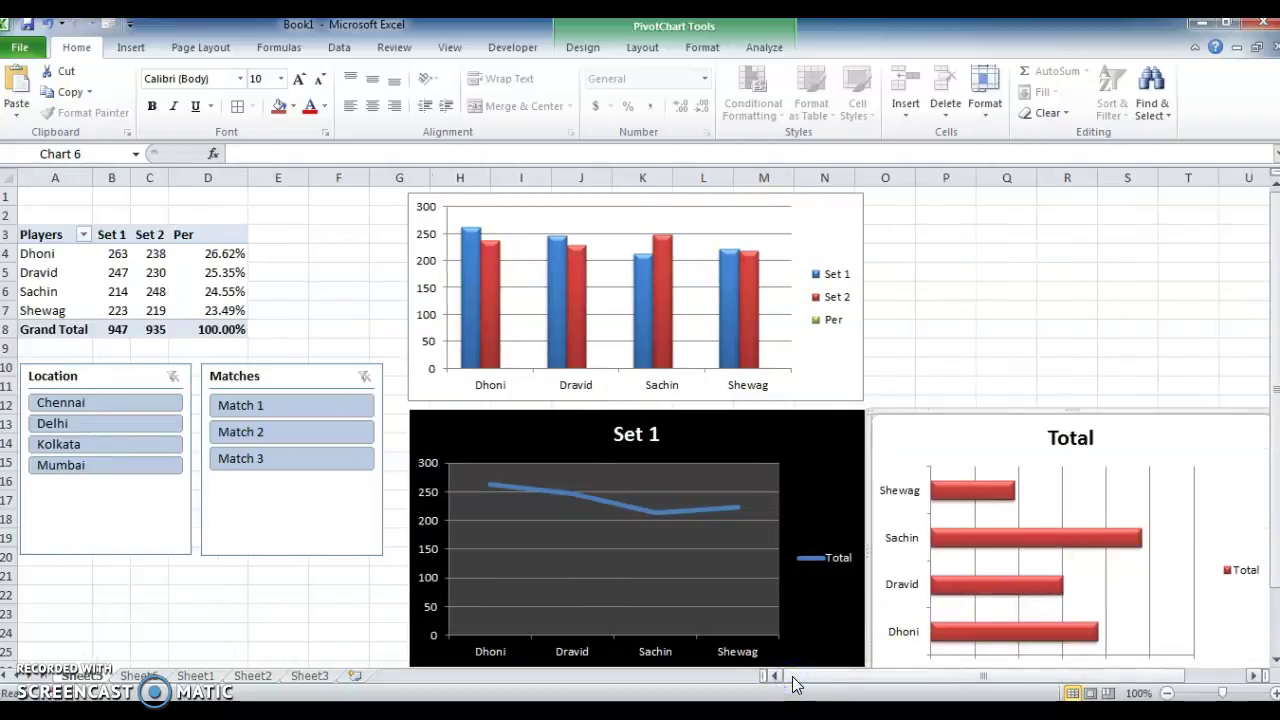
{"action": "left_click", "coordinate": [1258, 677]}
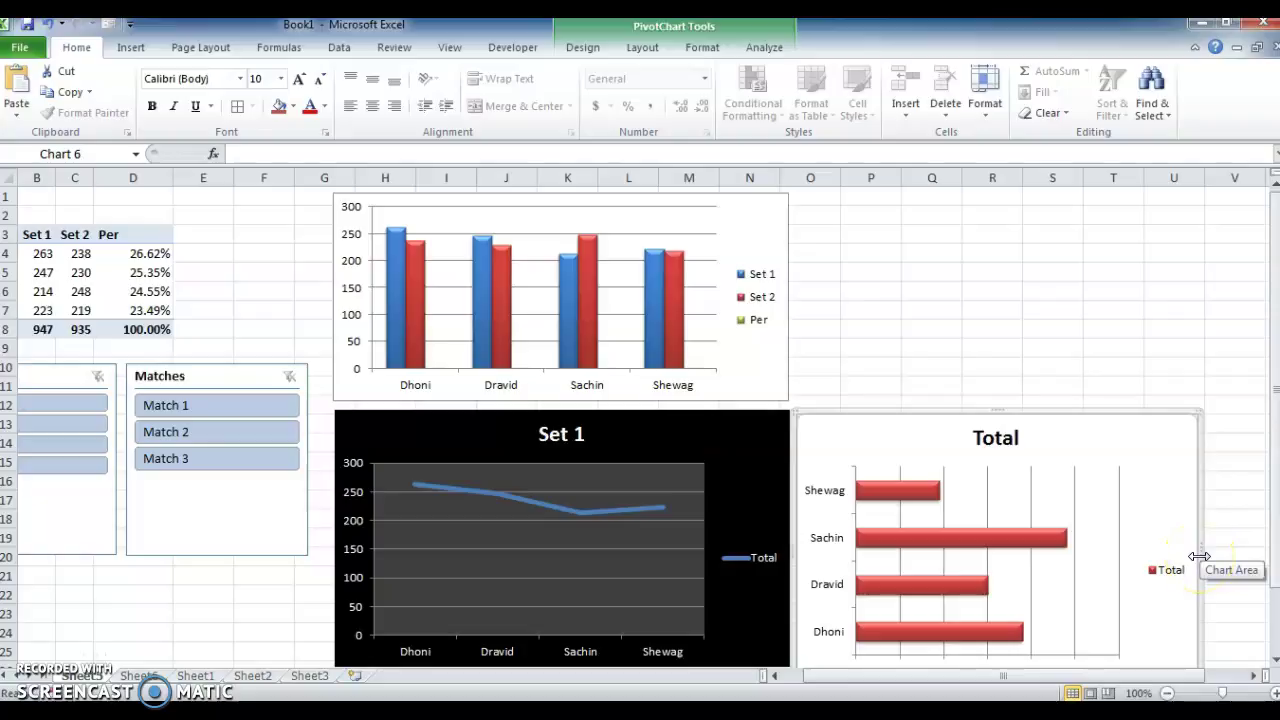
{"action": "left_click_drag", "start_coordinate": [1199, 556], "coordinate": [1168, 554]}
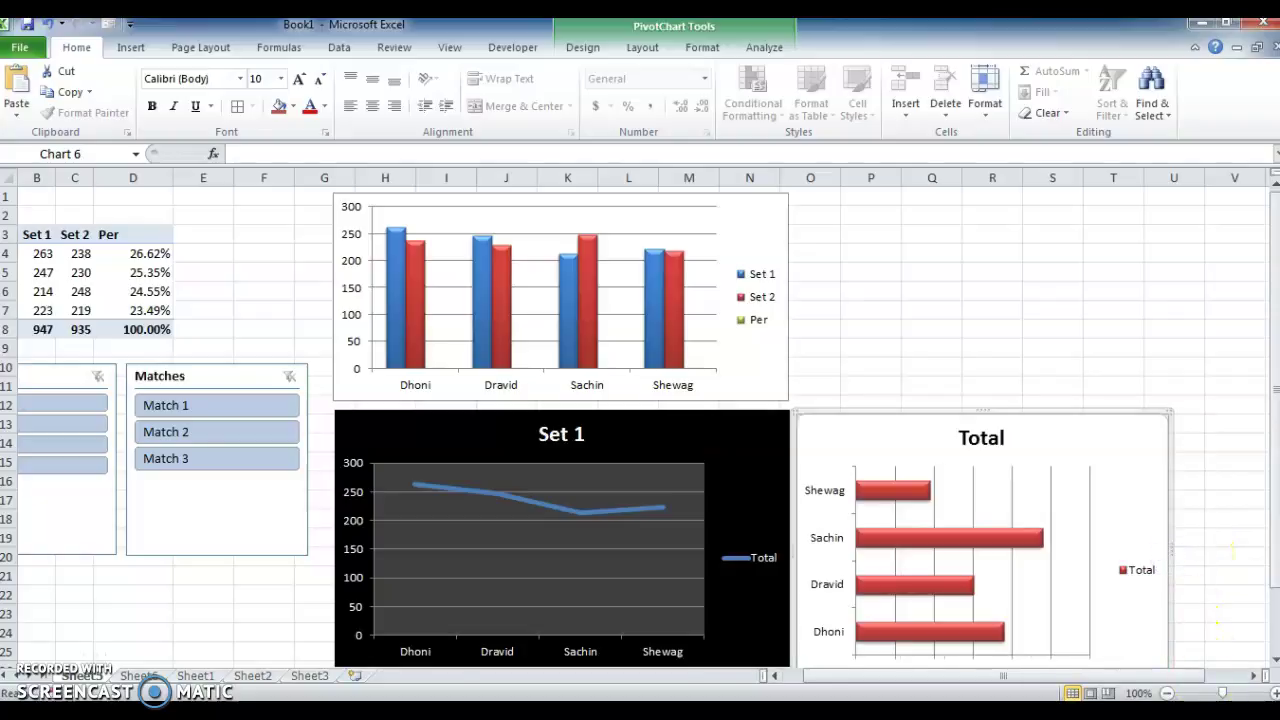
{"action": "left_click", "coordinate": [778, 677]}
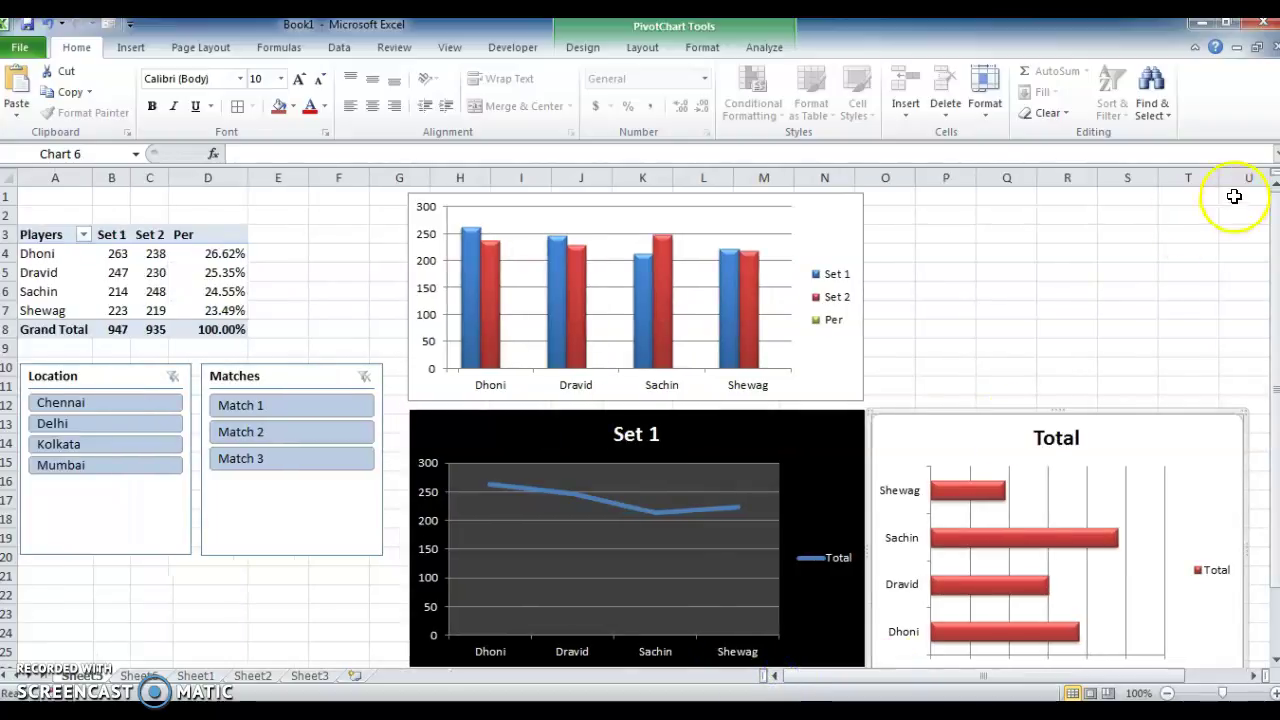
- Change the bar chart's title to "Set 2"
{"action": "left_click", "coordinate": [1060, 440]}
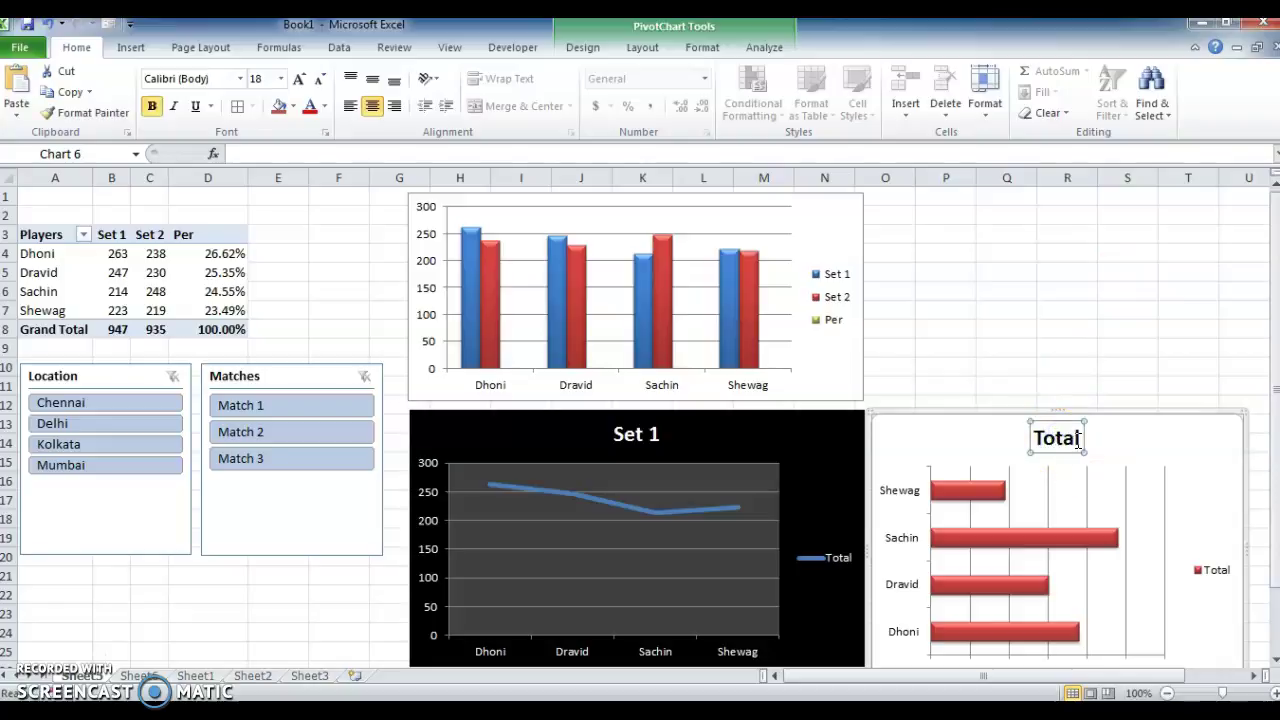
{"action": "double_click", "coordinate": [1079, 440]}
{"action": "type", "text": "Set 2"}
{"action": "left_click", "coordinate": [1033, 330]}
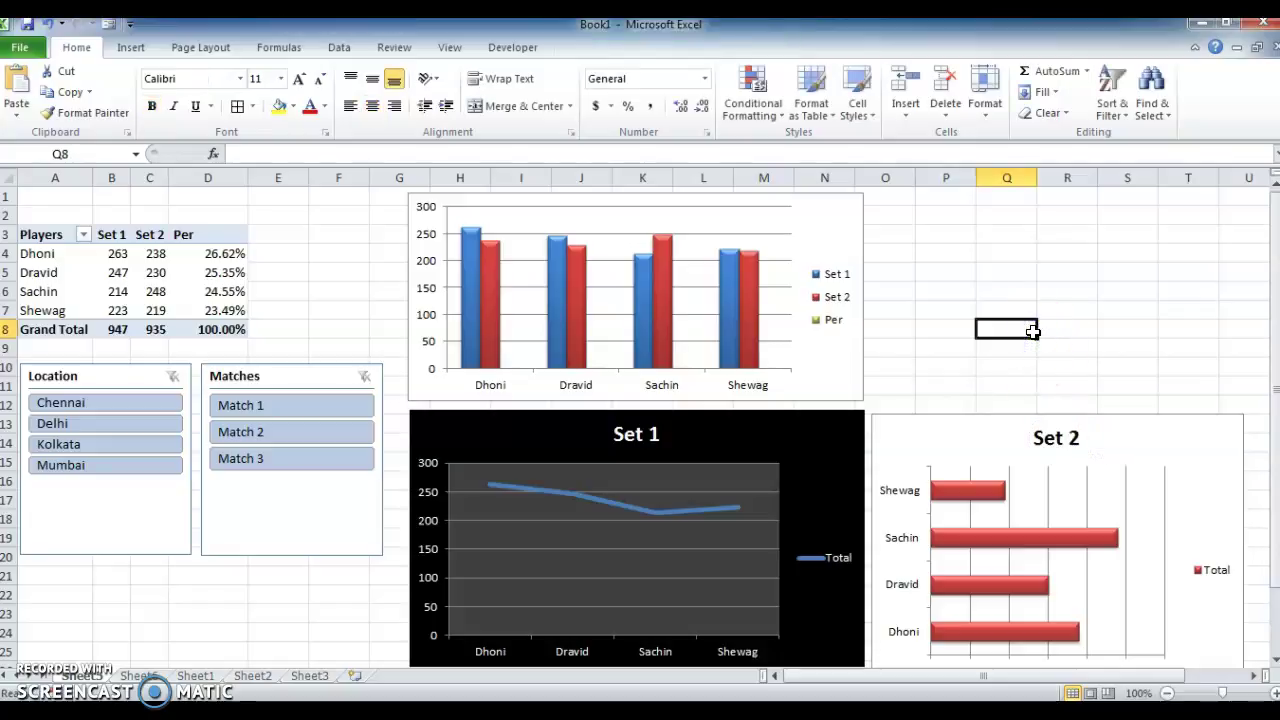
- Delete the original bar PivotChart from Sheet6 and return to the source data on Sheet1
{"action": "key", "text": "ctrl+End"}
{"action": "left_click", "coordinate": [137, 625]}
{"action": "left_click", "coordinate": [138, 676]}
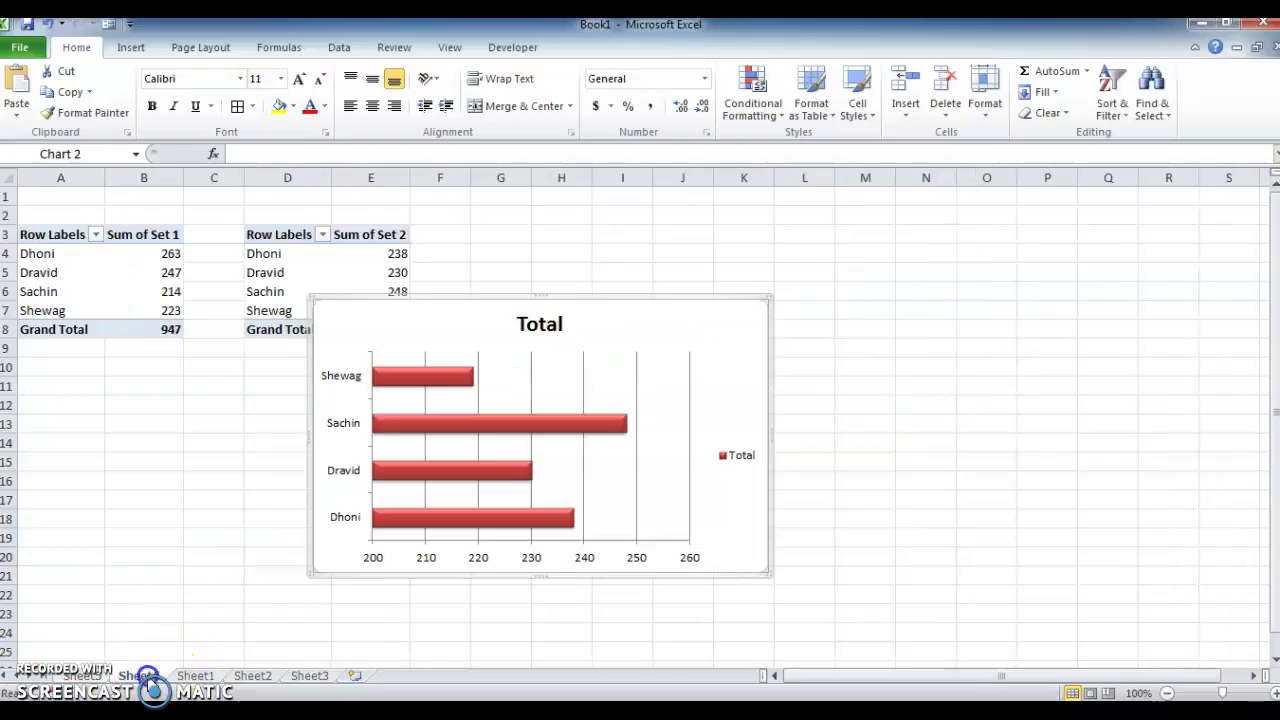
{"action": "key", "text": "Delete"}
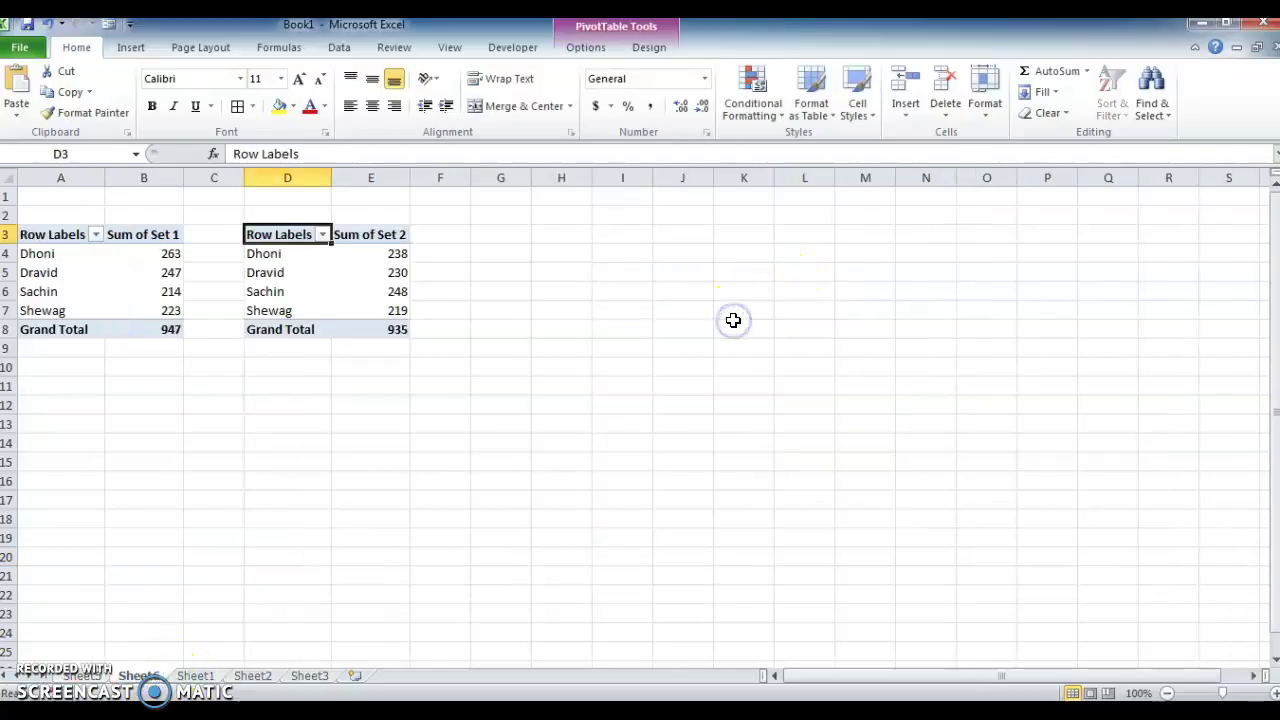
{"action": "left_click", "coordinate": [195, 676]}
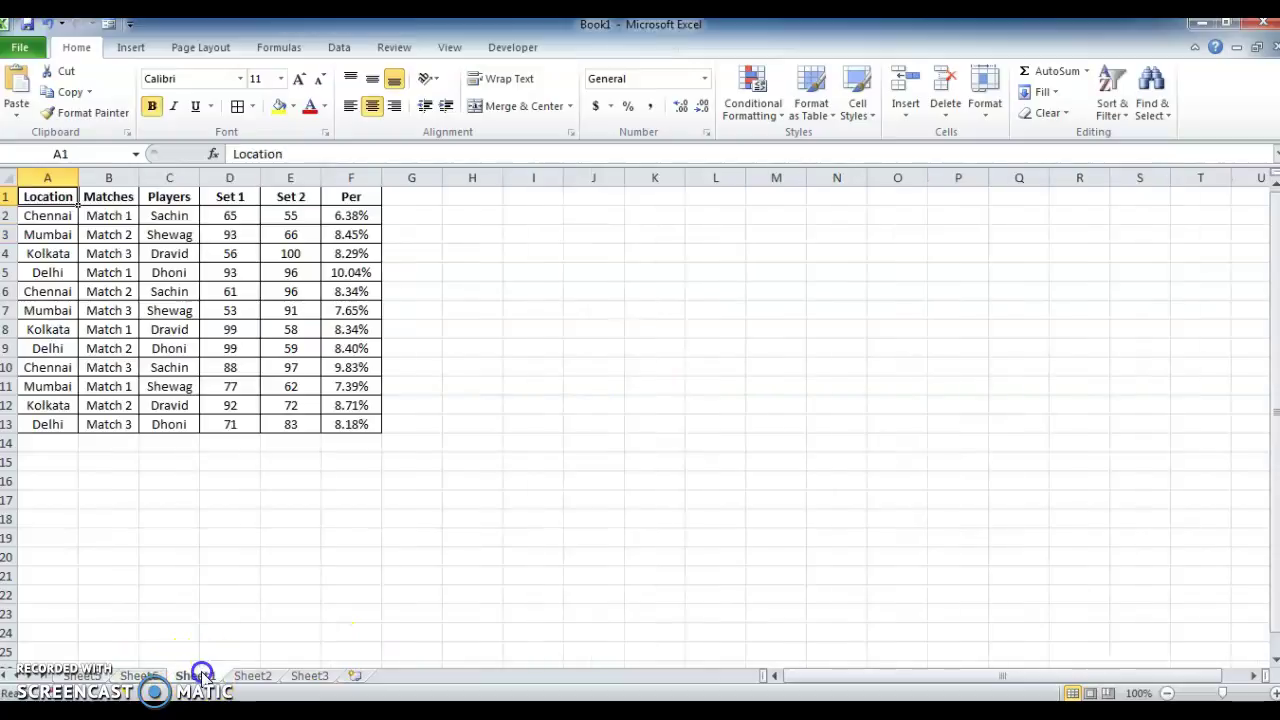
- Try to create another PivotTable on an existing worksheet with the PivotTable and PivotChart Wizard, reusing PivotTable4 as source
{"action": "key", "text": "alt+d"}
{"action": "key", "text": "p"}
{"action": "key", "text": "Return"}
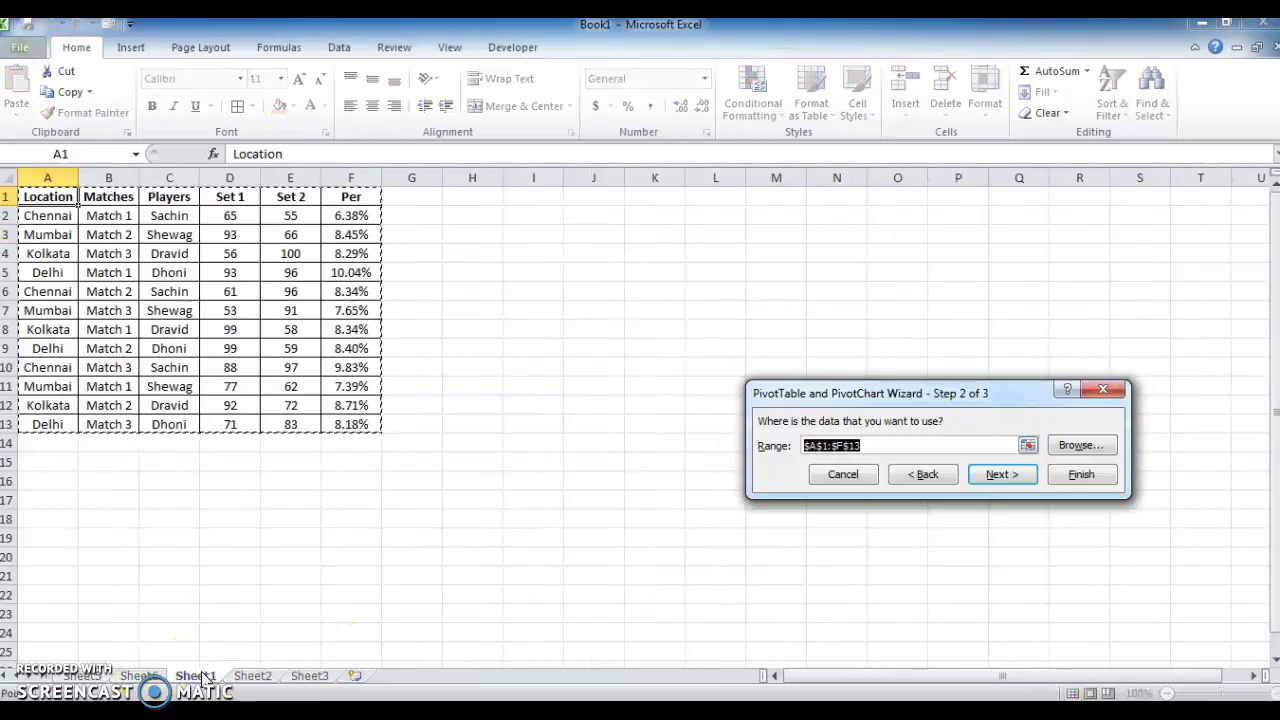
{"action": "key", "text": "Return"}
{"action": "key", "text": "Return"}
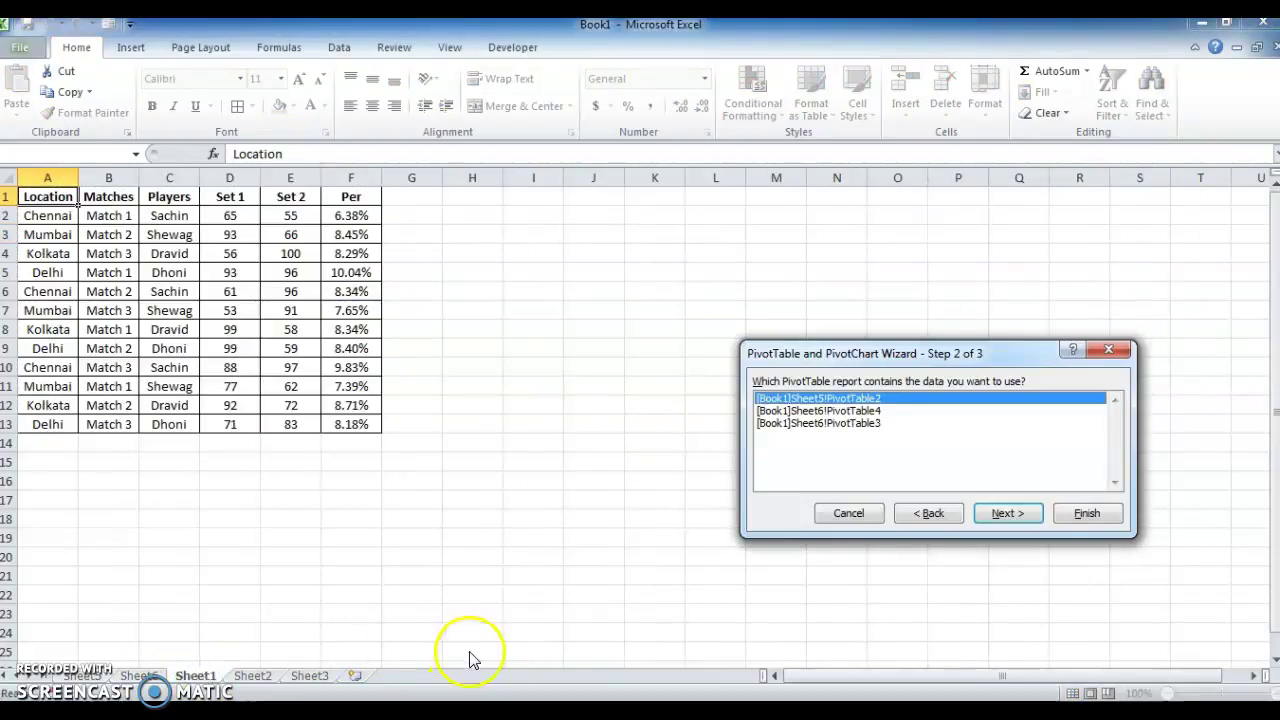
{"action": "left_click", "coordinate": [851, 411]}
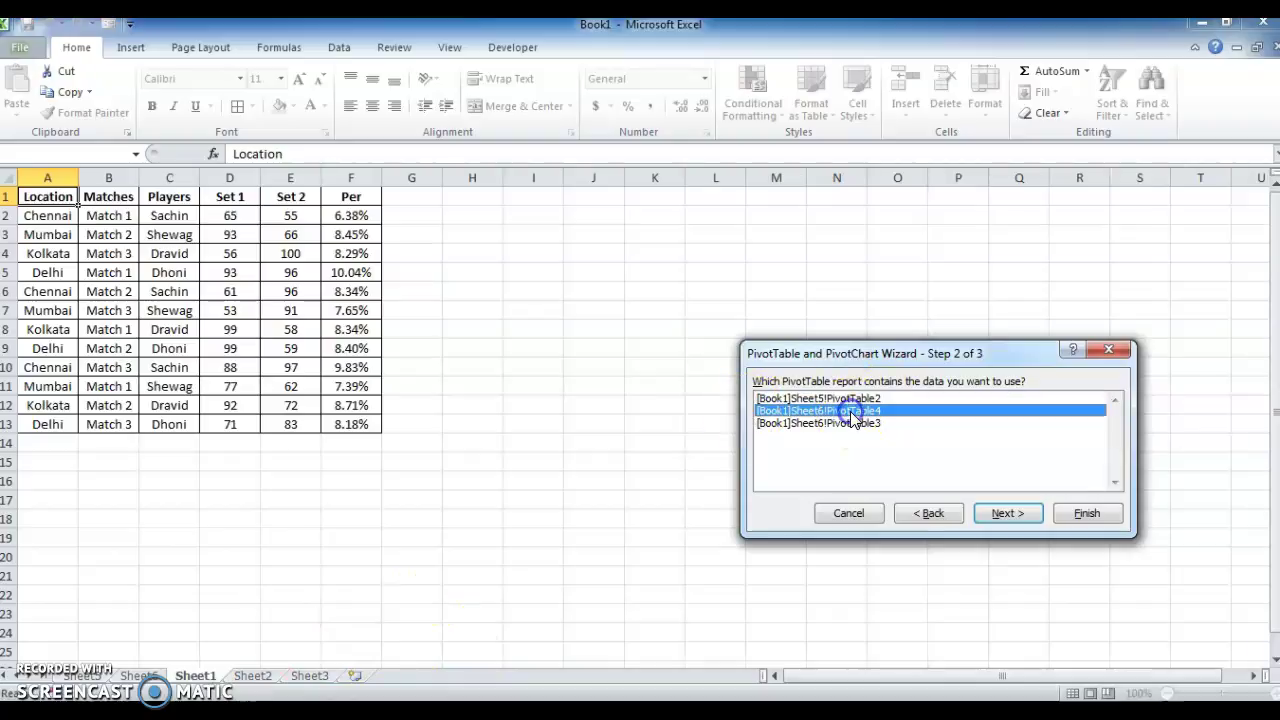
{"action": "key", "text": "Return"}
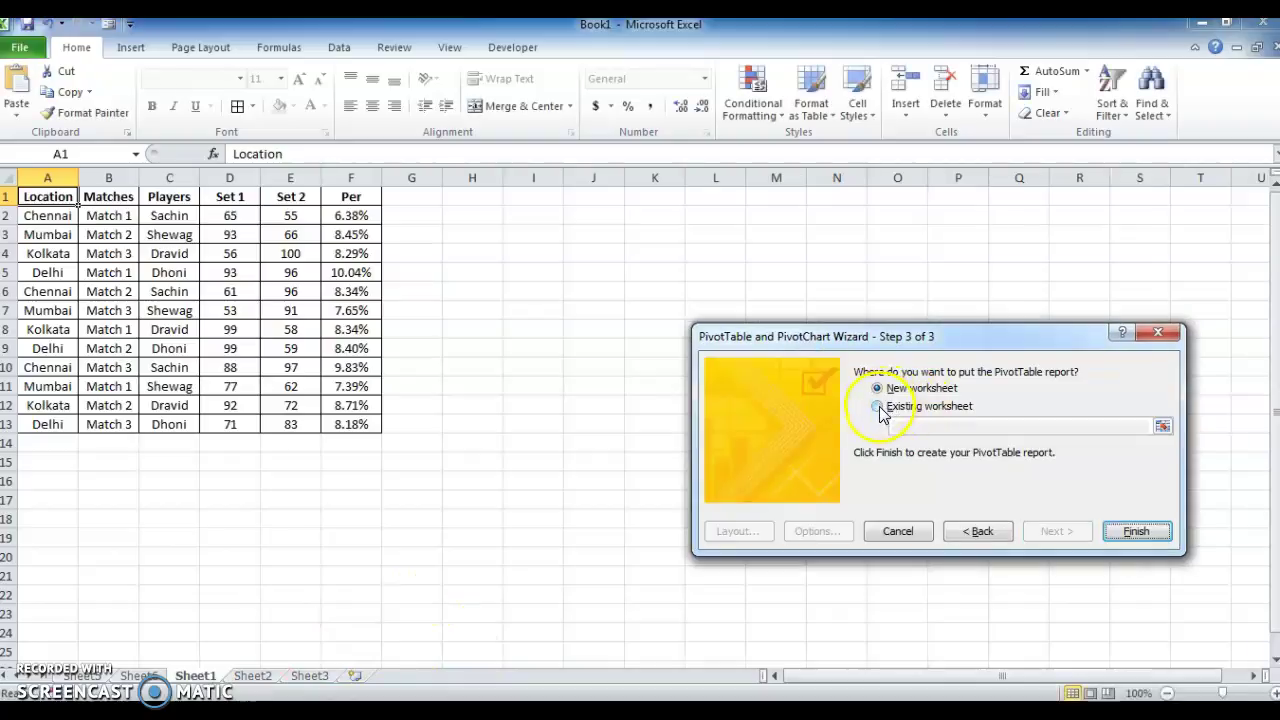
{"action": "left_click", "coordinate": [878, 408]}
{"action": "left_click", "coordinate": [1134, 531]}
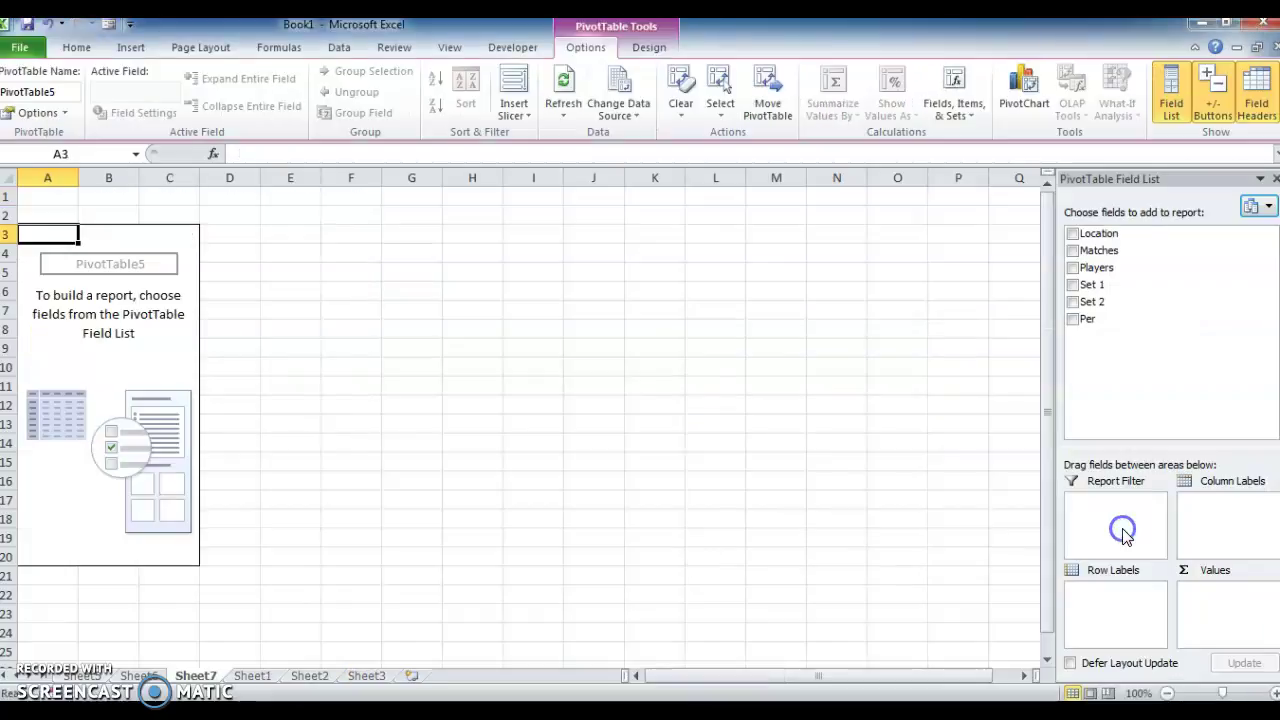
- Delete Sheet7, which holds the empty PivotTable
{"action": "left_click", "coordinate": [811, 473]}
{"action": "key", "text": "alt+h"}
{"action": "key", "text": "d"}
{"action": "key", "text": "s"}
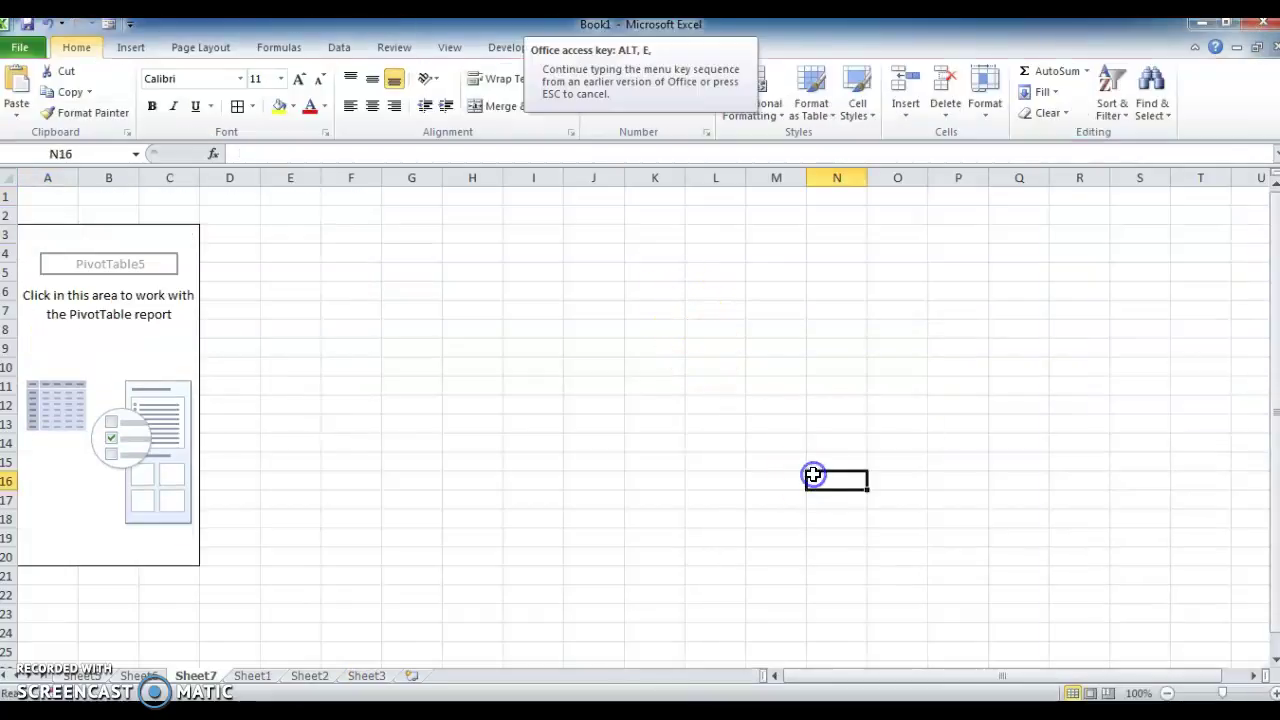
{"action": "key", "text": "Return"}
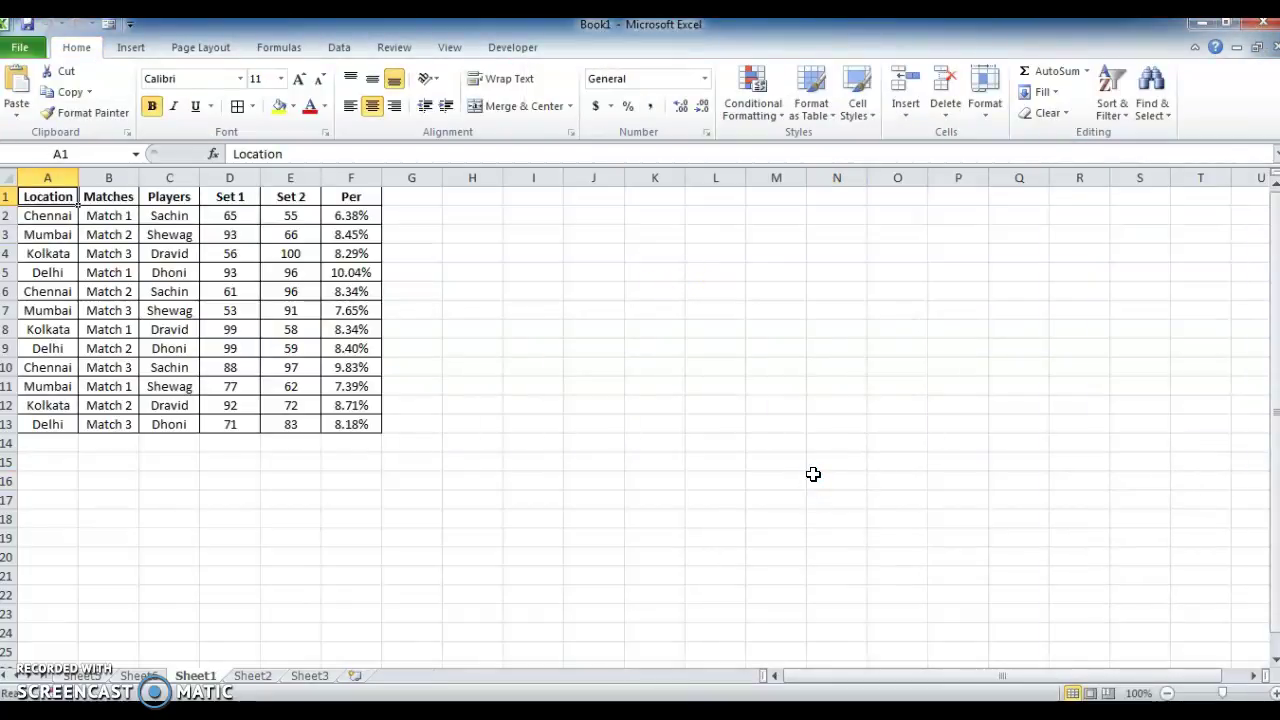
- Start another PivotTable from the Sheet1 data with the PivotTable and PivotChart Wizard, reusing PivotTable4 on Sheet6 as the source report
{"action": "key", "text": "alt+d"}
{"action": "key", "text": "p"}
{"action": "key", "text": "Return"}
{"action": "key", "text": "Return"}
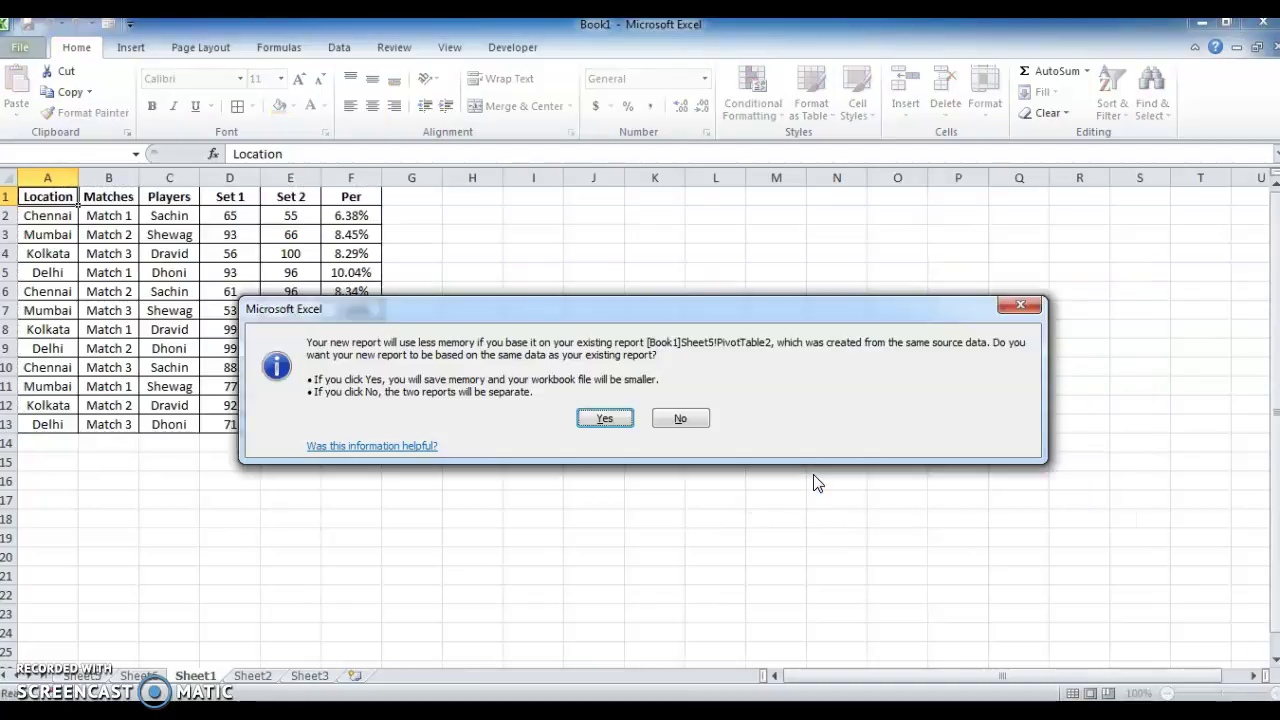
{"action": "key", "text": "Return"}
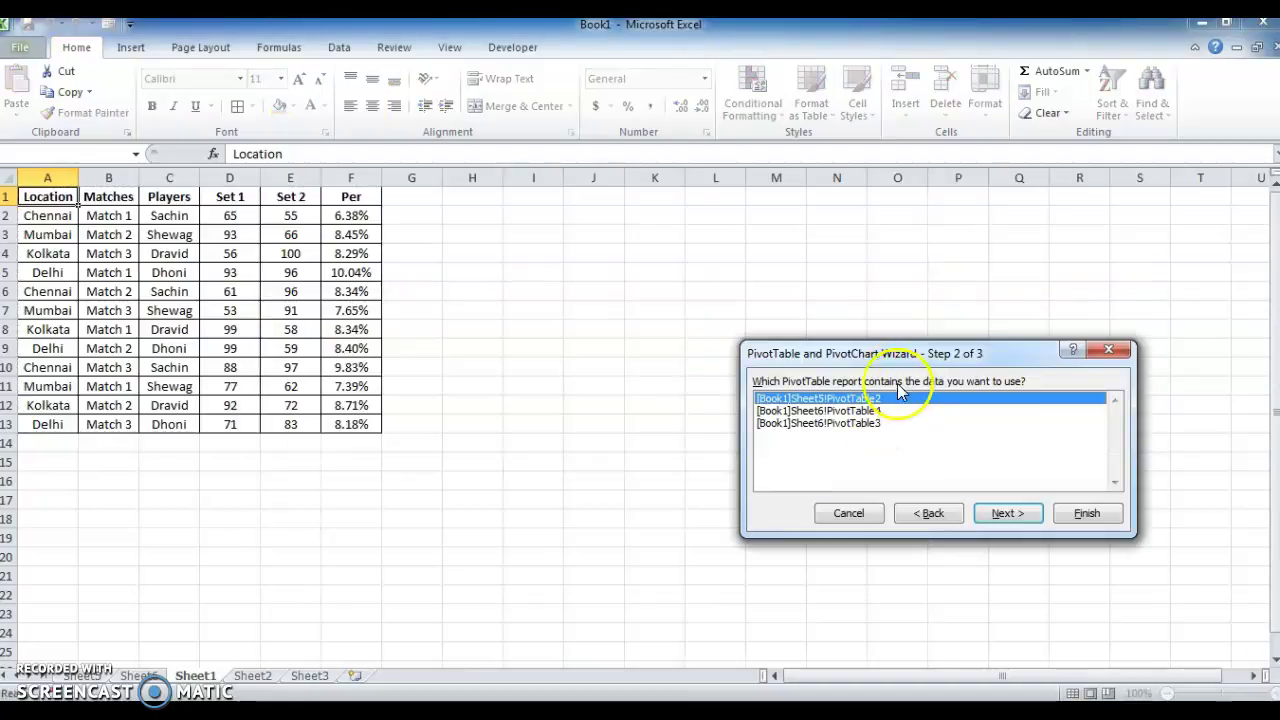
{"action": "left_click", "coordinate": [820, 411]}
{"action": "key", "text": "Return"}
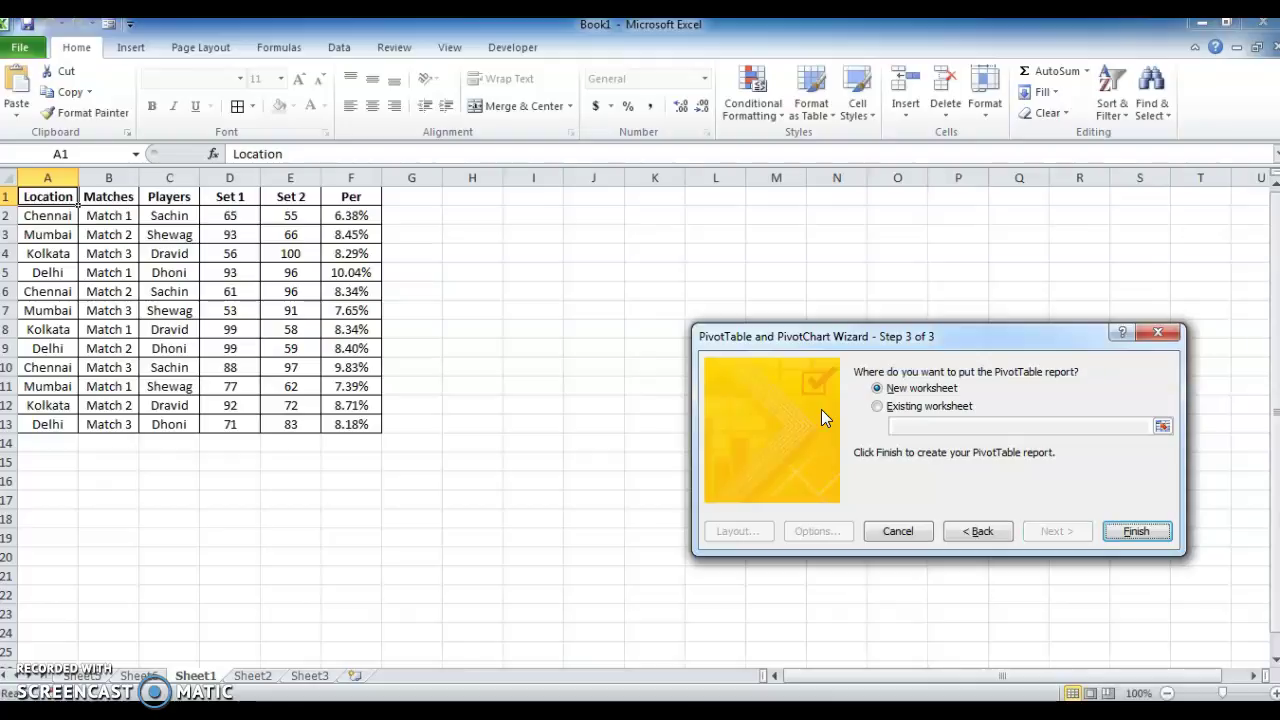
- Place the new PivotTable on the existing worksheet at Sheet6!$G$3 and add the Players and Per fields to it
{"action": "left_click", "coordinate": [877, 406]}
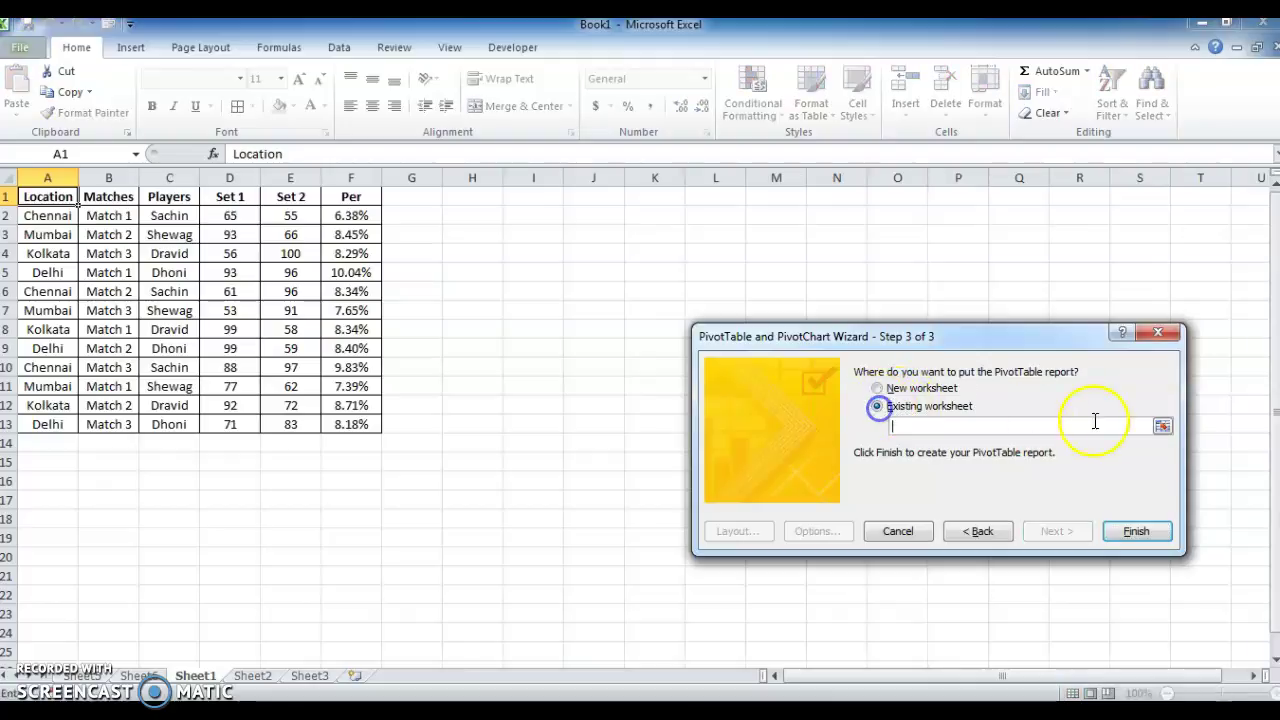
{"action": "left_click", "coordinate": [1164, 427]}
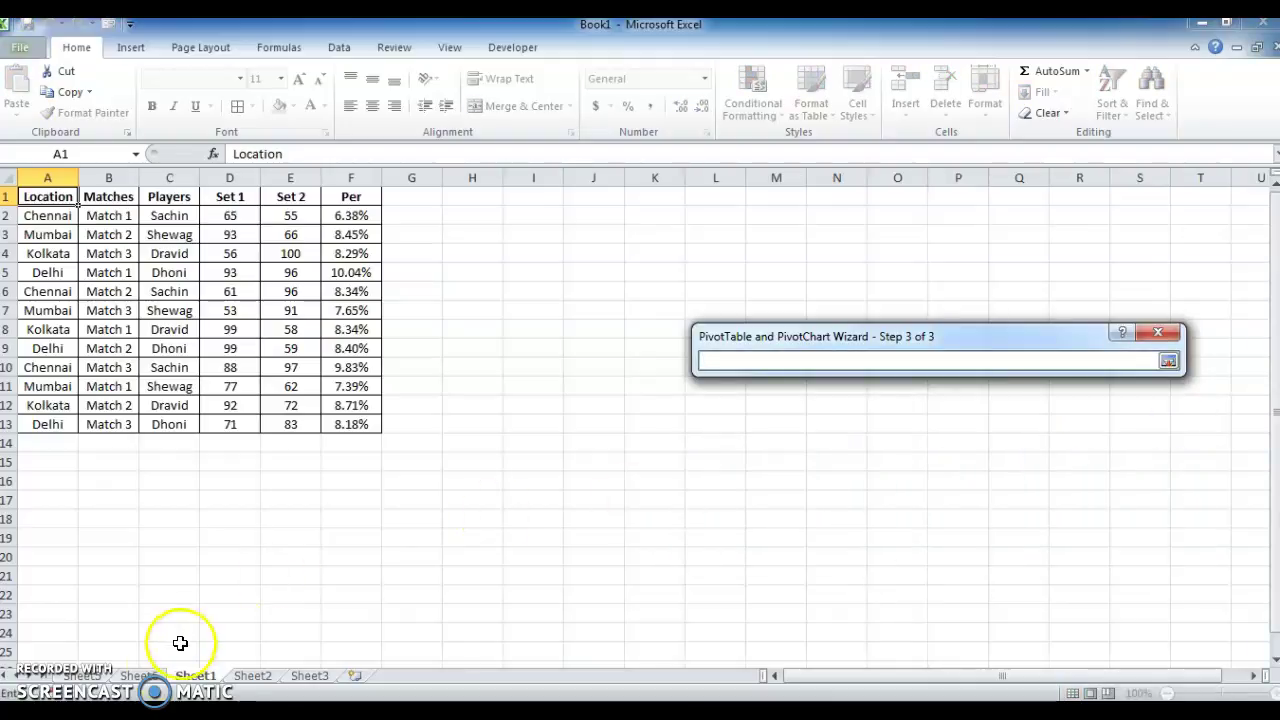
{"action": "left_click", "coordinate": [155, 682]}
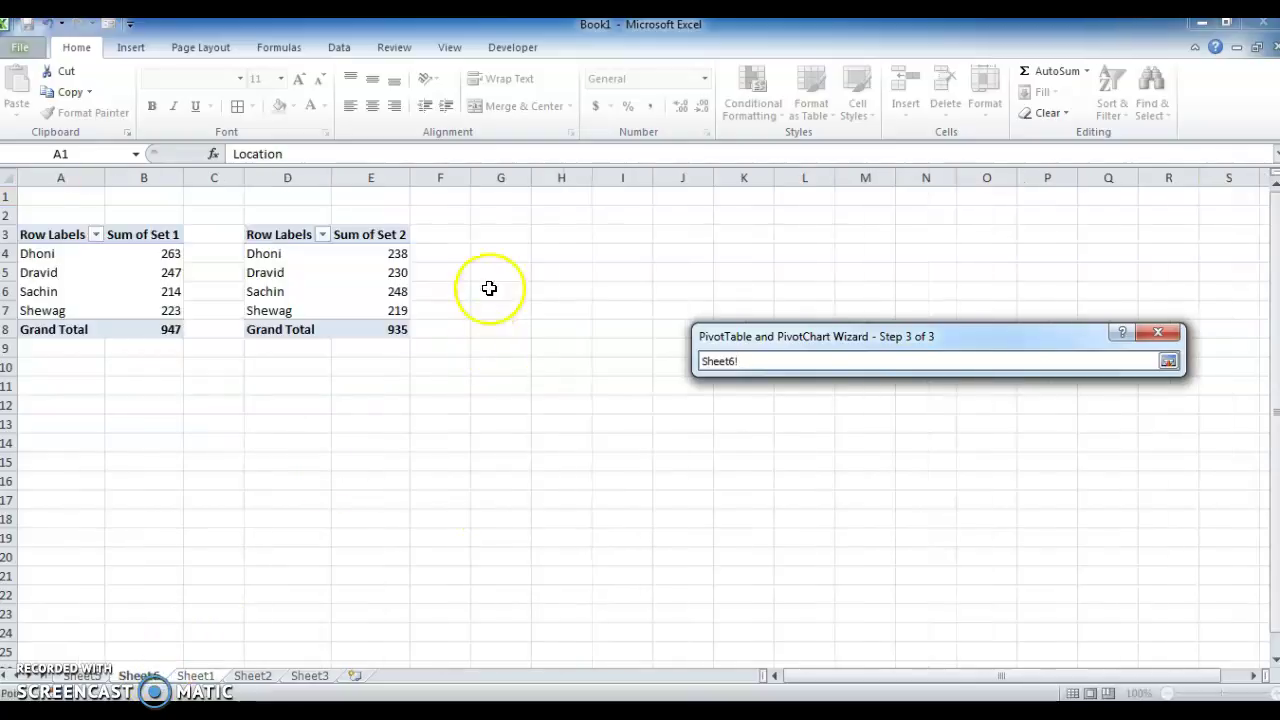
{"action": "left_click", "coordinate": [497, 239]}
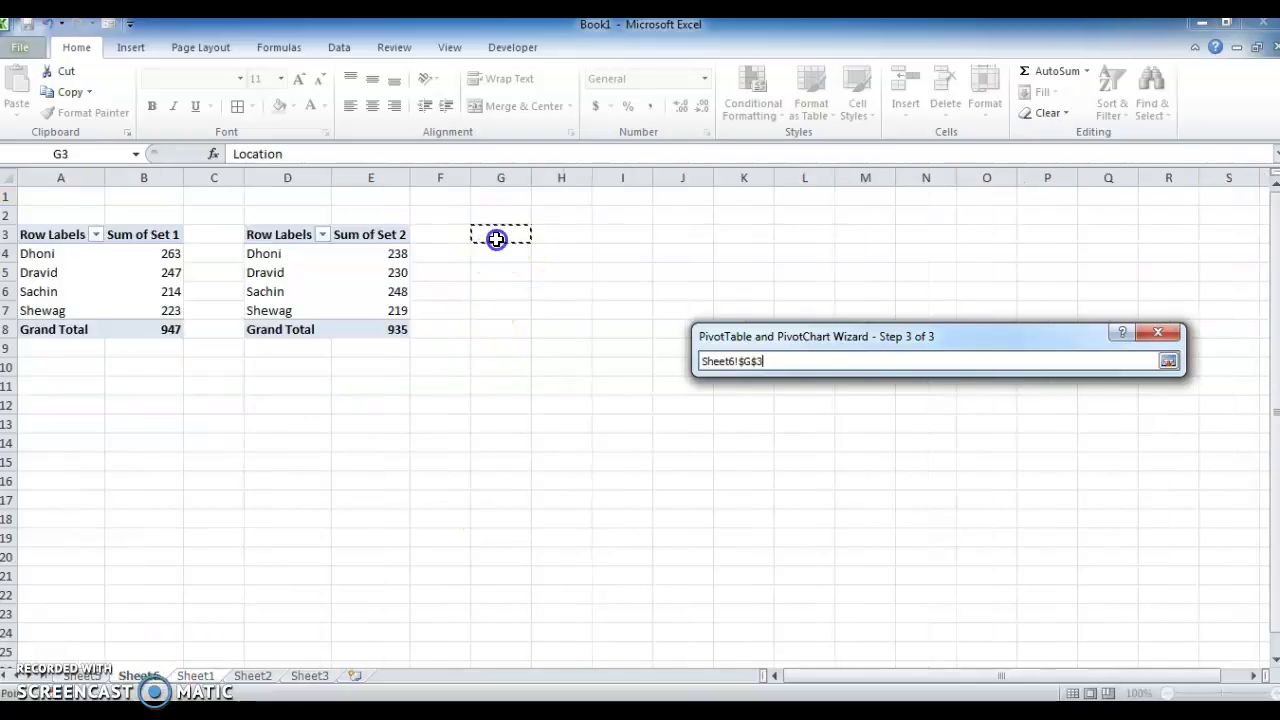
{"action": "left_click", "coordinate": [1168, 361]}
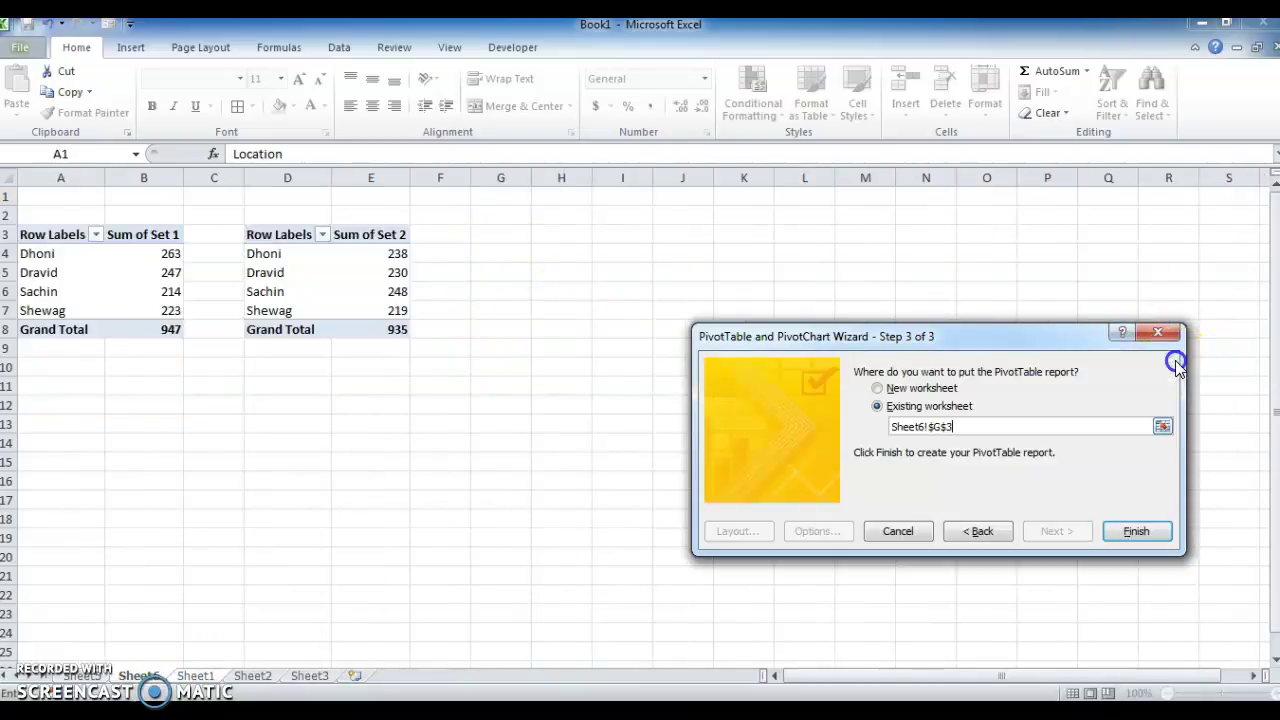
{"action": "left_click", "coordinate": [1130, 533]}
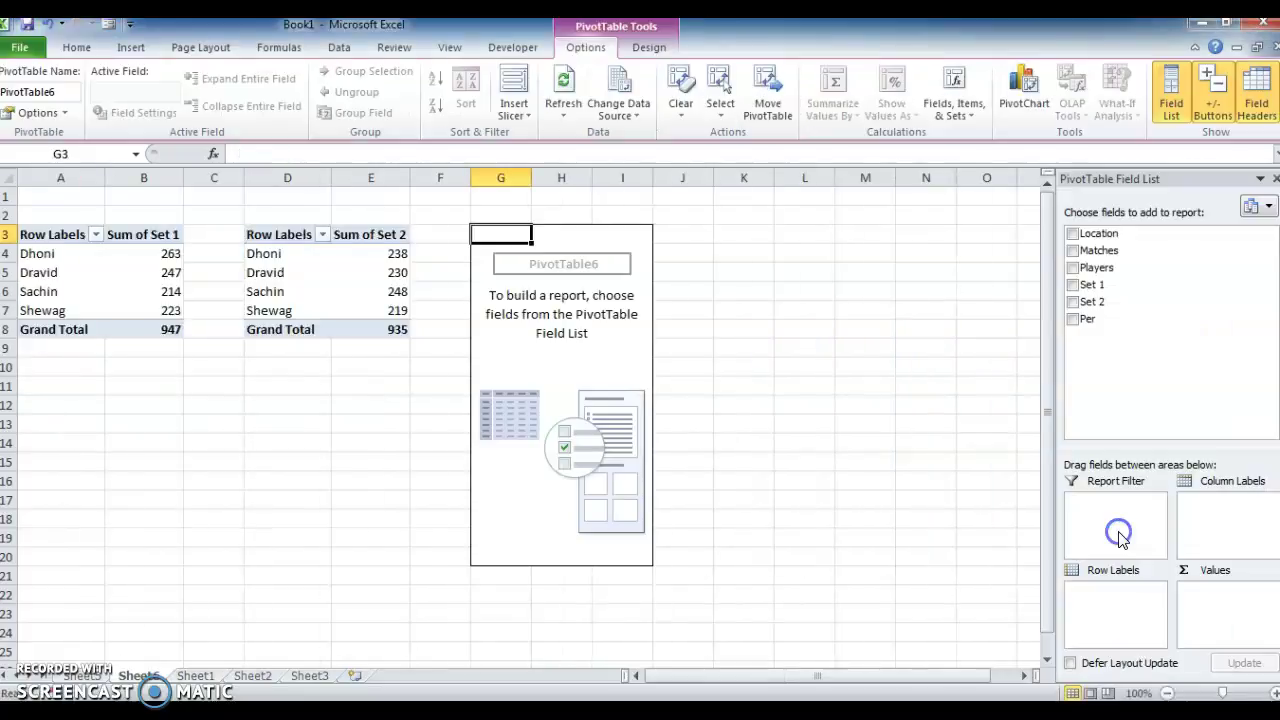
{"action": "left_click", "coordinate": [1074, 269]}
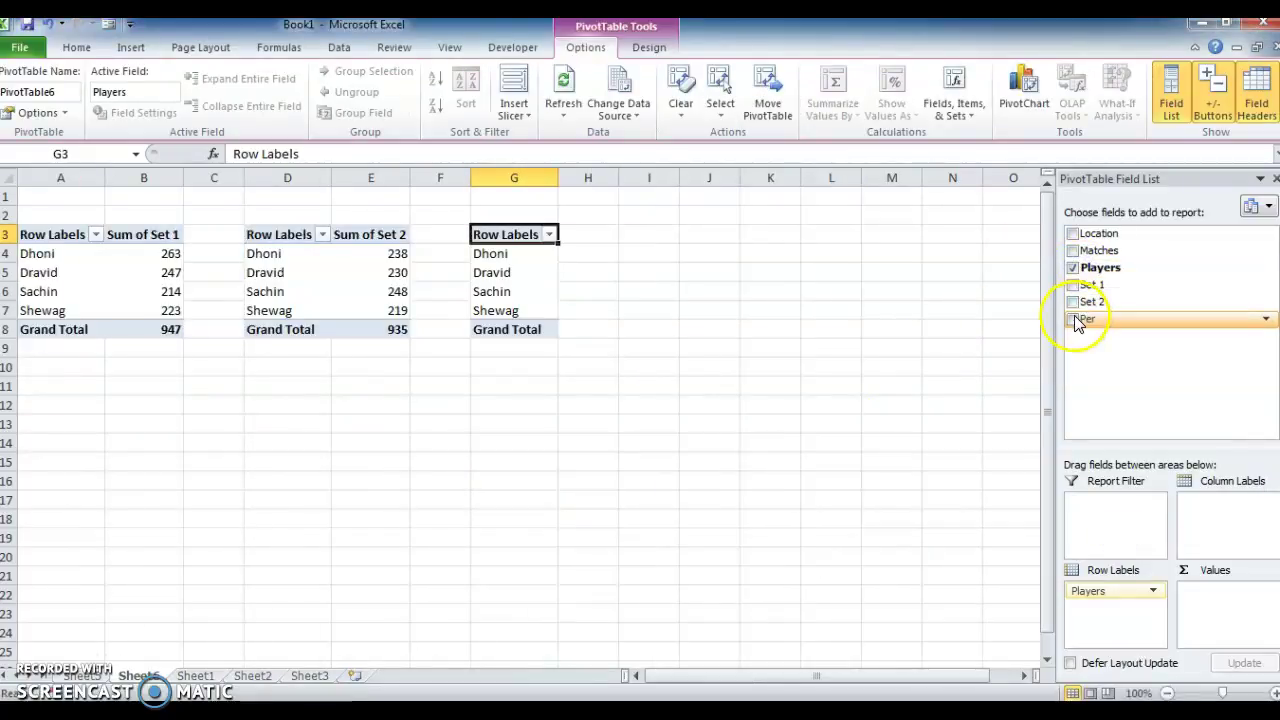
{"action": "left_click", "coordinate": [1074, 319]}
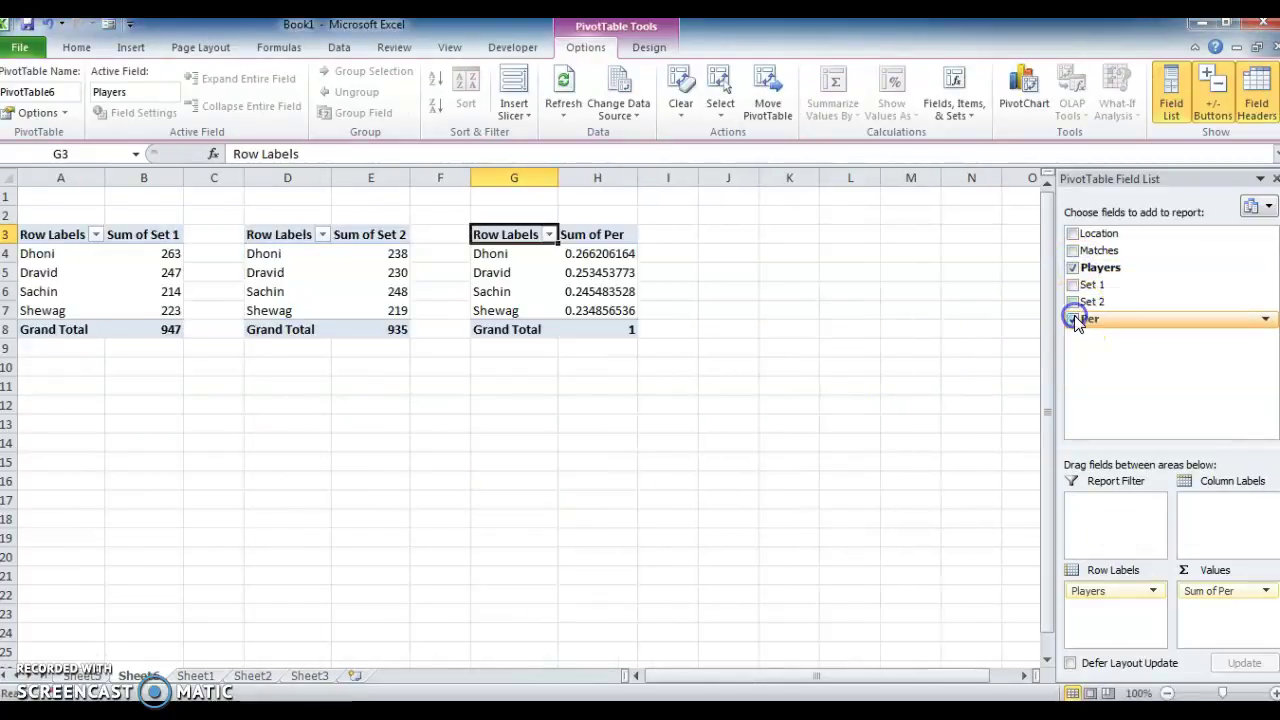
- Format all Sum of Per values in the new PivotTable as Percentage
{"action": "left_click", "coordinate": [614, 248]}
{"action": "left_click", "coordinate": [614, 248]}
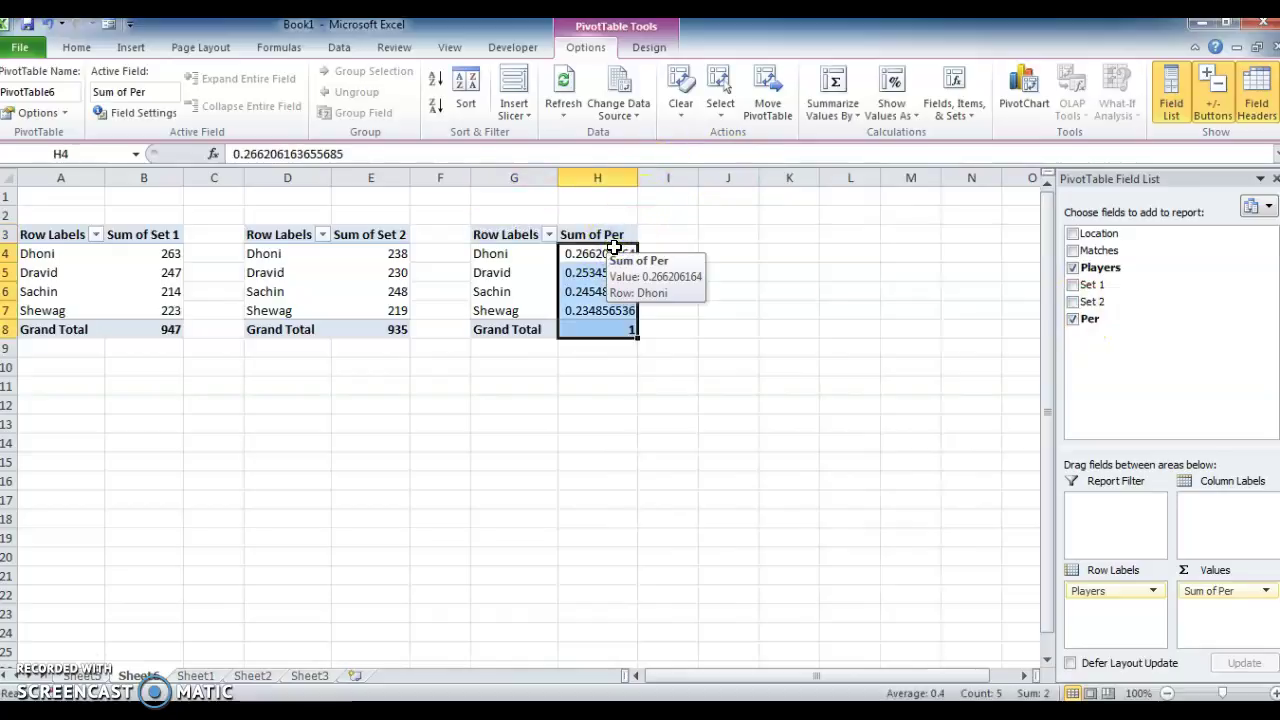
{"action": "key", "text": "ctrl+1"}
{"action": "key", "text": "Down"}
{"action": "key", "text": "Down"}
{"action": "key", "text": "Down"}
{"action": "key", "text": "Down"}
{"action": "key", "text": "Down"}
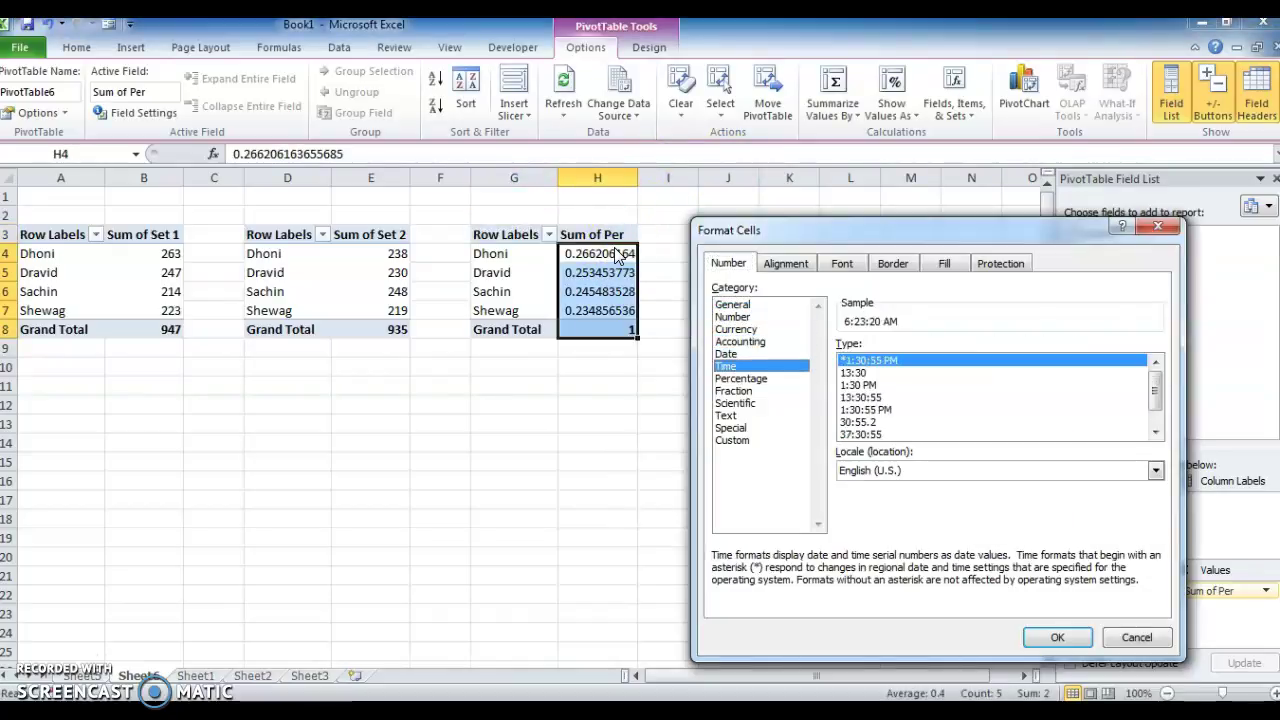
{"action": "key", "text": "Down"}
{"action": "key", "text": "Return"}
{"action": "key", "text": "Up"}
{"action": "key", "text": "Left"}
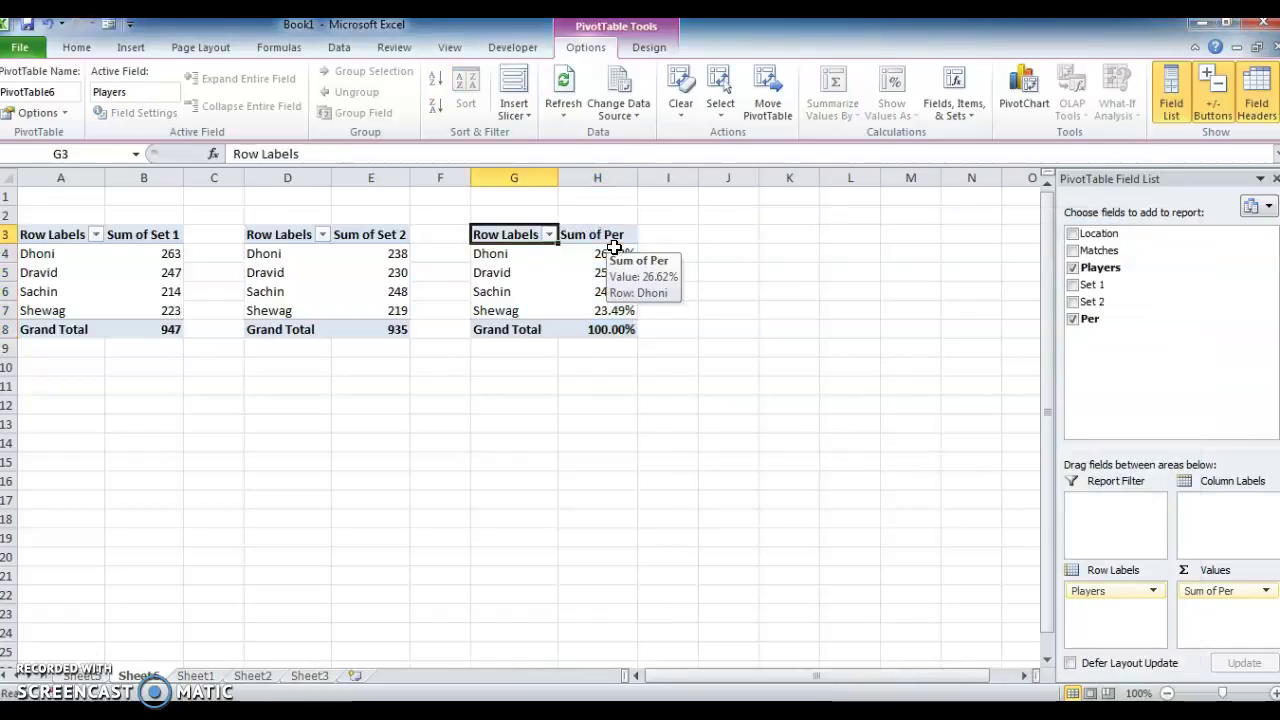
- Insert a basic pie PivotChart from the Per PivotTable and hide all of its field buttons
{"action": "left_click", "coordinate": [1022, 90]}
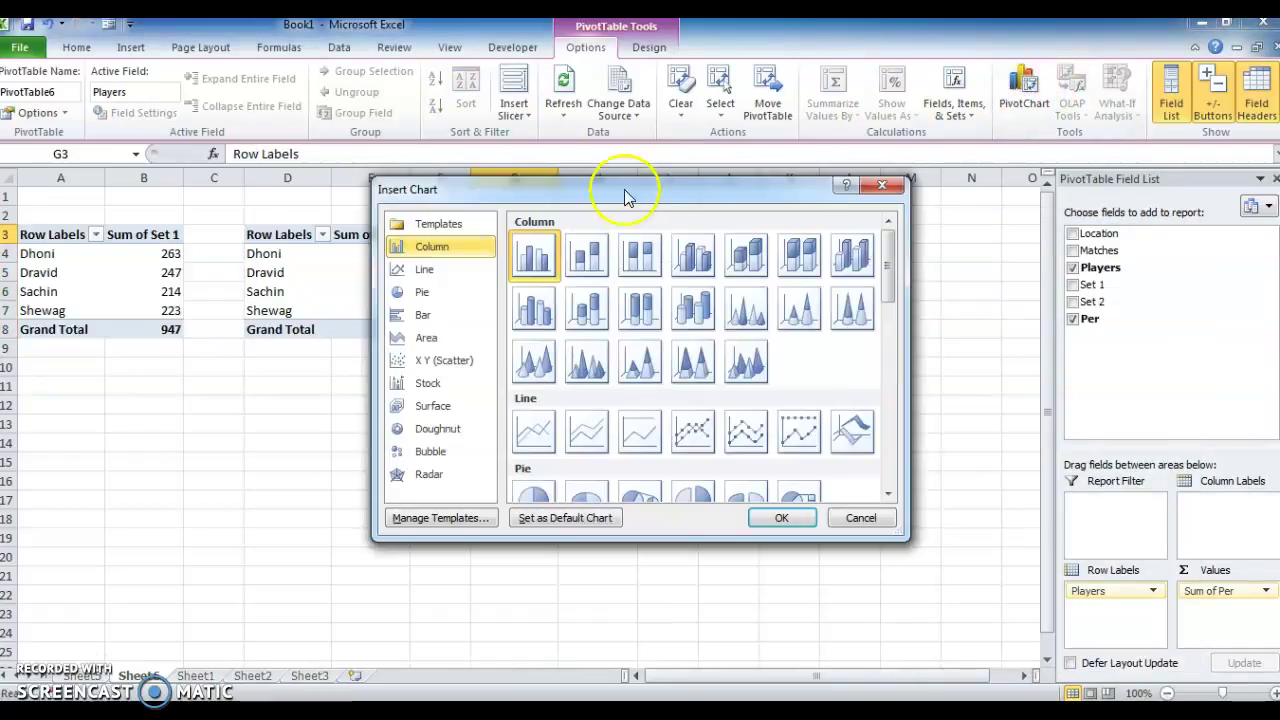
{"action": "left_click", "coordinate": [442, 290]}
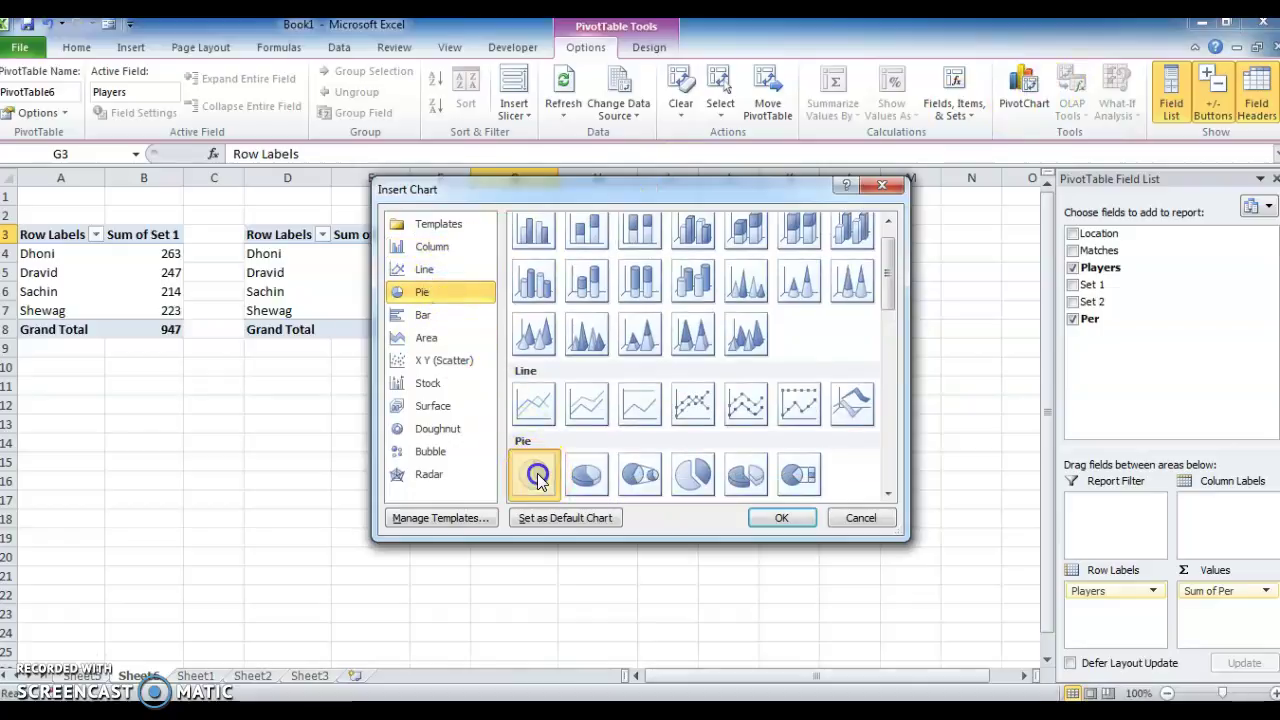
{"action": "left_click", "coordinate": [781, 518]}
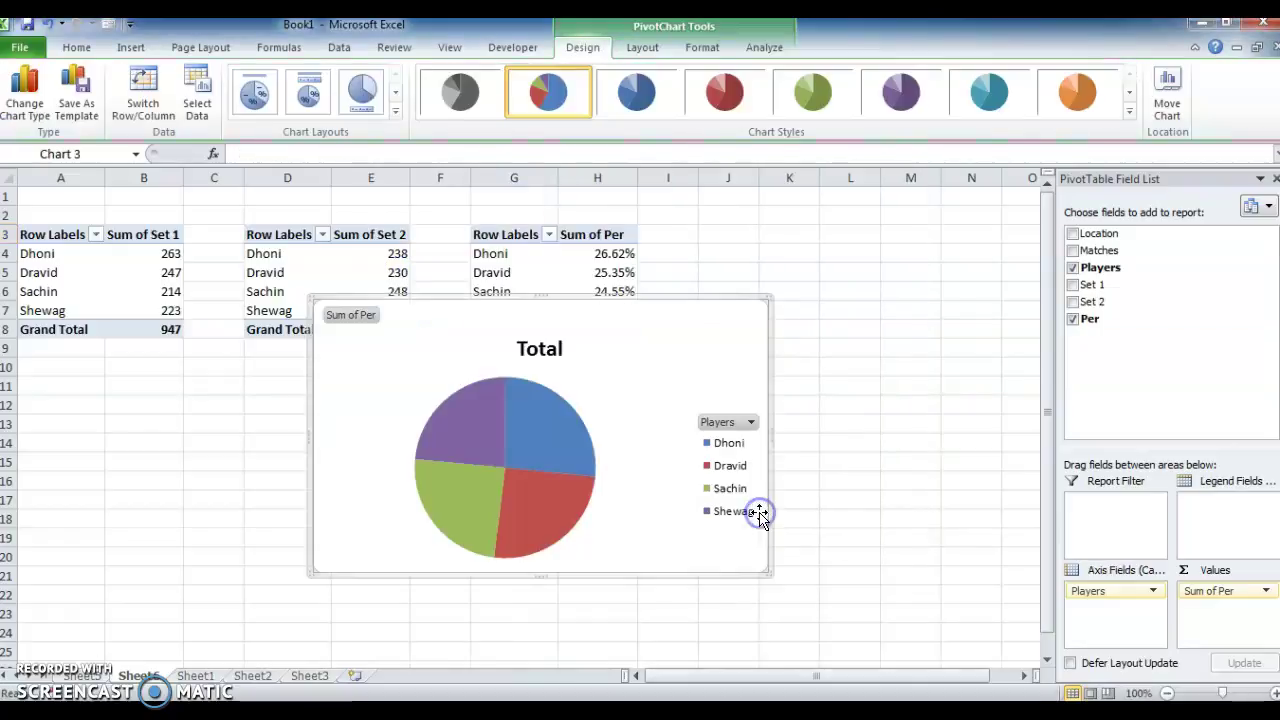
{"action": "right_click", "coordinate": [360, 316]}
{"action": "left_click", "coordinate": [448, 529]}
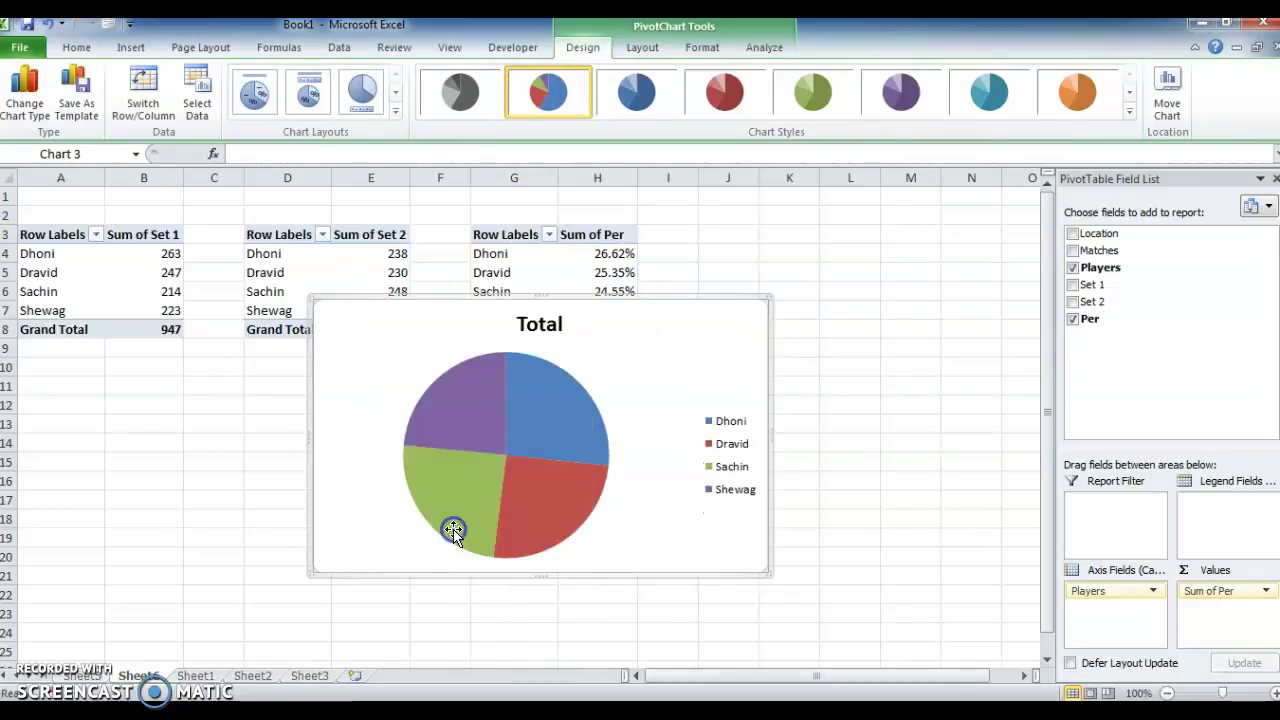
- Apply the bevelled grey chart style to the pie chart and make the chart narrower
{"action": "left_click", "coordinate": [1129, 111]}
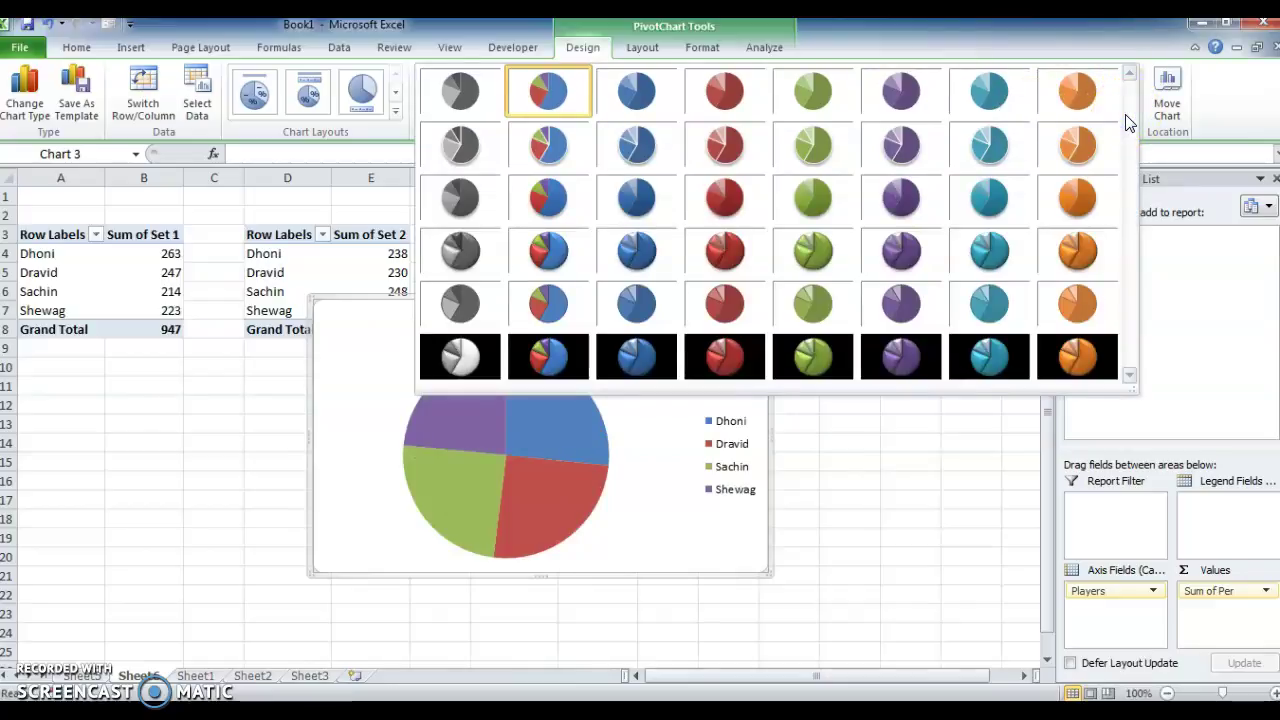
{"action": "left_click", "coordinate": [1083, 296]}
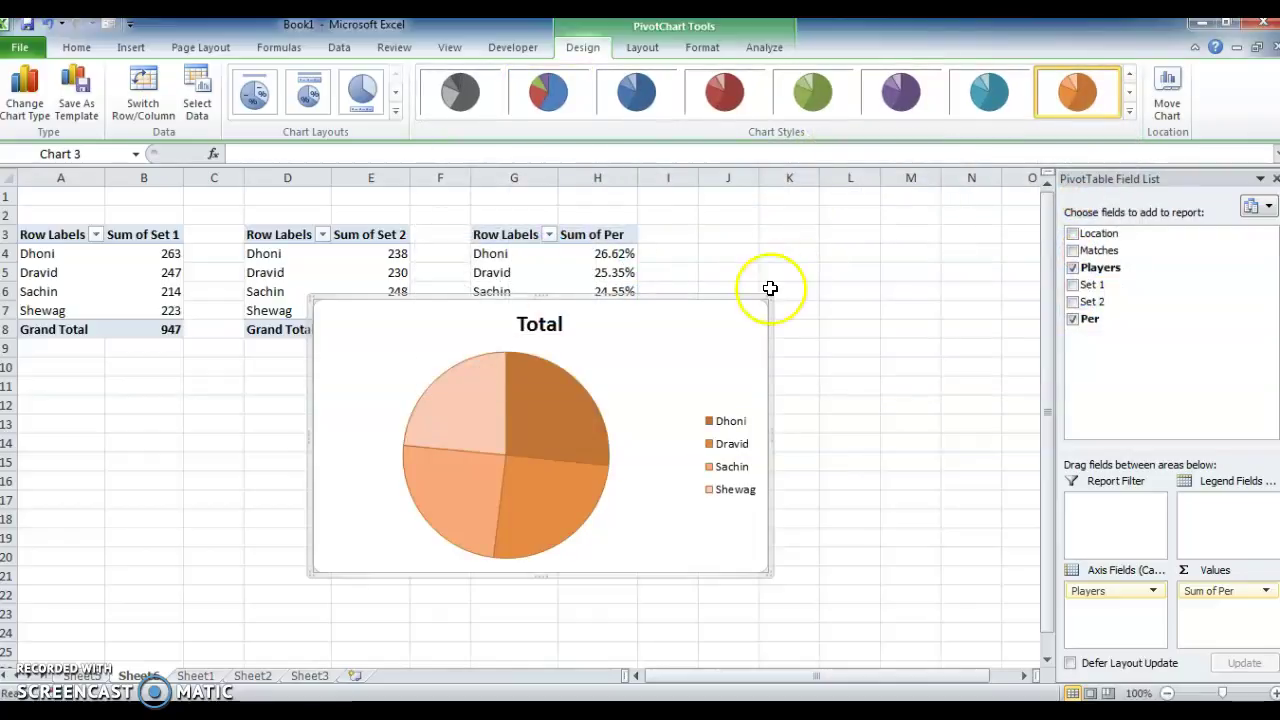
{"action": "left_click", "coordinate": [1129, 111]}
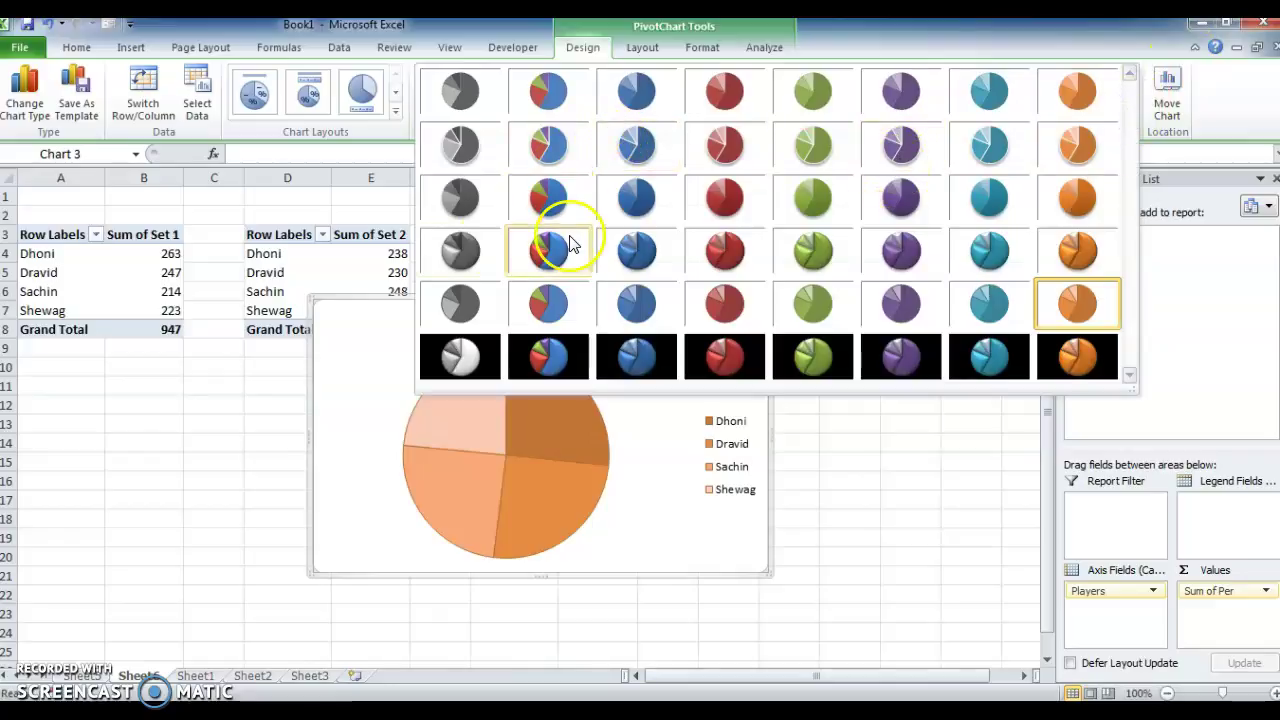
{"action": "left_click", "coordinate": [474, 248]}
{"action": "left_click", "coordinate": [724, 321]}
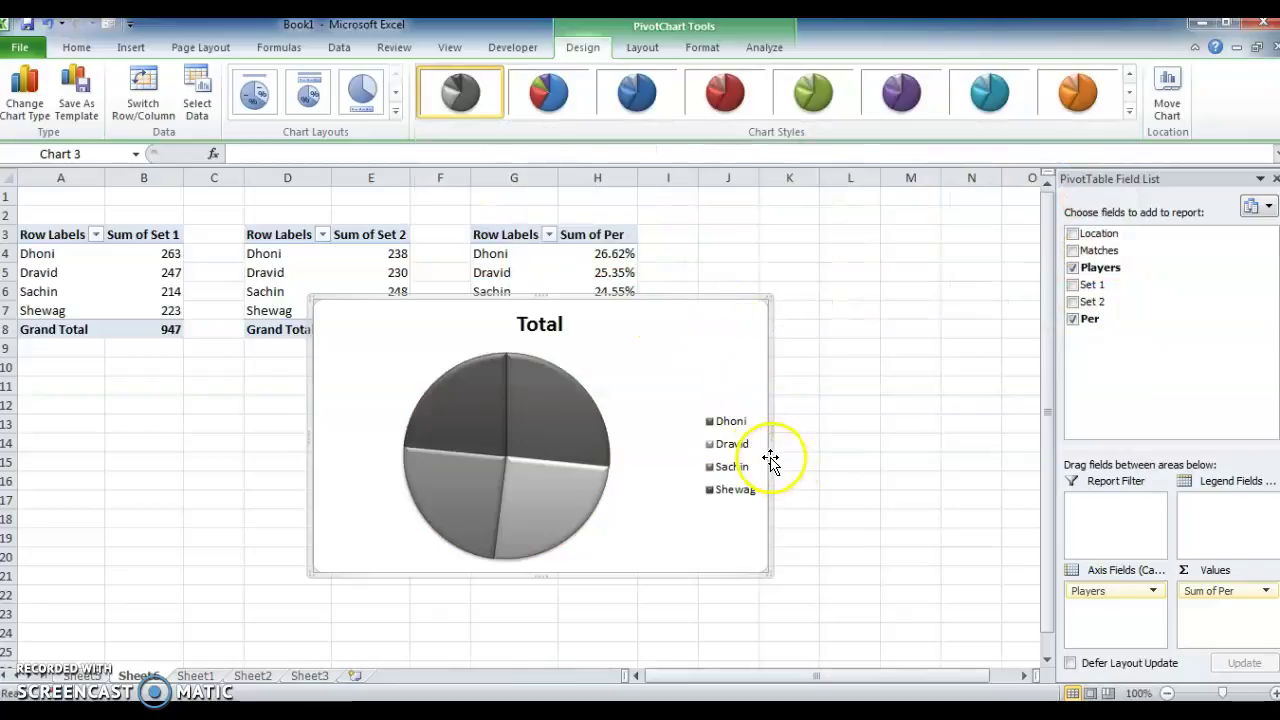
{"action": "left_click_drag", "start_coordinate": [769, 441], "coordinate": [700, 441]}
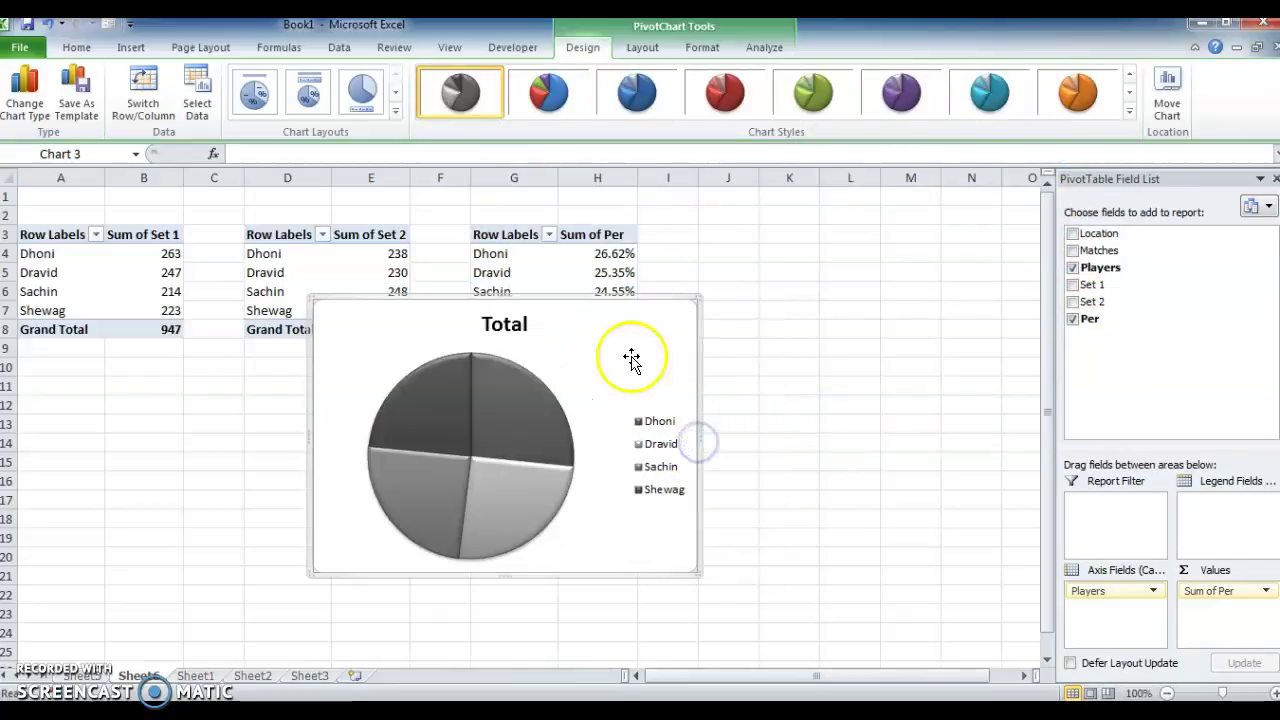
- Copy the pie chart onto the Sheet5 dashboard and close the PivotTable Field List
{"action": "left_click", "coordinate": [611, 330]}
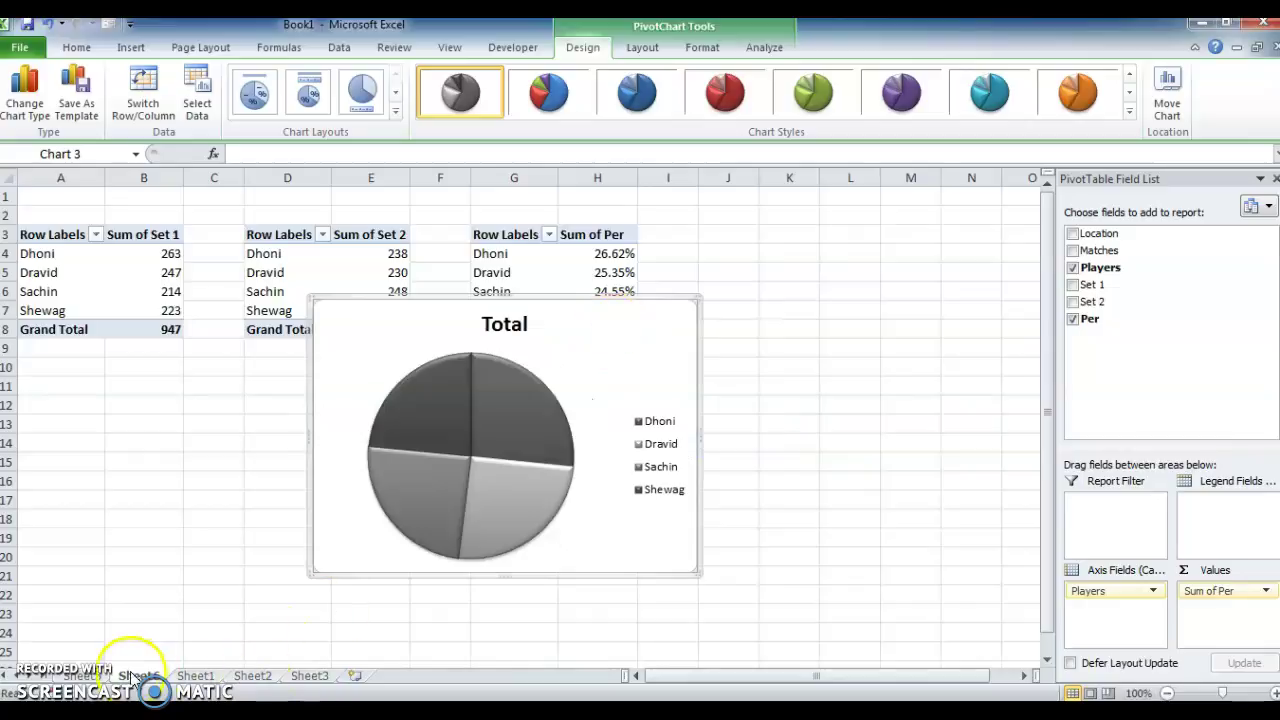
{"action": "left_click", "coordinate": [82, 676]}
{"action": "left_click", "coordinate": [913, 212]}
{"action": "key", "text": "ctrl+v"}
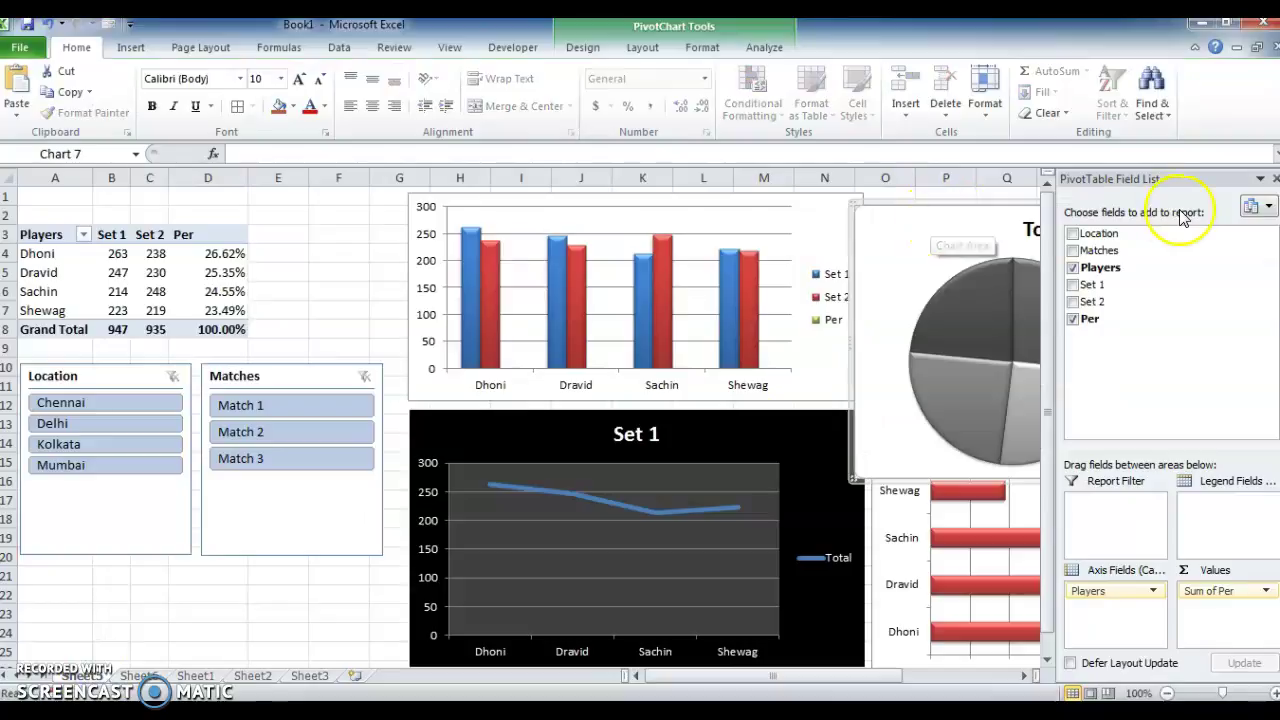
{"action": "left_click", "coordinate": [1275, 180]}
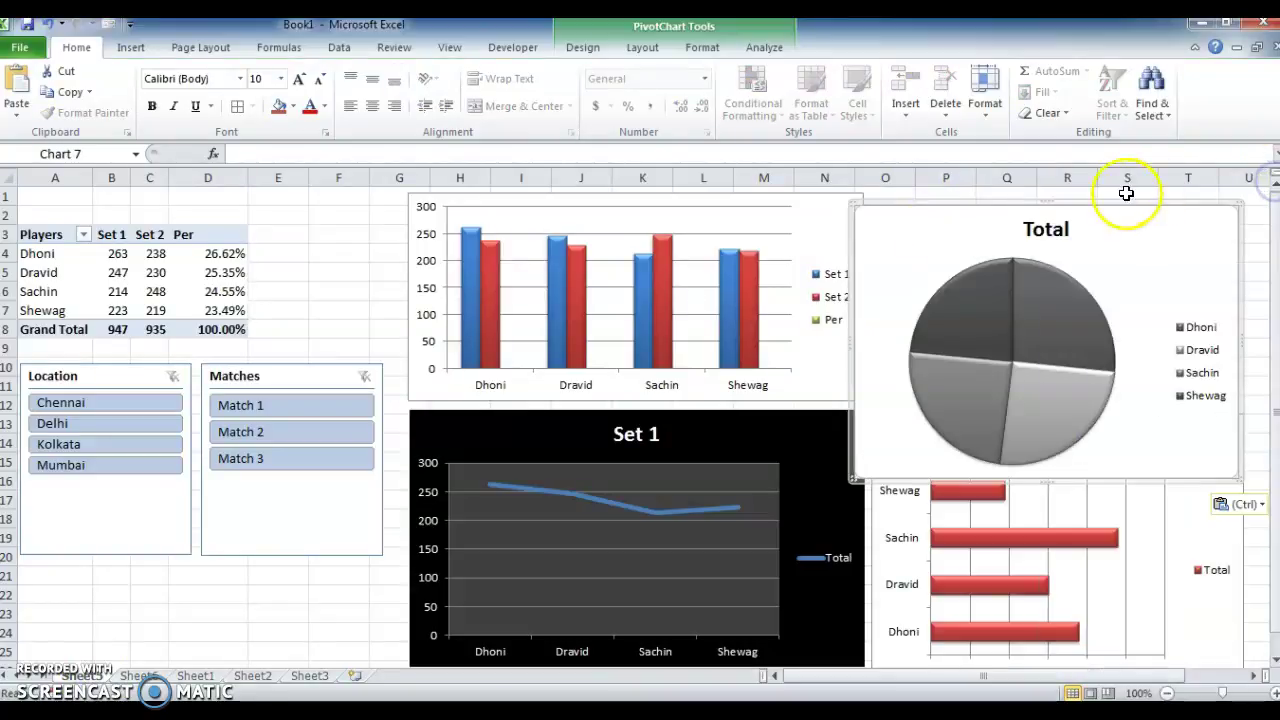
- Position and shorten the pie chart beside the column chart, and widen the Set 2 bar chart below to match it
{"action": "left_click_drag", "start_coordinate": [1128, 220], "coordinate": [1142, 213]}
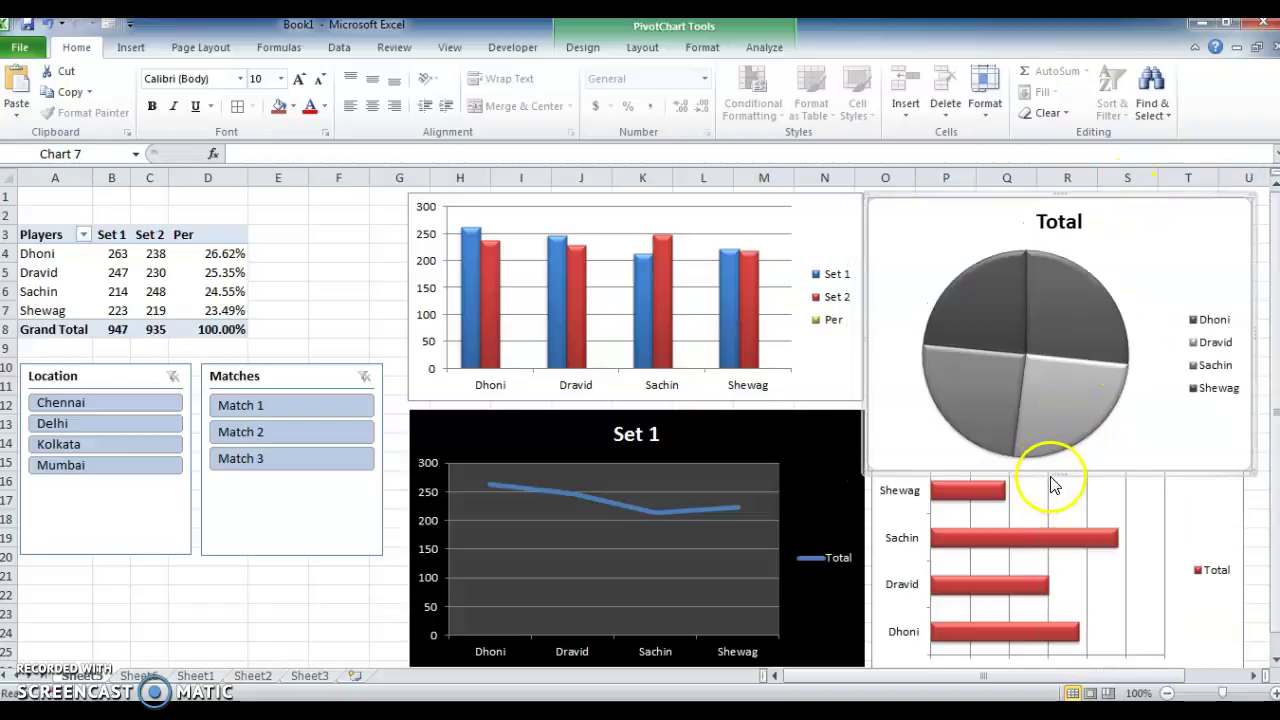
{"action": "left_click_drag", "start_coordinate": [1057, 472], "coordinate": [1061, 404]}
{"action": "left_click", "coordinate": [1210, 488]}
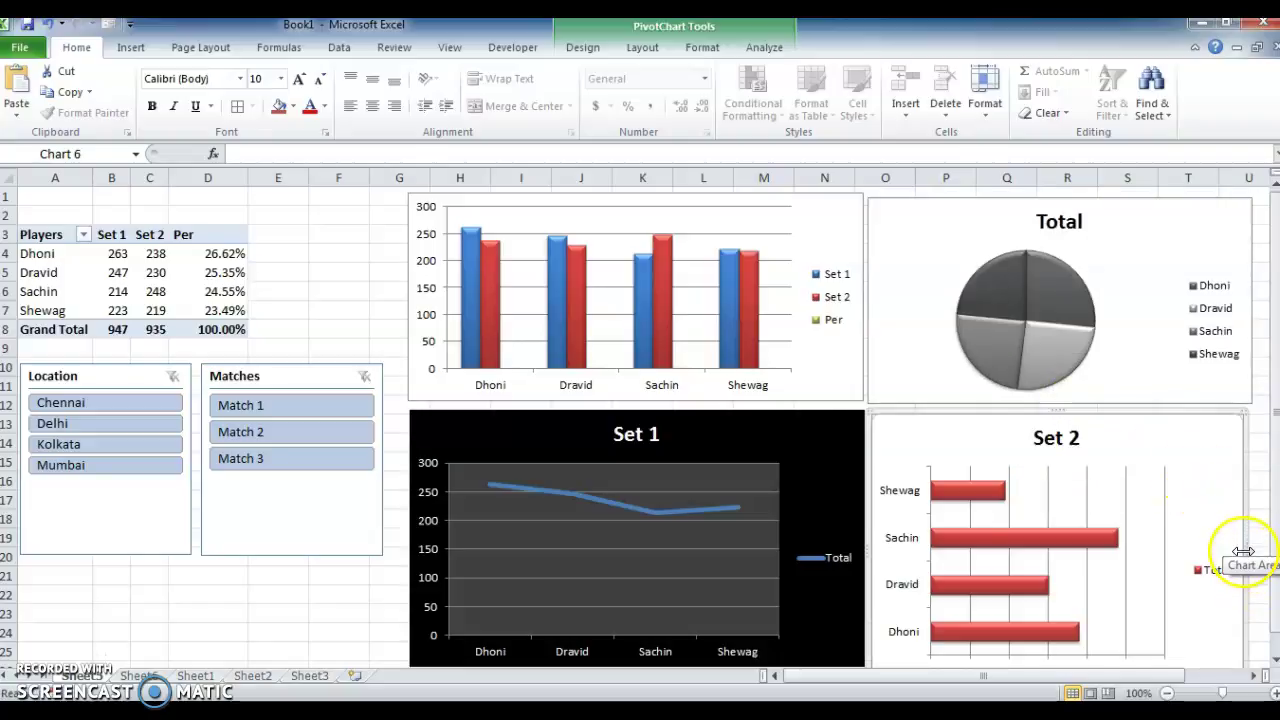
{"action": "left_click_drag", "start_coordinate": [1243, 551], "coordinate": [1249, 550]}
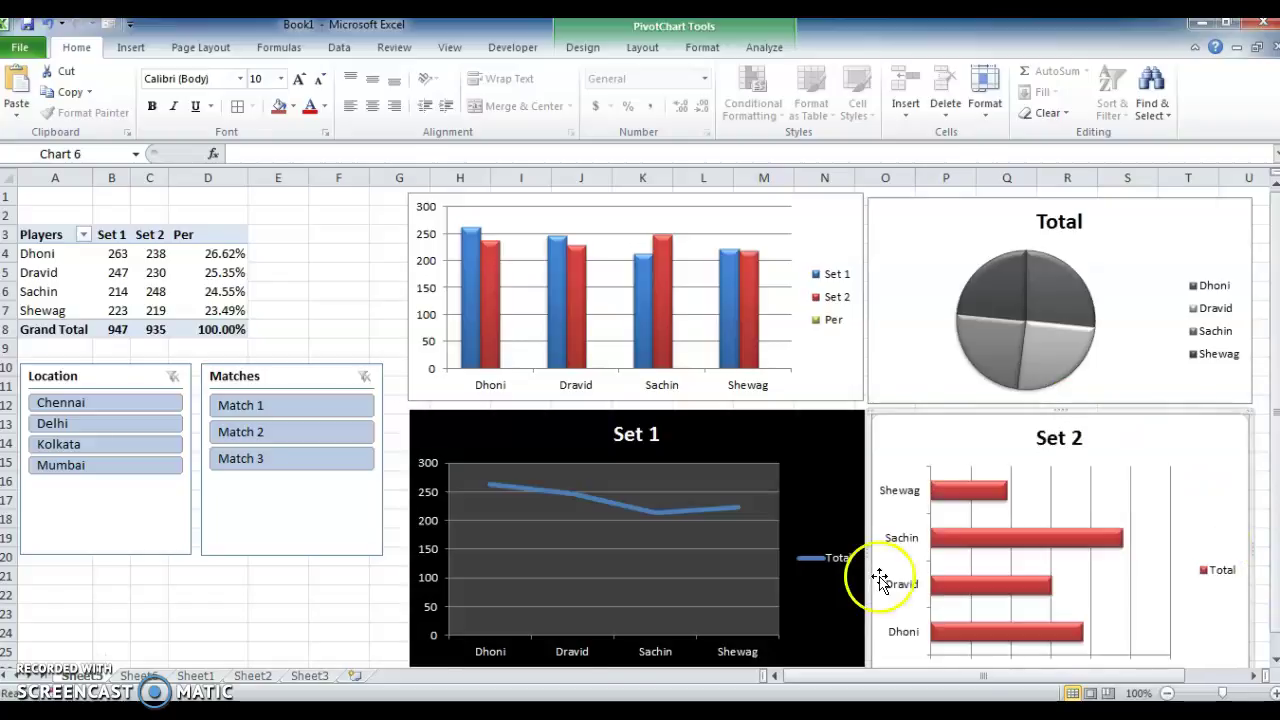
{"action": "left_click", "coordinate": [228, 594]}
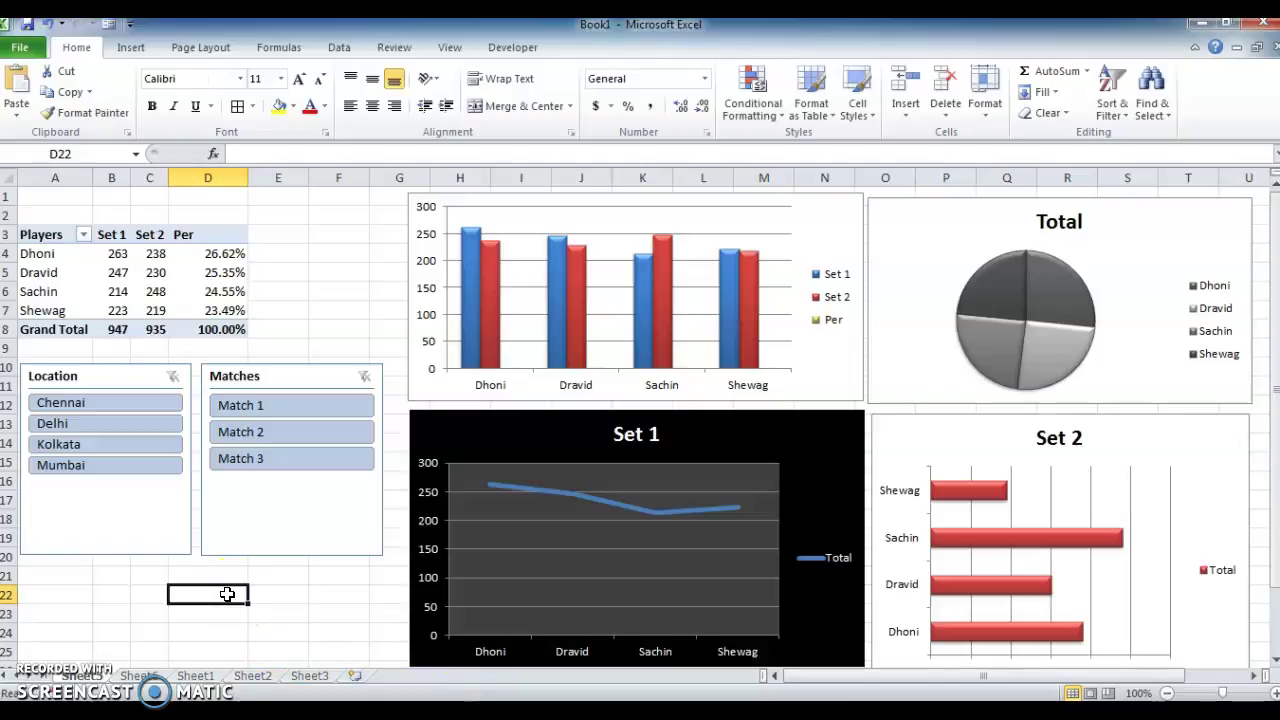
- Test the Location slicer by filtering to Chennai, check which charts respond, and clear the filter
{"action": "left_click", "coordinate": [96, 403]}
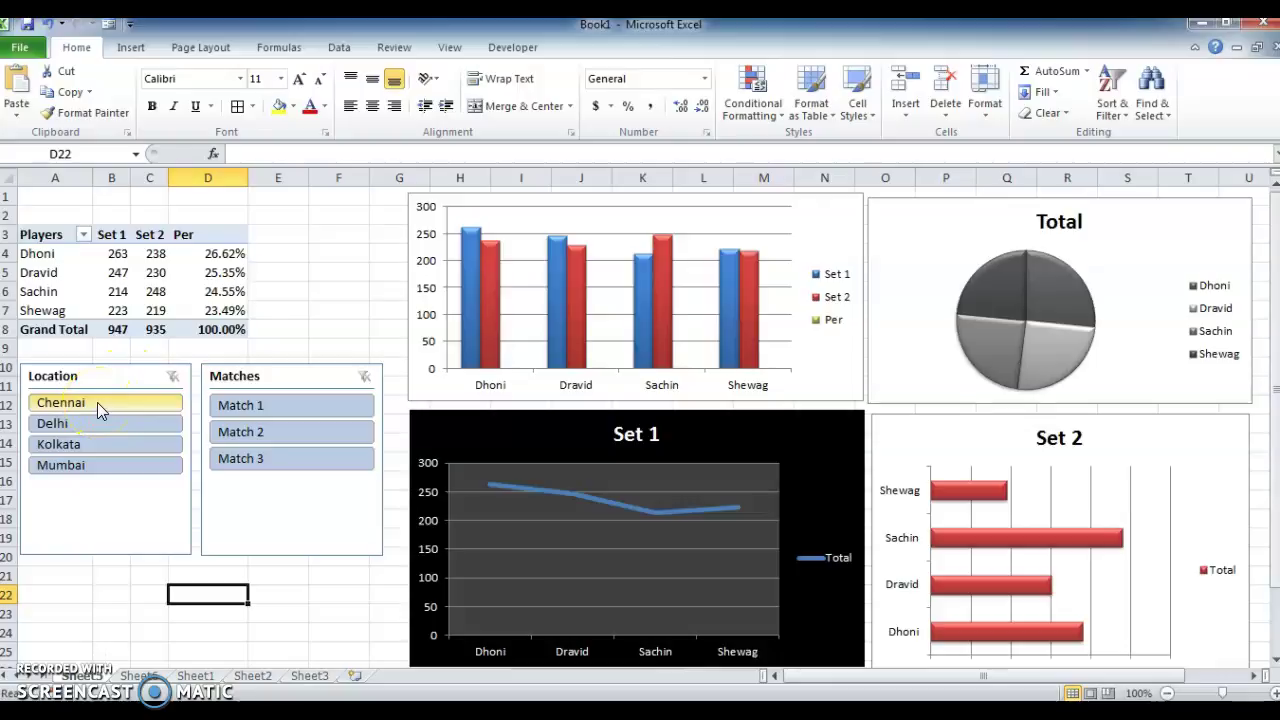
{"action": "left_click", "coordinate": [97, 402]}
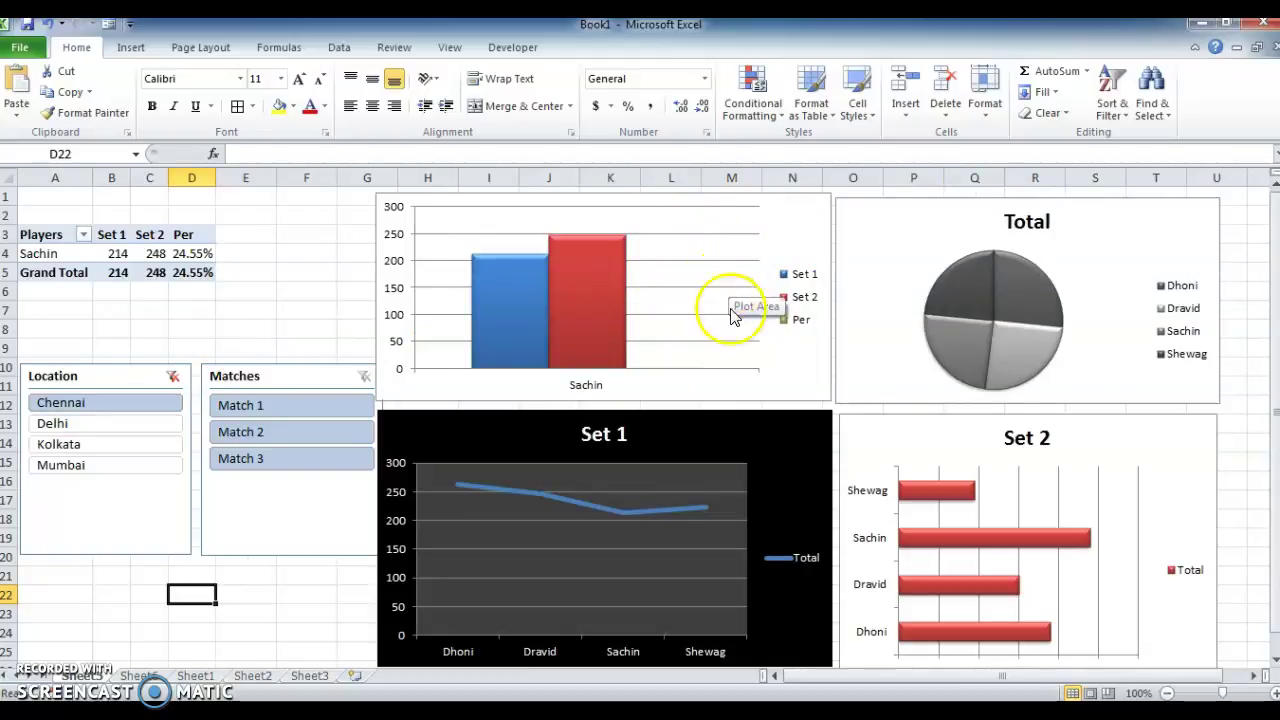
{"action": "left_click", "coordinate": [172, 376]}
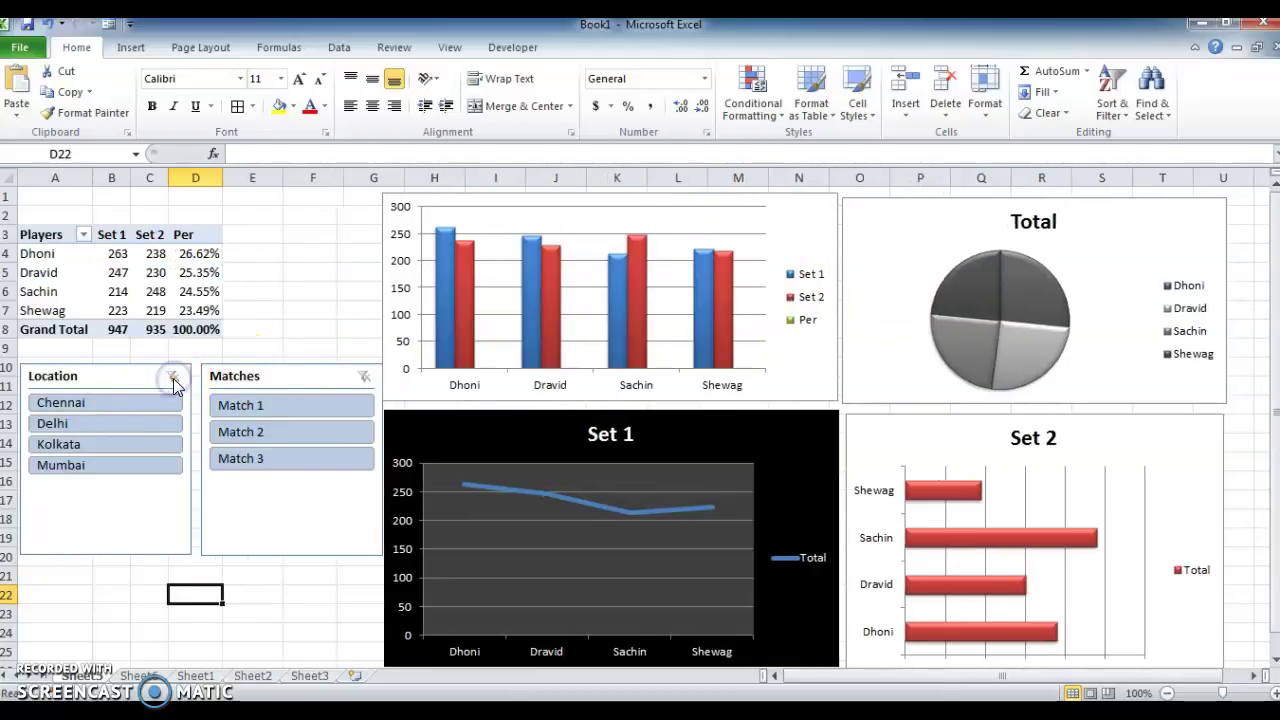
- Connect the Location slicer to PivotTable3, PivotTable4 and PivotTable6 on Sheet6 as well
{"action": "left_click", "coordinate": [112, 516]}
{"action": "right_click", "coordinate": [112, 516]}
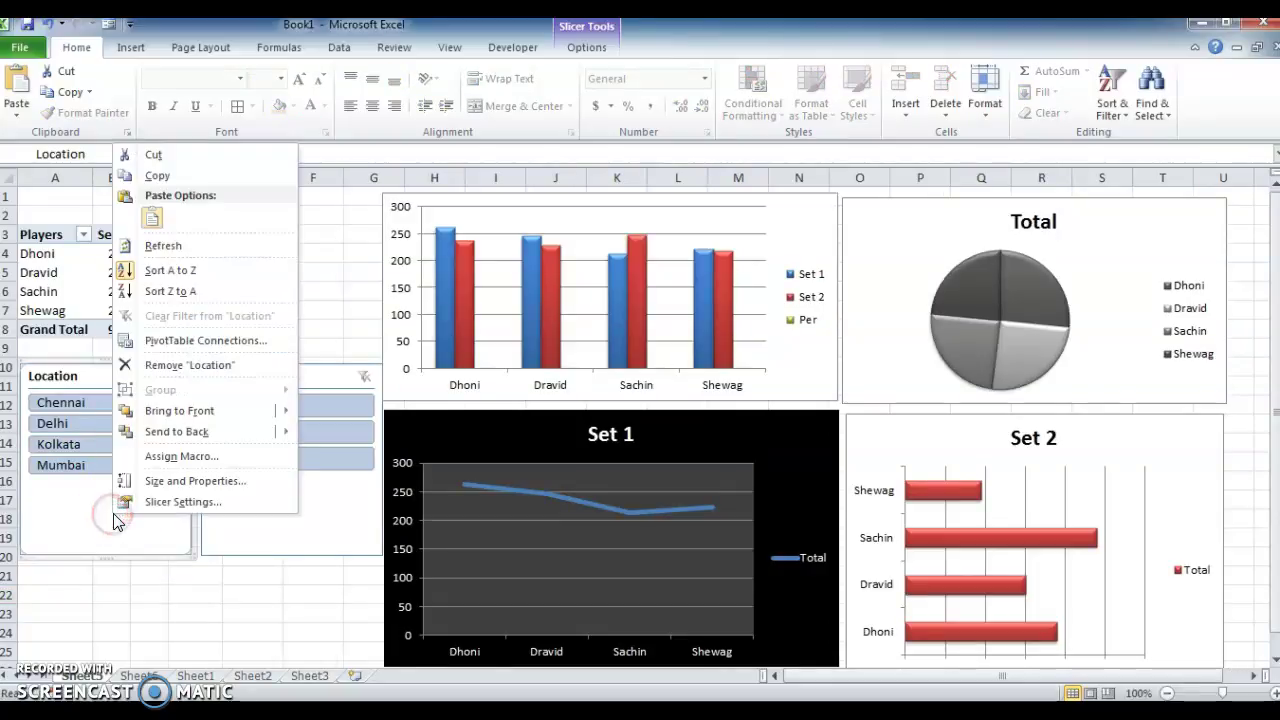
{"action": "left_click", "coordinate": [263, 346]}
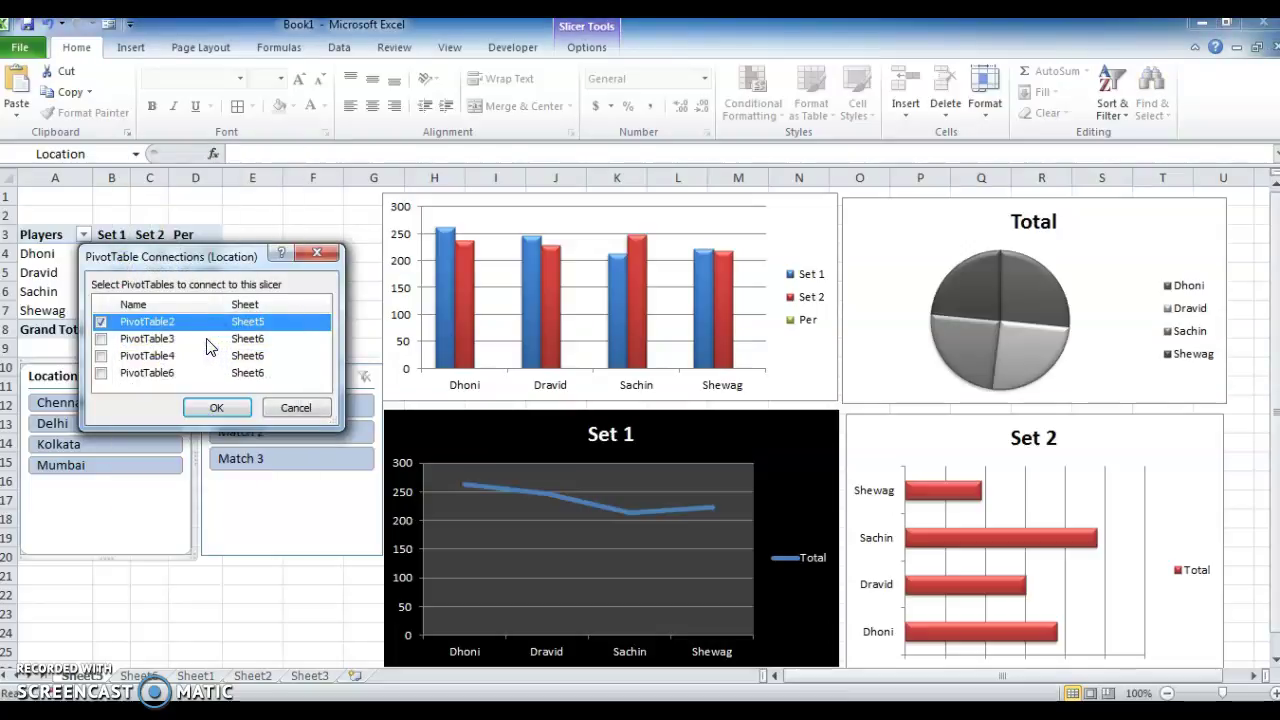
{"action": "left_click", "coordinate": [101, 339]}
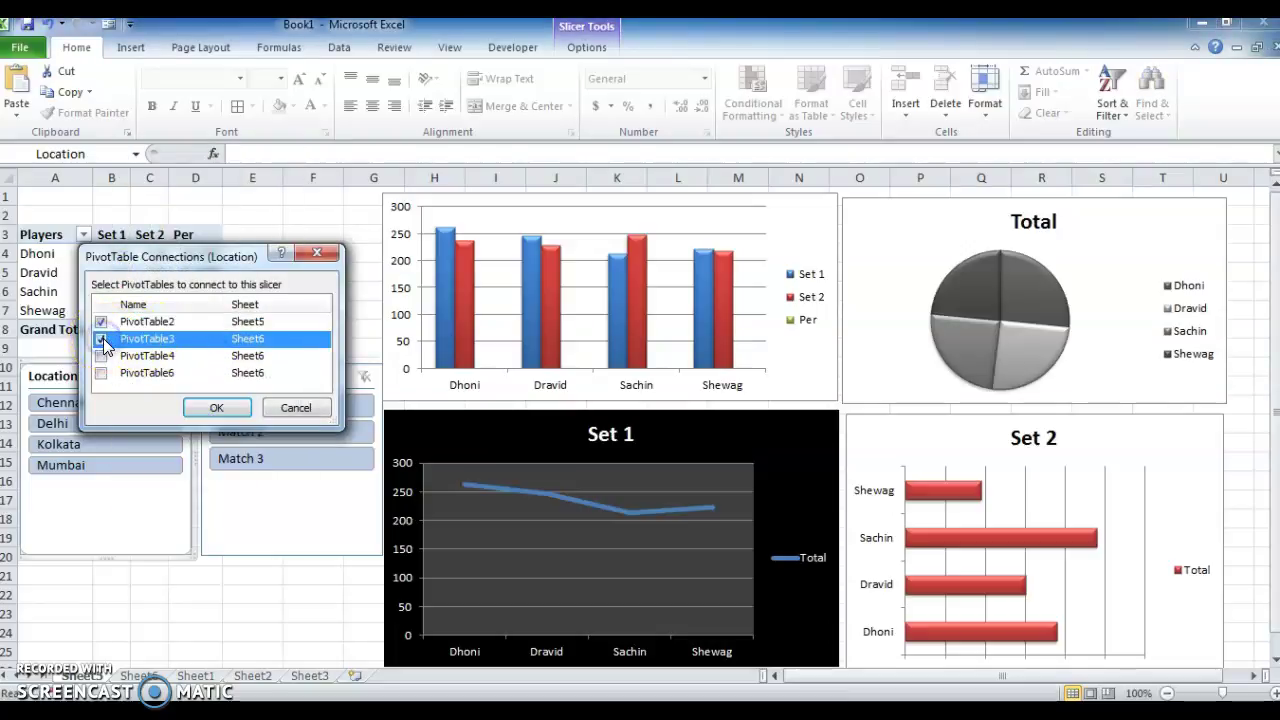
{"action": "key", "text": "Down"}
{"action": "key", "text": "space"}
{"action": "key", "text": "Down"}
{"action": "key", "text": "Down"}
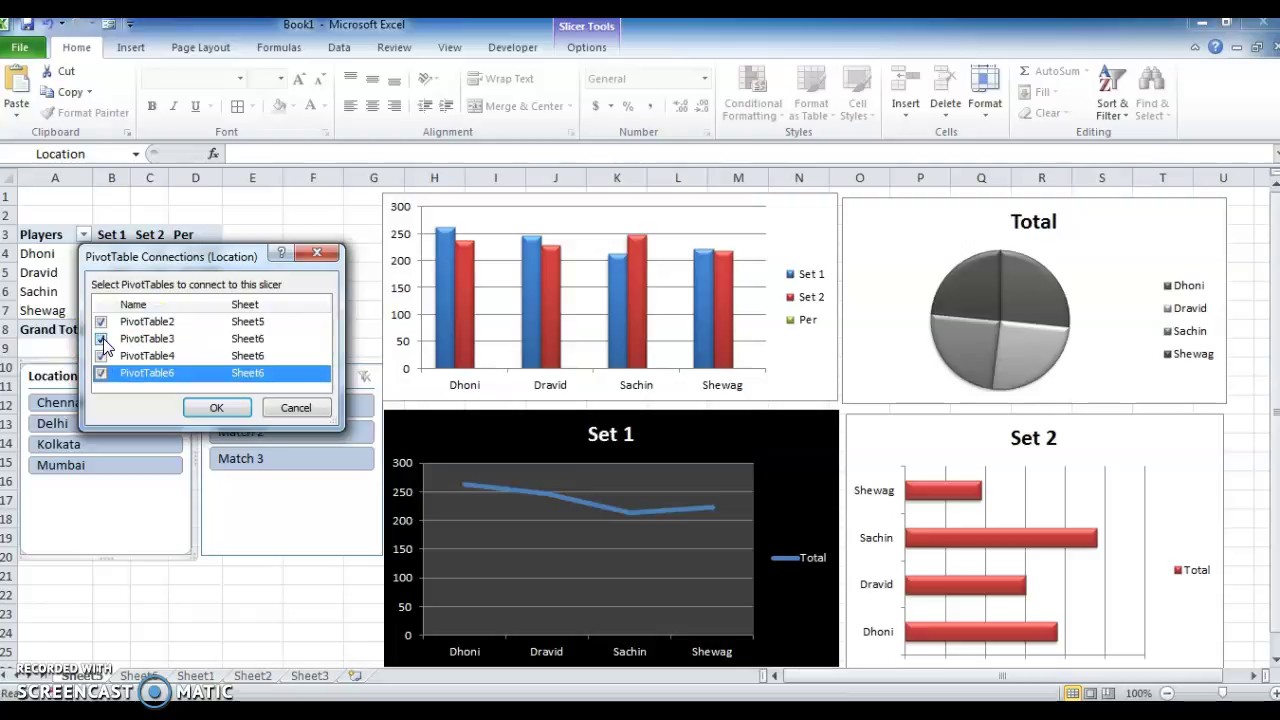
{"action": "left_click", "coordinate": [217, 408]}
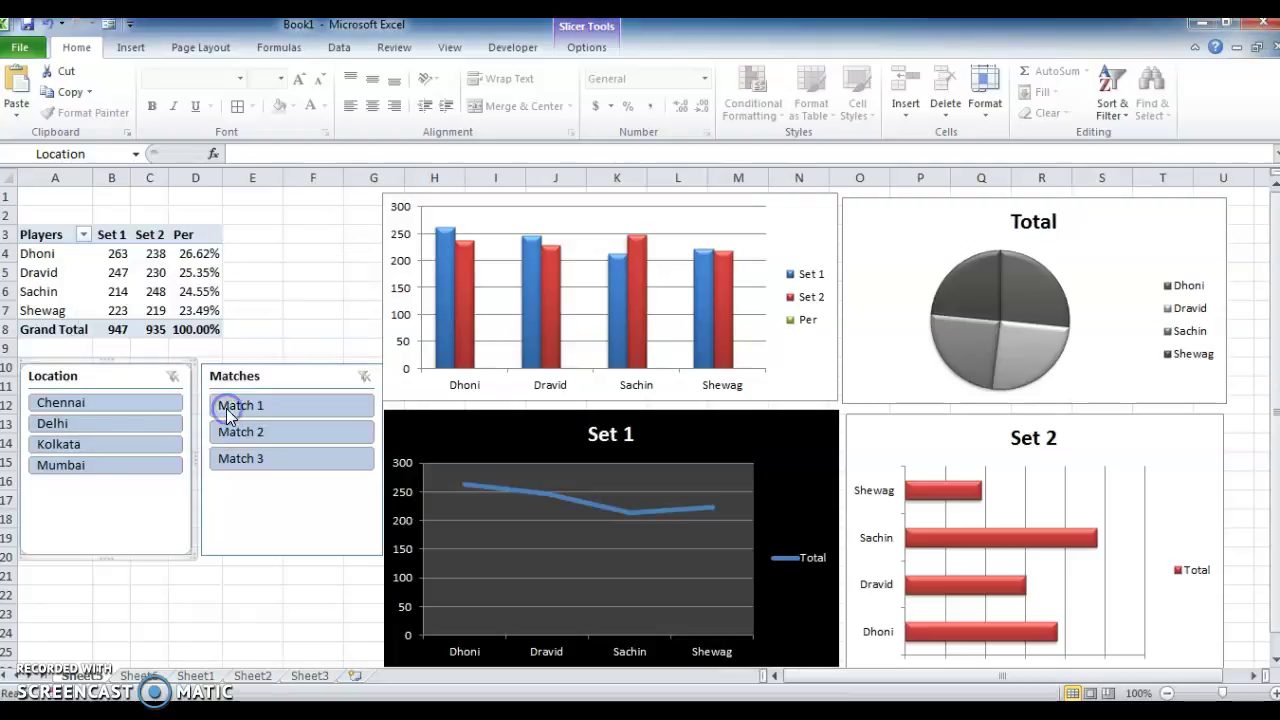
- Connect the Matches slicer to PivotTable3, PivotTable4 and PivotTable6 on Sheet6, and deselect the slicer
{"action": "left_click", "coordinate": [258, 515]}
{"action": "right_click", "coordinate": [258, 515]}
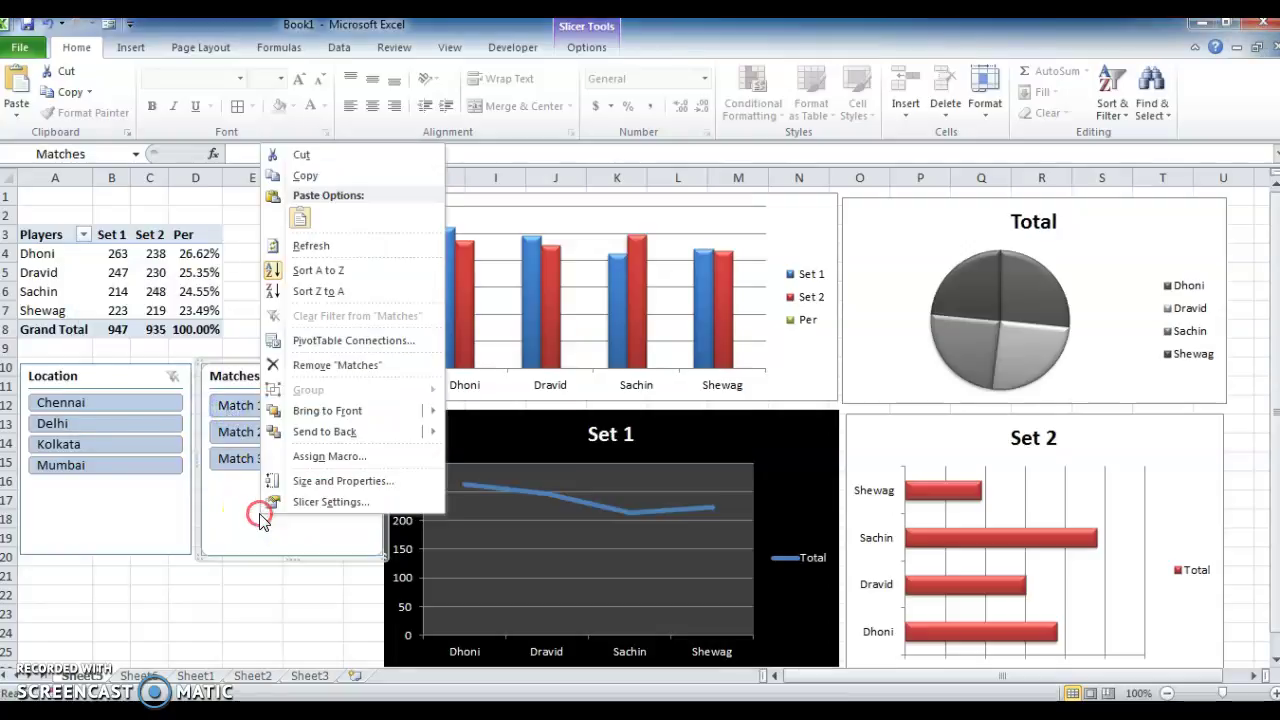
{"action": "left_click", "coordinate": [325, 341]}
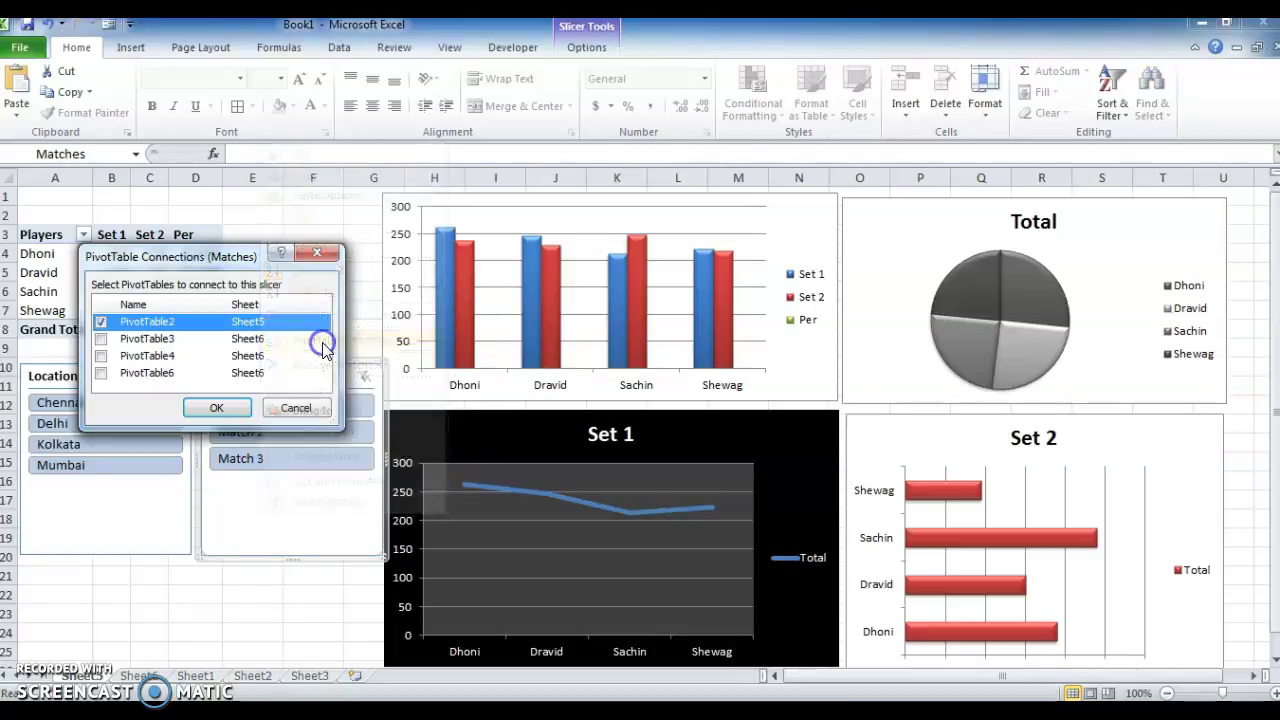
{"action": "left_click", "coordinate": [101, 341]}
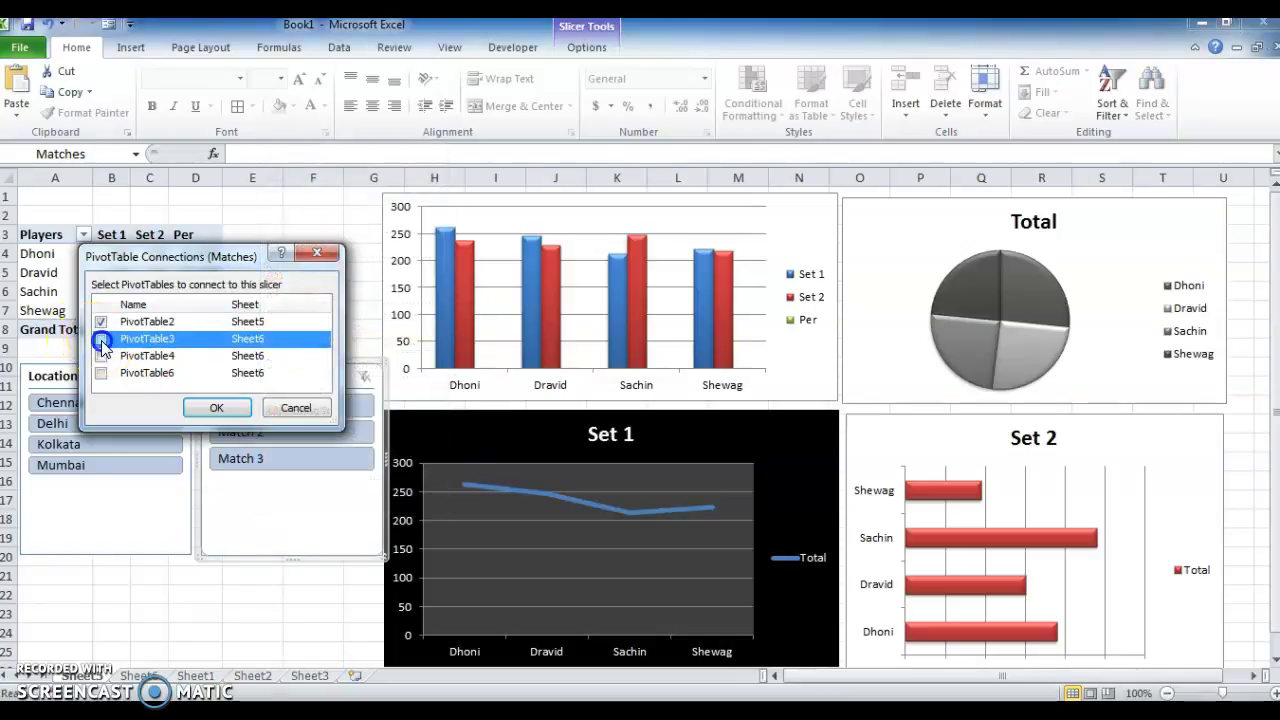
{"action": "key", "text": "Down"}
{"action": "key", "text": "Down"}
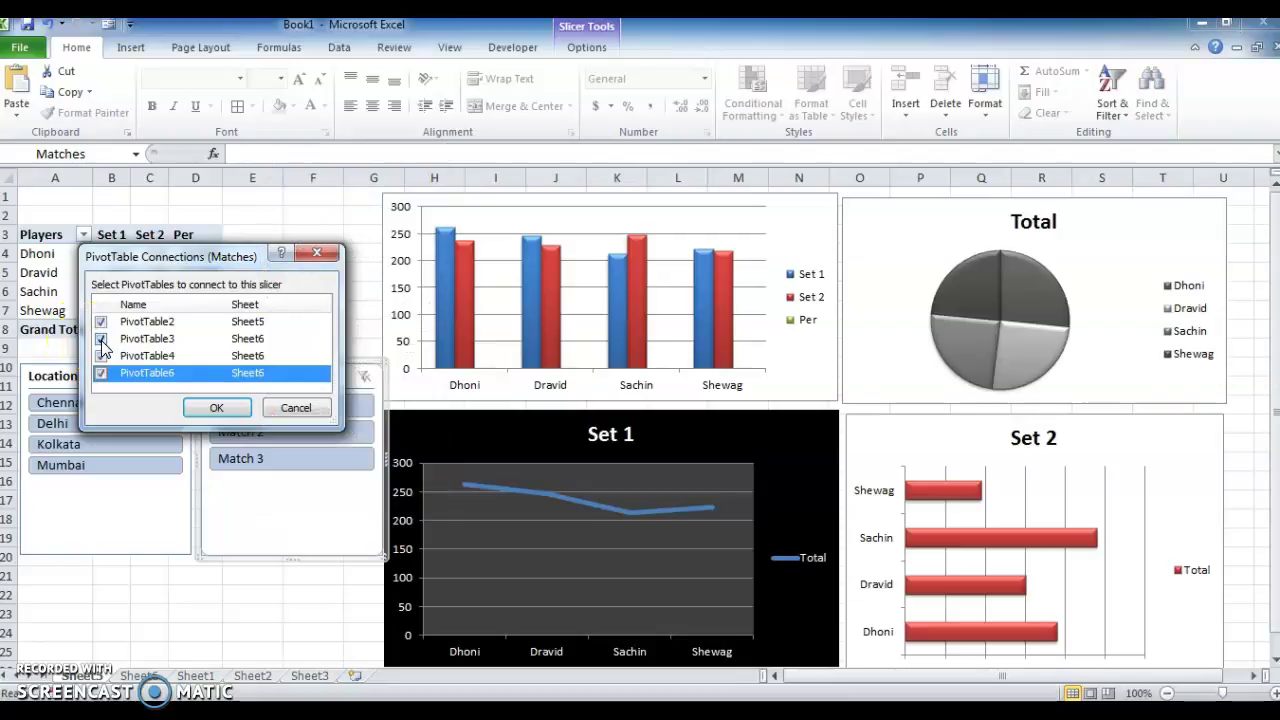
{"action": "left_click", "coordinate": [220, 410]}
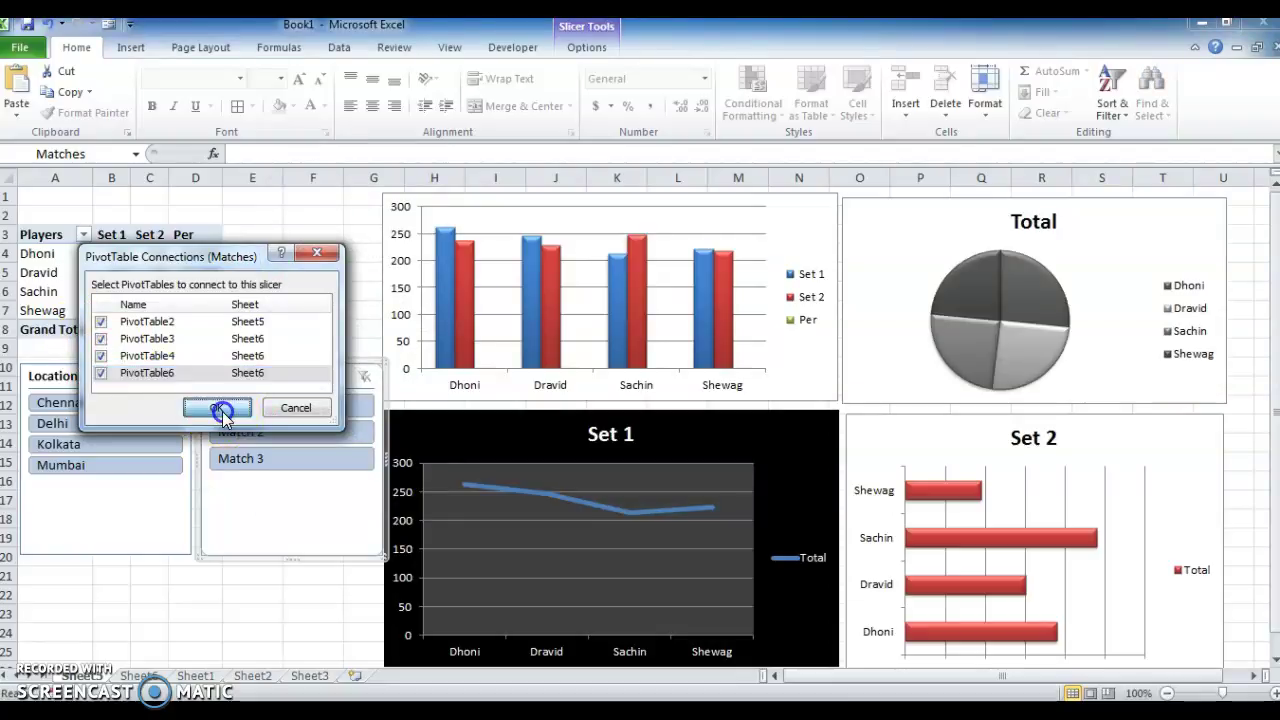
{"action": "left_click", "coordinate": [109, 594]}
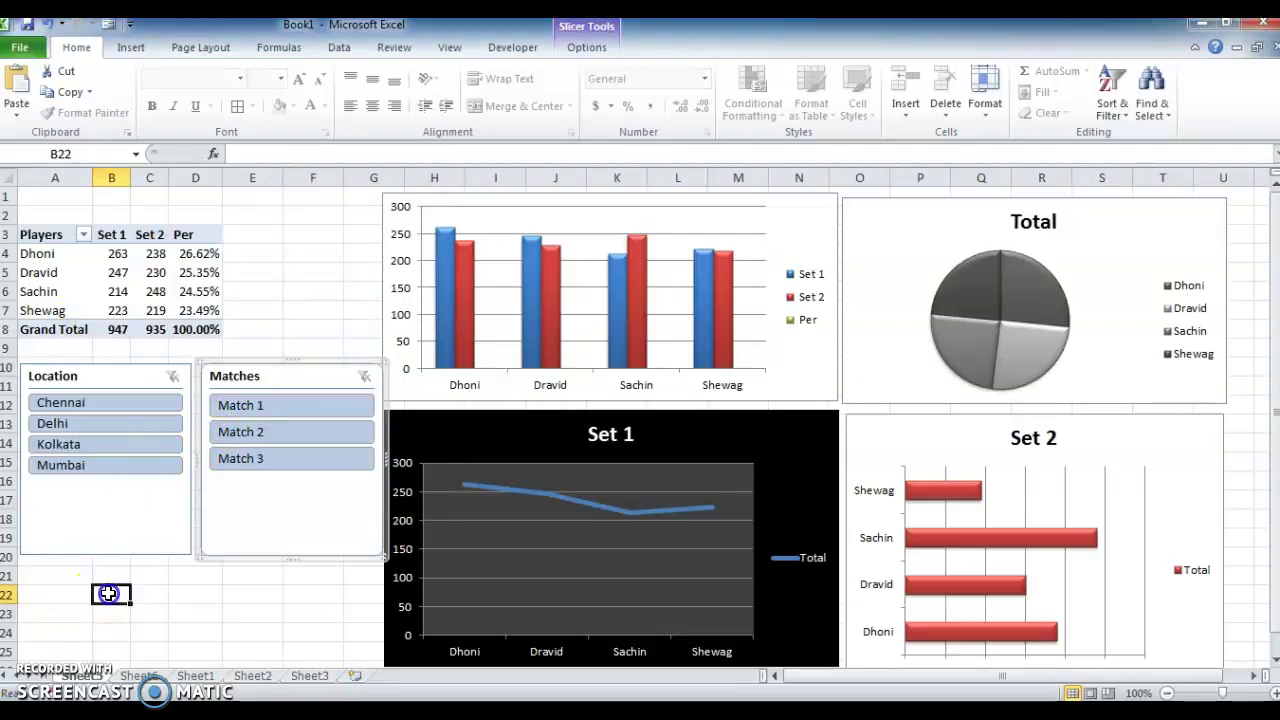
- Test the Location slicer on all charts by filtering to Chennai, Delhi, Kolkata and Mumbai in turn, and clear the filter
{"action": "left_click", "coordinate": [104, 401]}
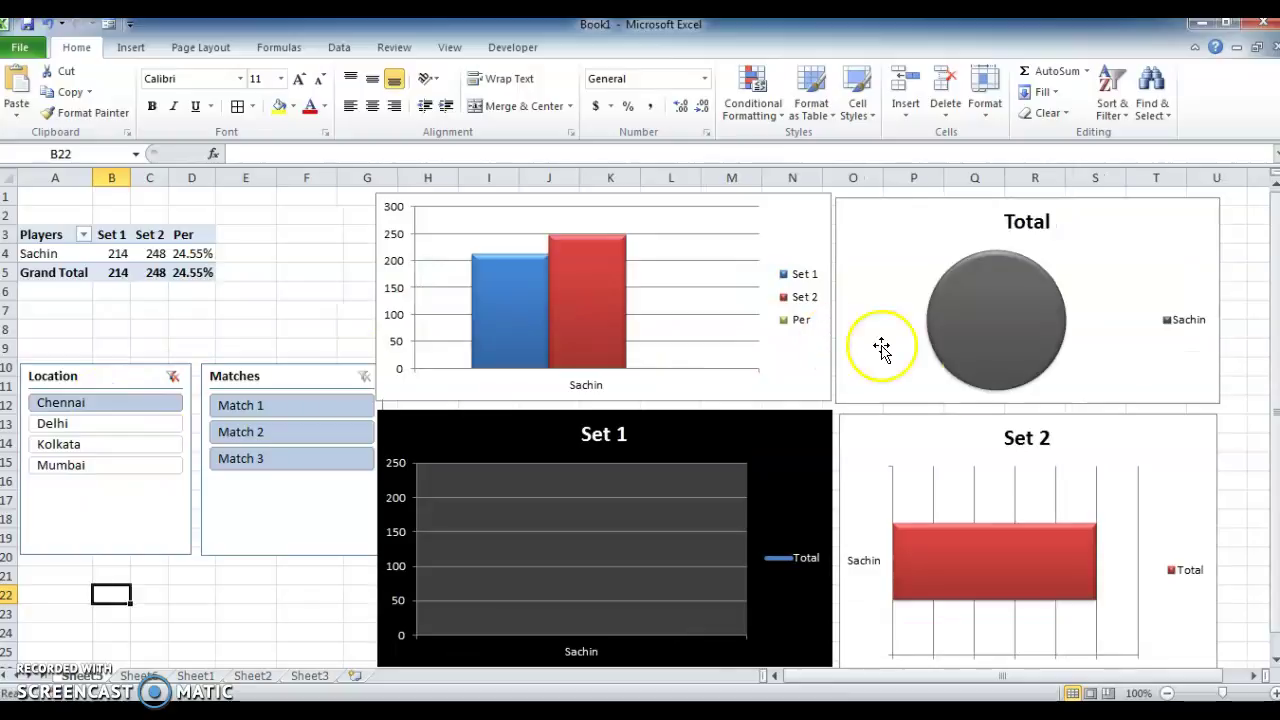
{"action": "left_click", "coordinate": [89, 424]}
{"action": "left_click", "coordinate": [93, 445]}
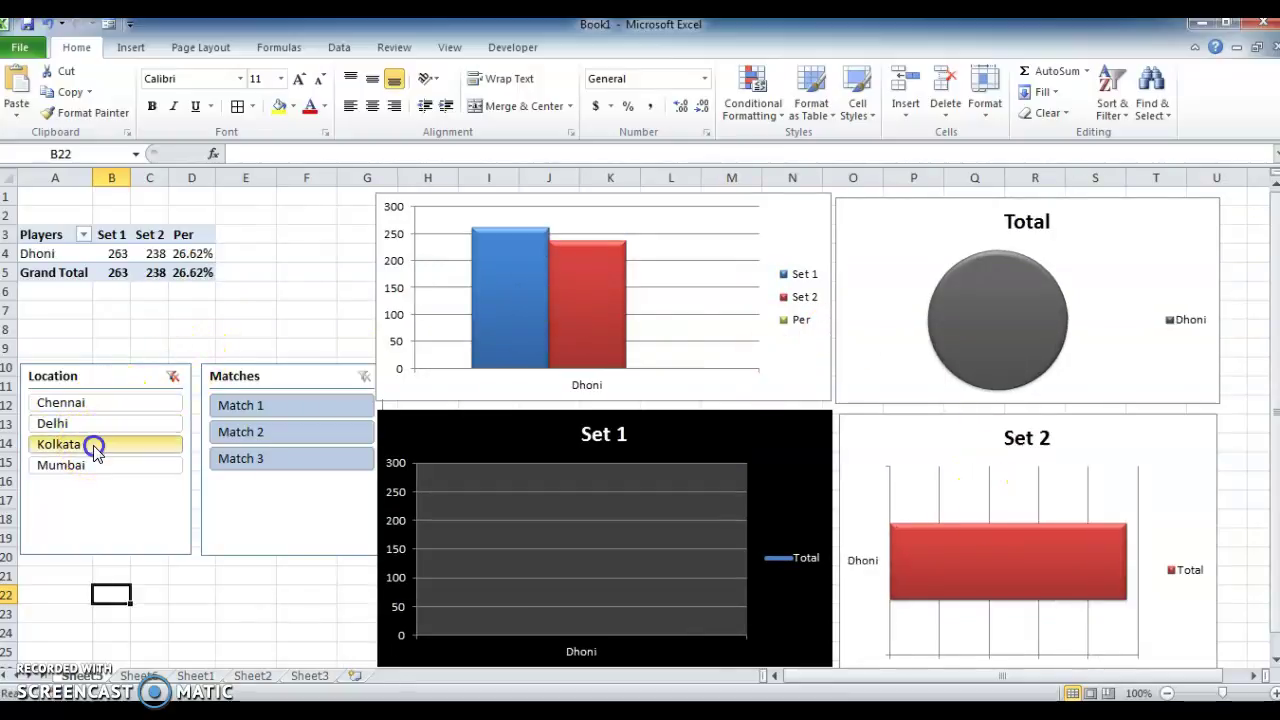
{"action": "left_click", "coordinate": [105, 472]}
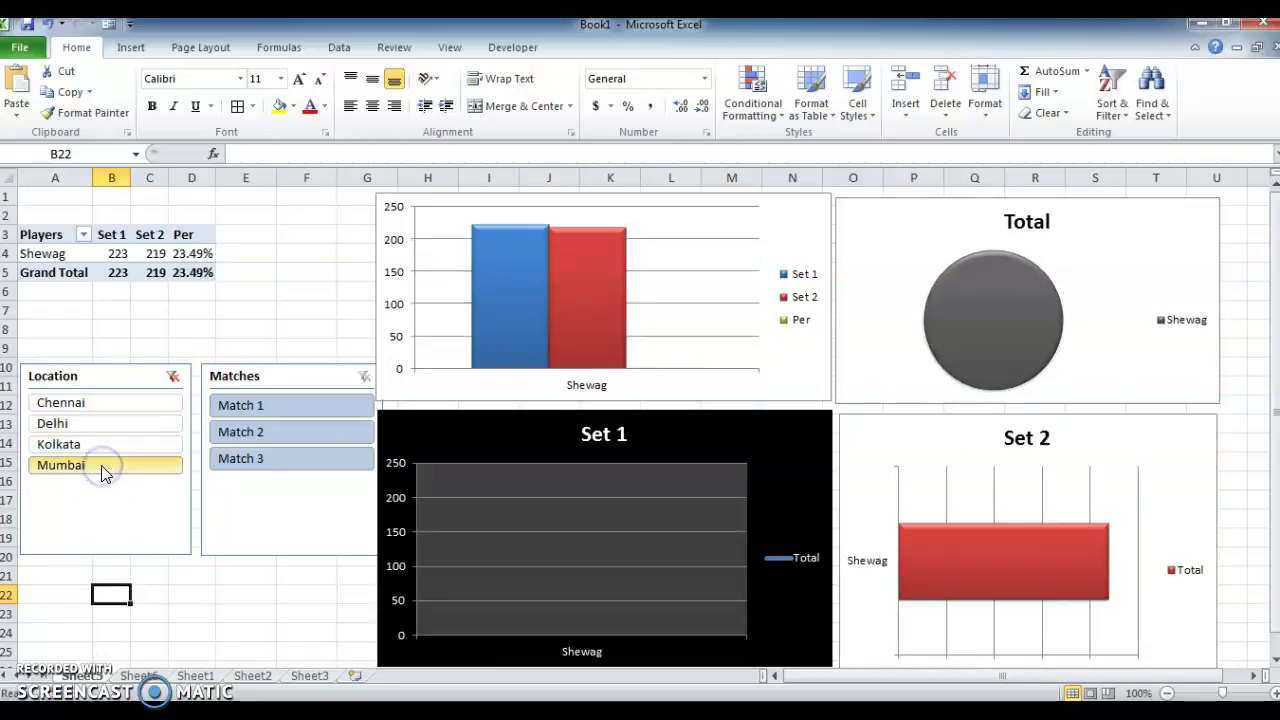
{"action": "left_click", "coordinate": [174, 377]}
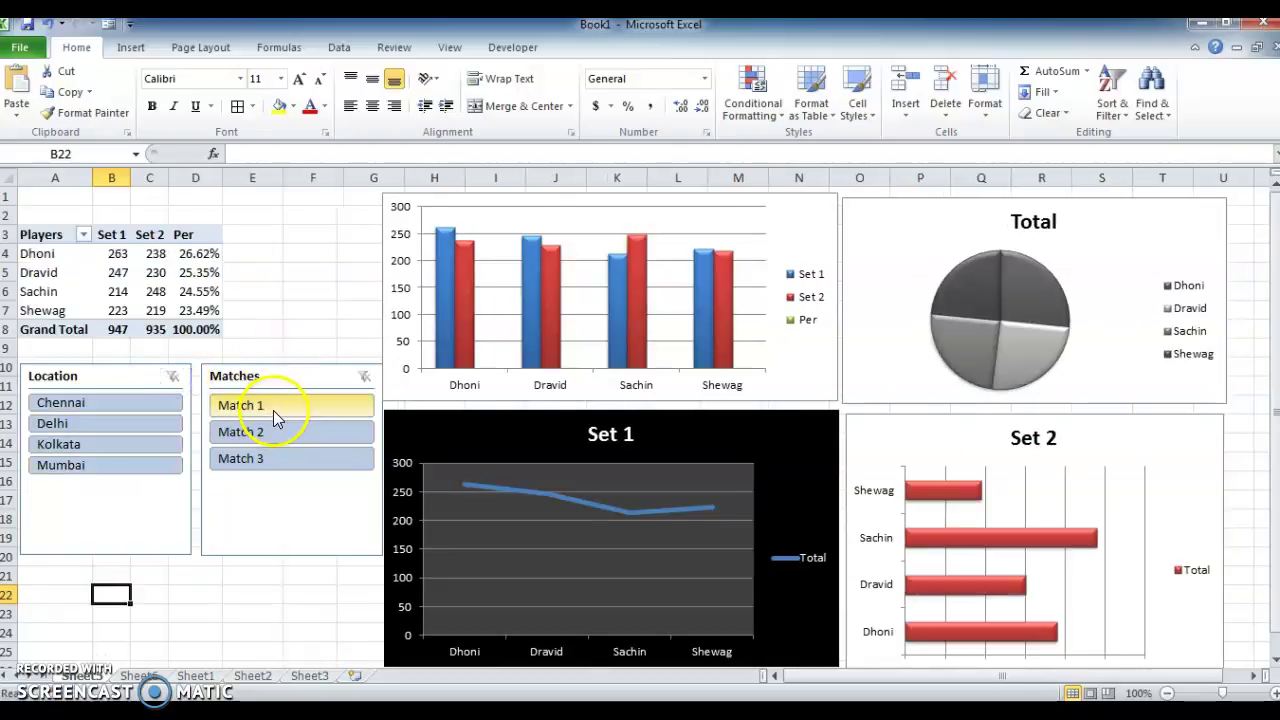
- Test the Matches slicer on all charts by cycling through Match 1, Match 2 and Match 3, and clear the filter
{"action": "left_click", "coordinate": [273, 410]}
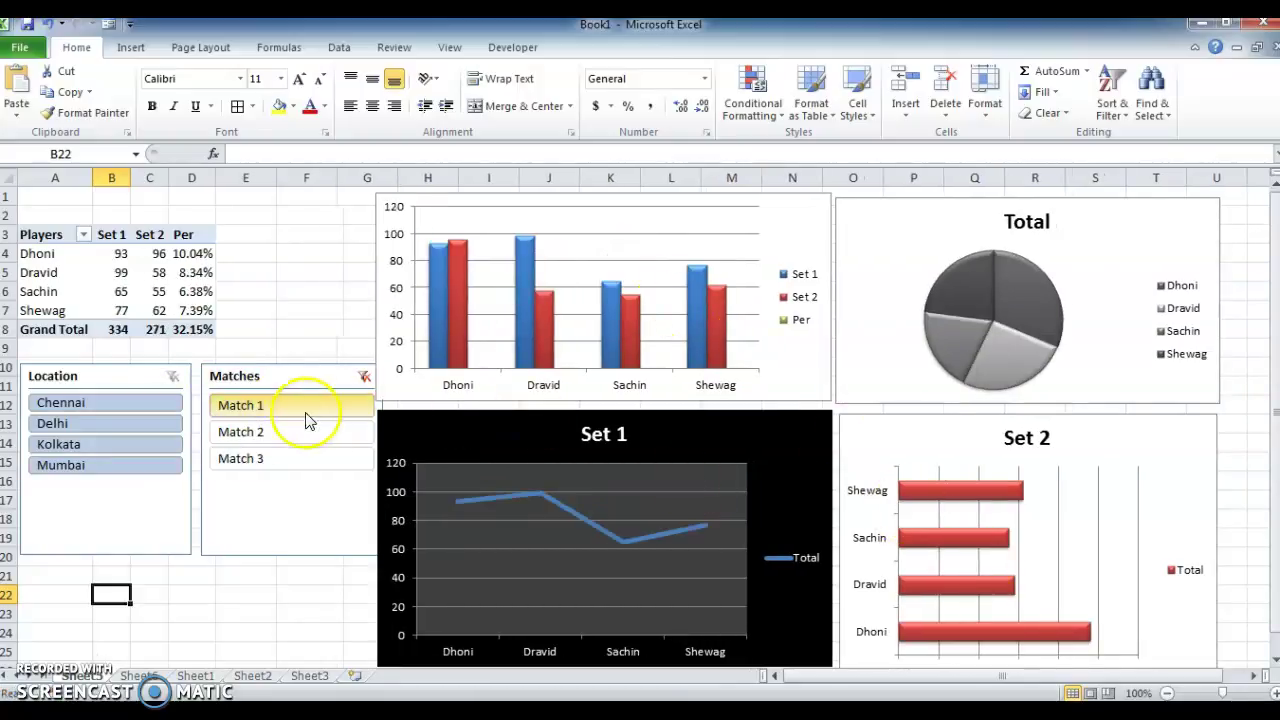
{"action": "left_click", "coordinate": [248, 440]}
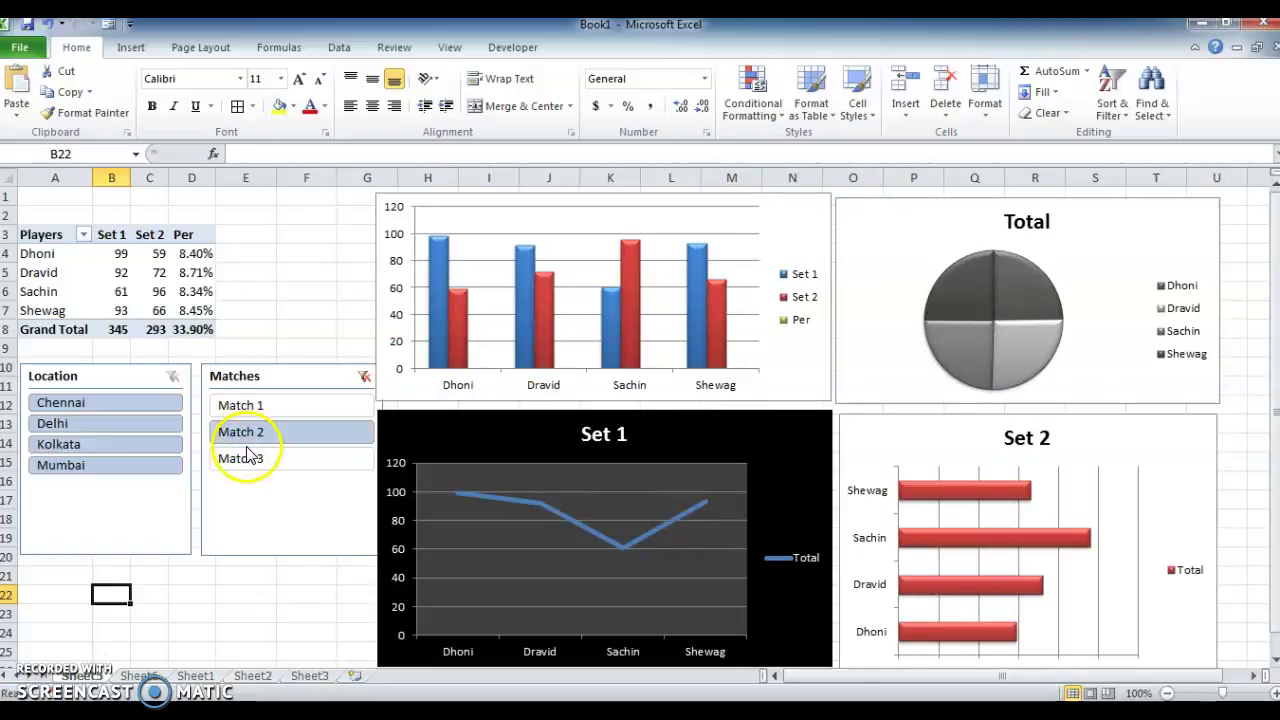
{"action": "left_click", "coordinate": [248, 460]}
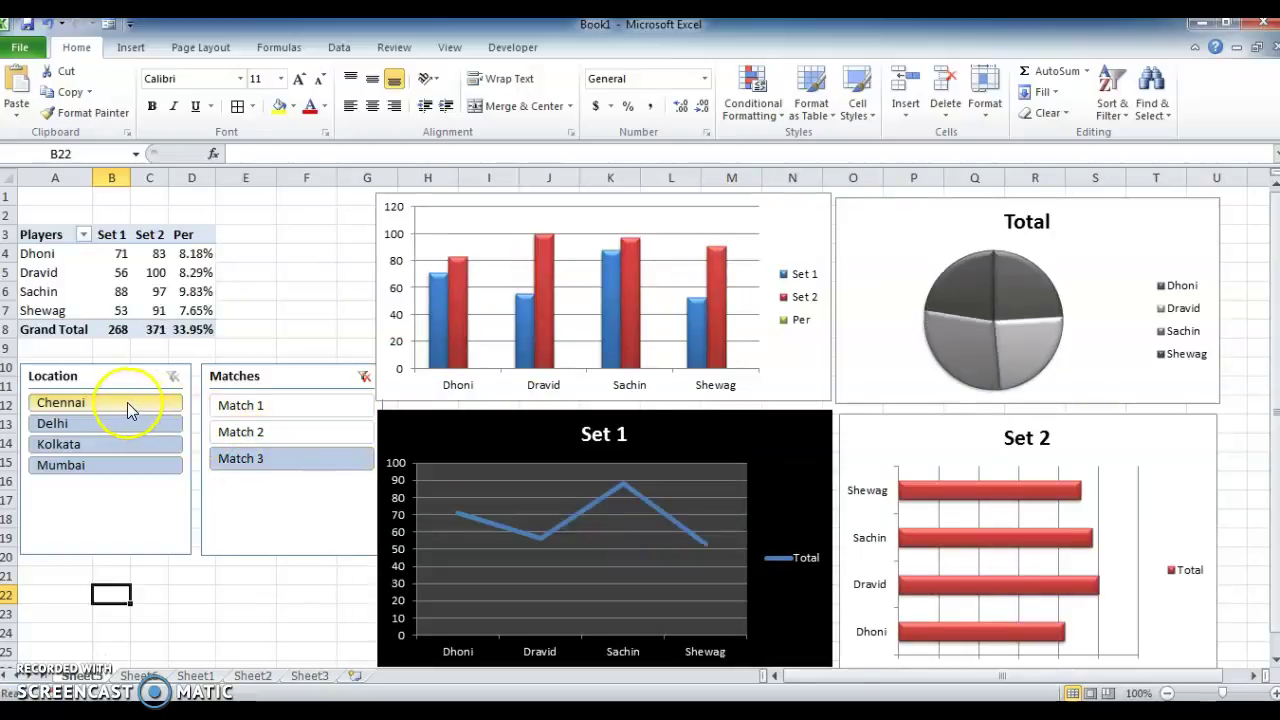
{"action": "left_click", "coordinate": [291, 402]}
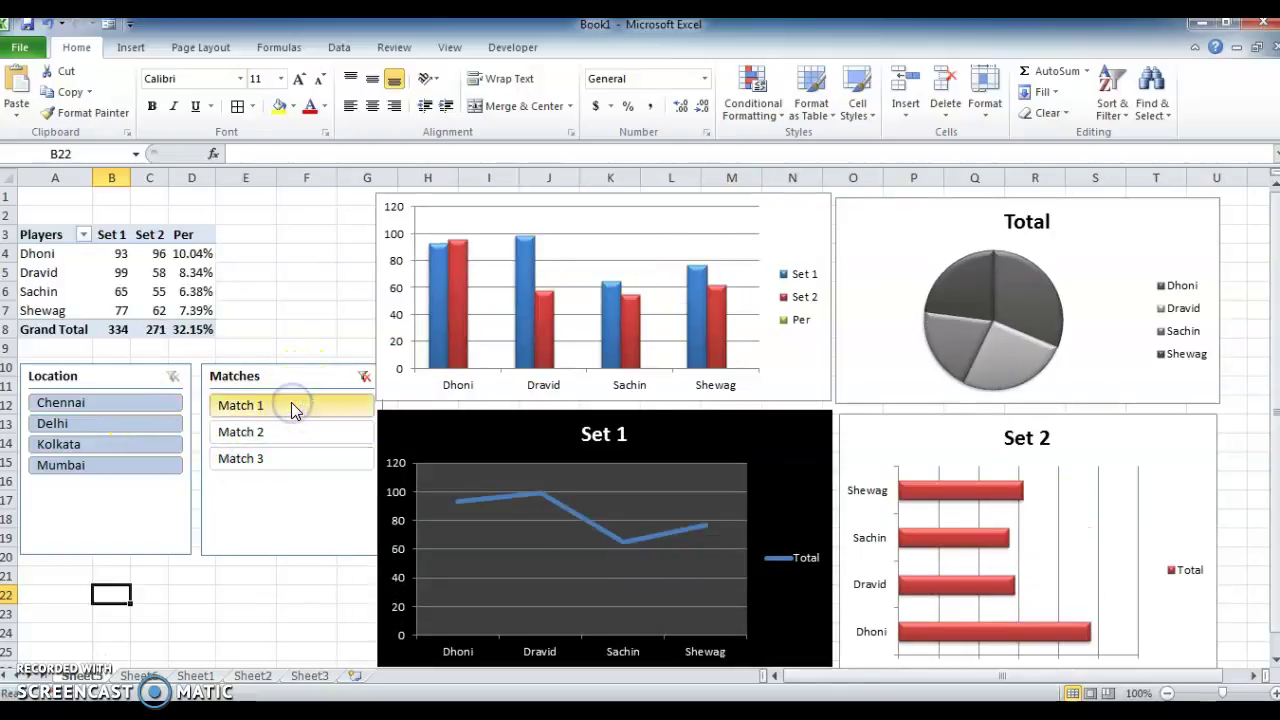
{"action": "left_click", "coordinate": [284, 434]}
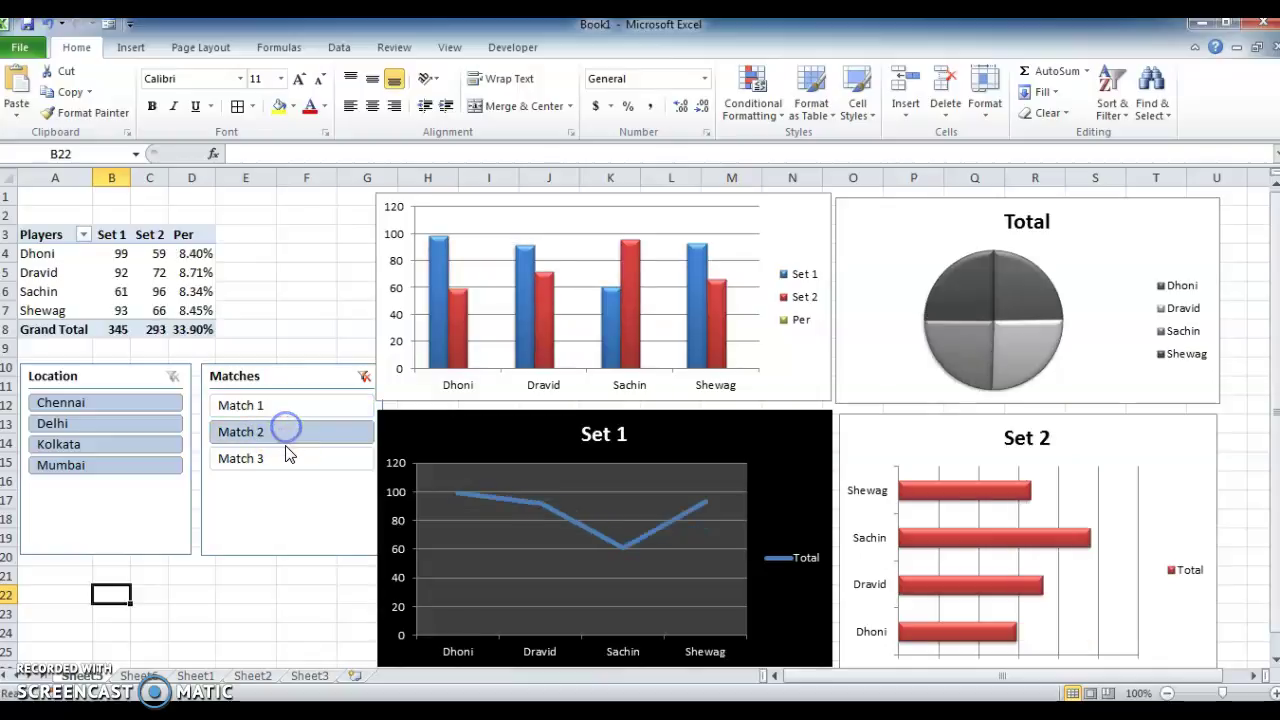
{"action": "left_click", "coordinate": [288, 460]}
{"action": "left_click", "coordinate": [292, 406]}
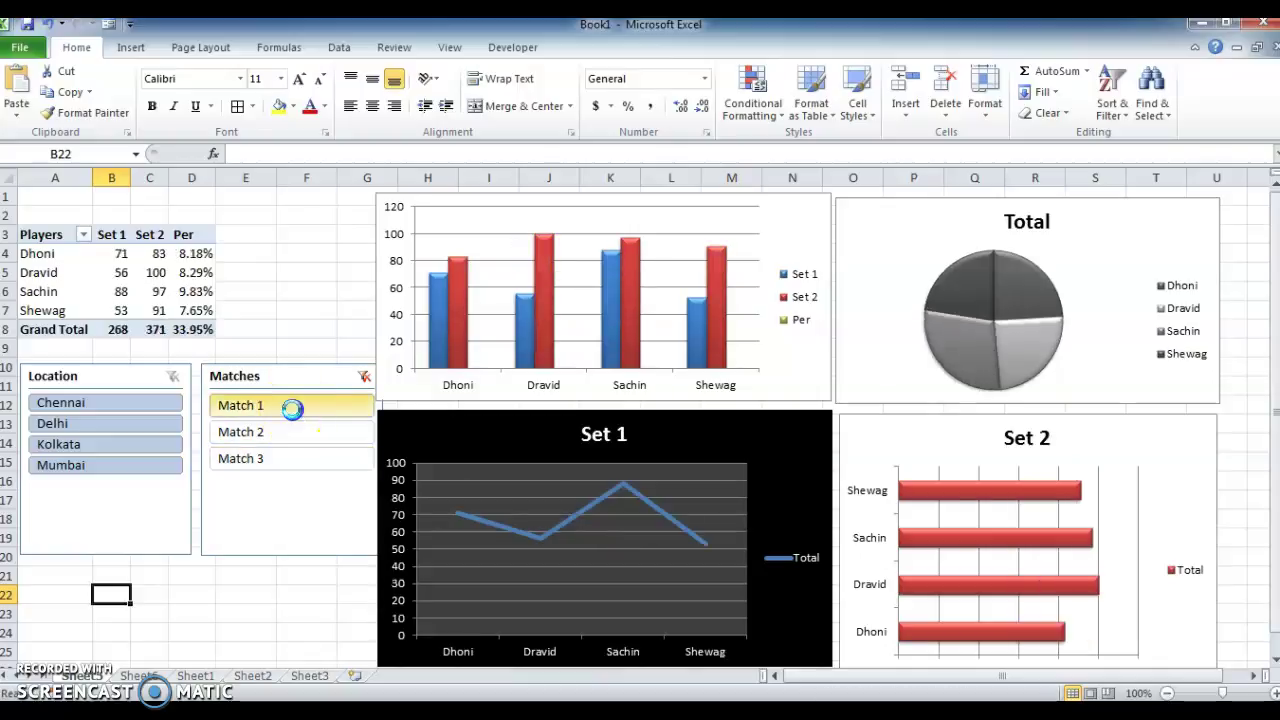
{"action": "left_click", "coordinate": [364, 377]}
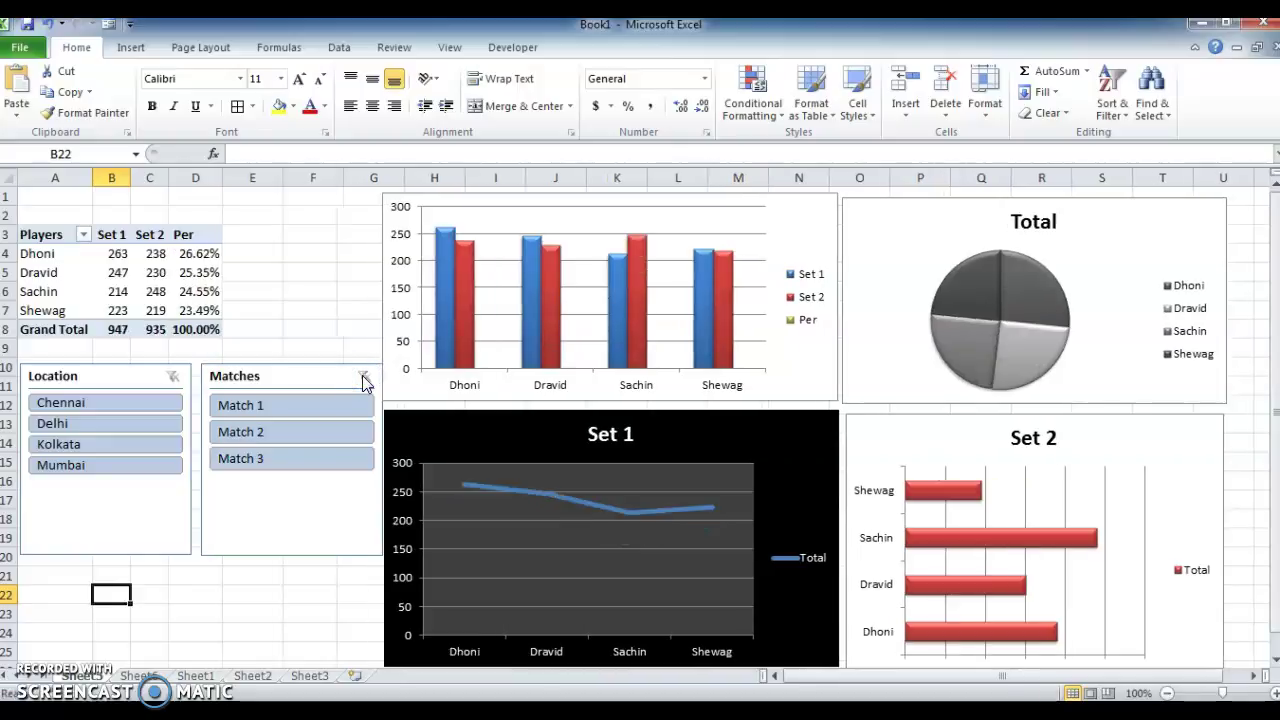
{"action": "left_click", "coordinate": [237, 210]}
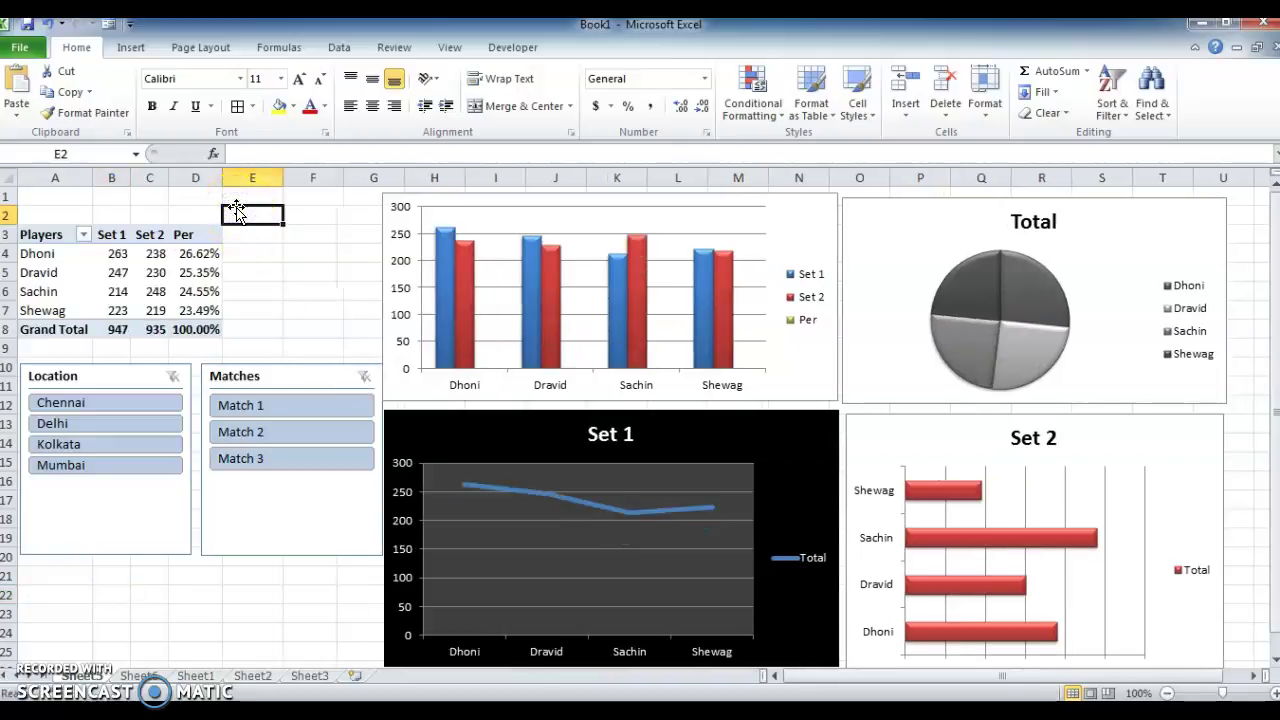